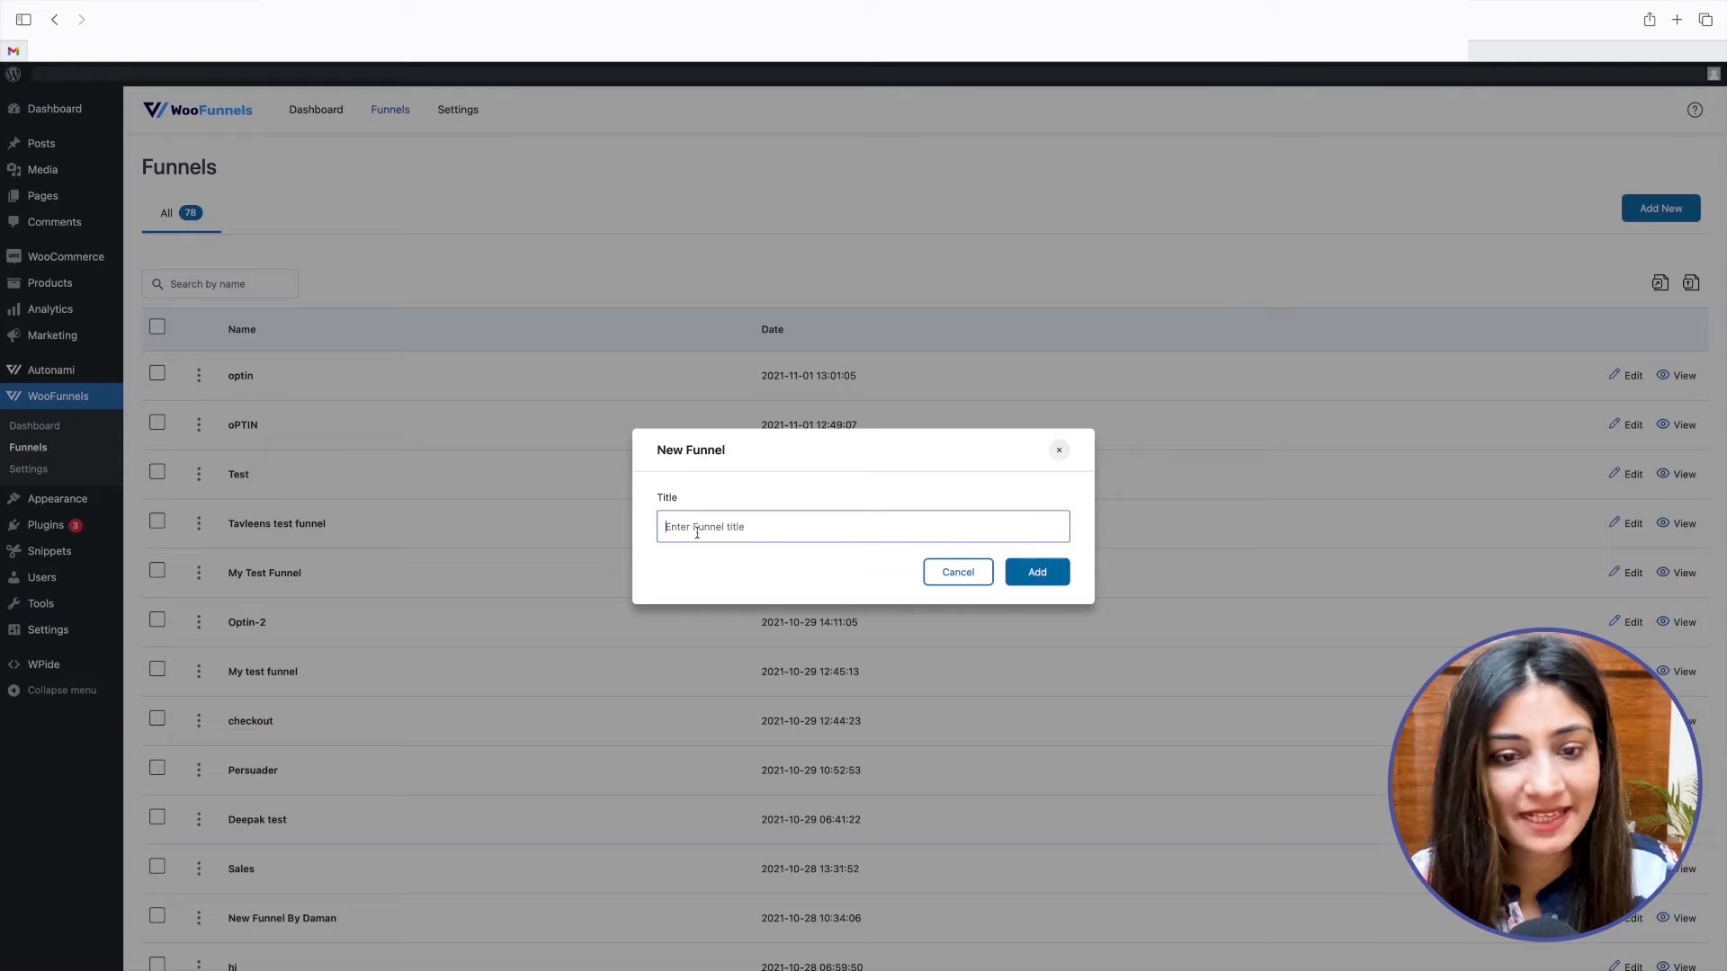
Create a new funnel titled "Gutenberg Opt-In Funnel".
{"action": "type", "text": "Guten"}
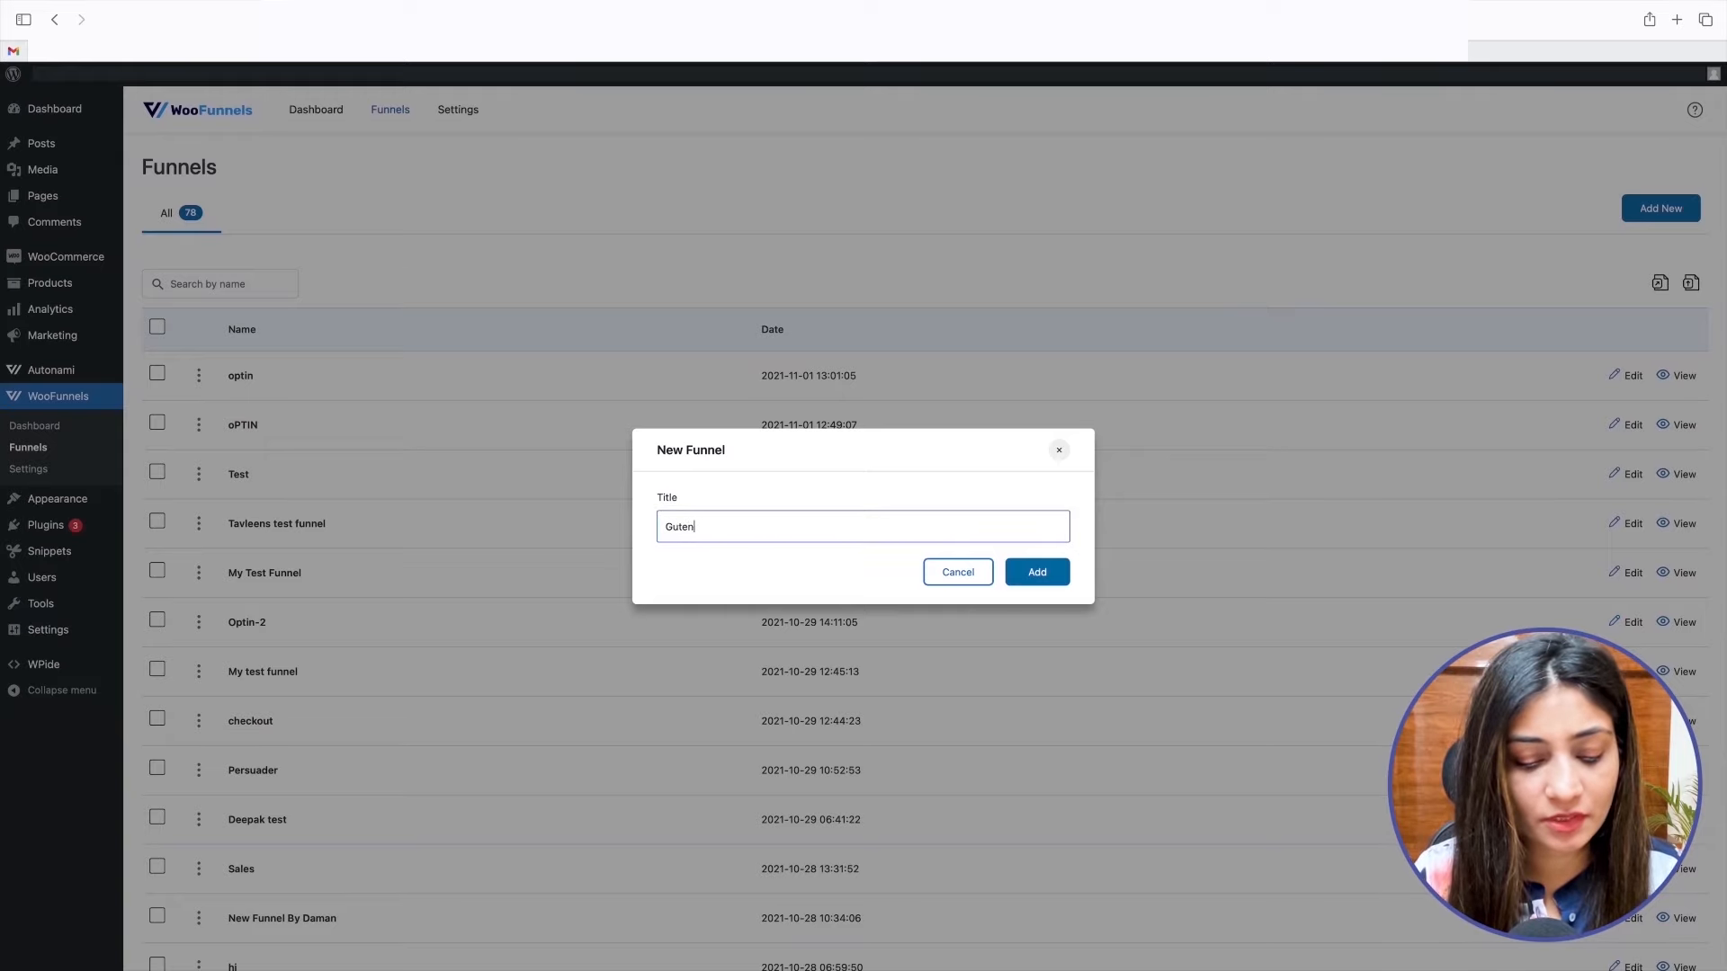
{"action": "type", "text": "berg Opt-"}
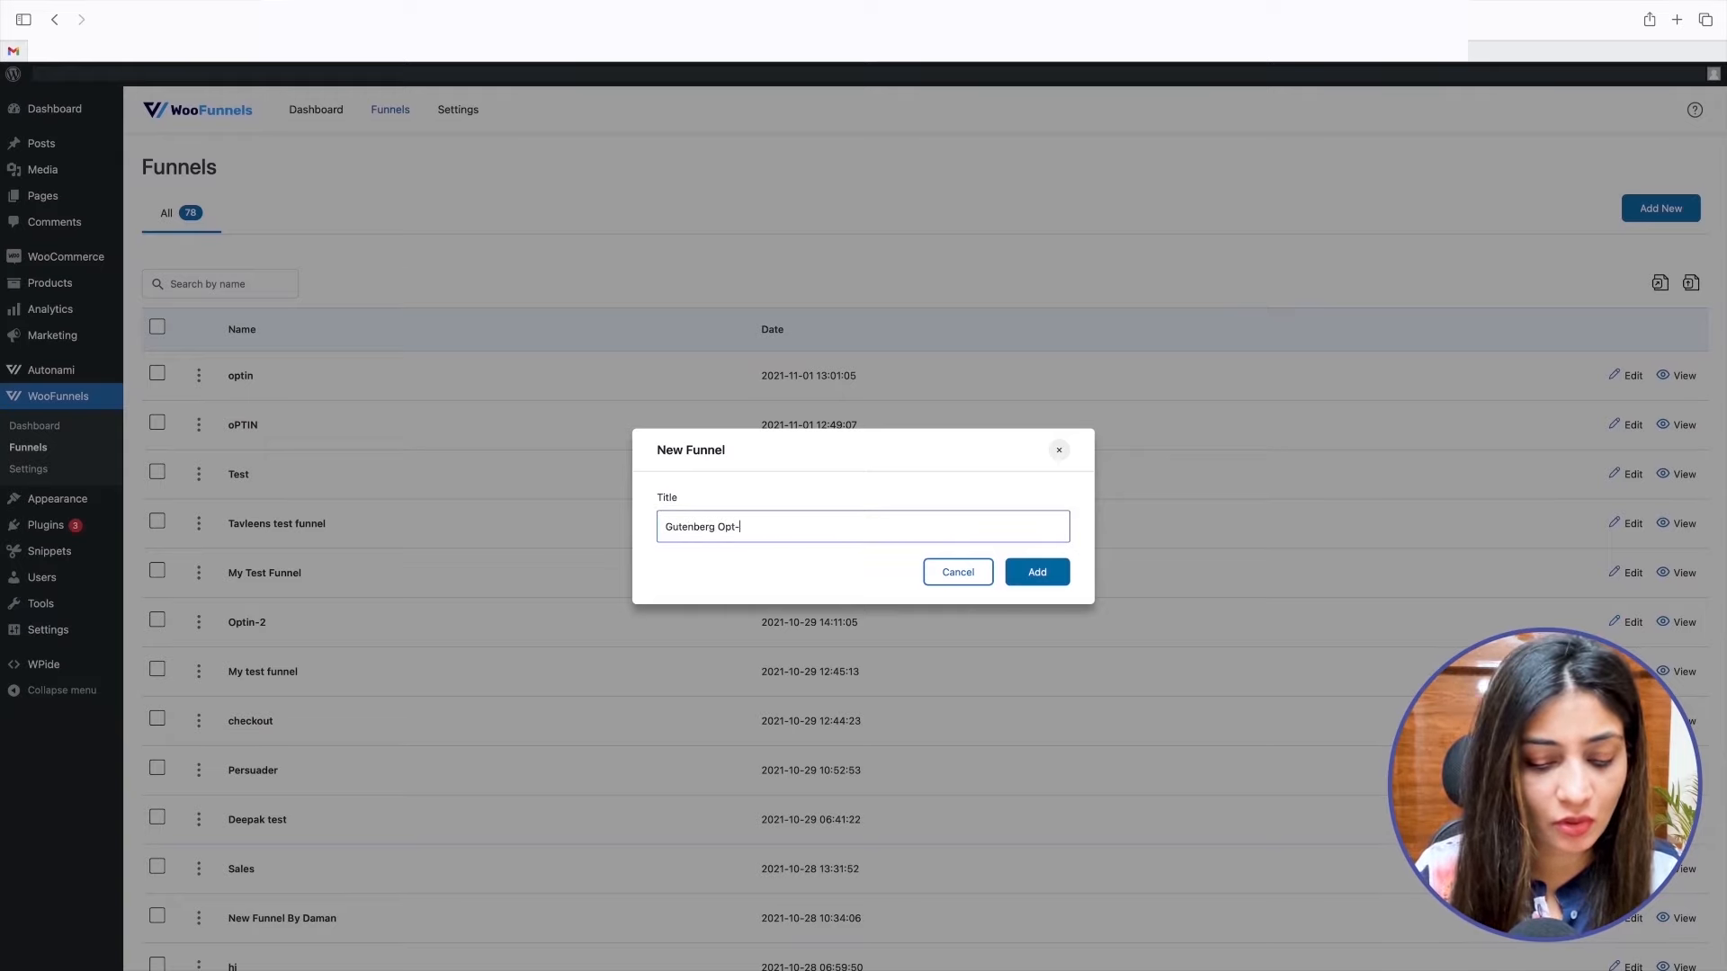
{"action": "type", "text": "In Funnel"}
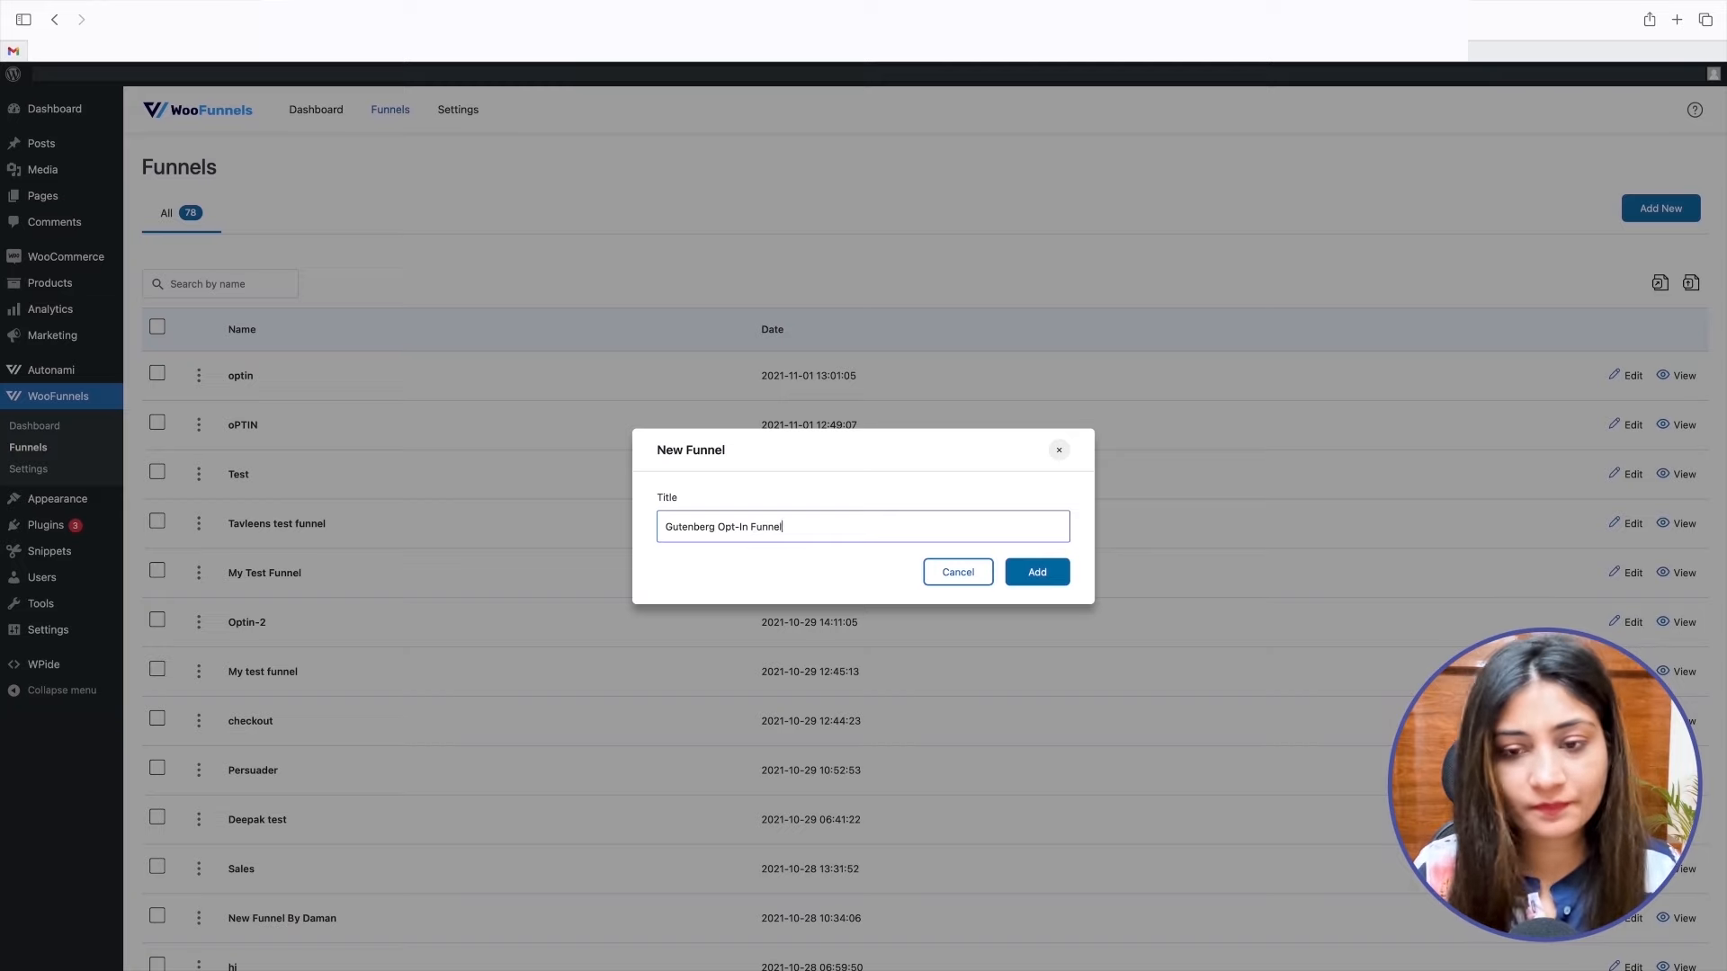
{"action": "key", "text": "Return"}
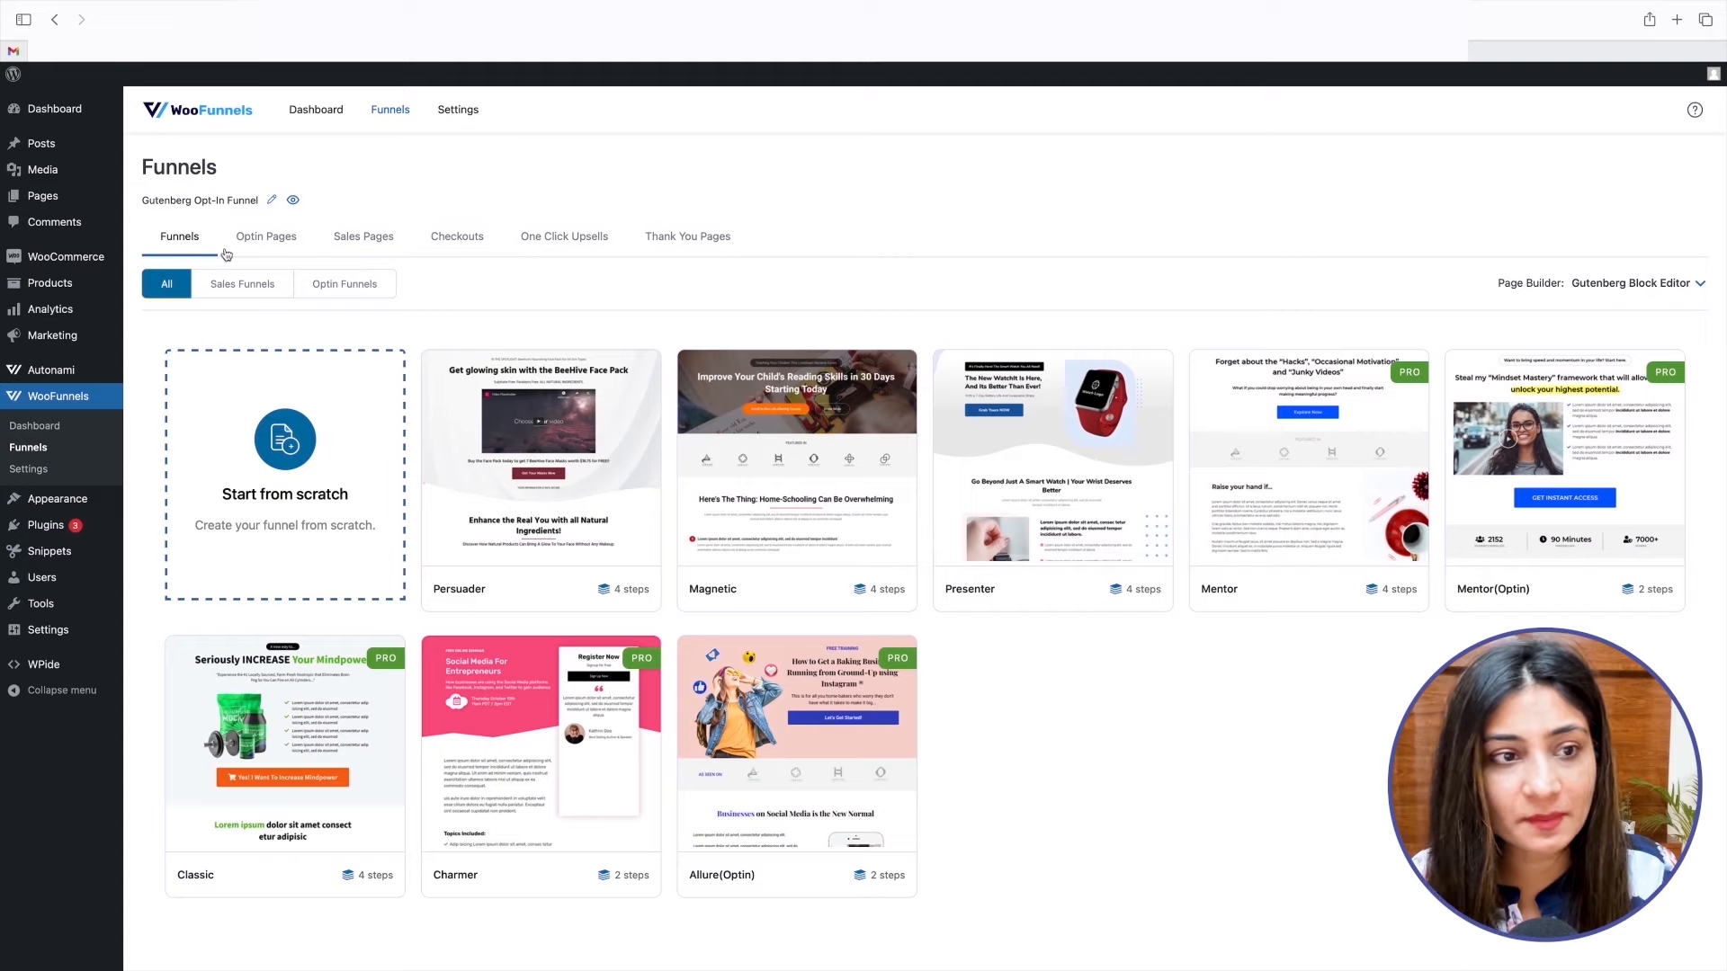
Compare the available sales funnel templates with the optin funnel templates.
{"action": "left_click", "coordinate": [241, 283]}
{"action": "left_click", "coordinate": [327, 287]}
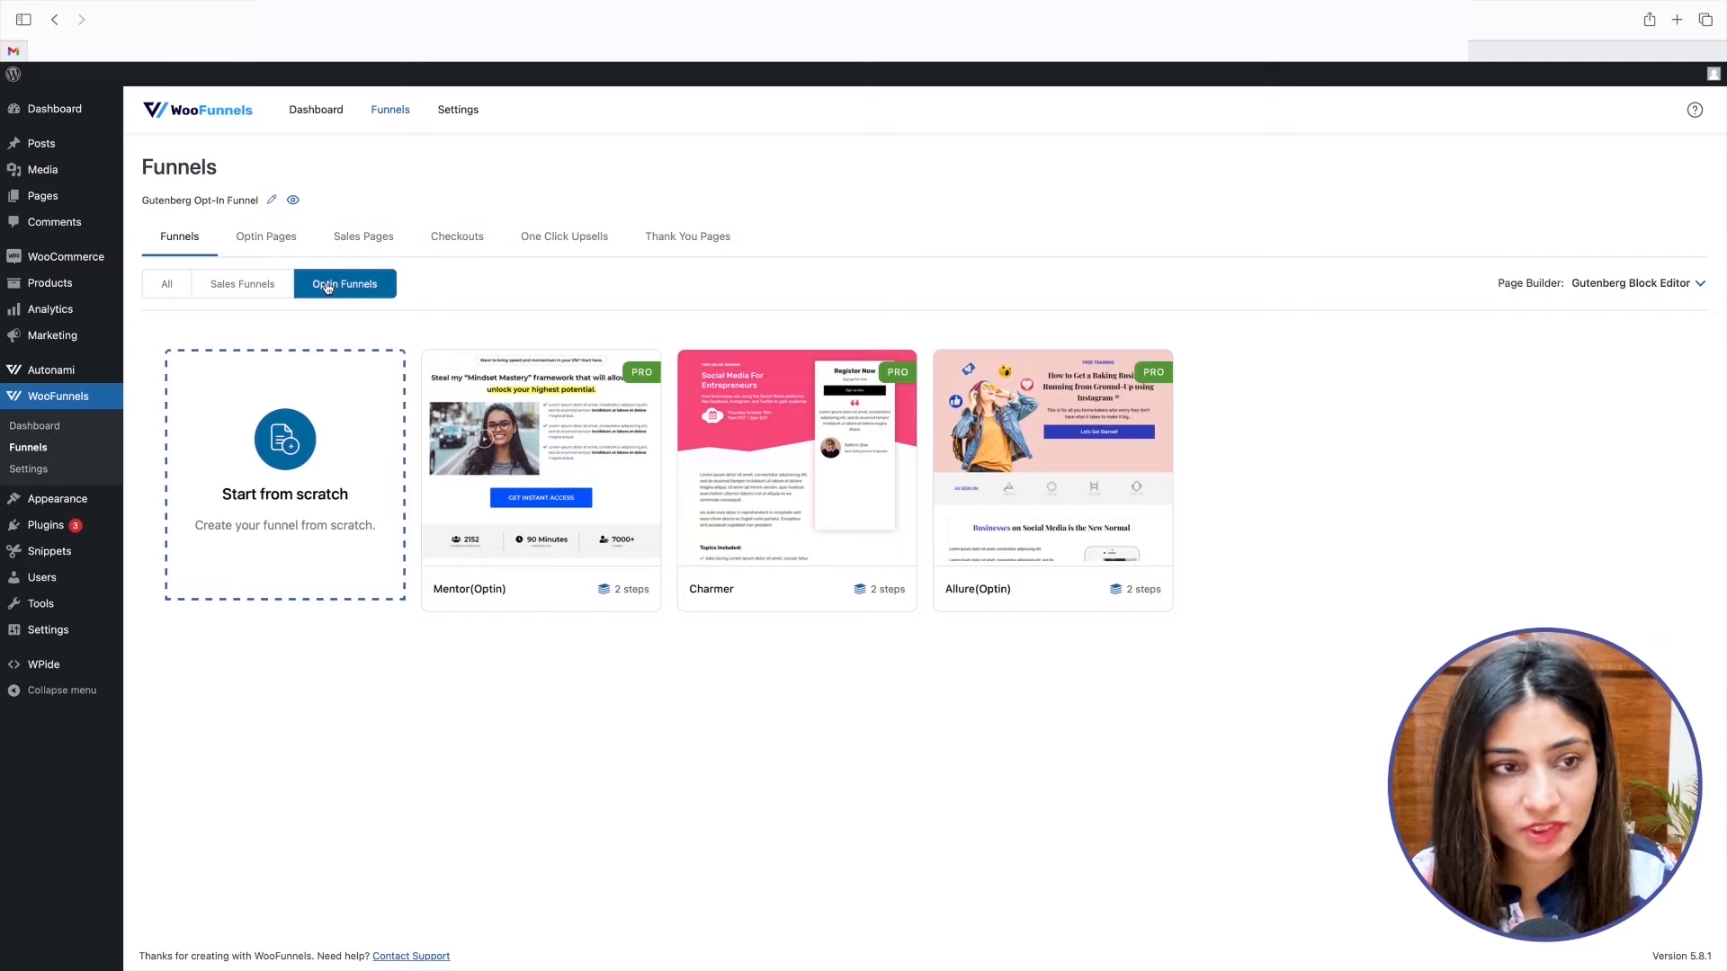
{"action": "left_click", "coordinate": [274, 288]}
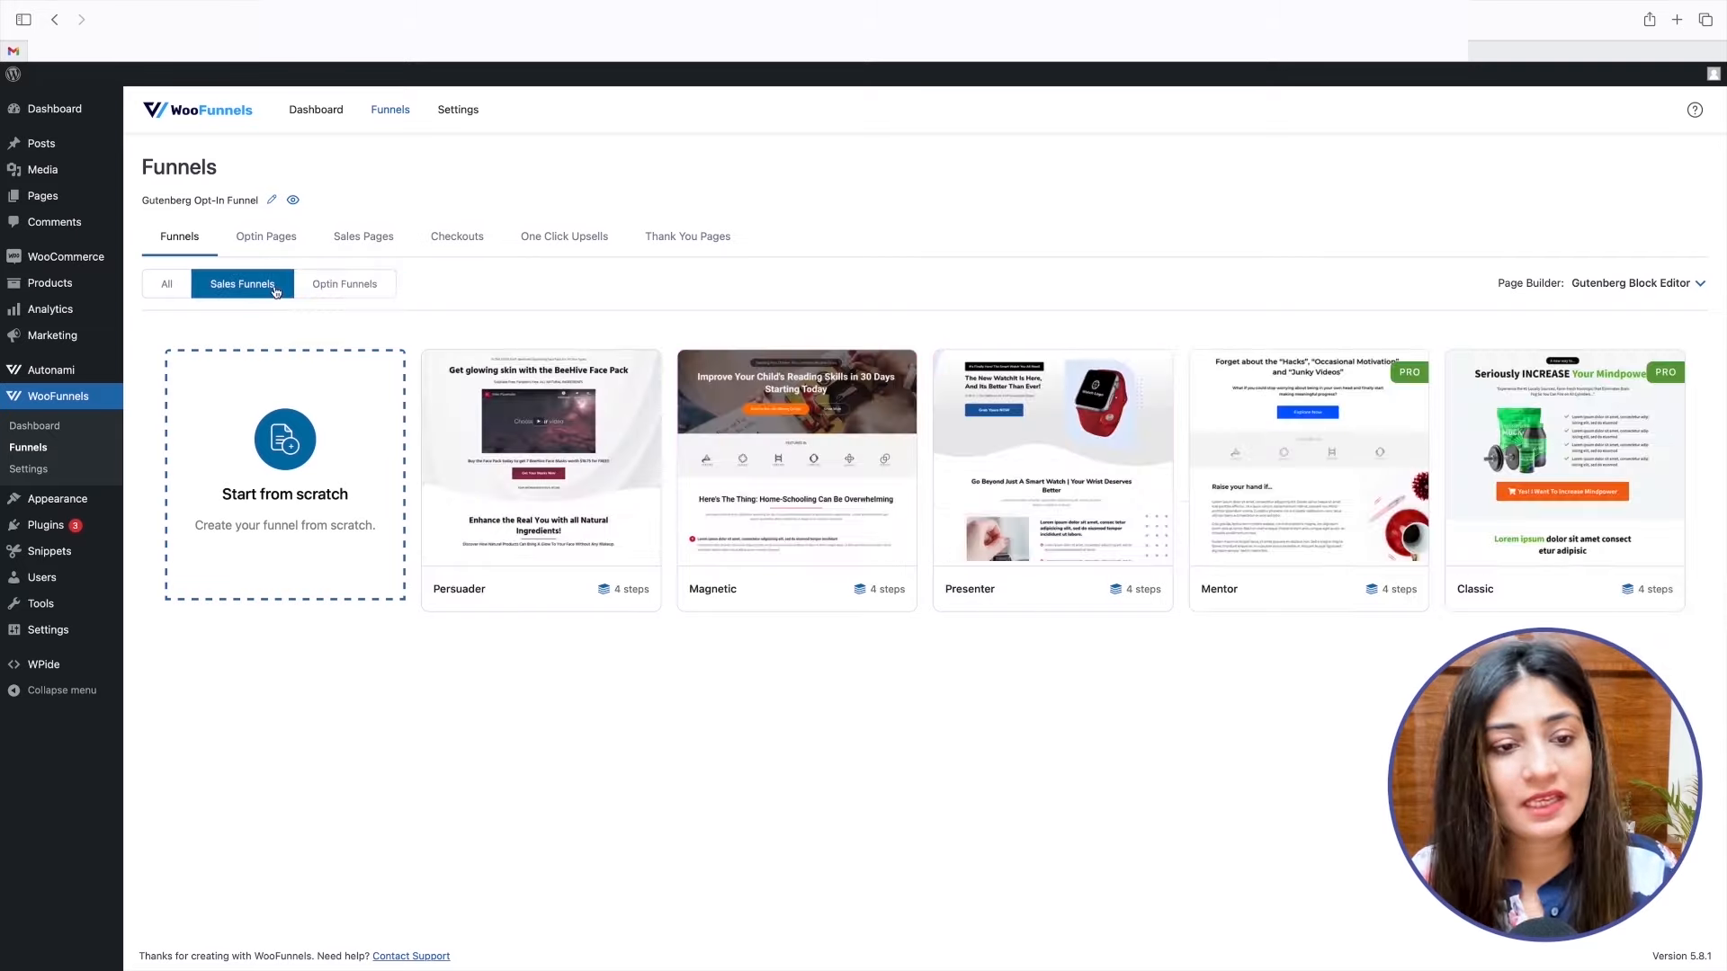
Check the popup and inline optin page templates and import the inline Mentor template.
{"action": "left_click", "coordinate": [266, 238]}
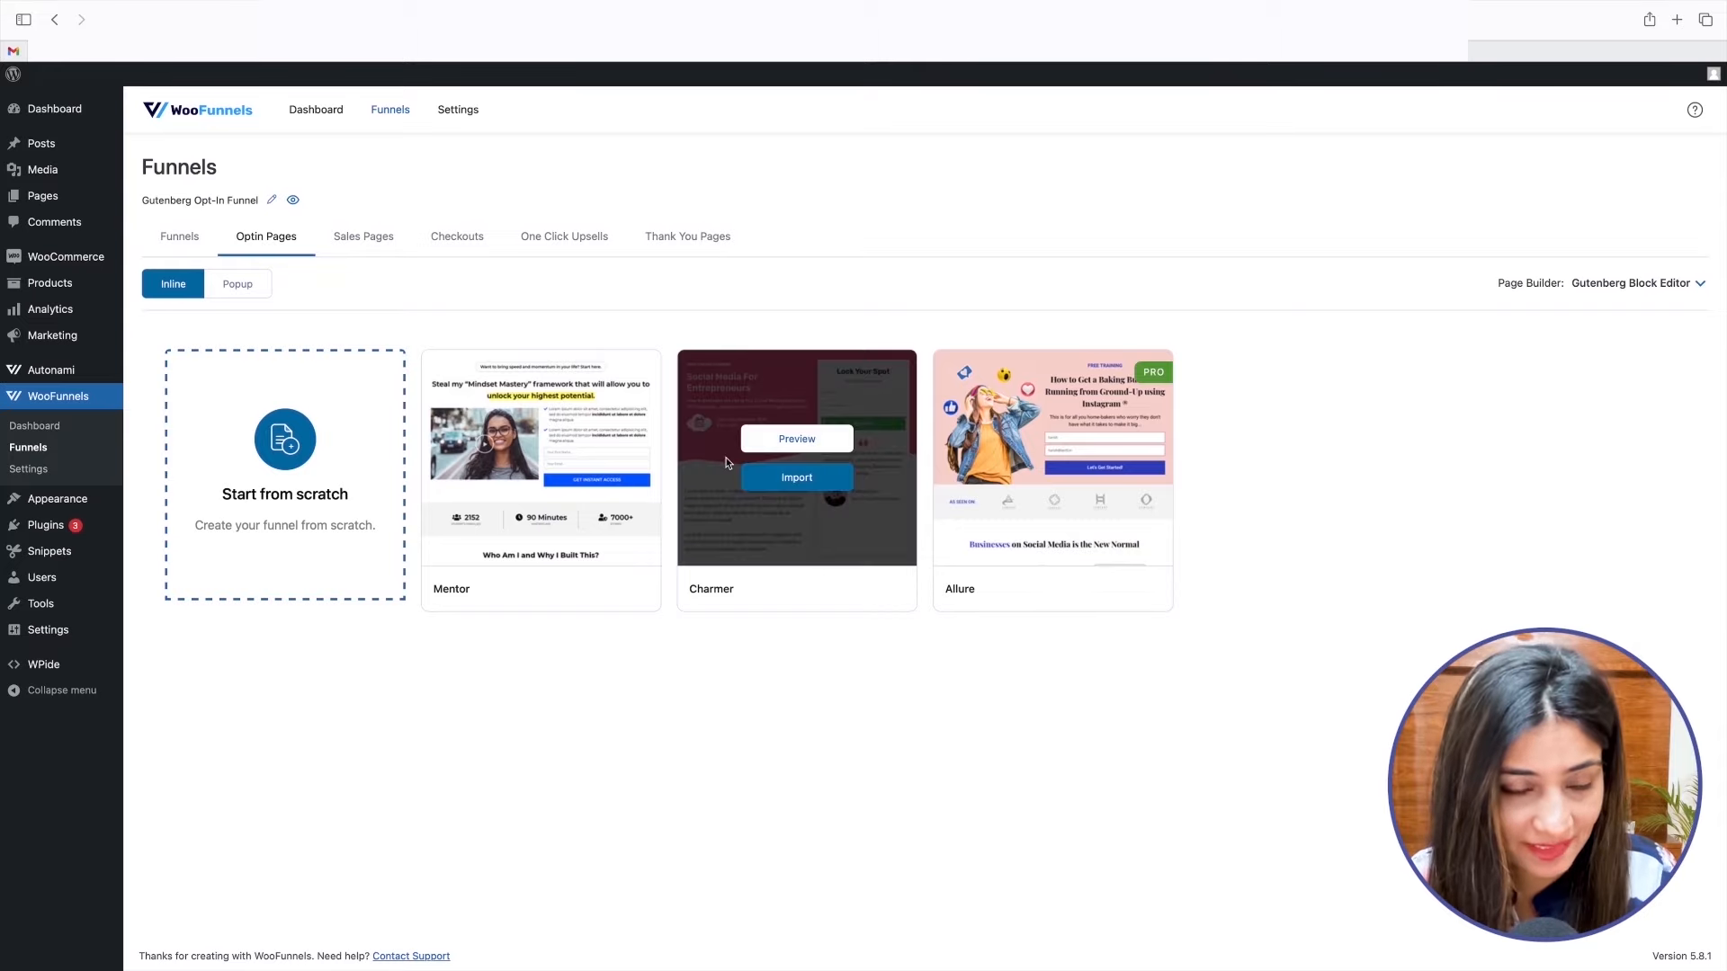
{"action": "left_click", "coordinate": [224, 290]}
{"action": "left_click", "coordinate": [168, 293]}
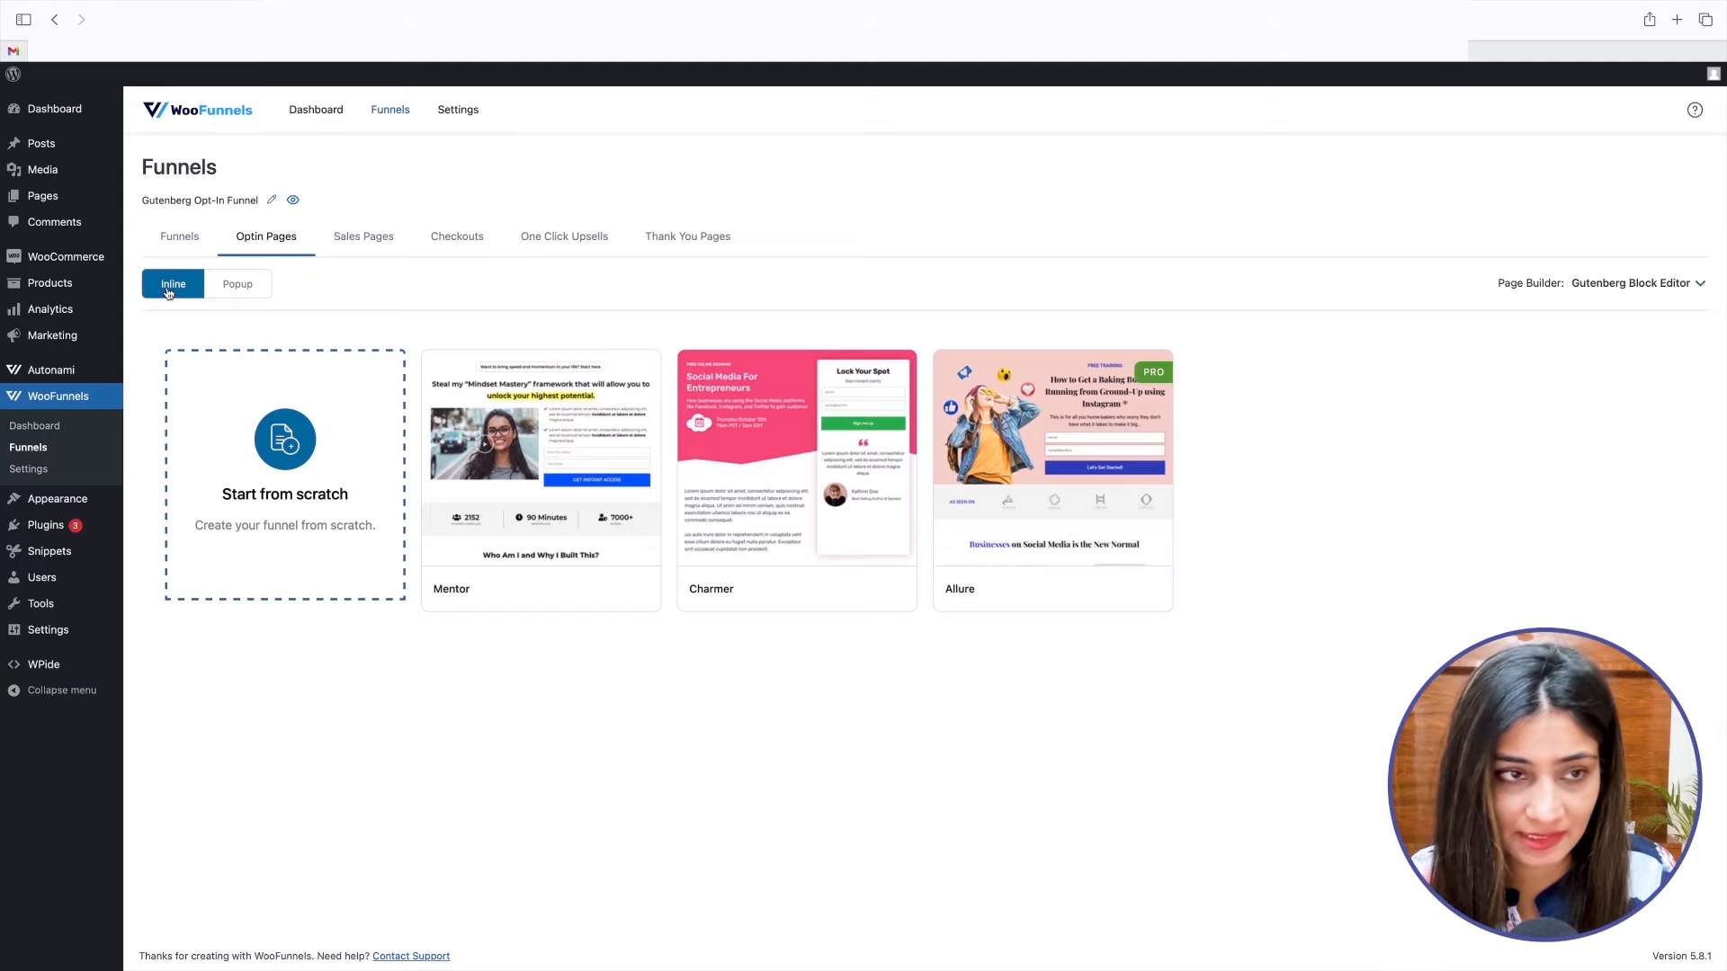
{"action": "mouse_move", "coordinate": [548, 491]}
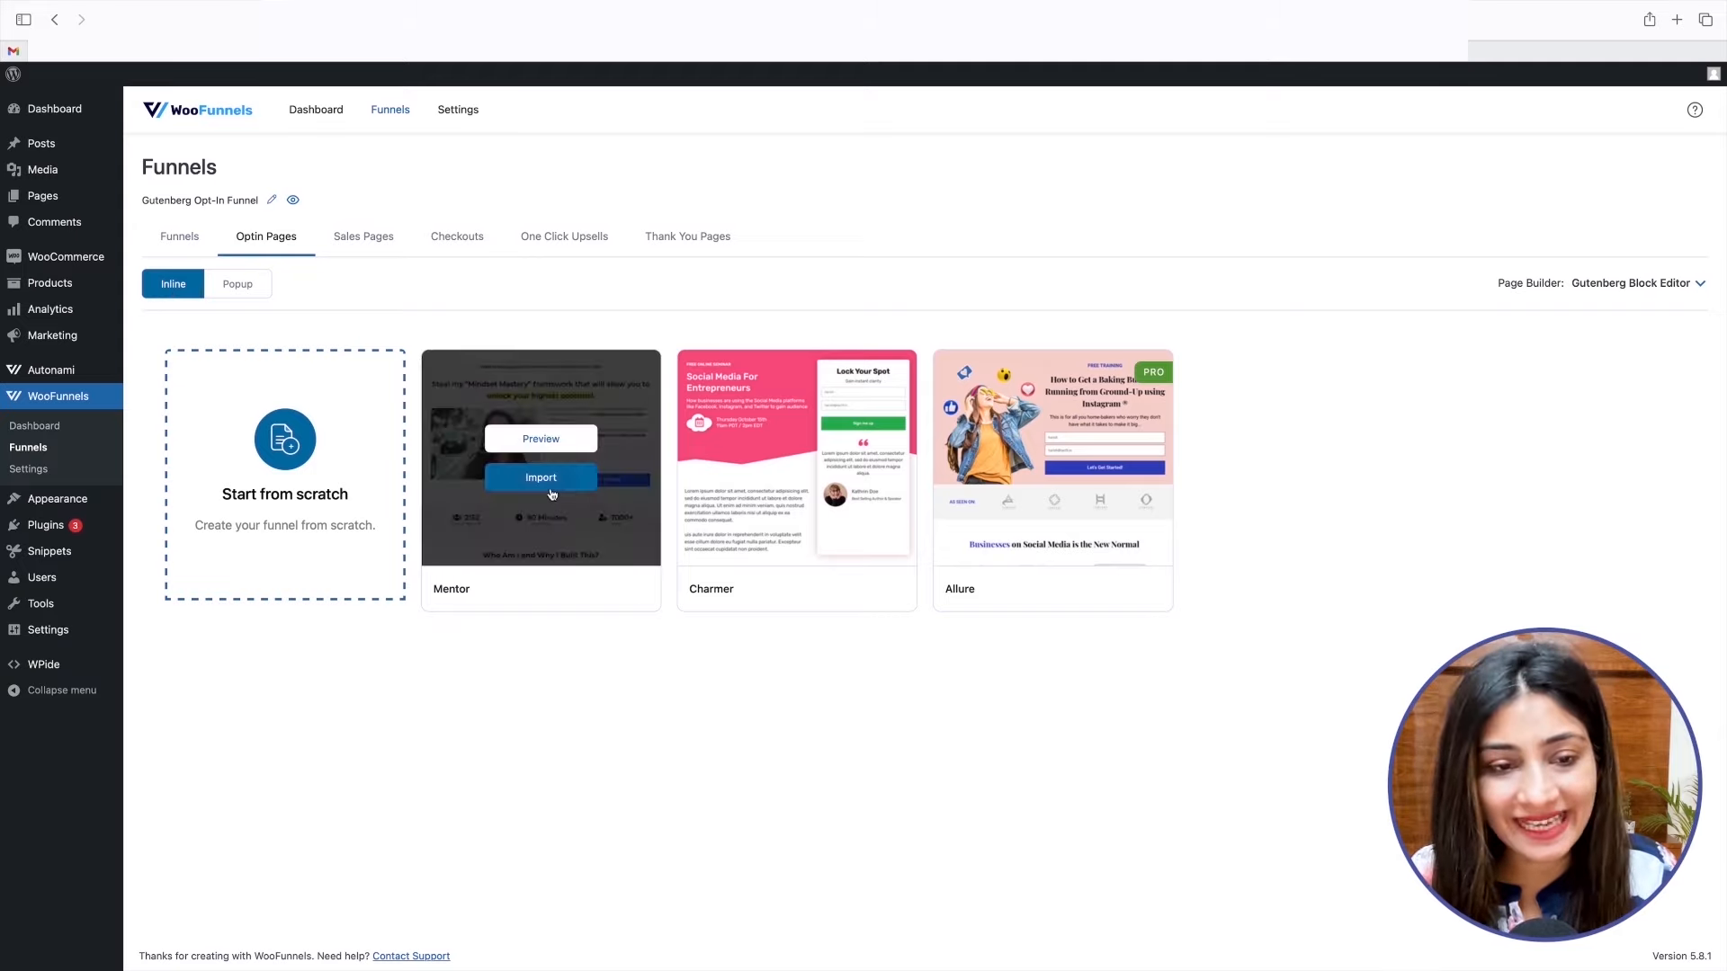
{"action": "left_click", "coordinate": [548, 491]}
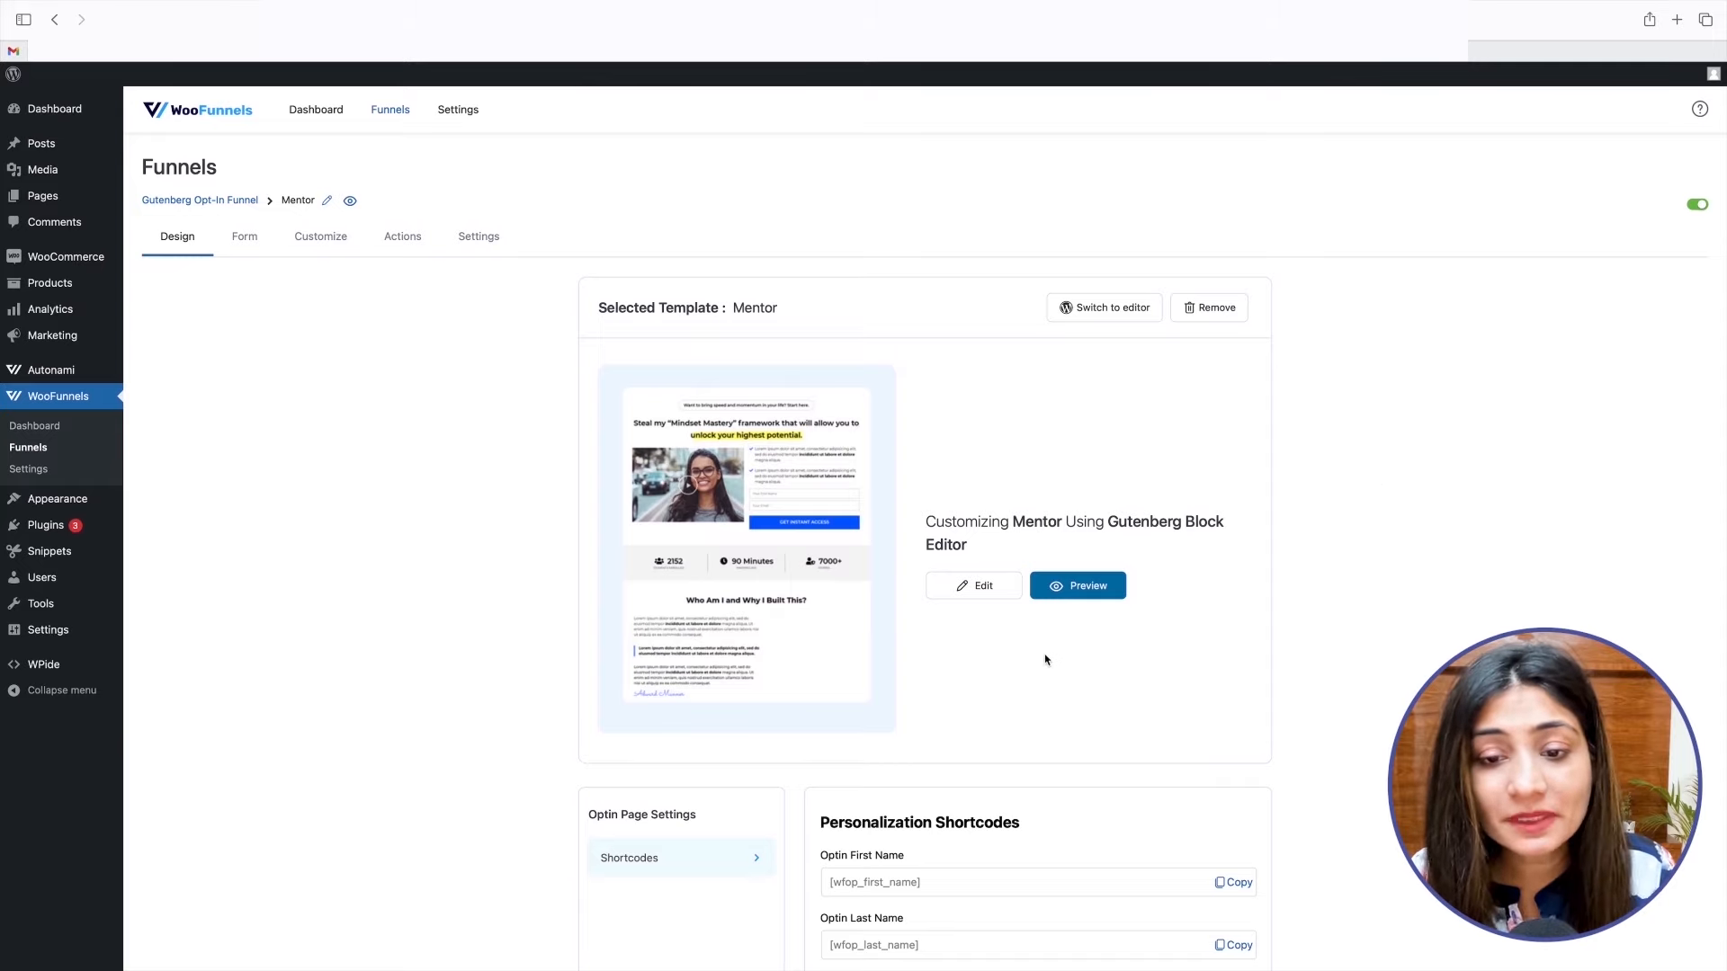
Open the Mentor page in the block editor and bring up the settings of its icon list block.
{"action": "scroll", "coordinate": [1049, 656], "scroll_direction": "down", "scroll_amount": 1}
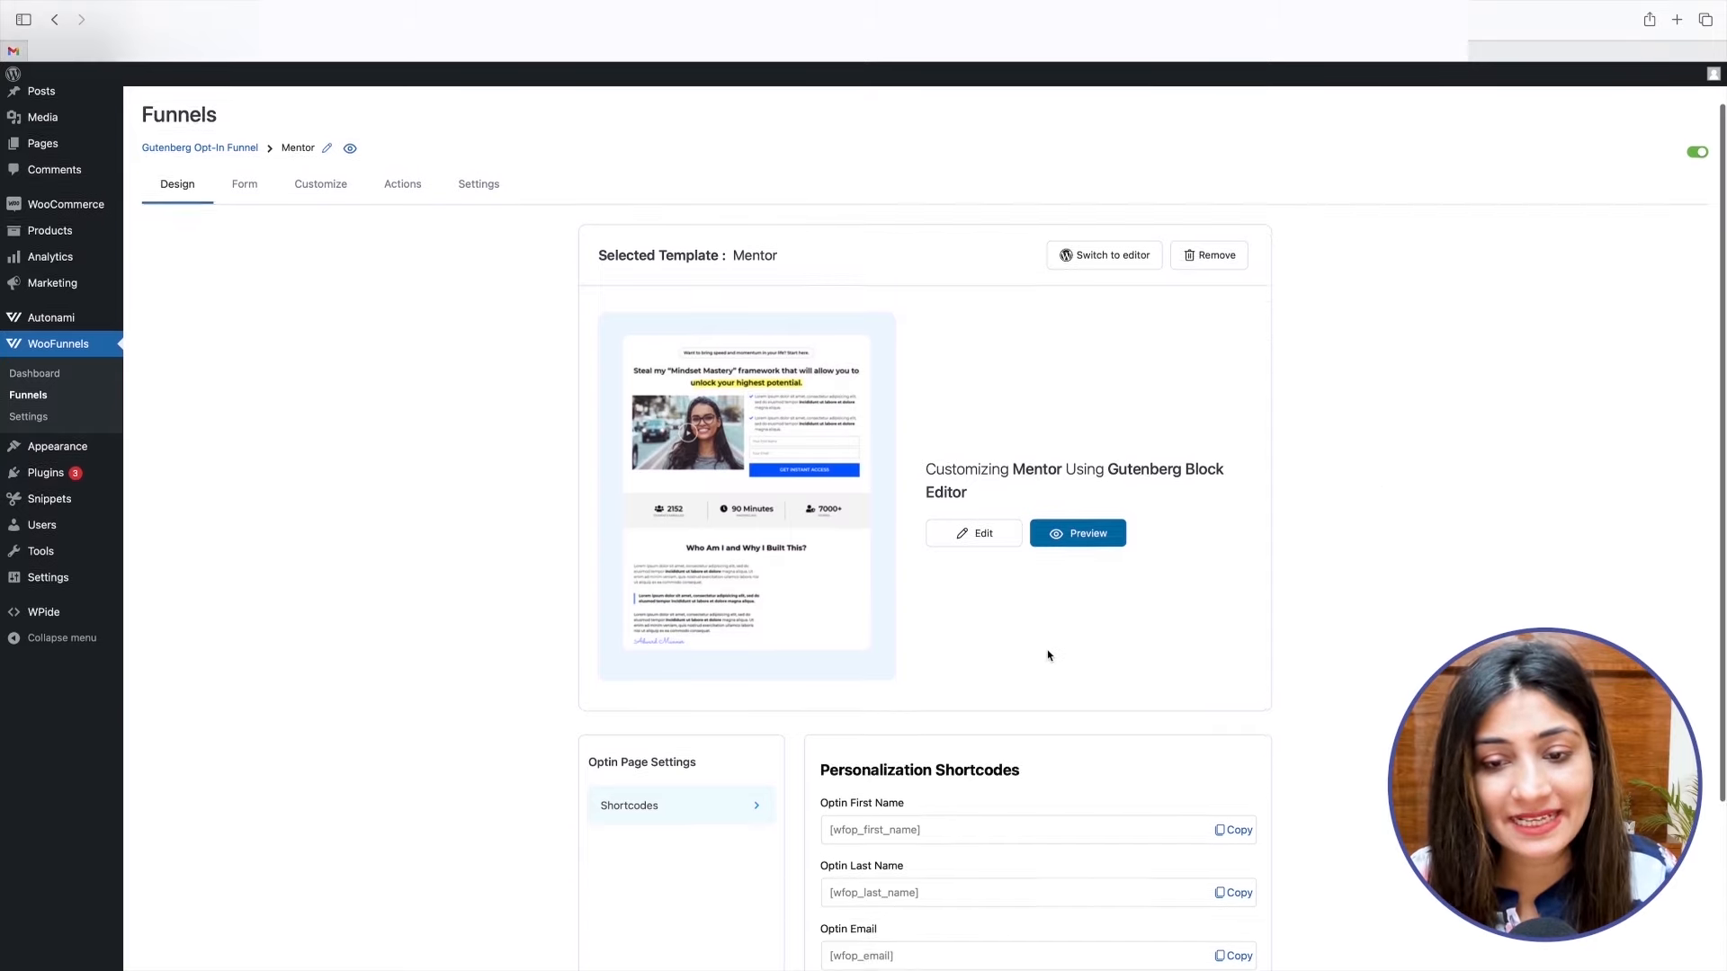
{"action": "left_click", "coordinate": [974, 532]}
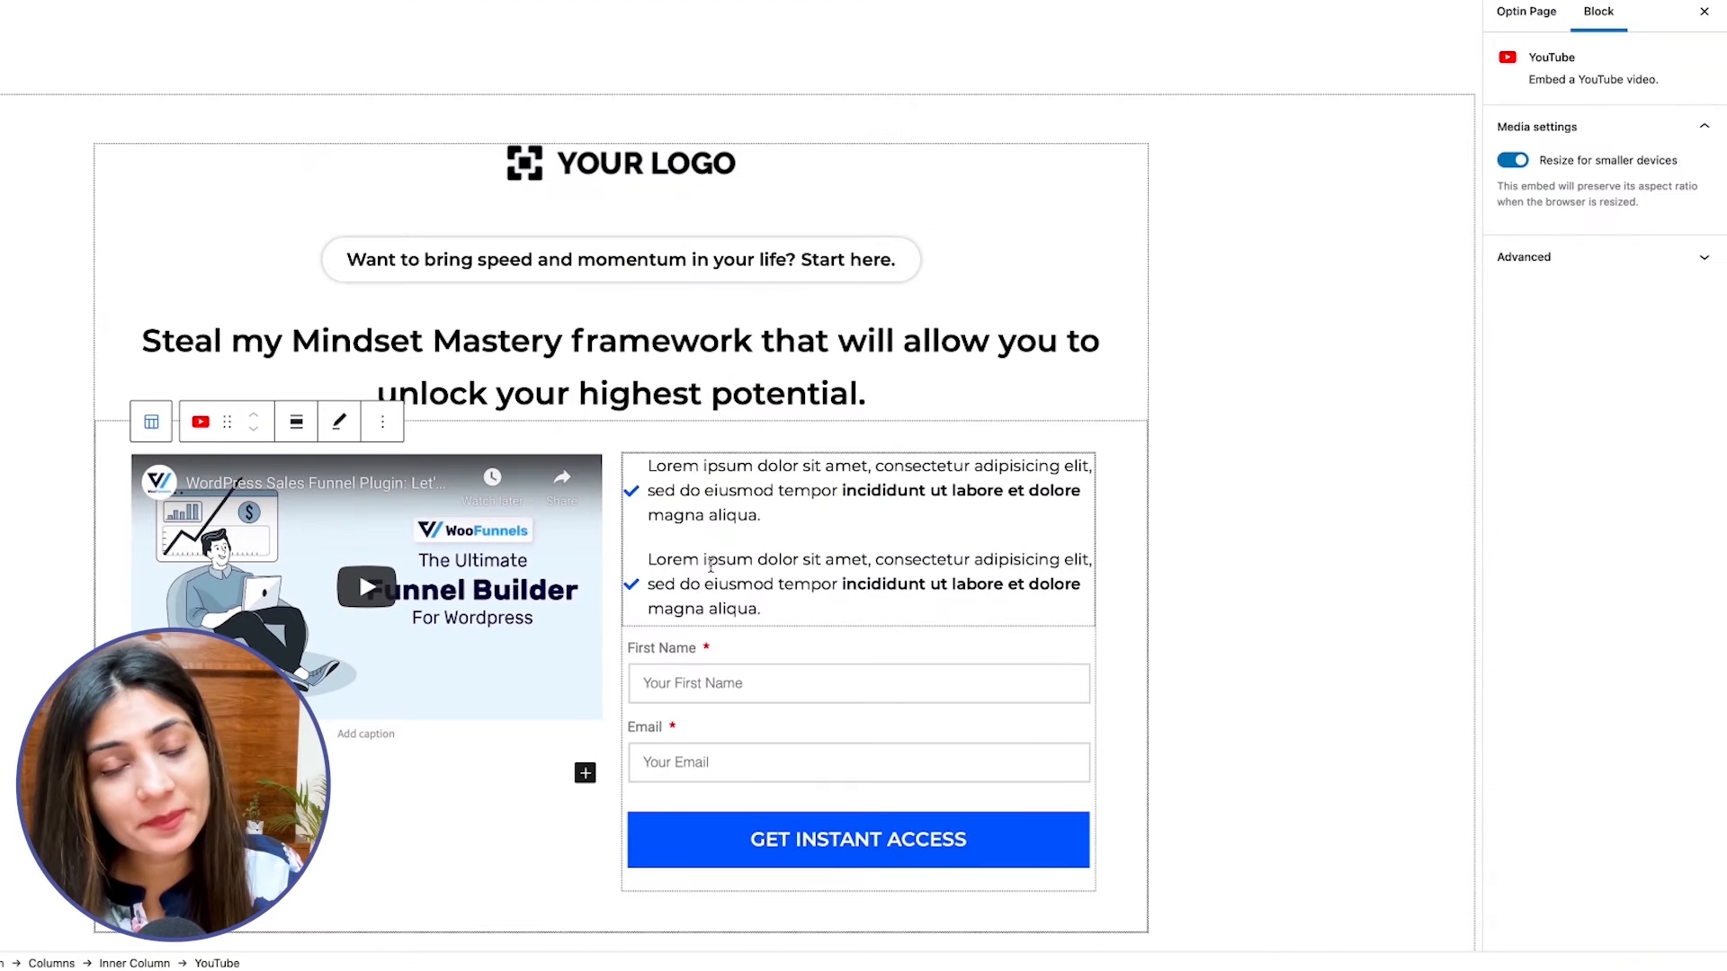
{"action": "scroll", "coordinate": [710, 565], "scroll_direction": "down", "scroll_amount": 1}
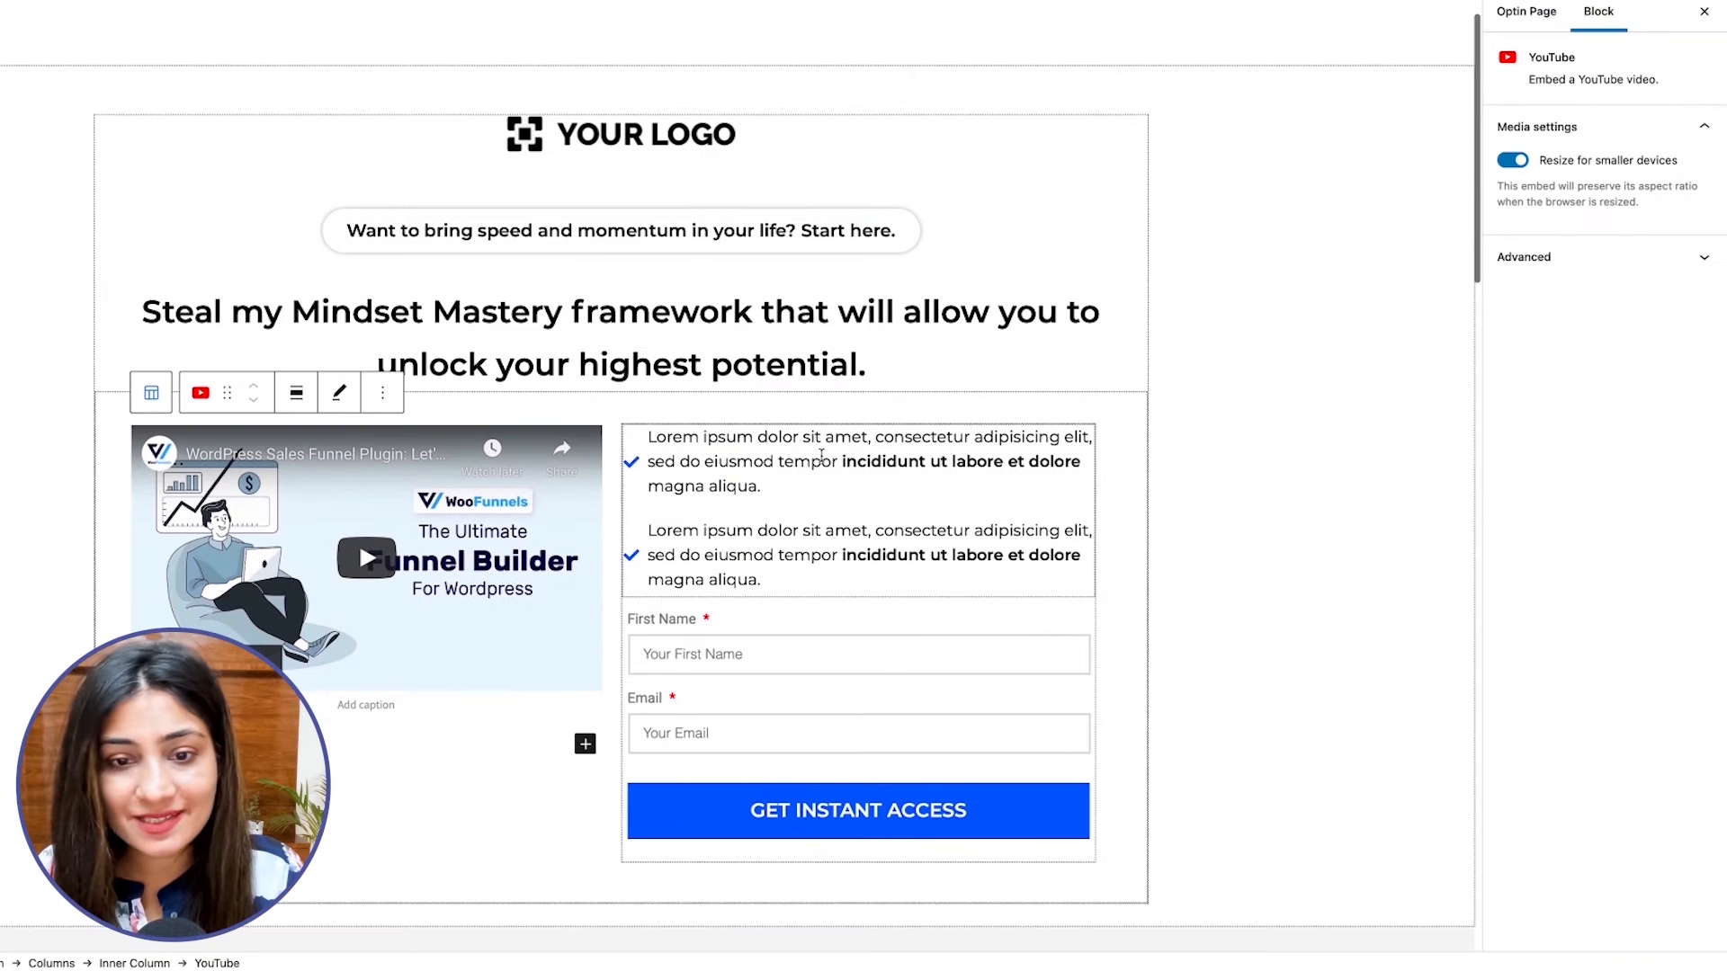
{"action": "left_click", "coordinate": [821, 456]}
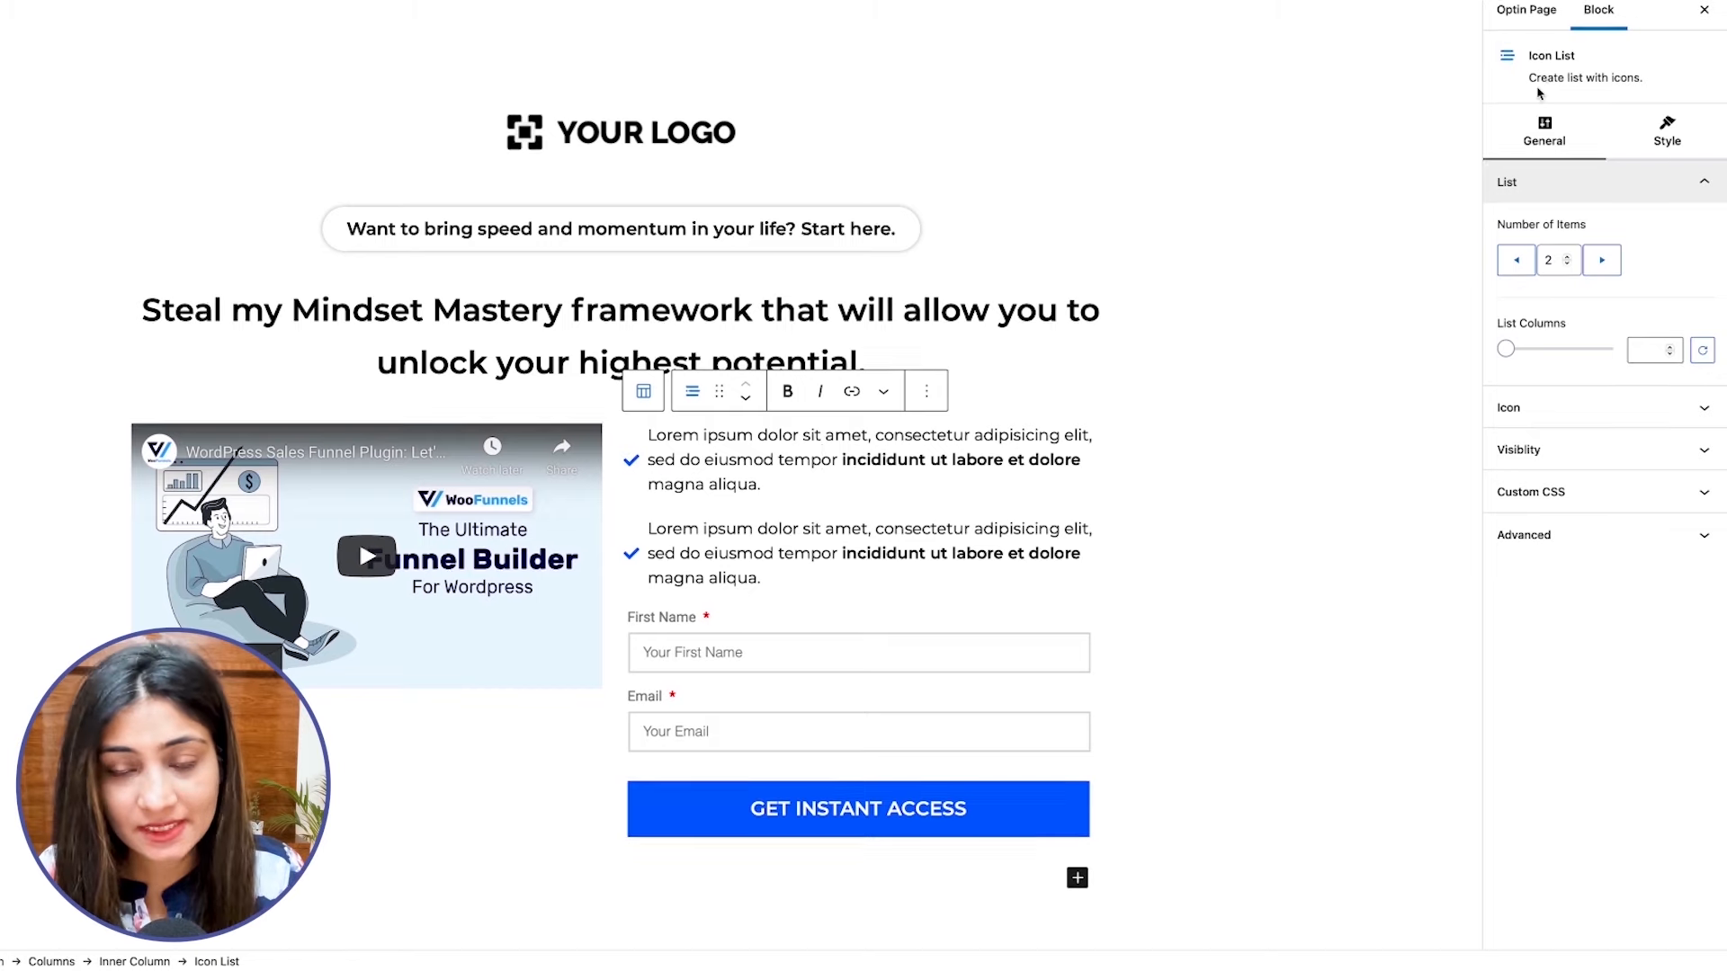
Turn off the field labels of the optin form block.
{"action": "scroll", "coordinate": [1156, 351], "scroll_direction": "down", "scroll_amount": 1}
{"action": "left_click", "coordinate": [914, 613]}
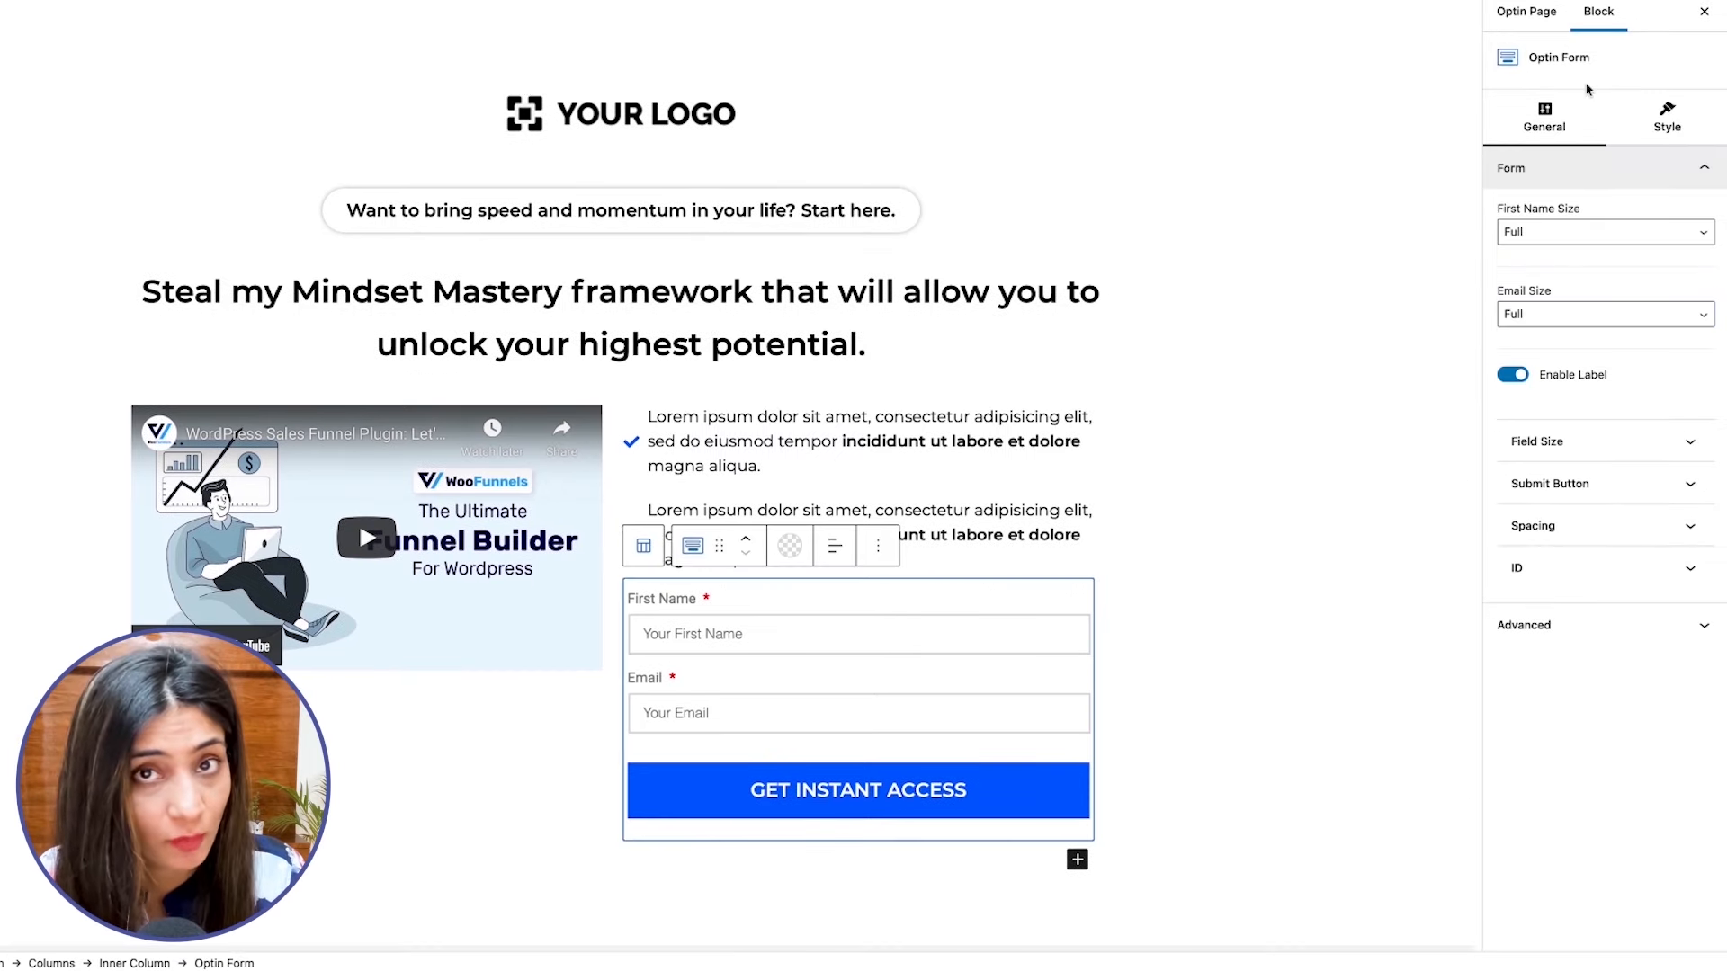
{"action": "scroll", "coordinate": [1187, 410], "scroll_direction": "down", "scroll_amount": 2}
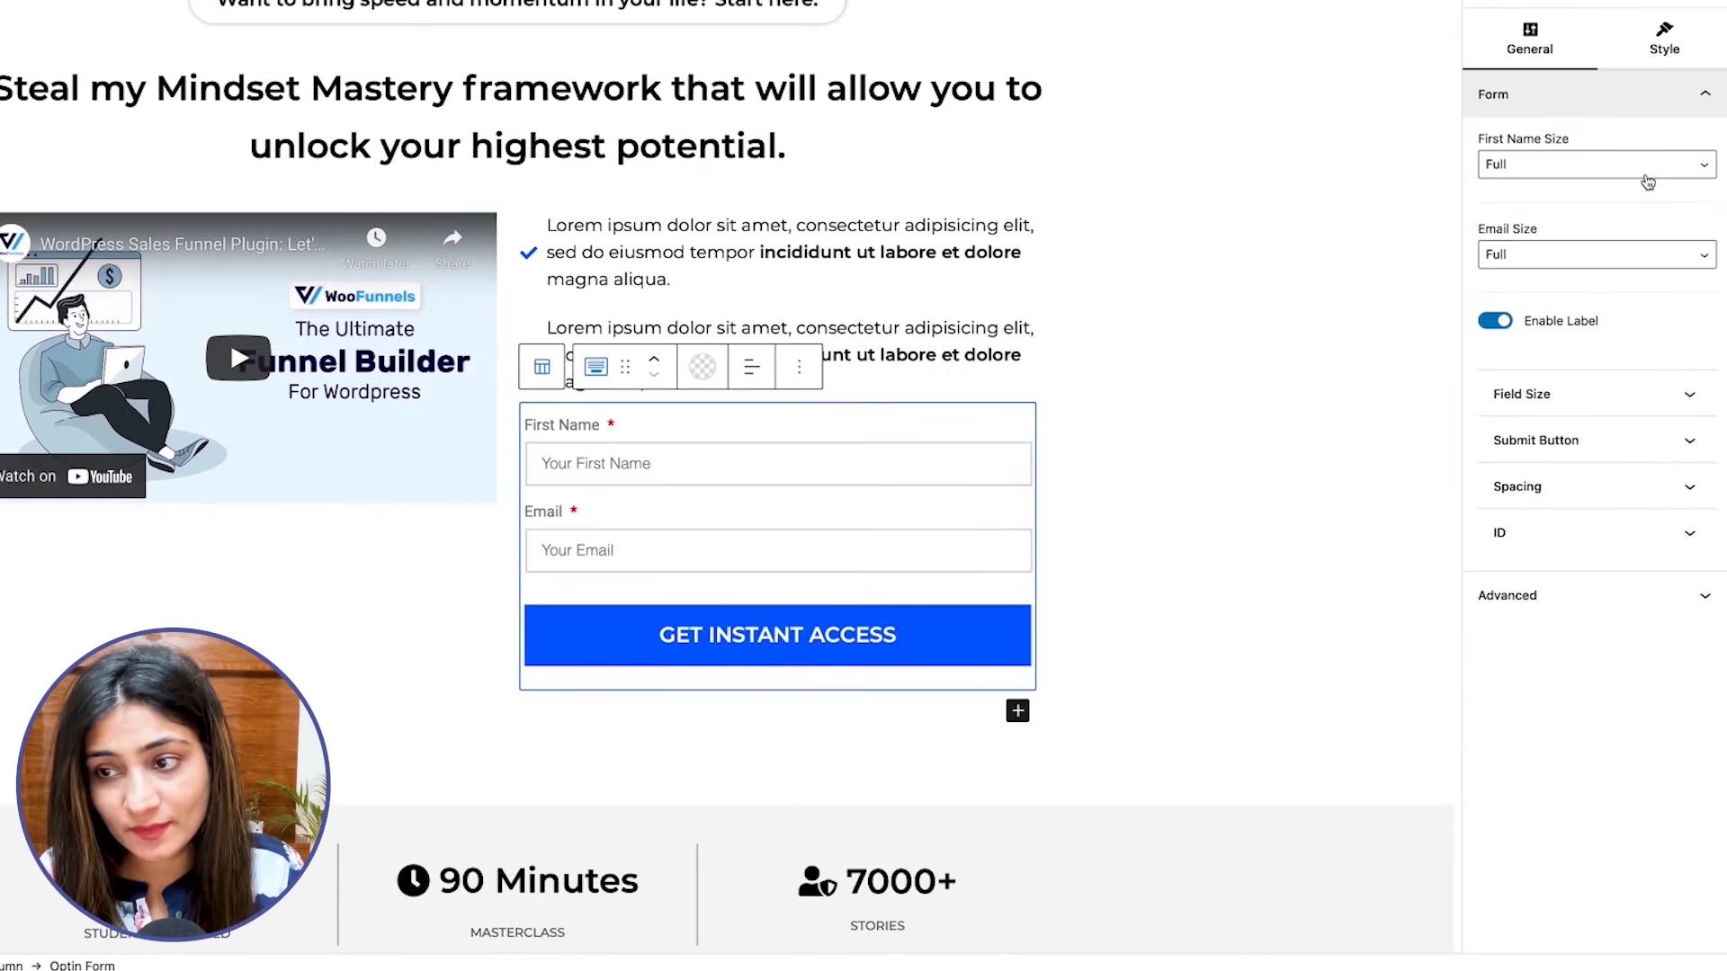
{"action": "left_click", "coordinate": [1497, 325]}
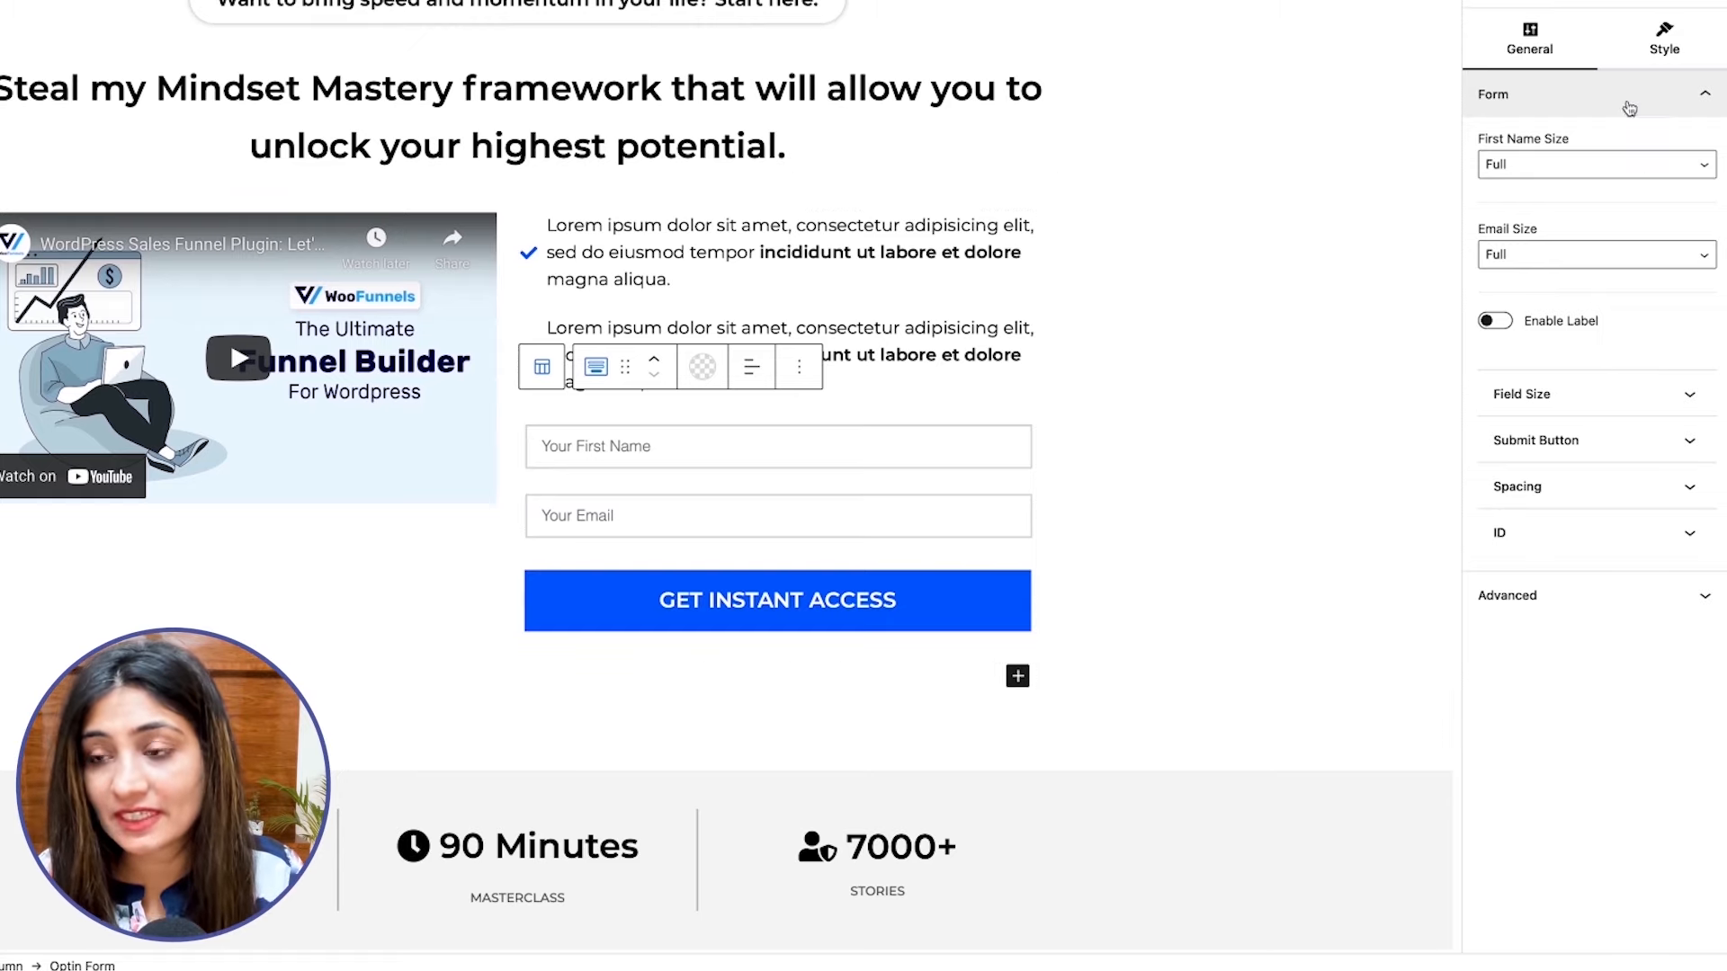
Try the One Half size for the form's First Name field and set it back to Full.
{"action": "left_click", "coordinate": [1513, 173]}
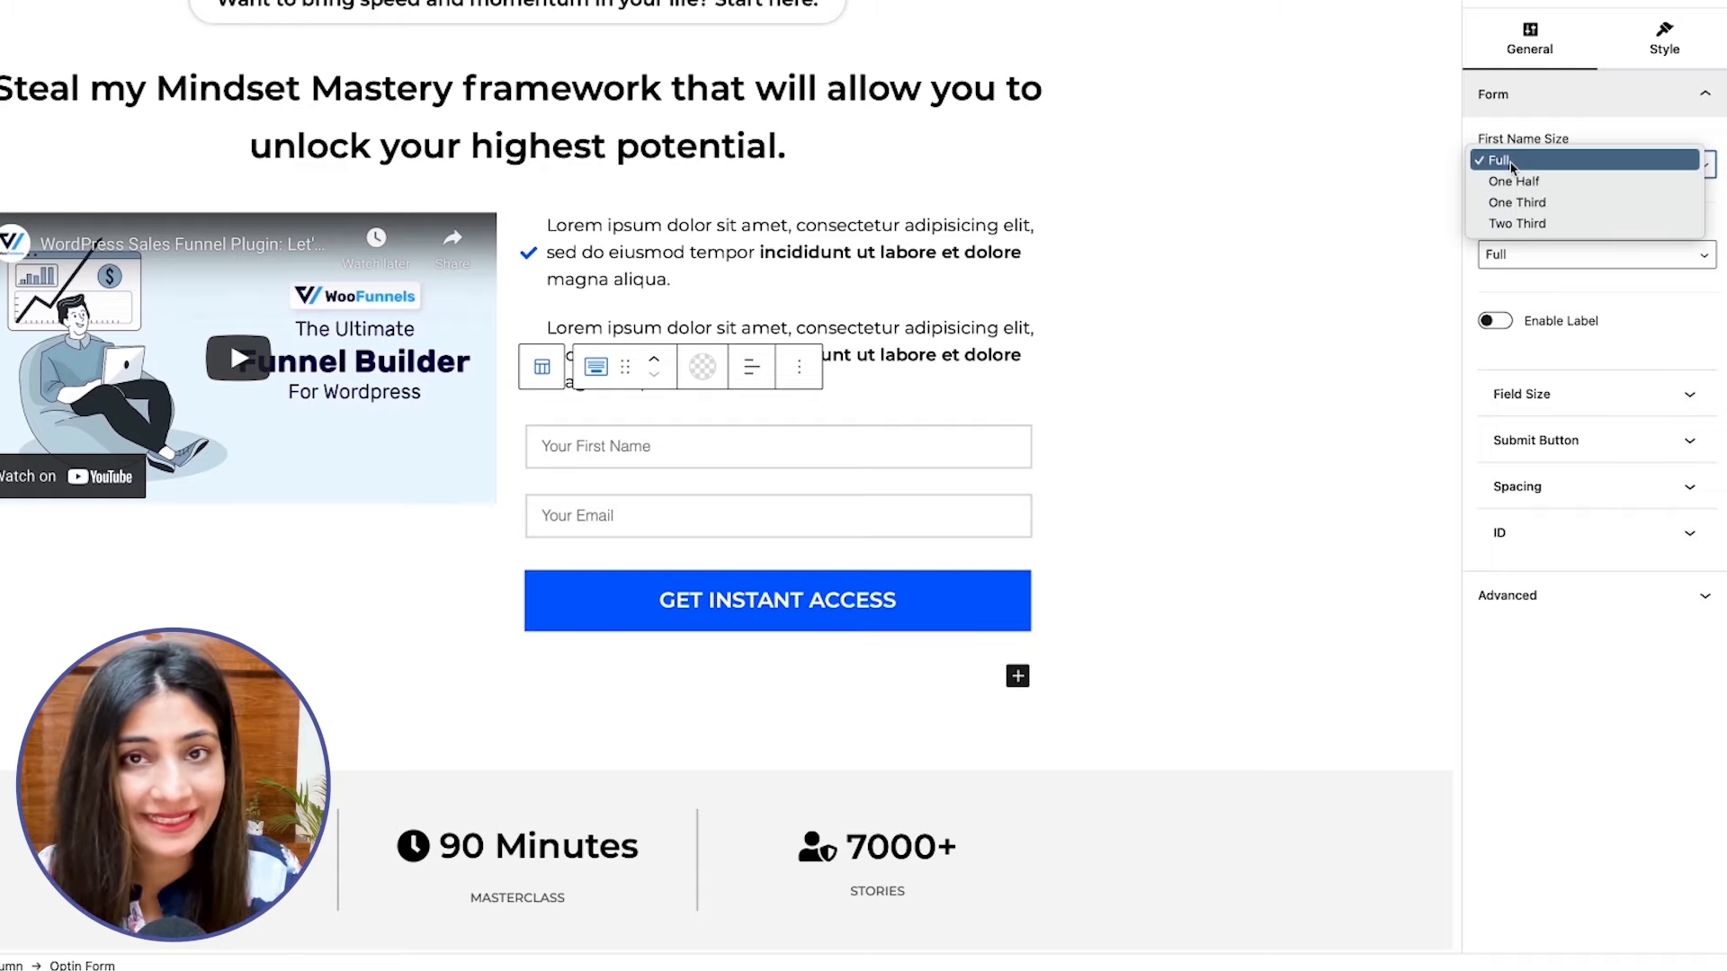
{"action": "left_click", "coordinate": [1510, 180]}
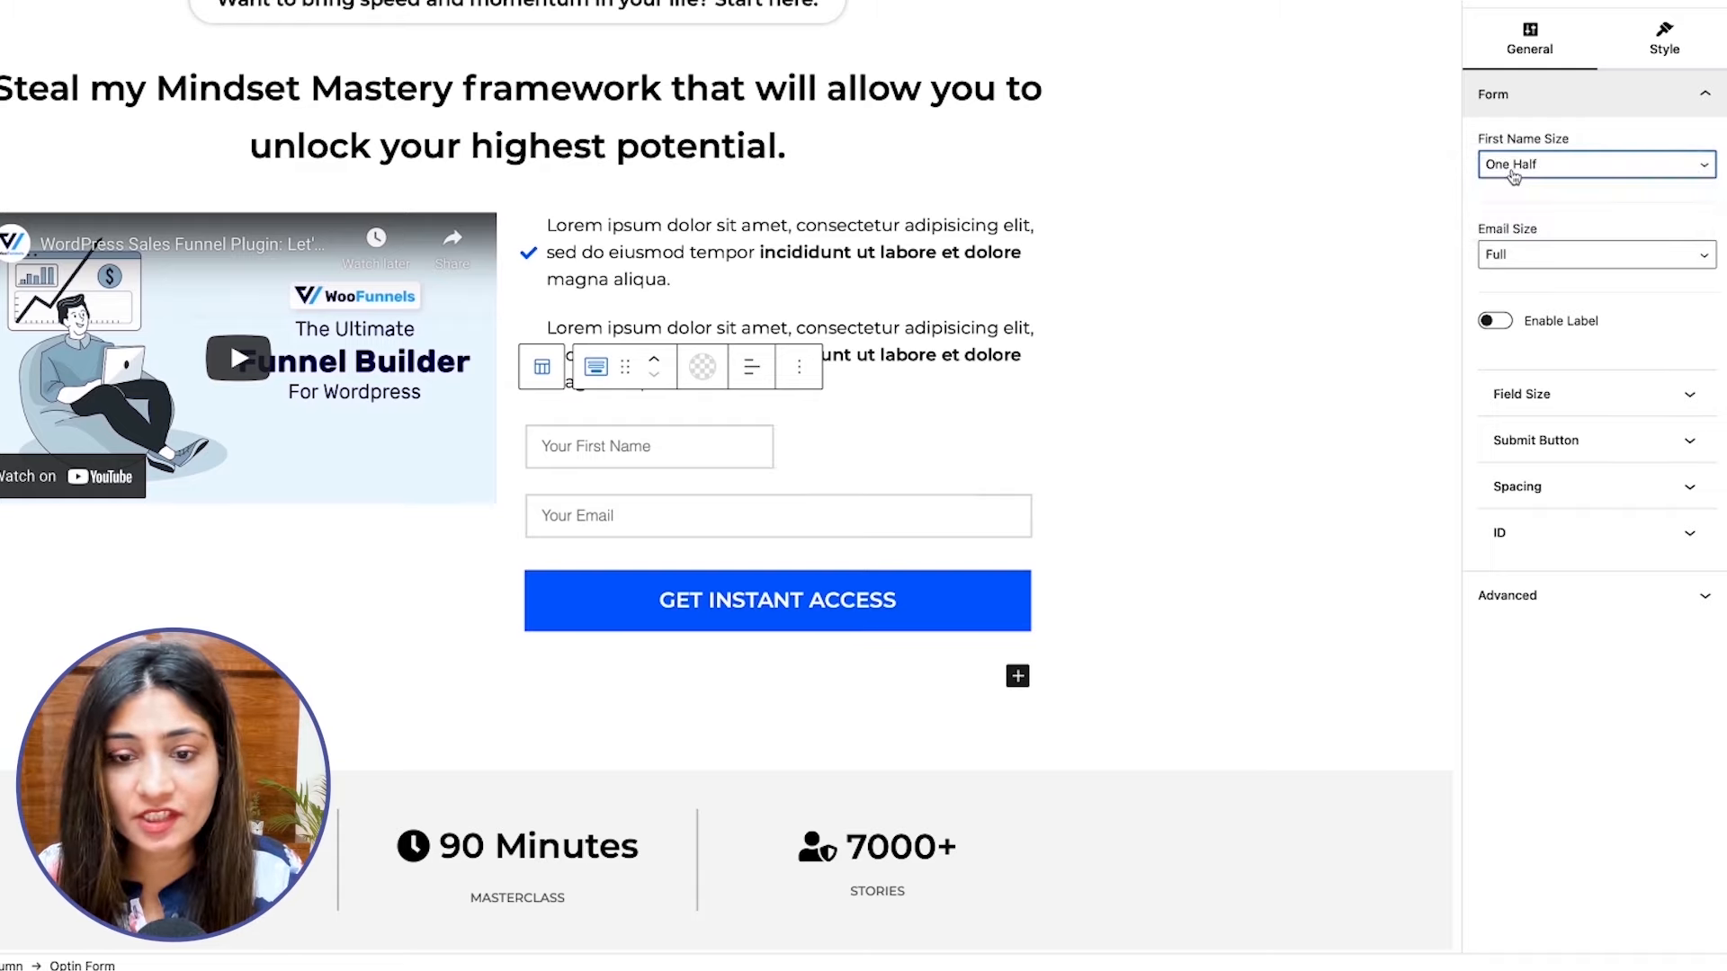
{"action": "left_click", "coordinate": [1513, 173]}
{"action": "left_click", "coordinate": [1509, 150]}
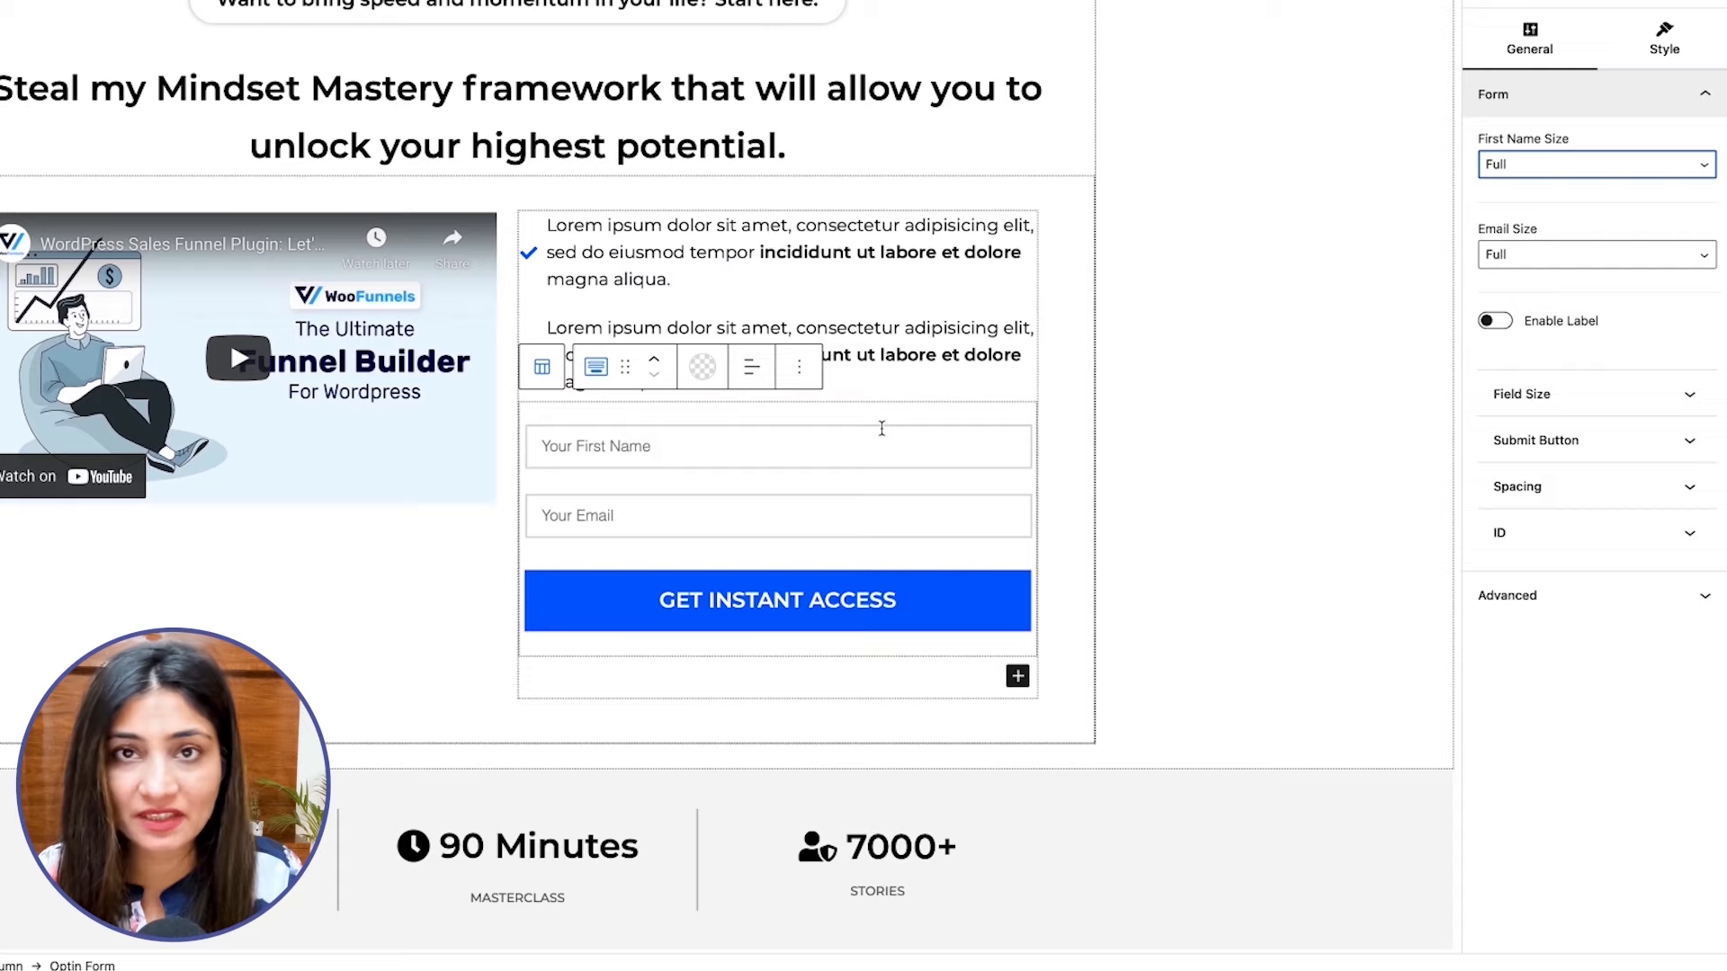
Give the optin form's input fields a solid border in black.
{"action": "left_click", "coordinate": [1649, 66]}
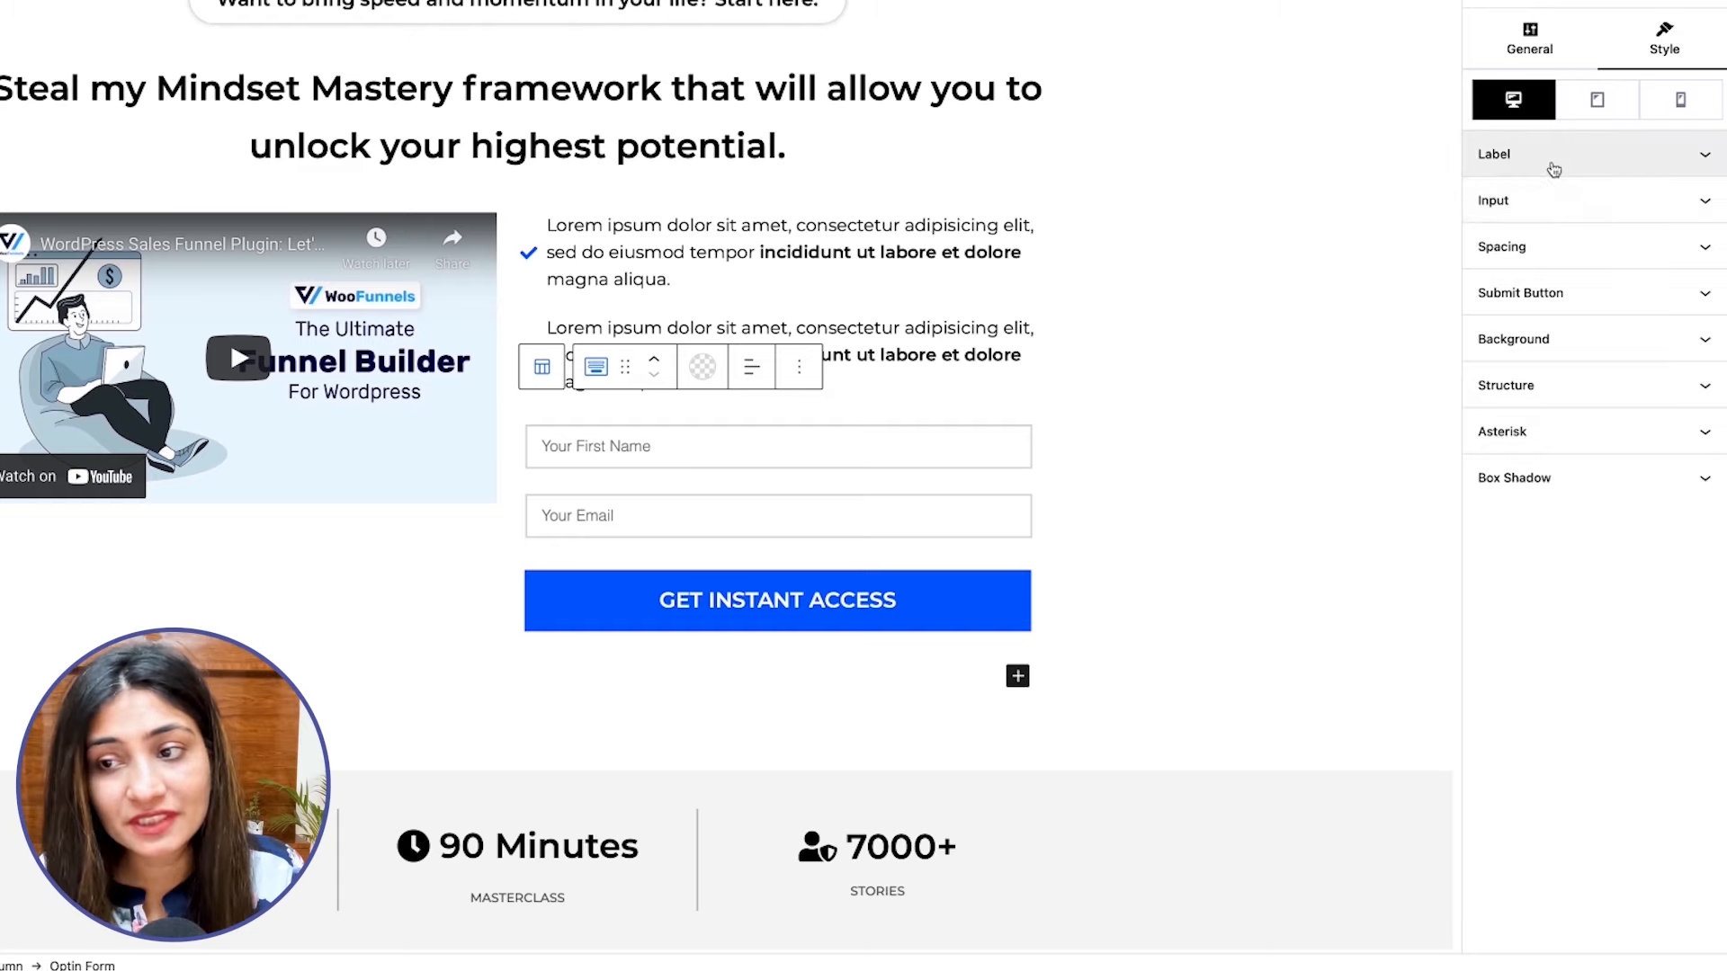
{"action": "left_click", "coordinate": [1529, 208]}
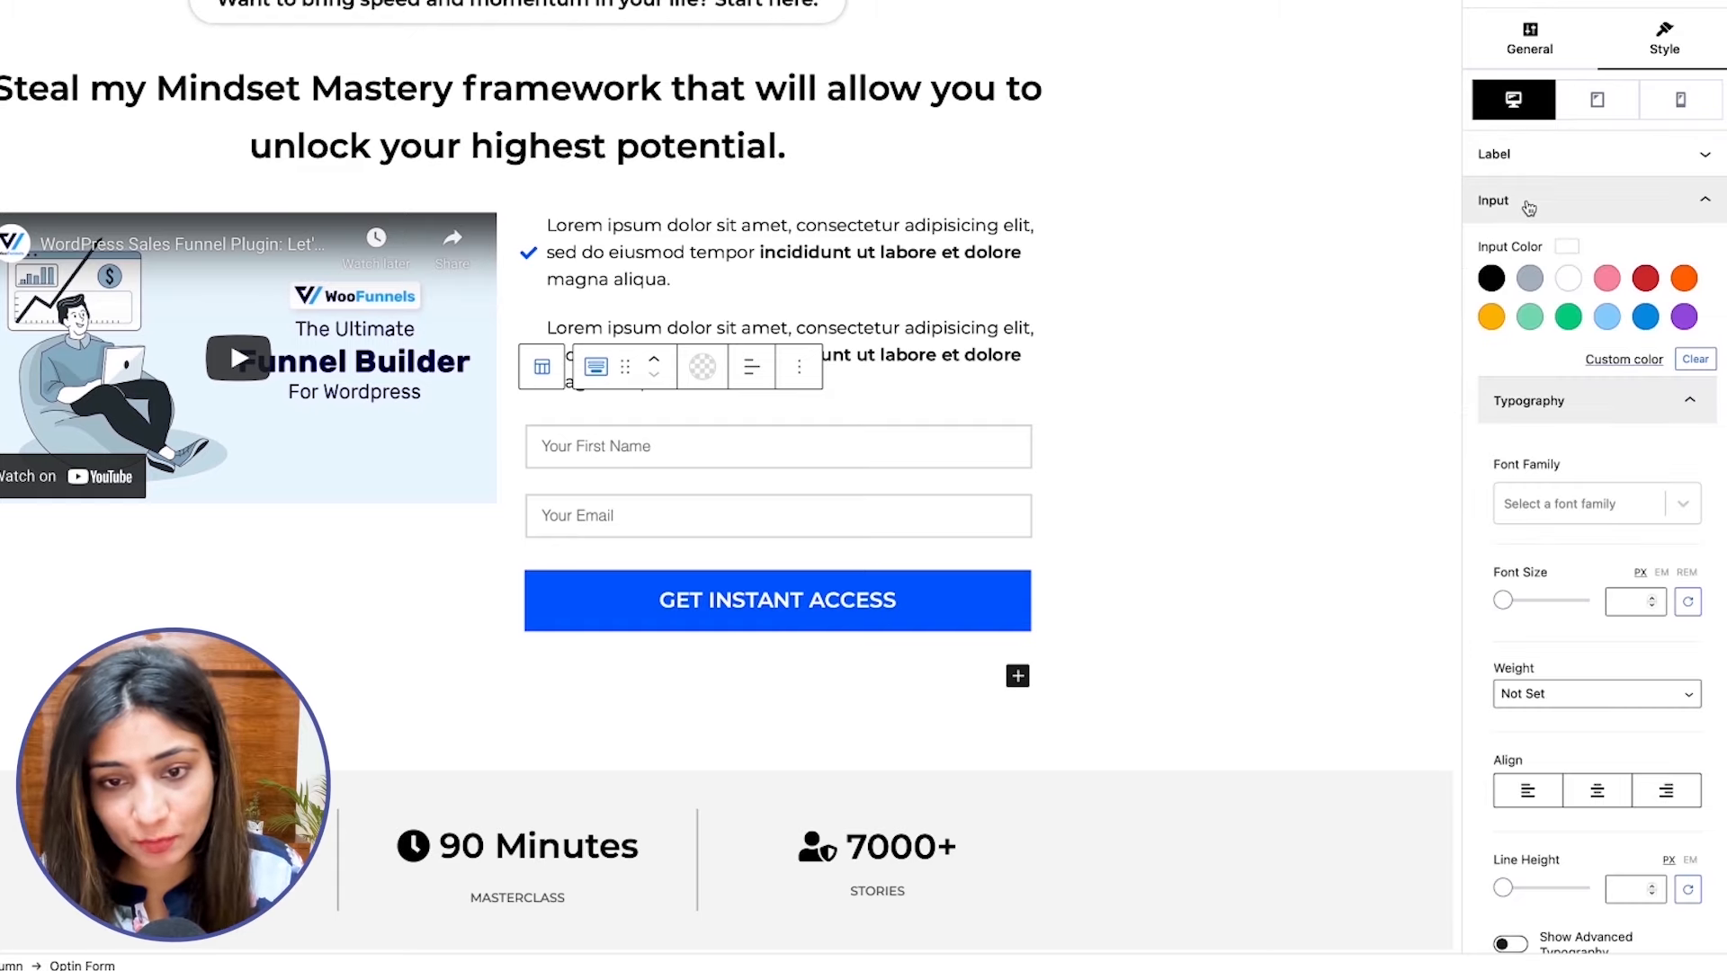
{"action": "scroll", "coordinate": [1594, 369], "scroll_direction": "down", "scroll_amount": 5}
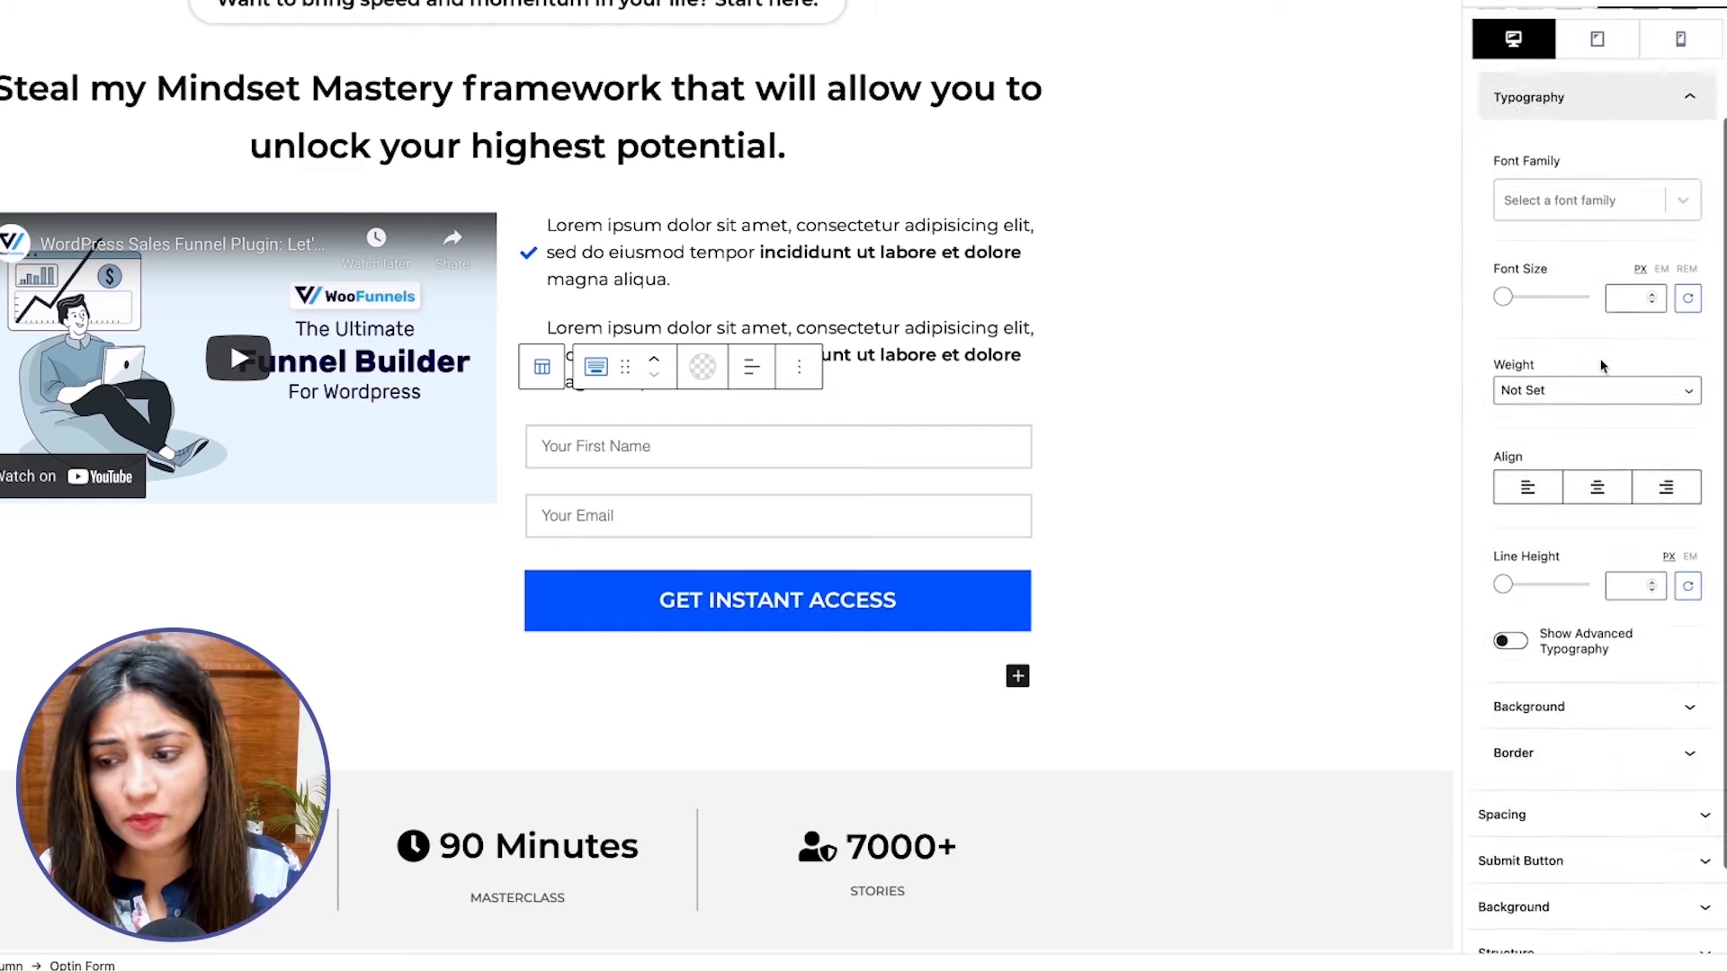
{"action": "left_click", "coordinate": [1605, 711]}
{"action": "scroll", "coordinate": [1574, 585], "scroll_direction": "down", "scroll_amount": 4}
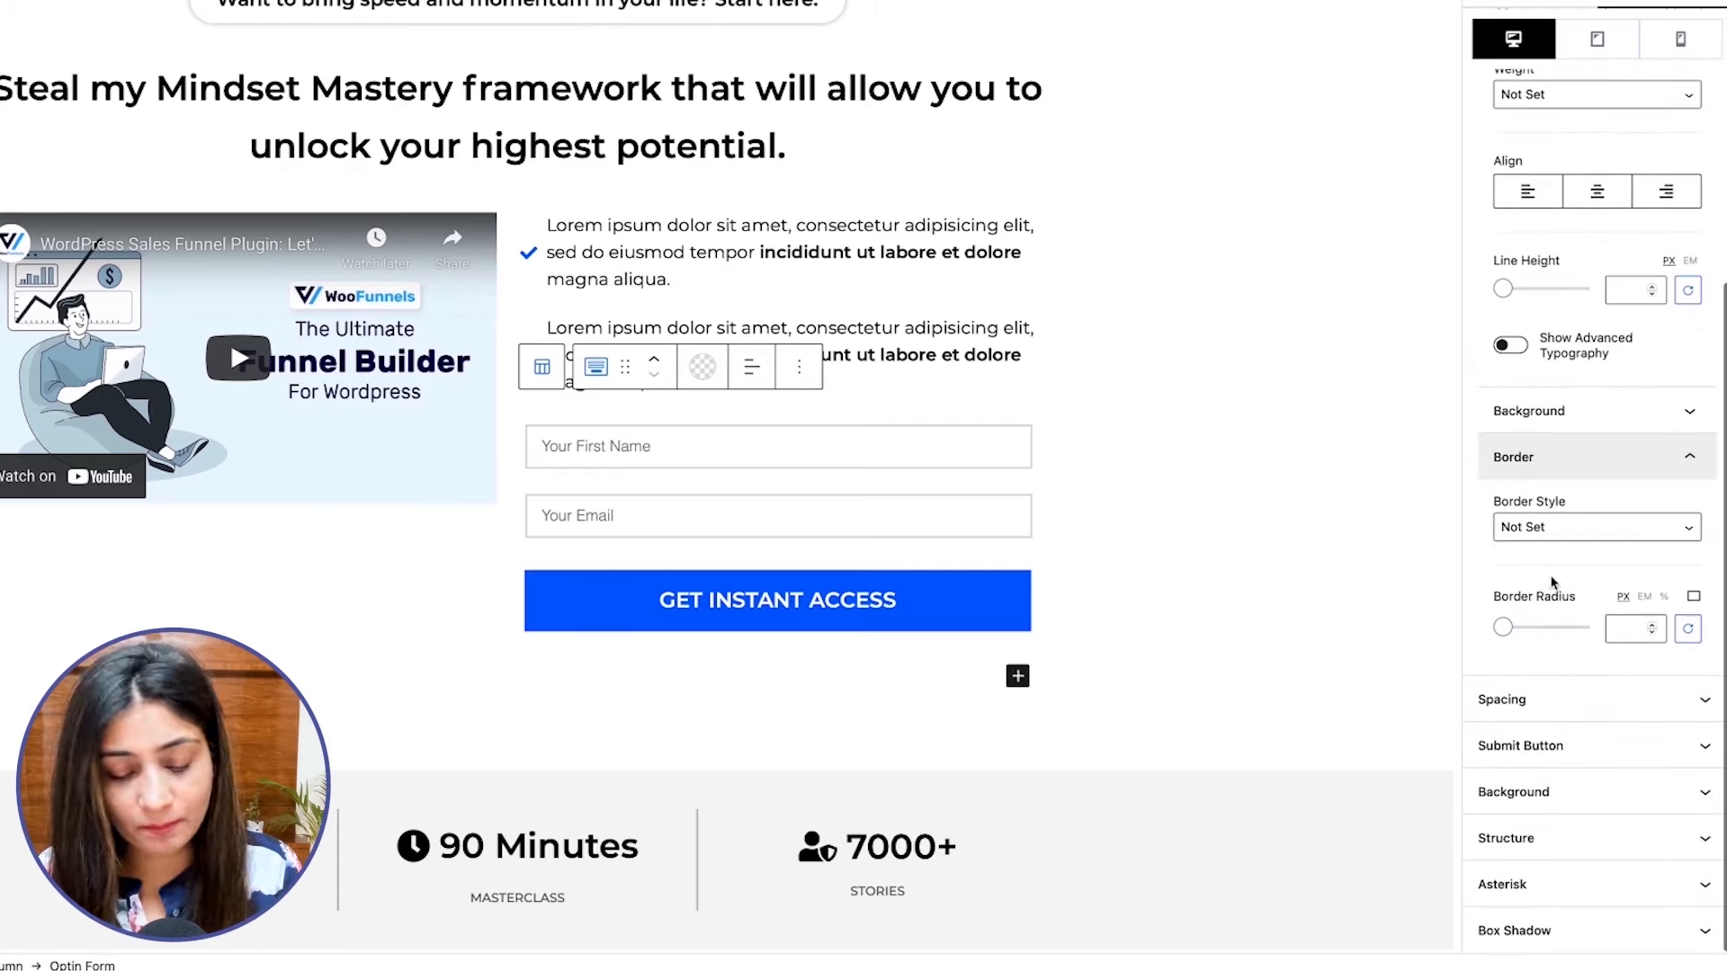
{"action": "left_click", "coordinate": [1553, 542]}
{"action": "left_click", "coordinate": [1524, 565]}
{"action": "scroll", "coordinate": [1524, 565], "scroll_direction": "down", "scroll_amount": 2}
{"action": "left_click", "coordinate": [1506, 646]}
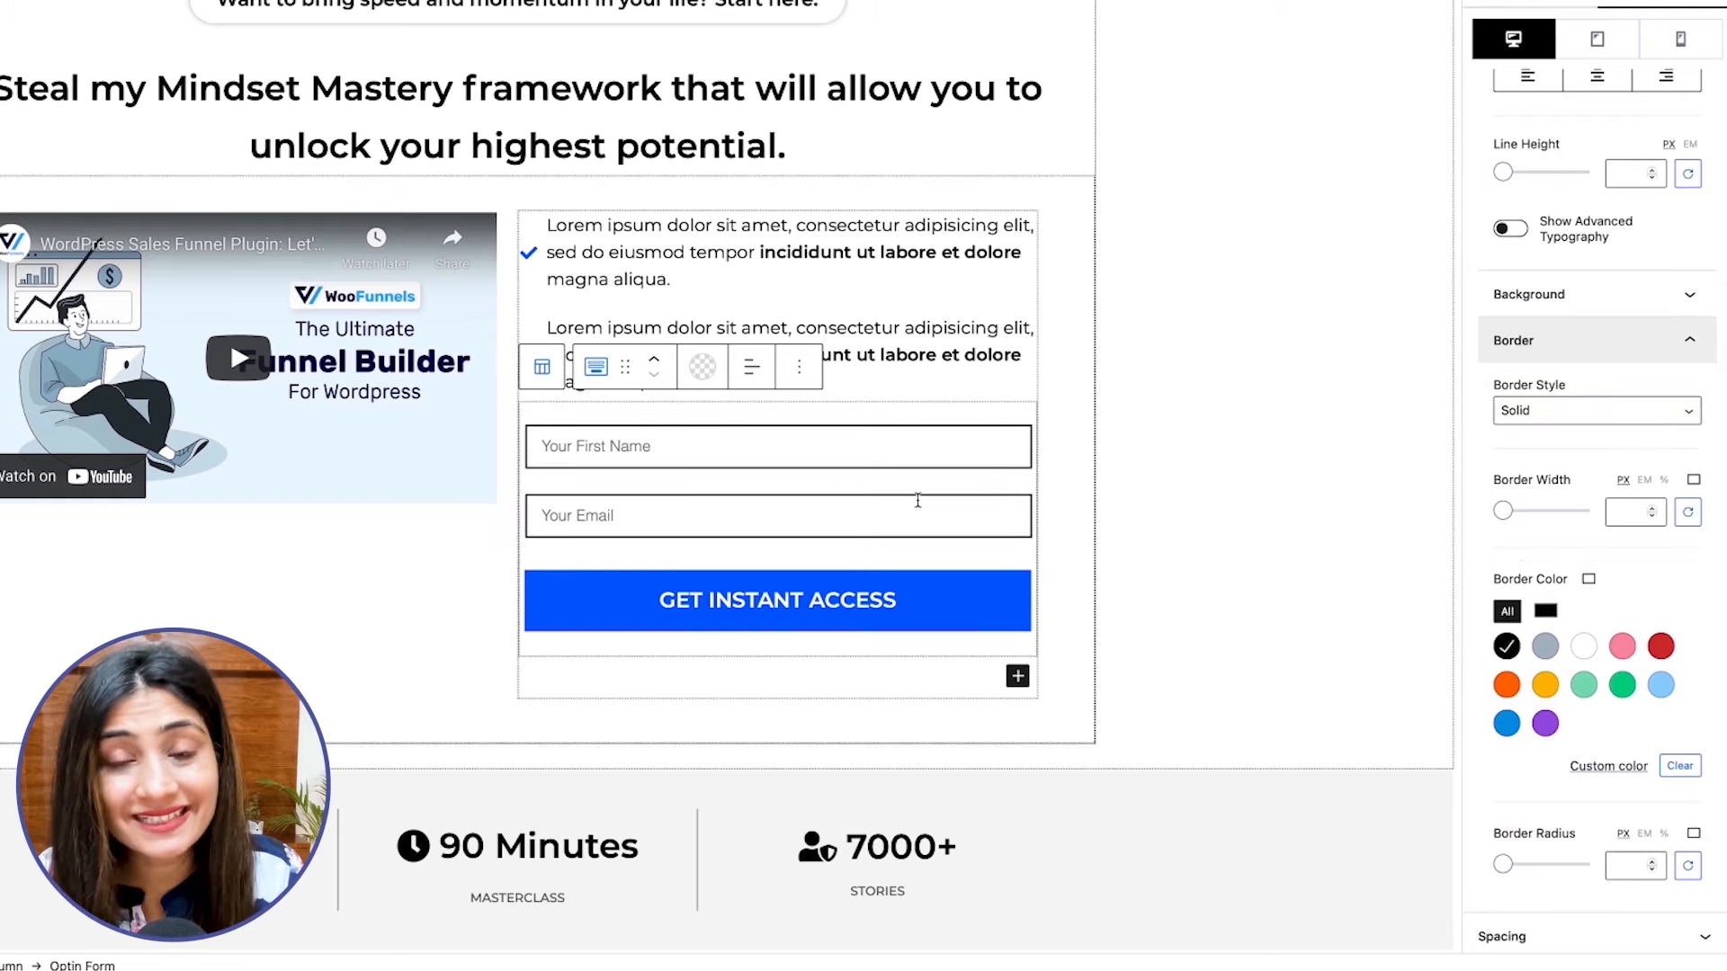
Set the border width of the form's input fields to 1.5 px.
{"action": "left_click", "coordinate": [1616, 511]}
{"action": "type", "text": "1"}
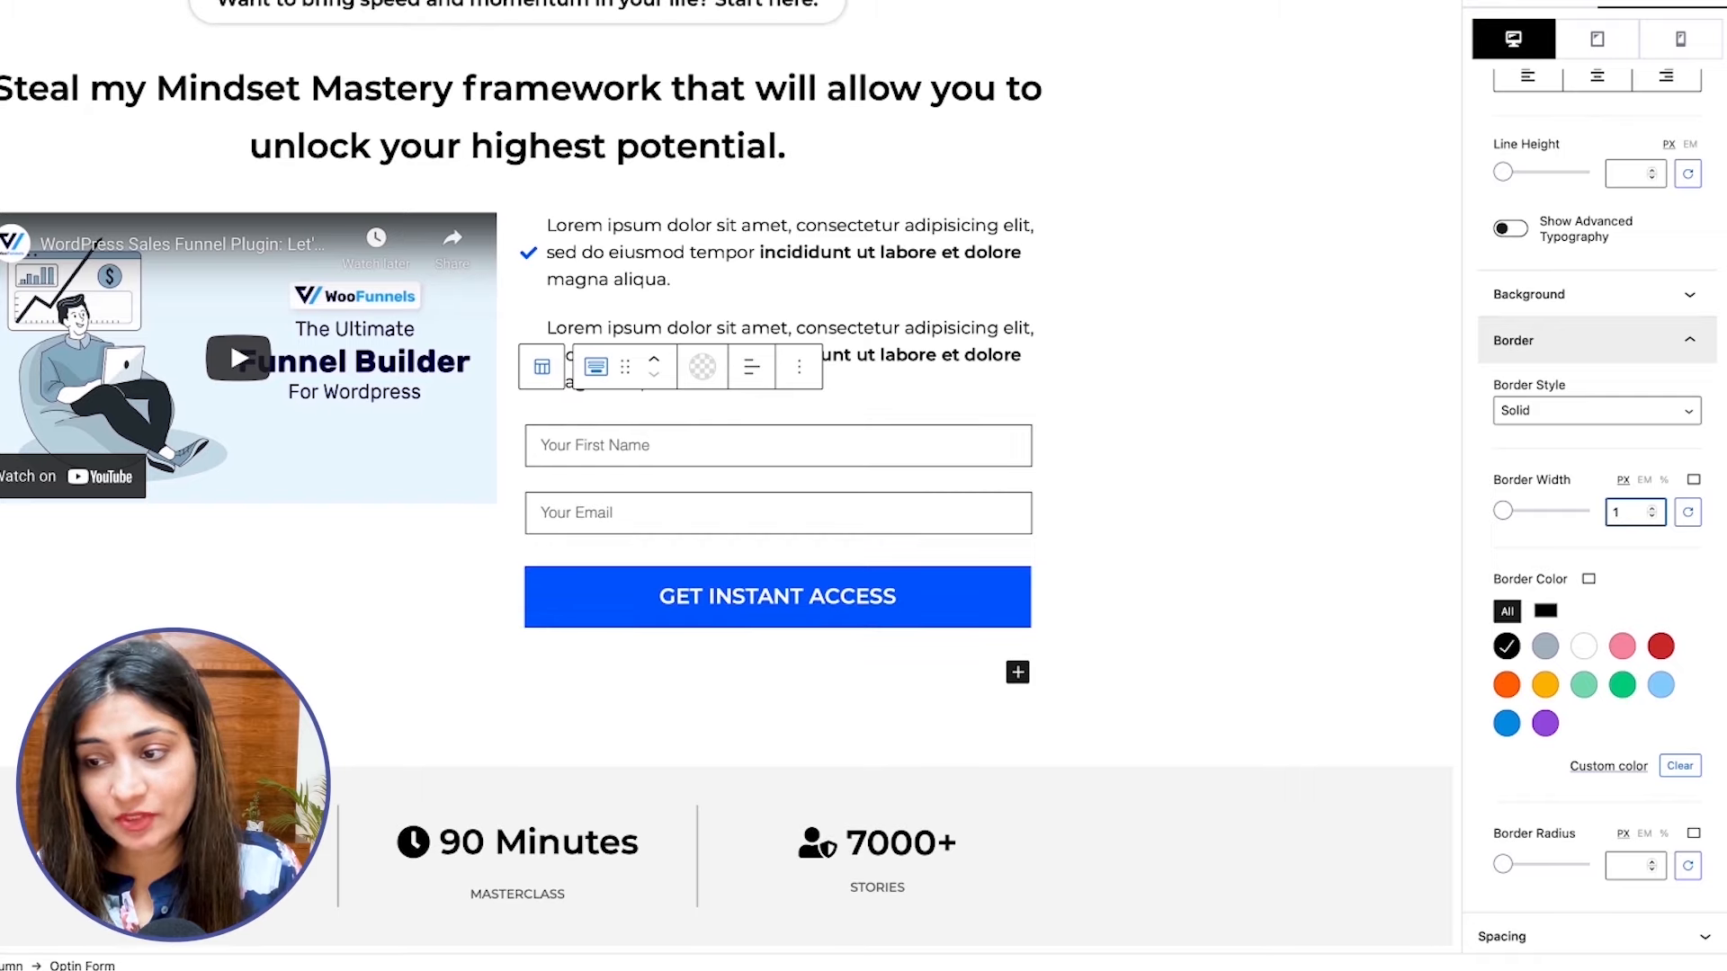
{"action": "type", "text": "."}
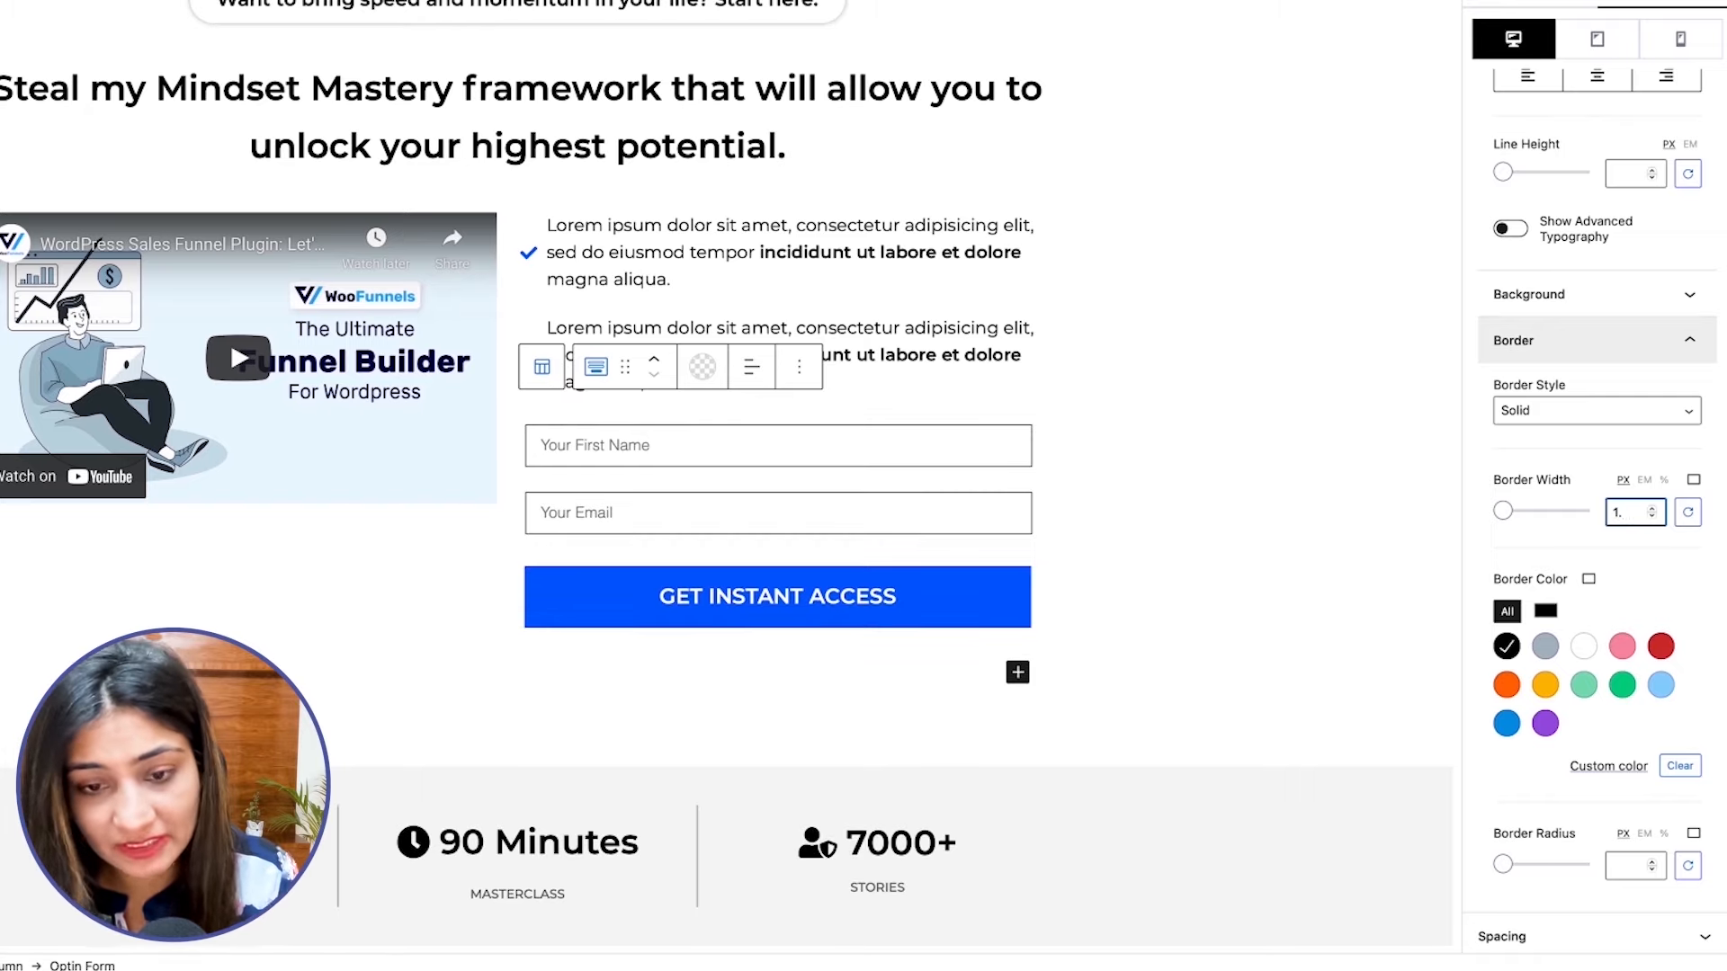
{"action": "type", "text": "5"}
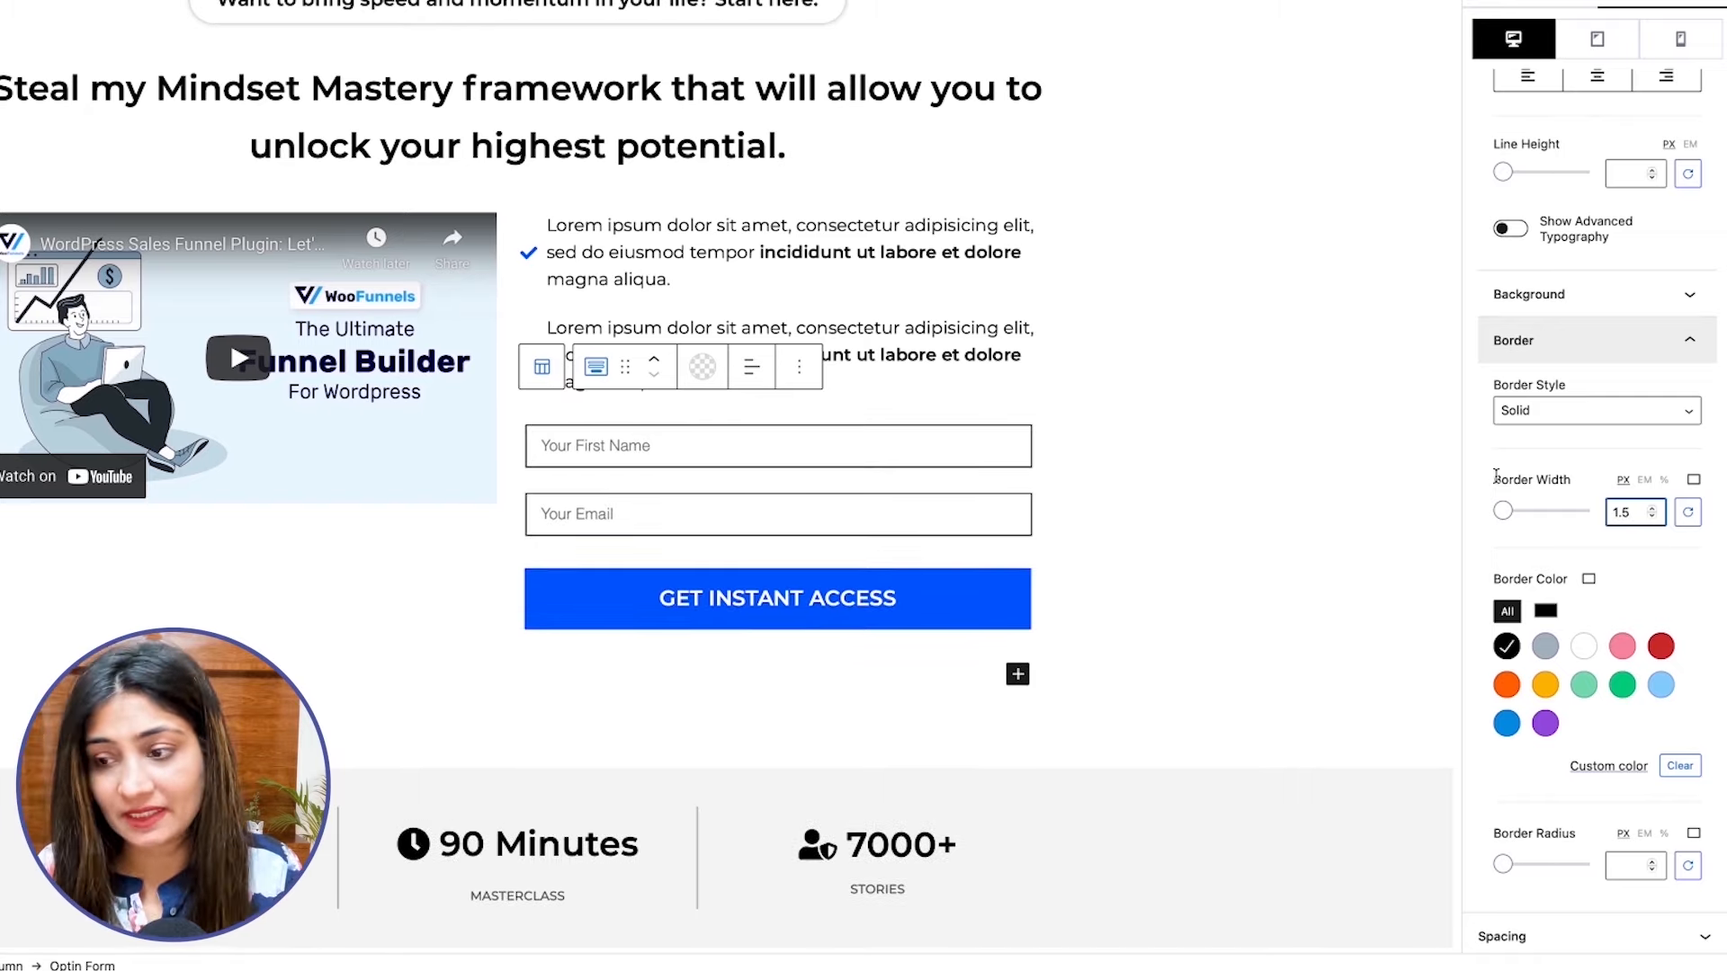
{"action": "scroll", "coordinate": [1260, 490], "scroll_direction": "down", "scroll_amount": 1}
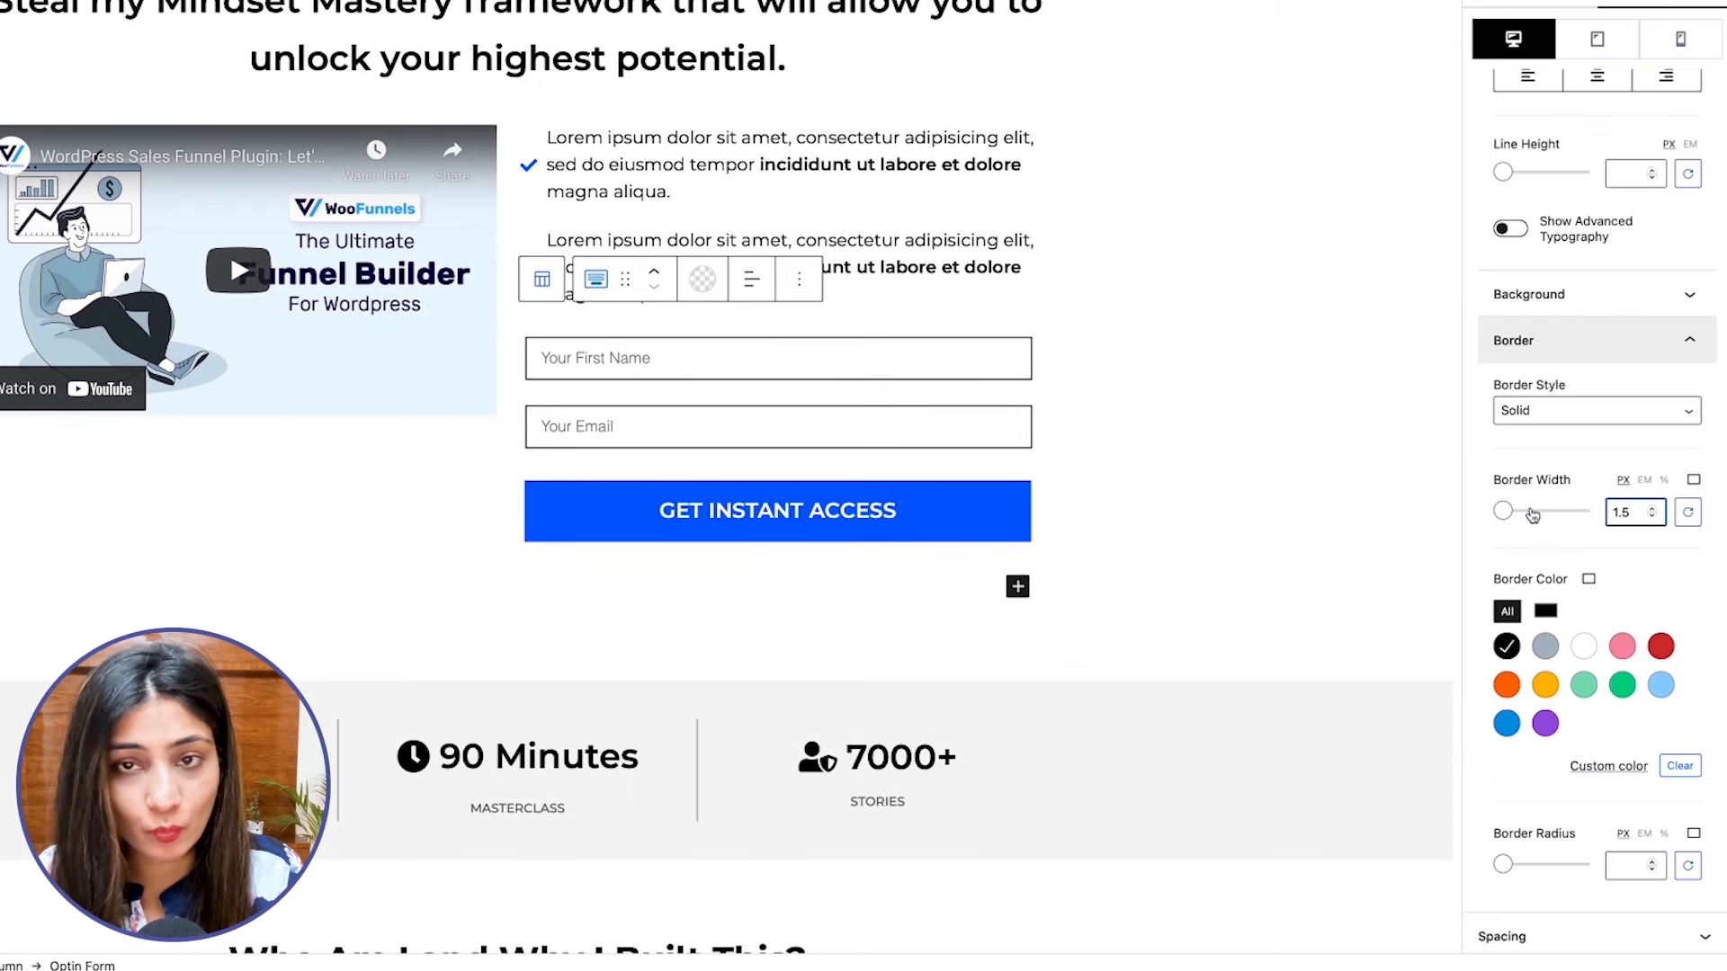
Set the border radius of the form's input fields to 2 px.
{"action": "scroll", "coordinate": [1598, 612], "scroll_direction": "down", "scroll_amount": 2}
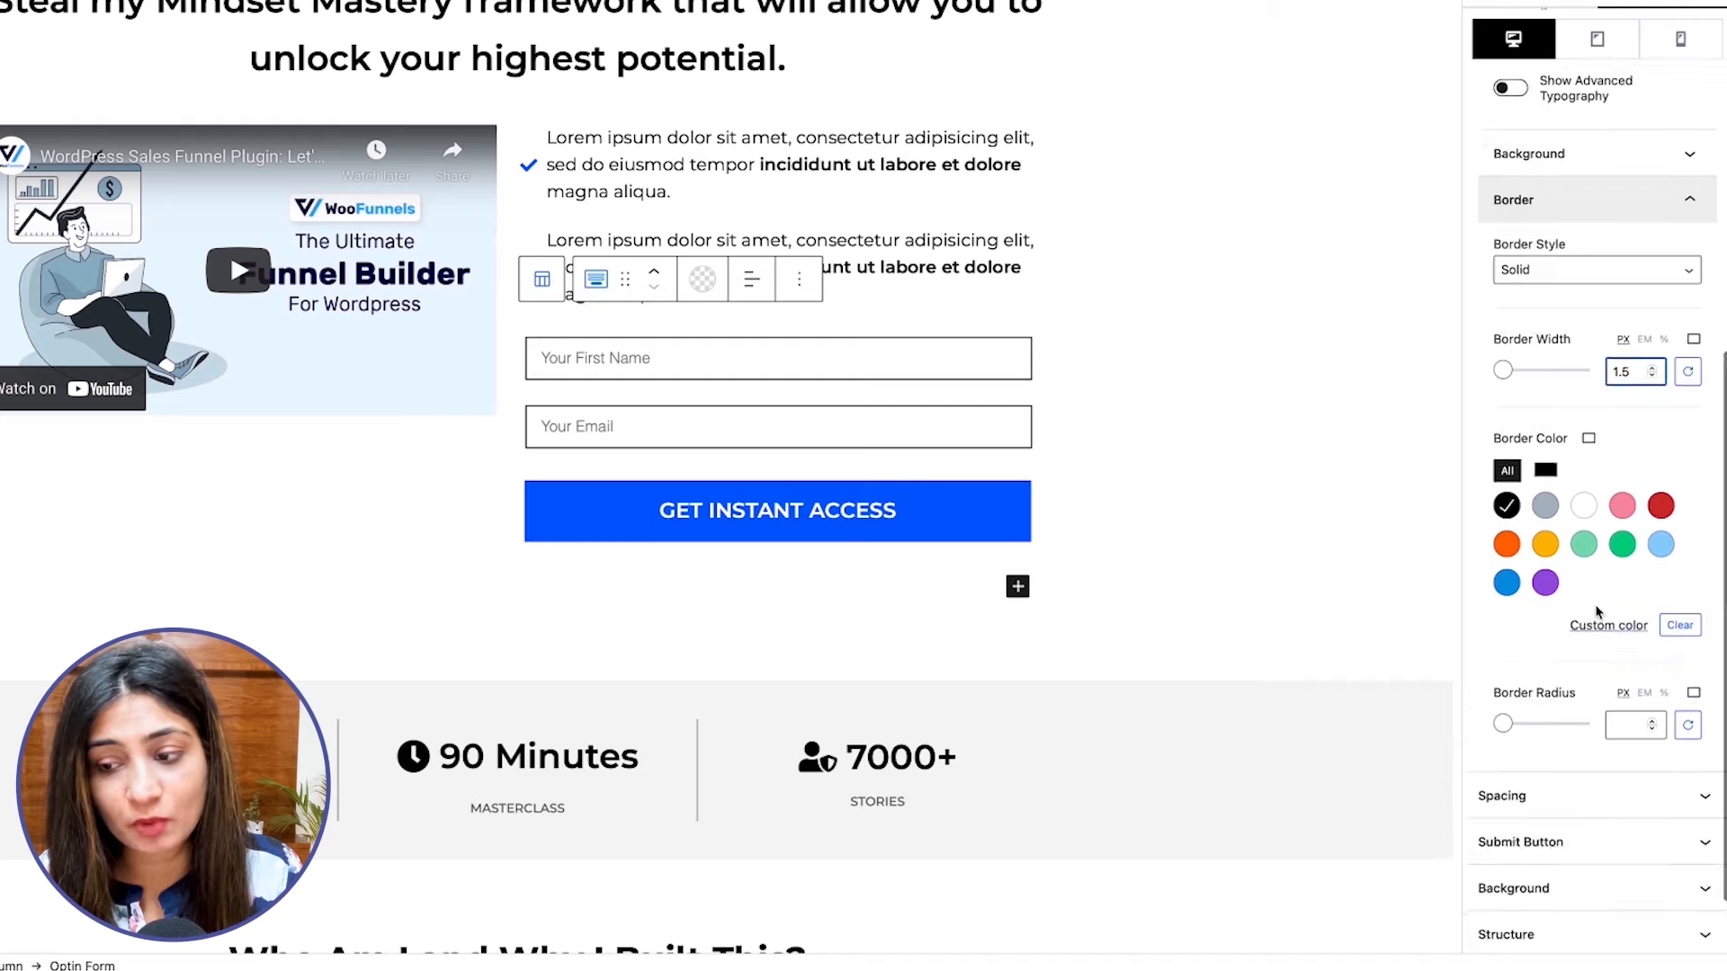
{"action": "left_click", "coordinate": [1610, 726]}
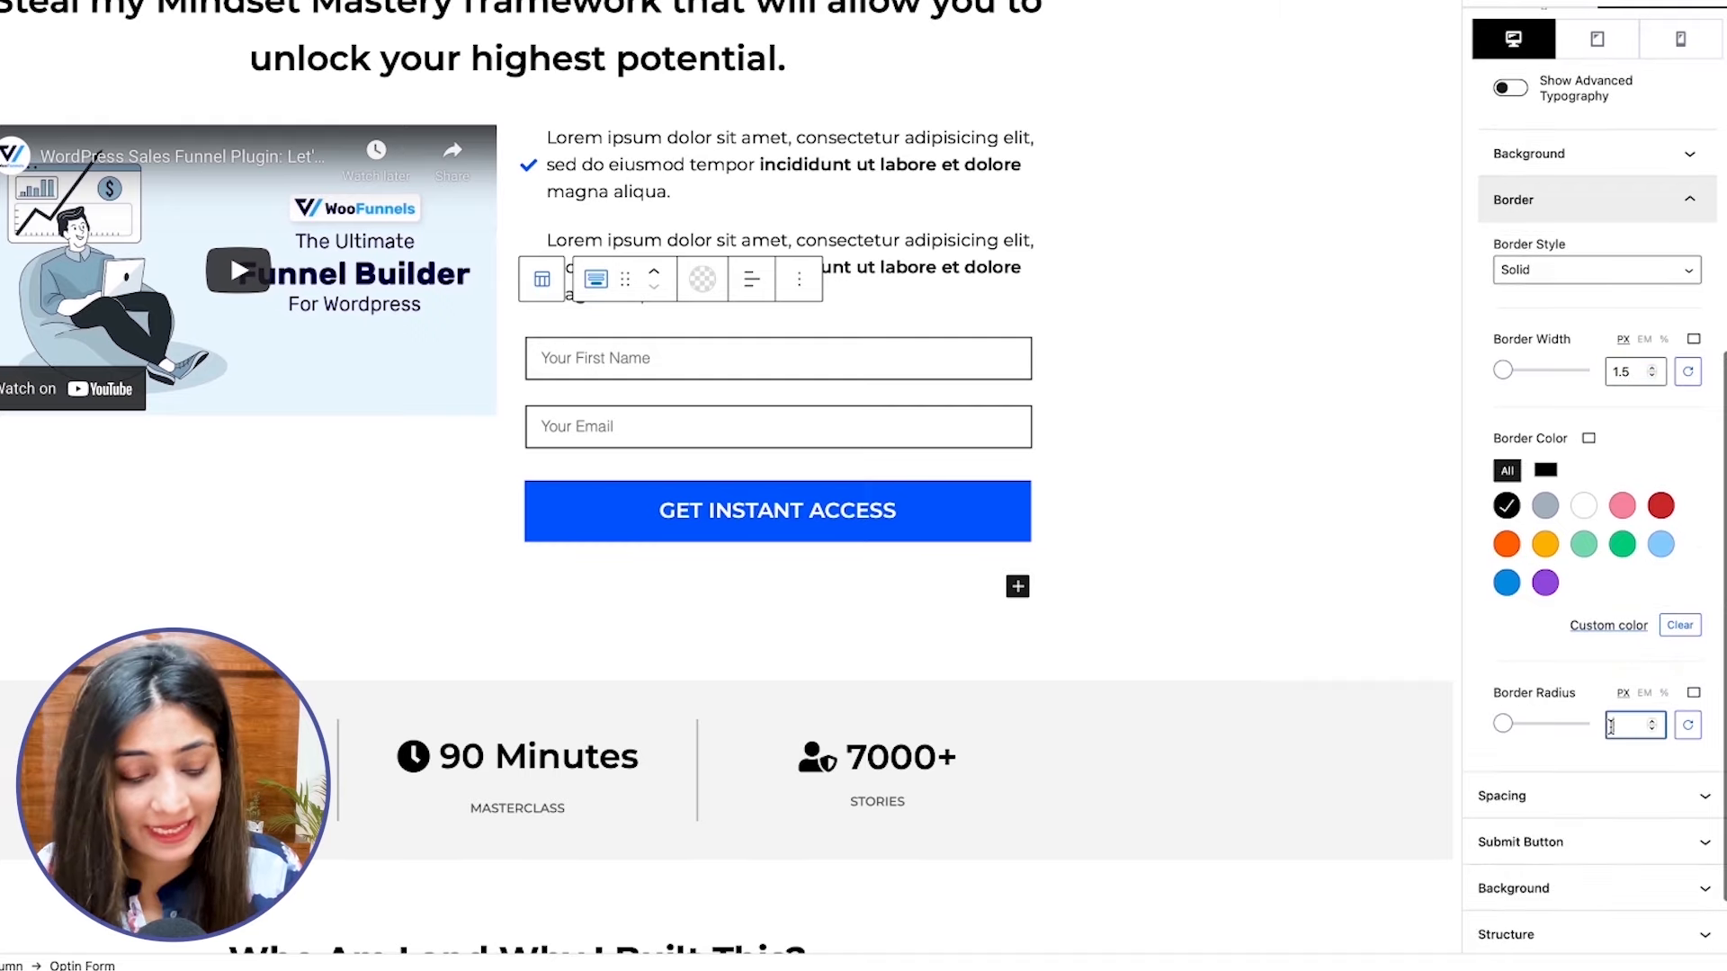
{"action": "type", "text": "2"}
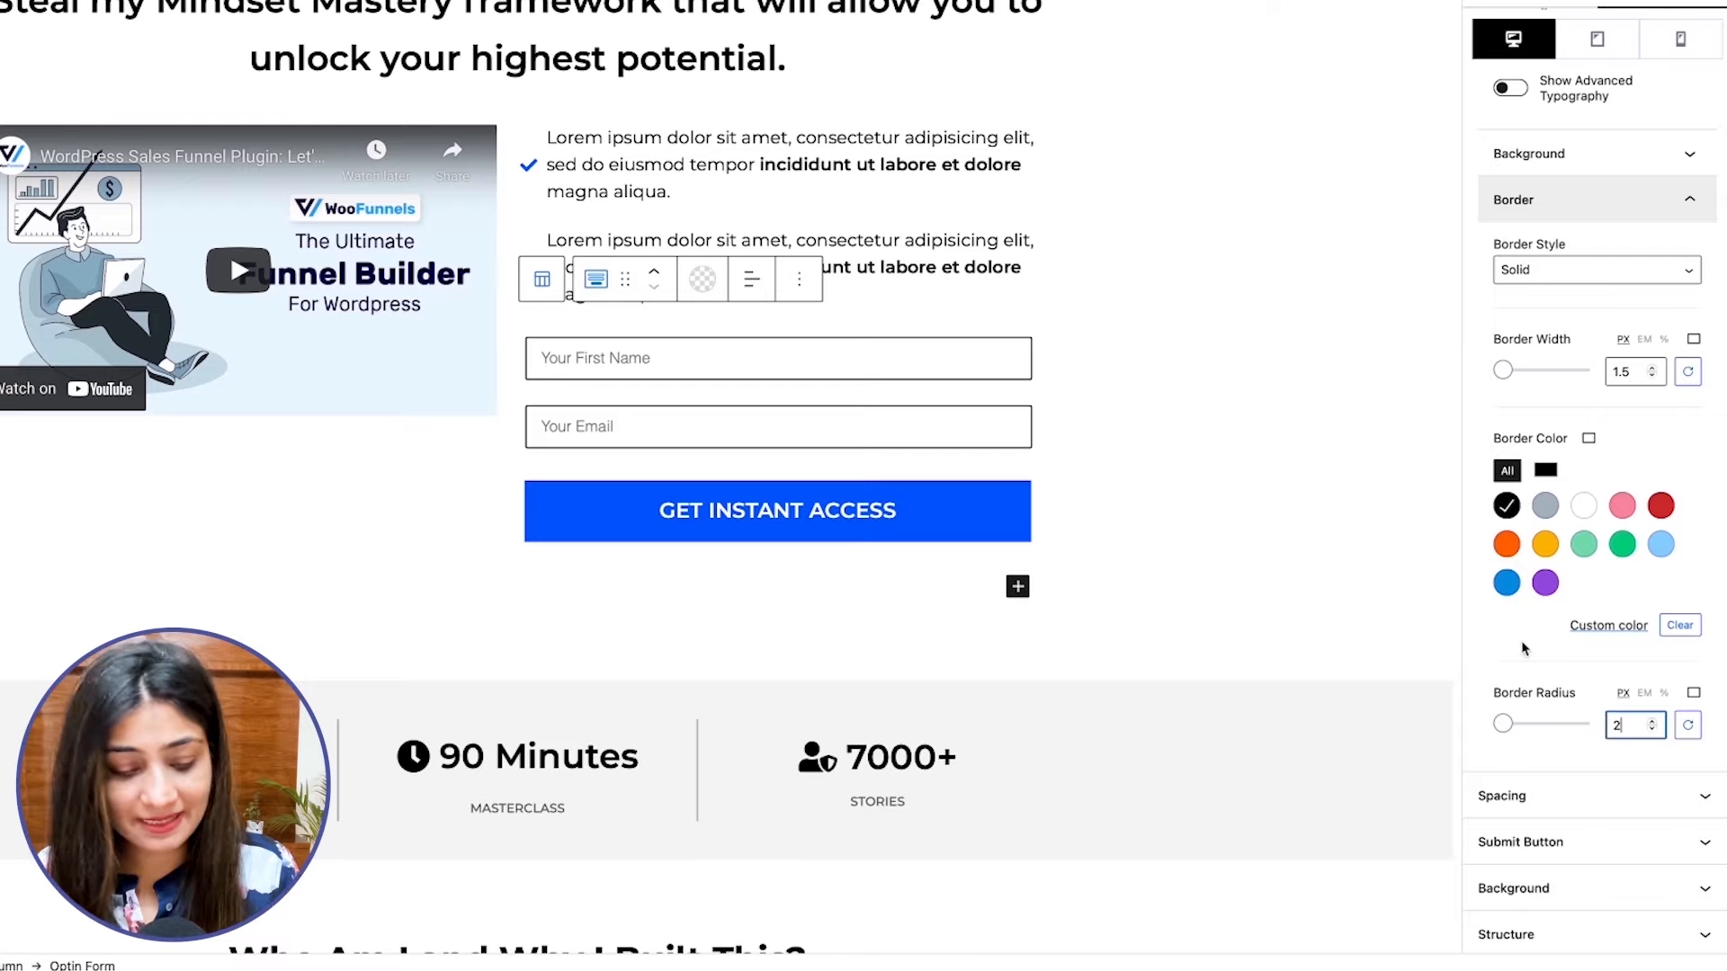
{"action": "scroll", "coordinate": [1626, 593], "scroll_direction": "up", "scroll_amount": 3}
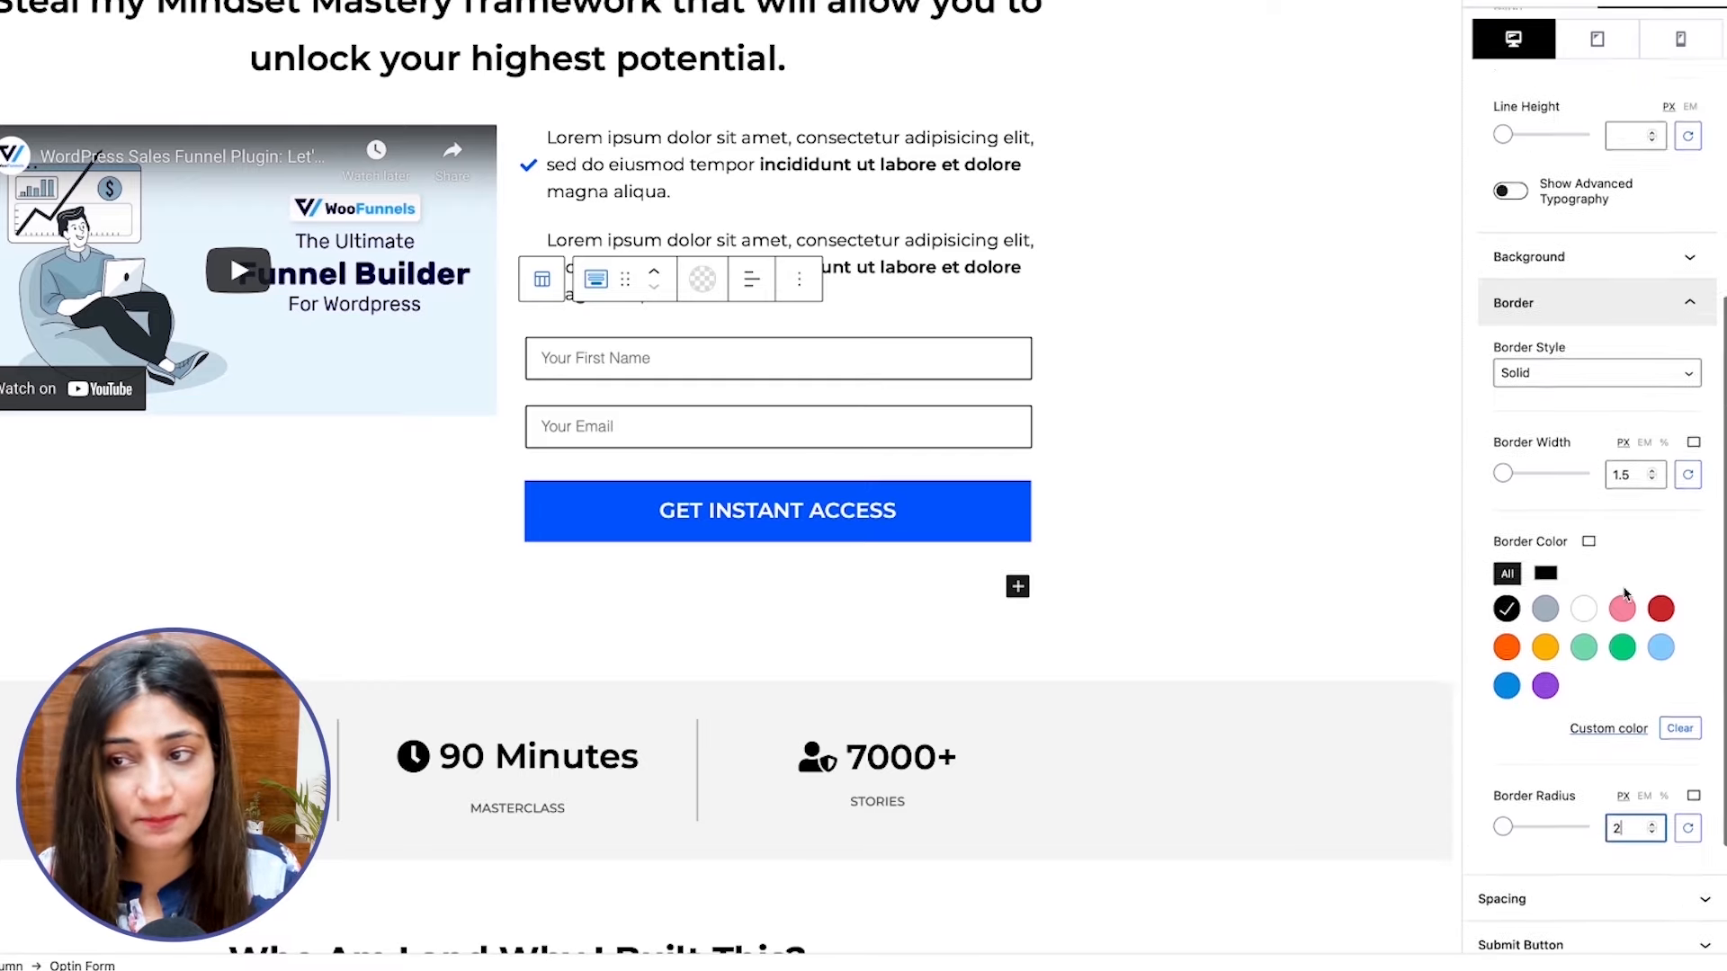
{"action": "scroll", "coordinate": [1626, 593], "scroll_direction": "up", "scroll_amount": 5}
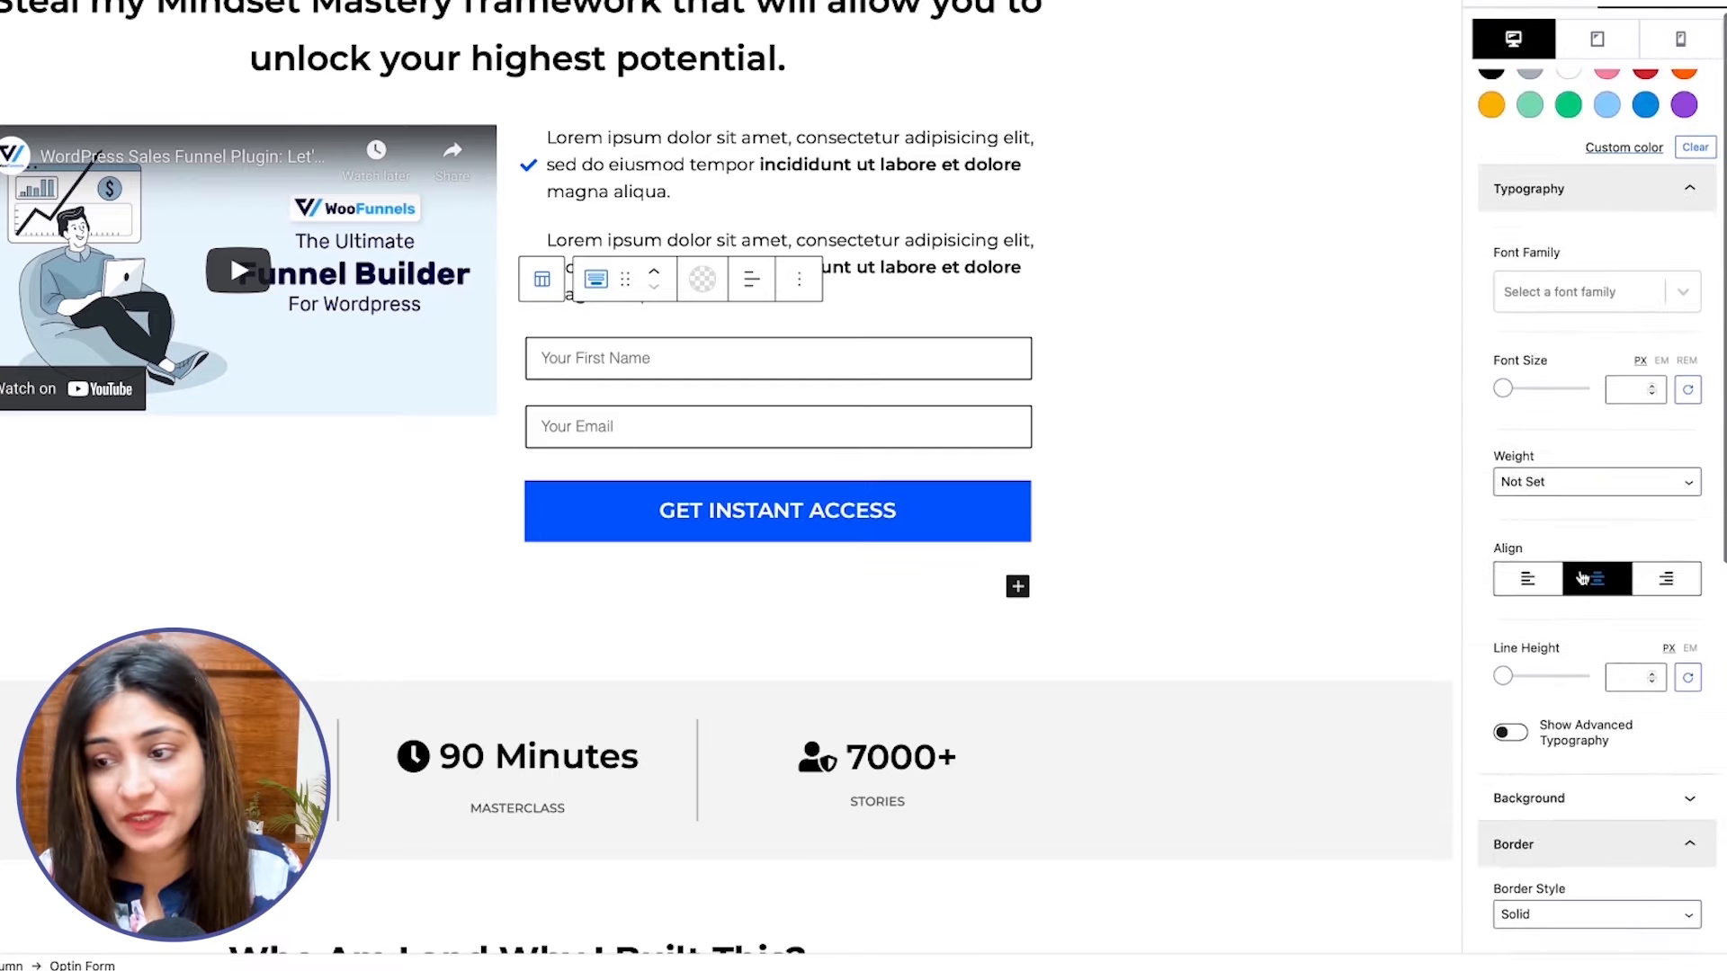
{"action": "scroll", "coordinate": [1594, 546], "scroll_direction": "up", "scroll_amount": 1}
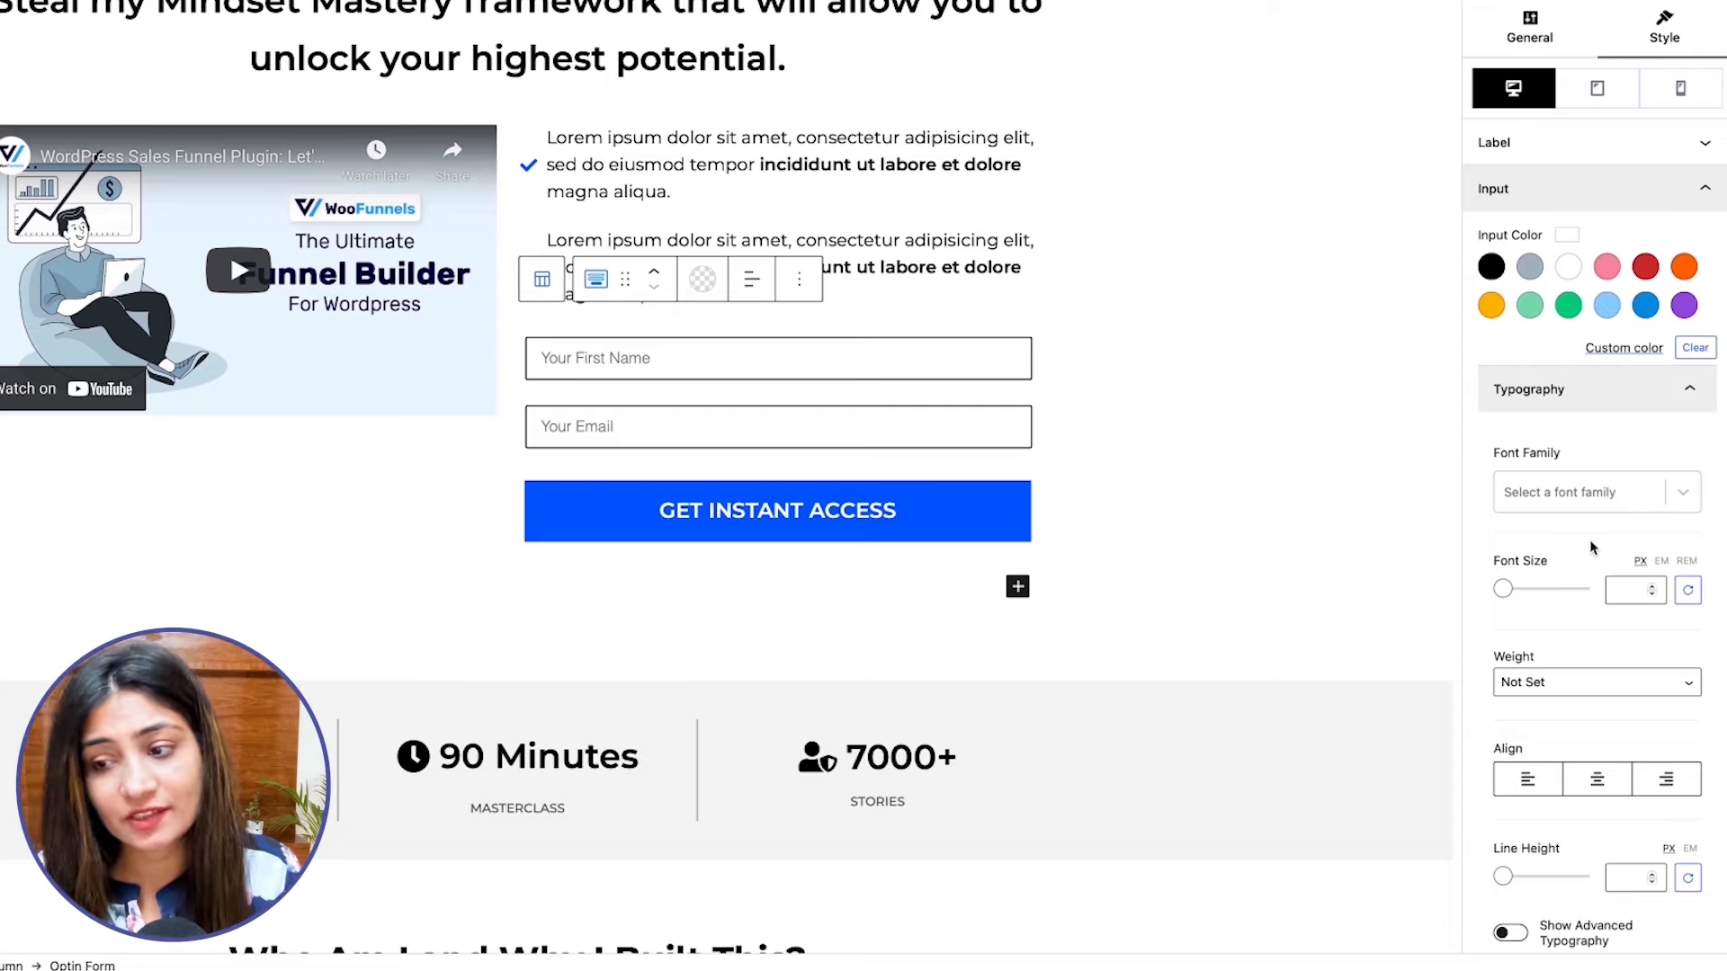
Try center and right alignment for the text in the form's input fields and settle on left alignment.
{"action": "scroll", "coordinate": [1567, 596], "scroll_direction": "down", "scroll_amount": 1}
{"action": "scroll", "coordinate": [1567, 595], "scroll_direction": "down", "scroll_amount": 2}
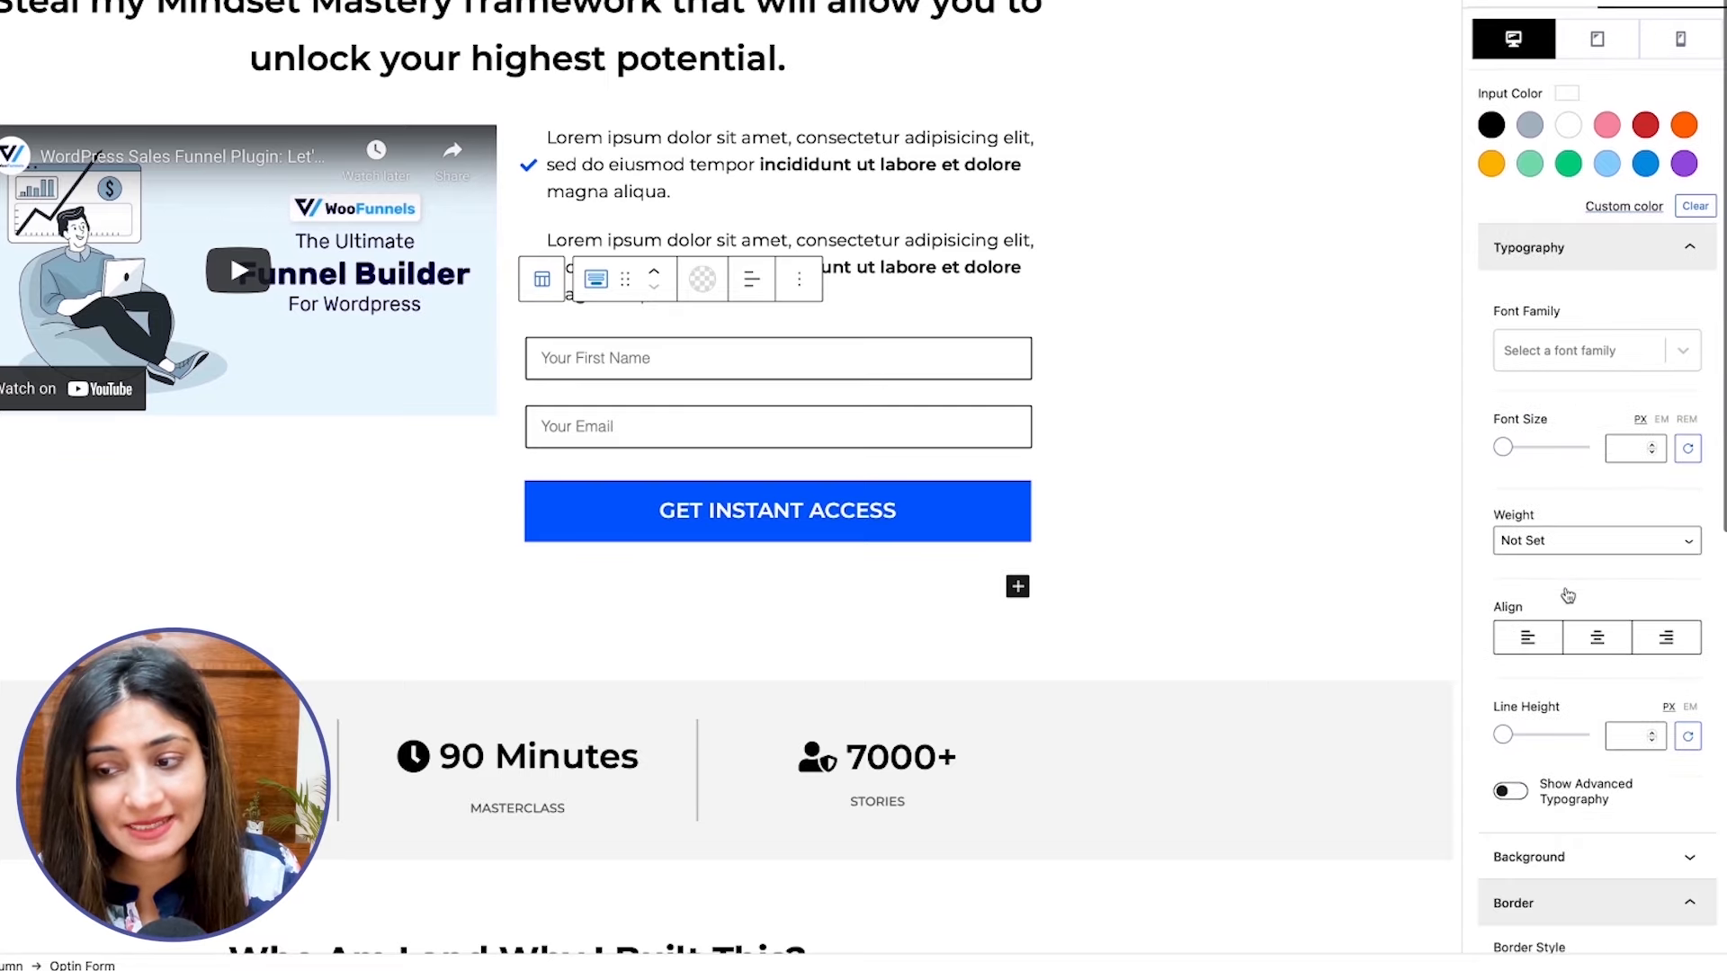
{"action": "left_click", "coordinate": [1594, 638]}
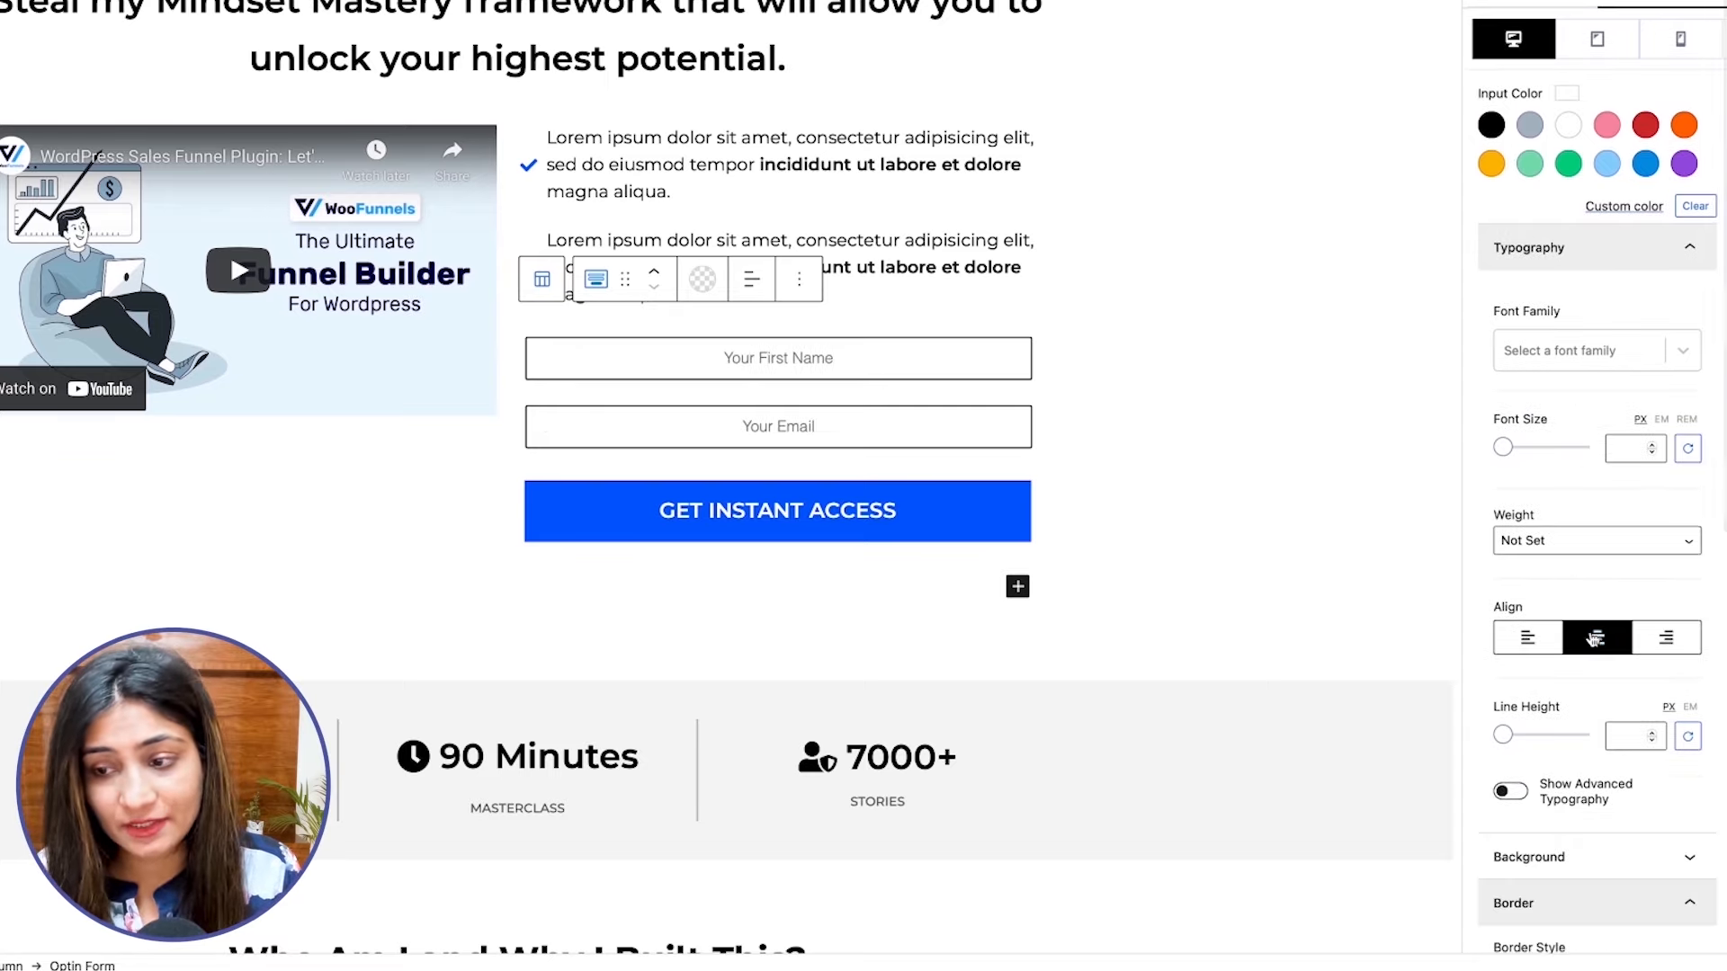
{"action": "scroll", "coordinate": [1594, 637], "scroll_direction": "down", "scroll_amount": 2}
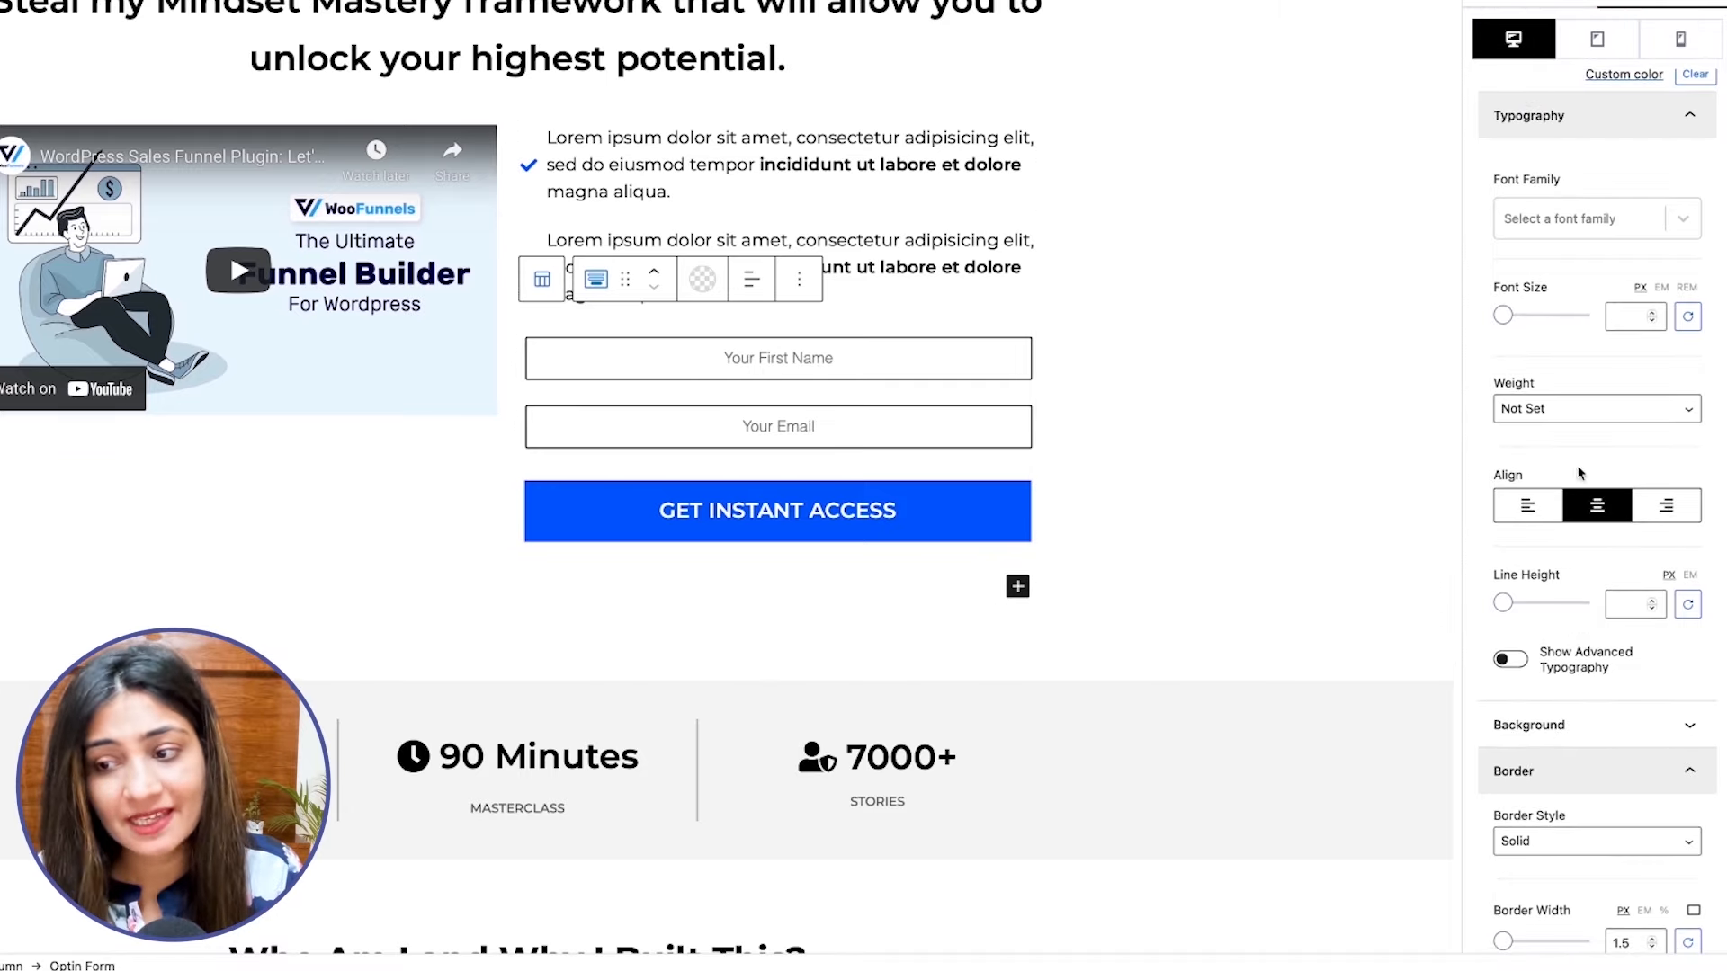
{"action": "left_click", "coordinate": [1540, 510]}
{"action": "left_click", "coordinate": [1666, 506]}
{"action": "left_click", "coordinate": [1540, 508]}
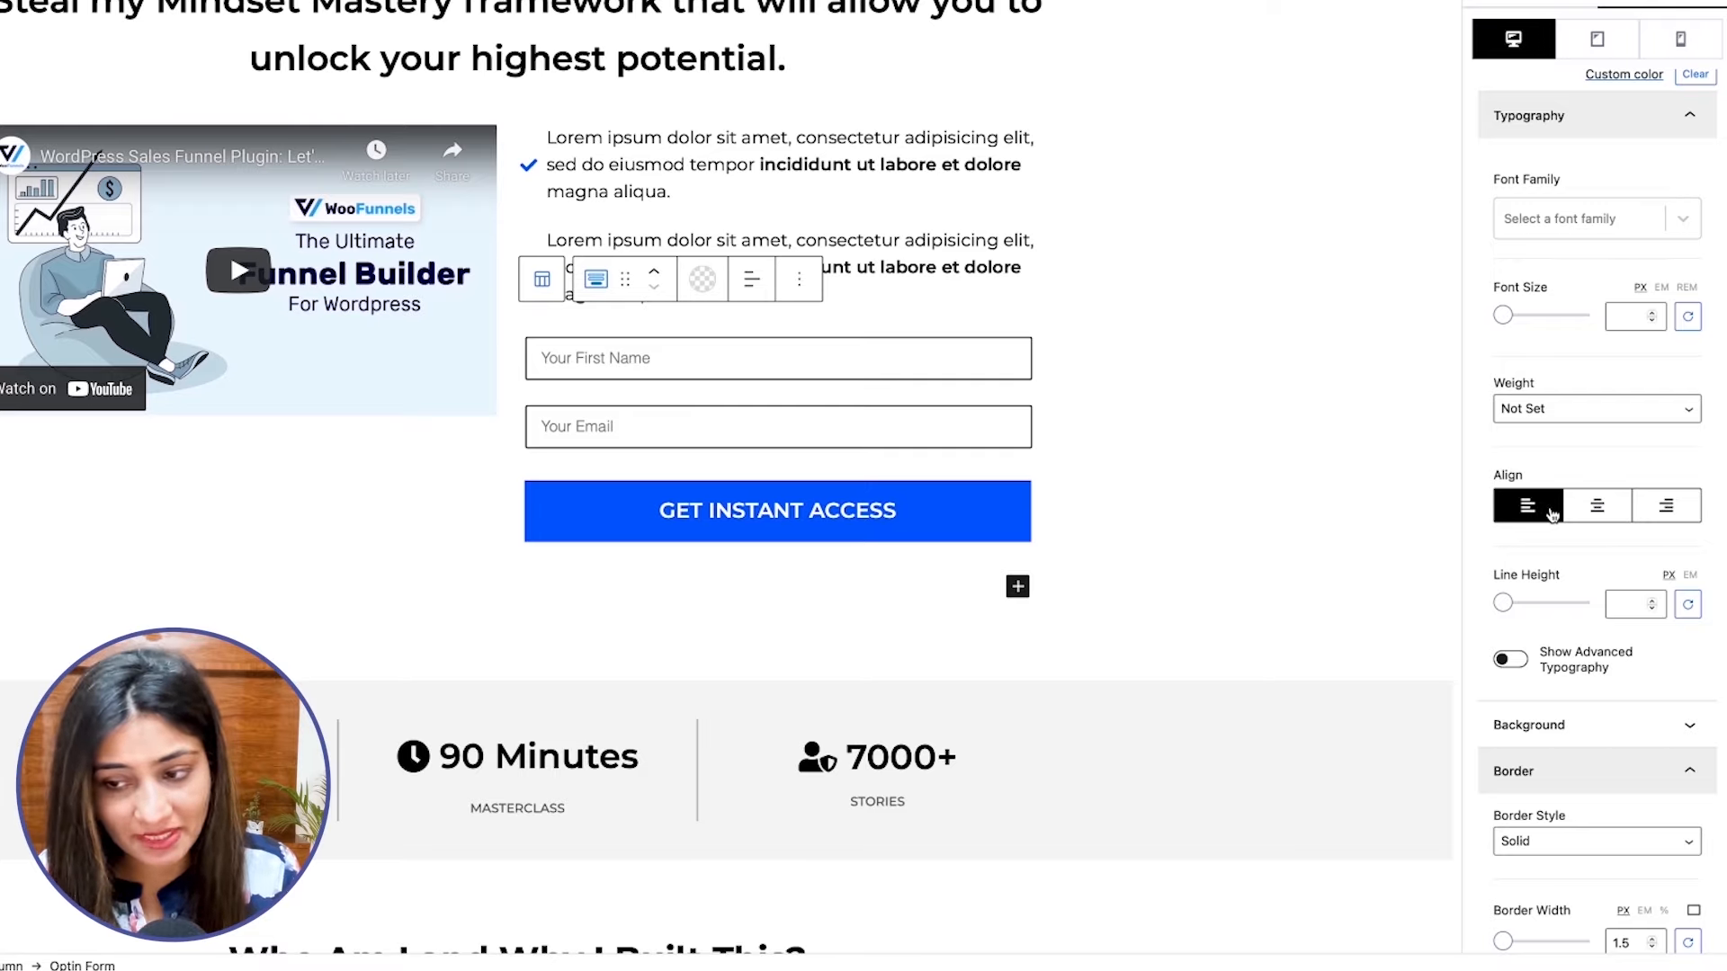
Unlink the form's margin and padding settings so that each side has its own value.
{"action": "scroll", "coordinate": [1551, 514], "scroll_direction": "down", "scroll_amount": 3}
{"action": "scroll", "coordinate": [1550, 516], "scroll_direction": "down", "scroll_amount": 4}
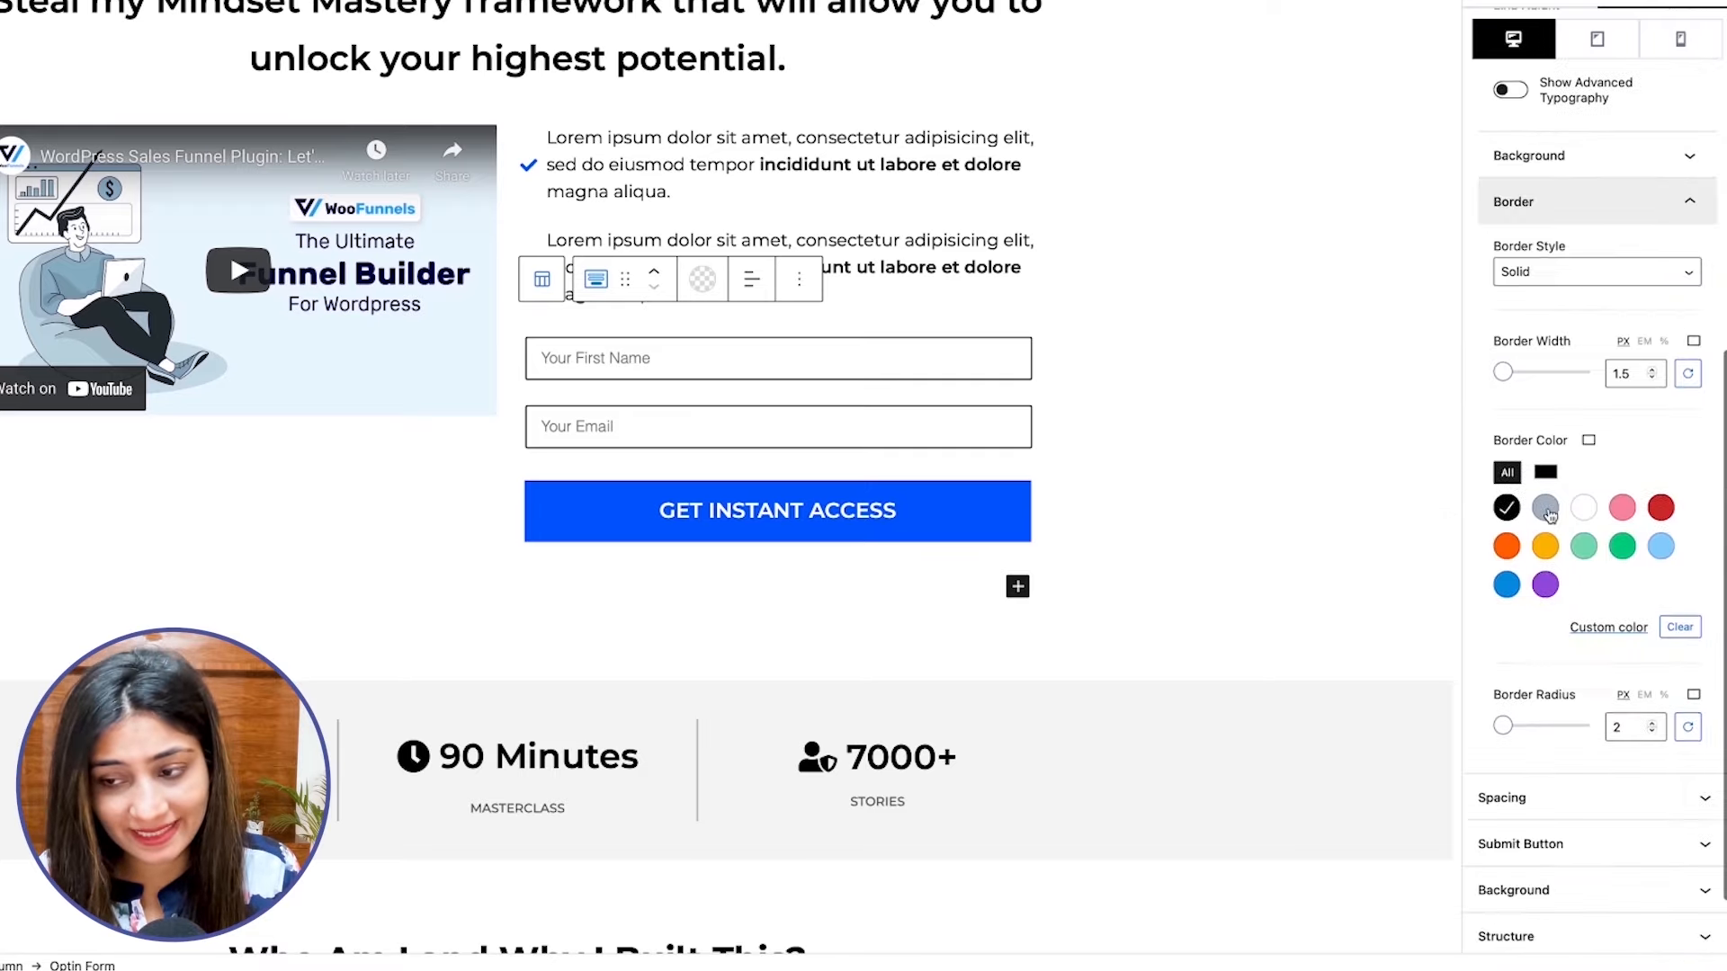
{"action": "left_click", "coordinate": [1541, 713]}
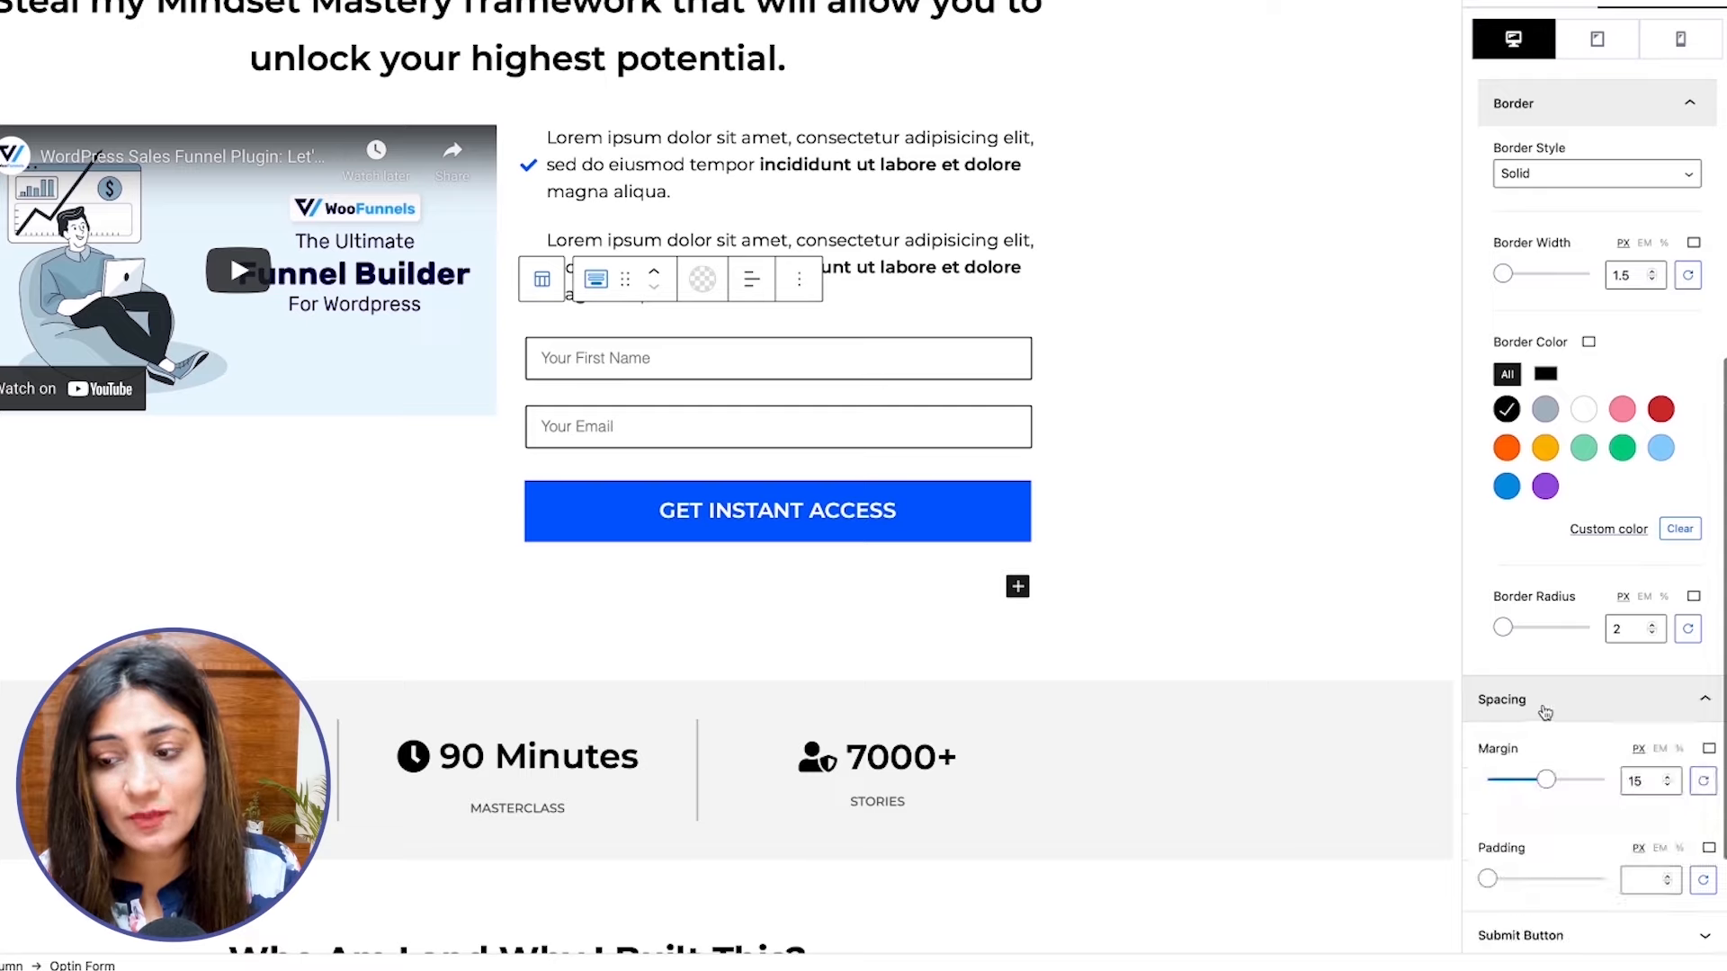
{"action": "scroll", "coordinate": [1543, 710], "scroll_direction": "down", "scroll_amount": 2}
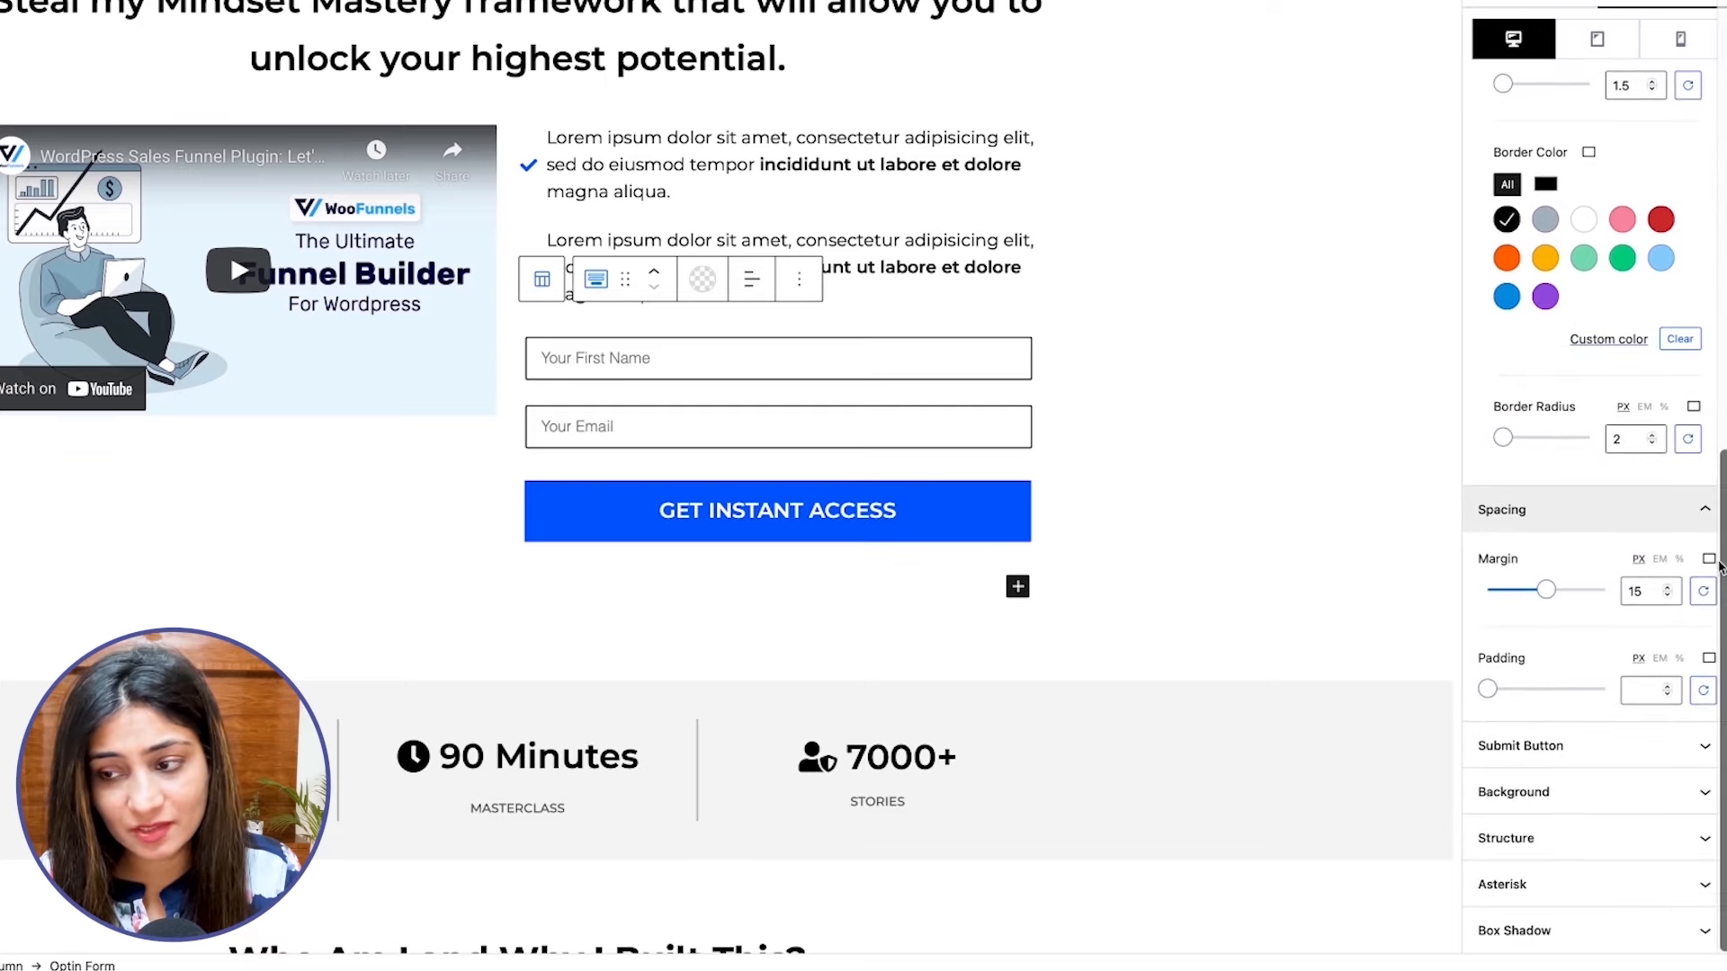
{"action": "left_click", "coordinate": [1709, 558]}
{"action": "scroll", "coordinate": [1627, 549], "scroll_direction": "down", "scroll_amount": 1}
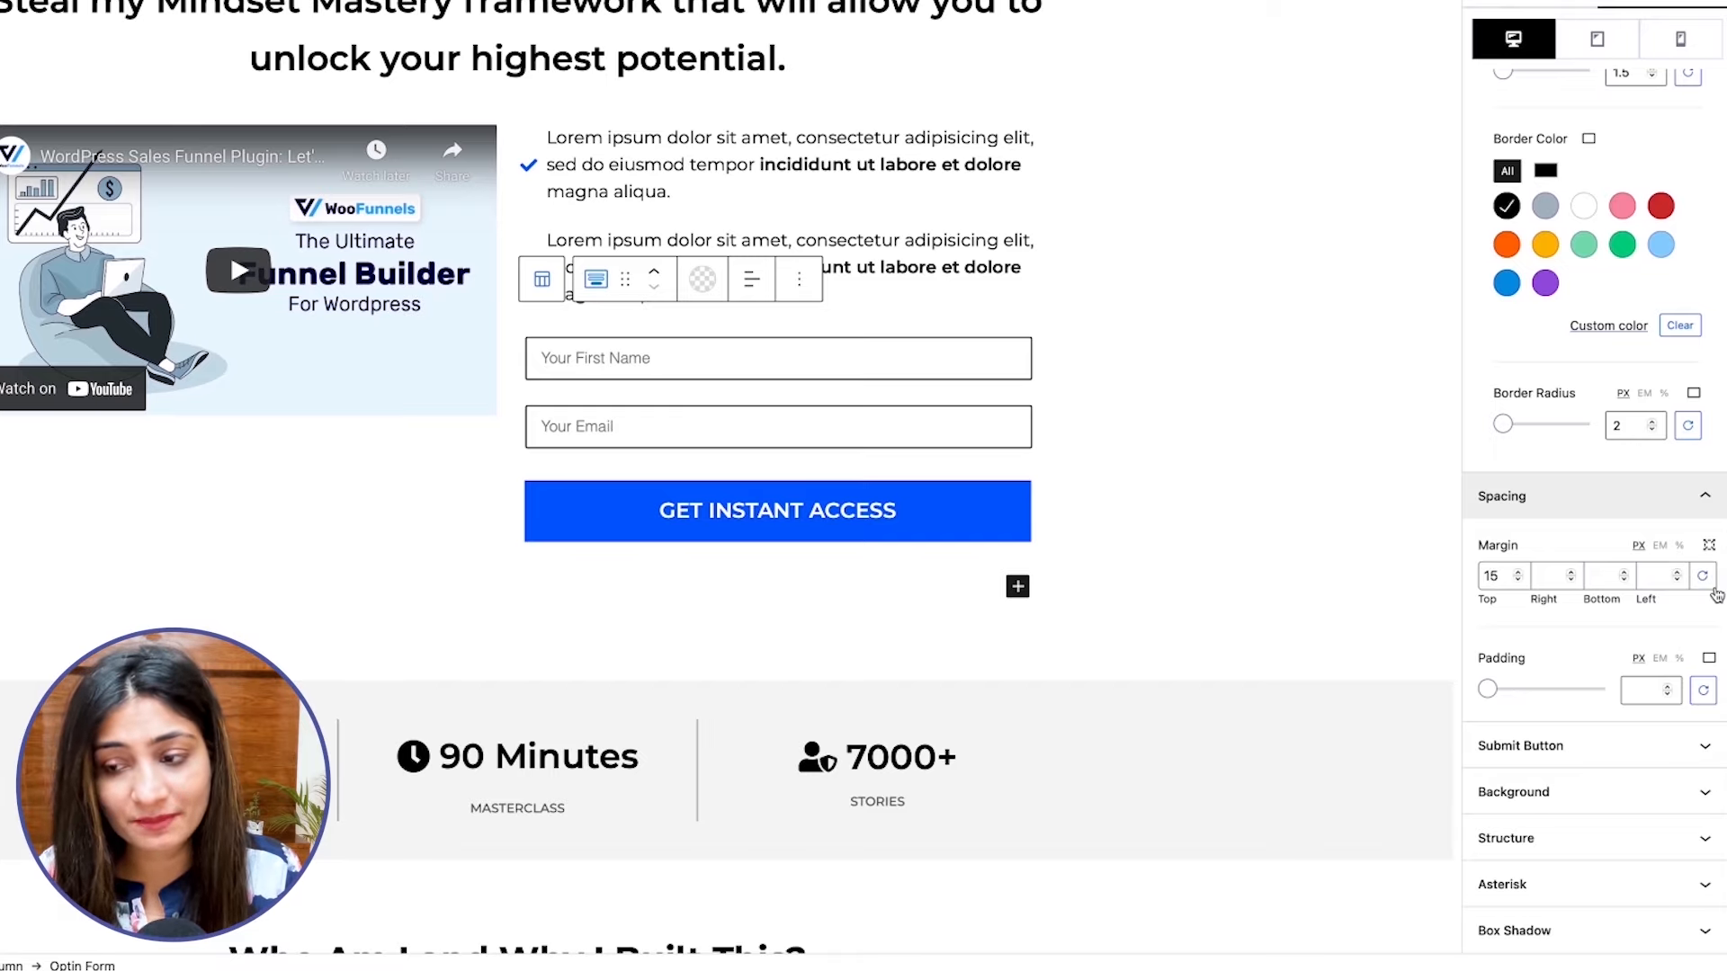
{"action": "left_click", "coordinate": [1709, 660]}
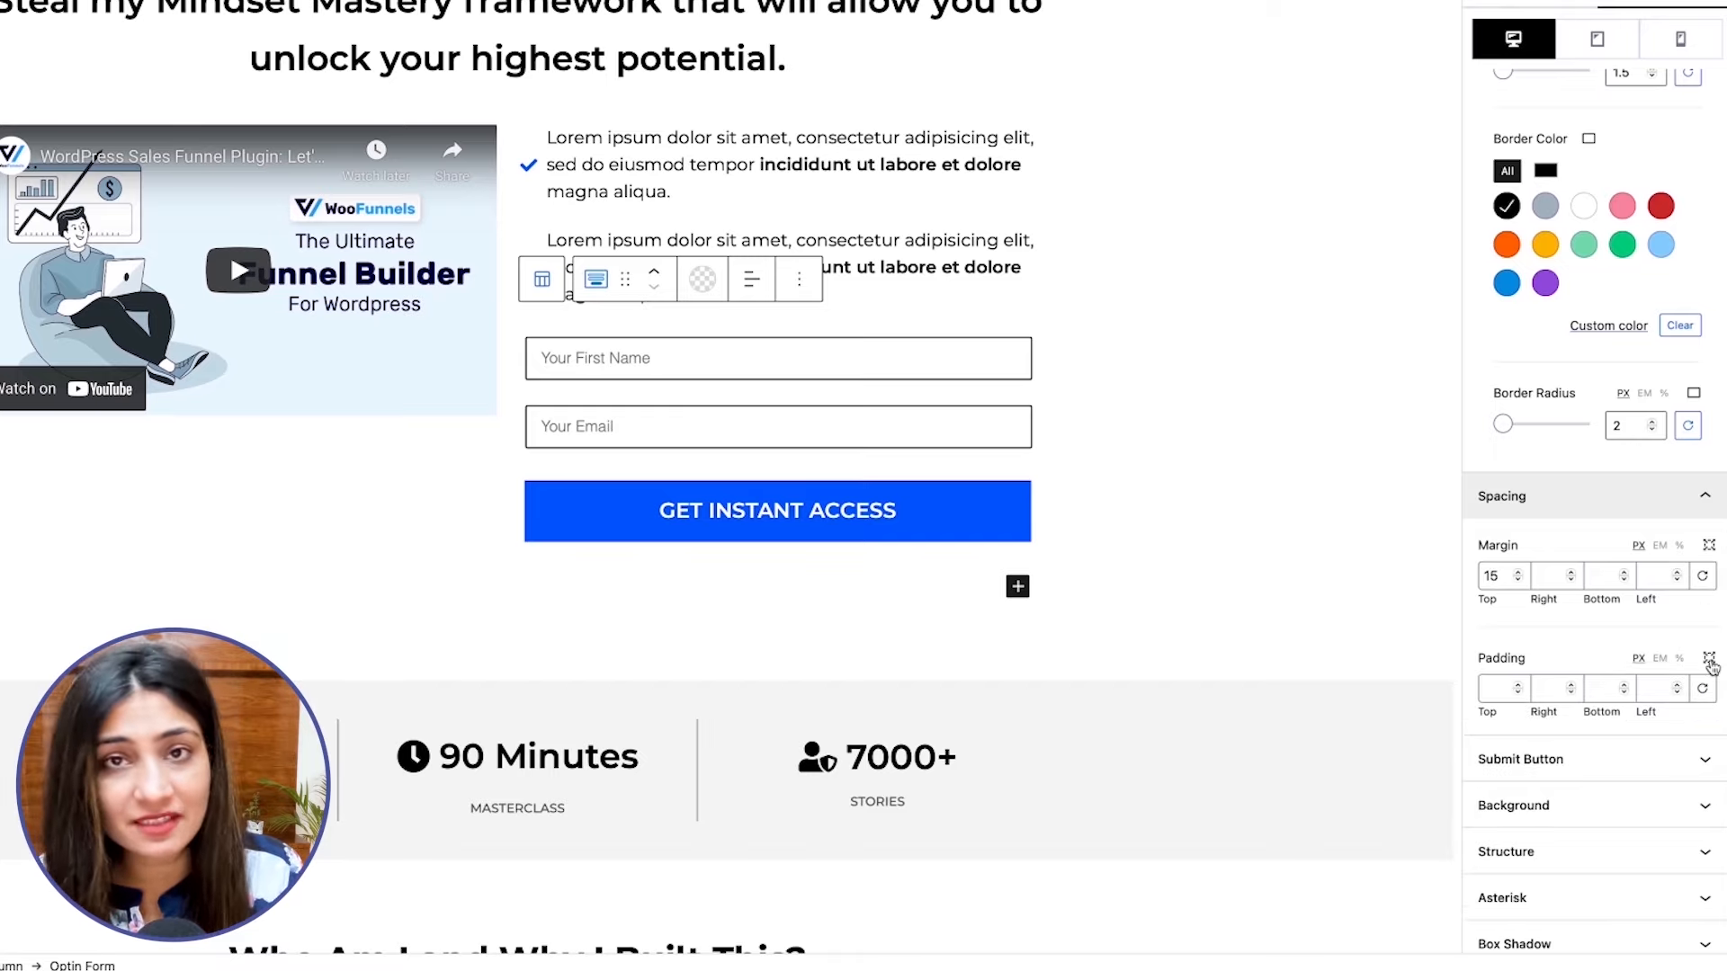
{"action": "left_click", "coordinate": [914, 357]}
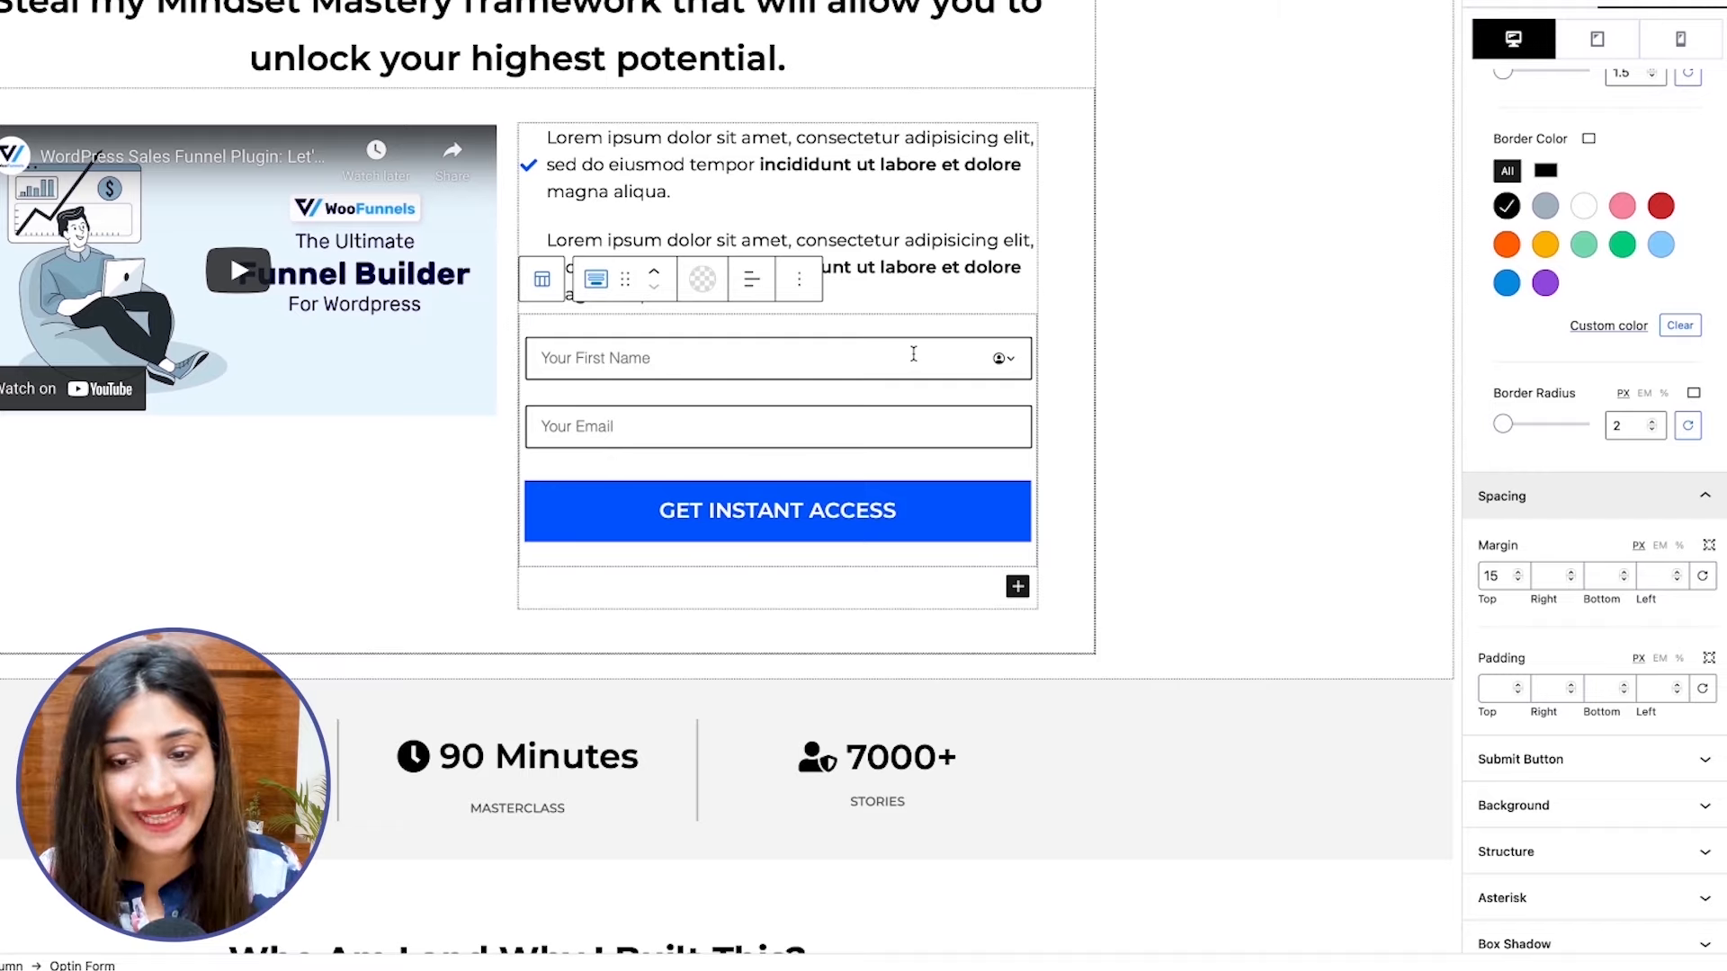
{"action": "left_click", "coordinate": [946, 486]}
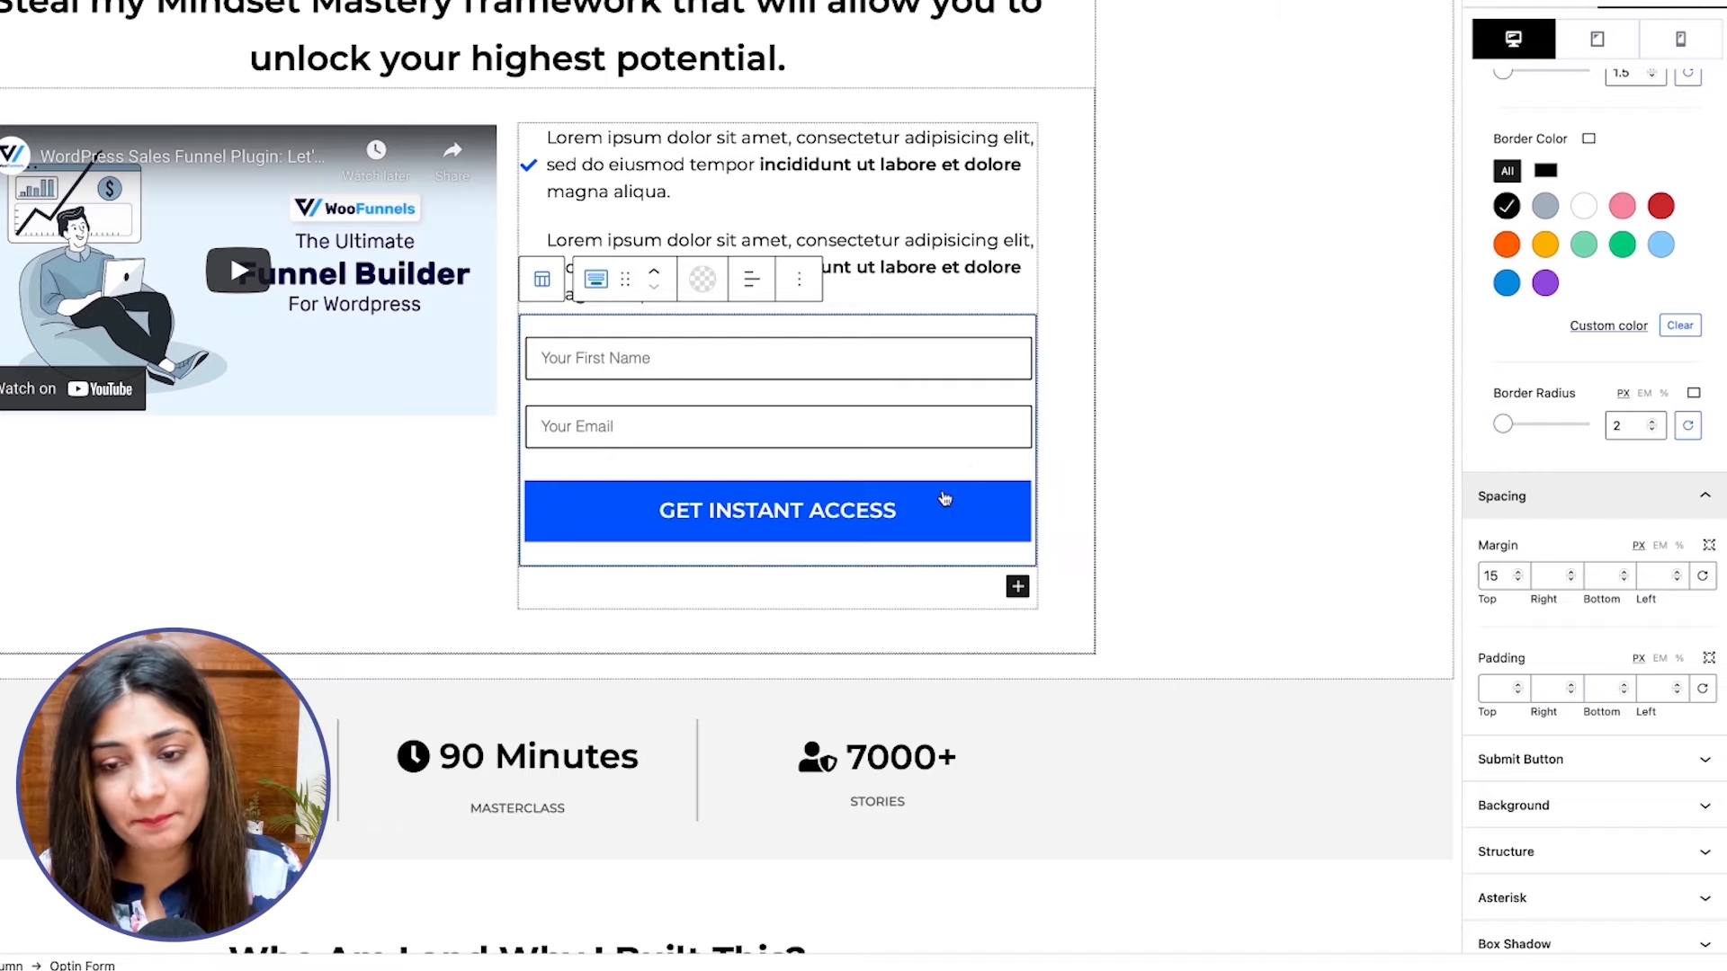
Align the form's submit button to the center and give it a solid border 2 px wide.
{"action": "scroll", "coordinate": [1528, 773], "scroll_direction": "down", "scroll_amount": 1}
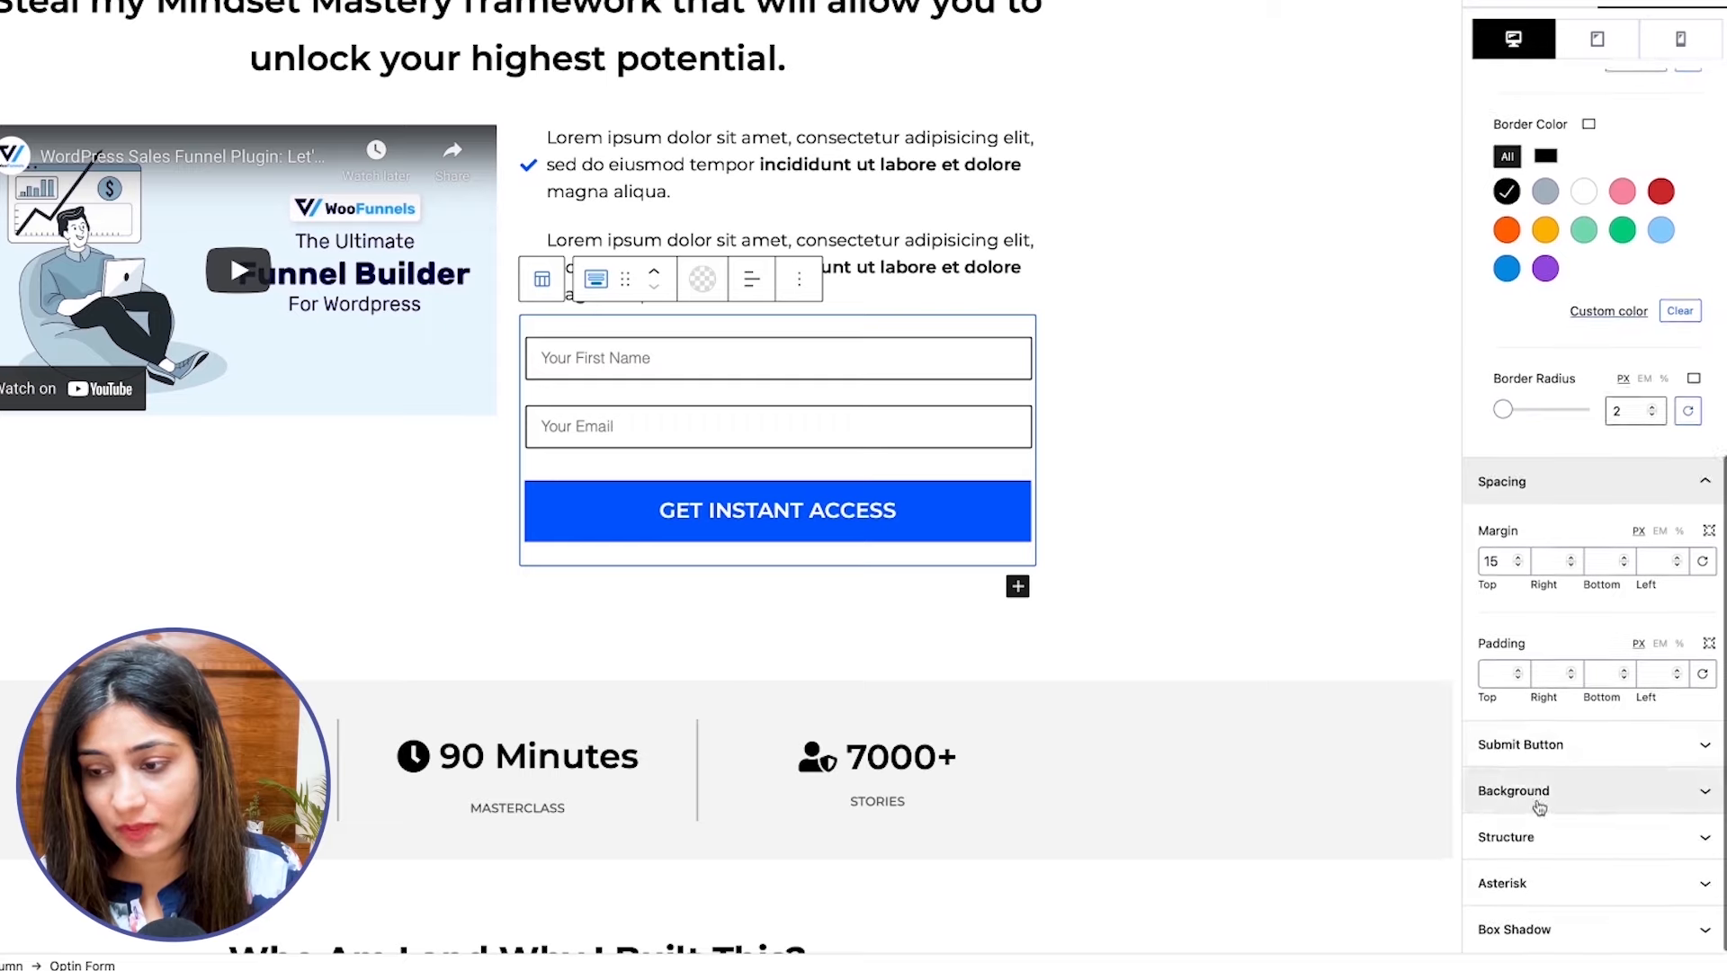
{"action": "left_click", "coordinate": [1520, 744]}
{"action": "scroll", "coordinate": [1520, 742], "scroll_direction": "down", "scroll_amount": 4}
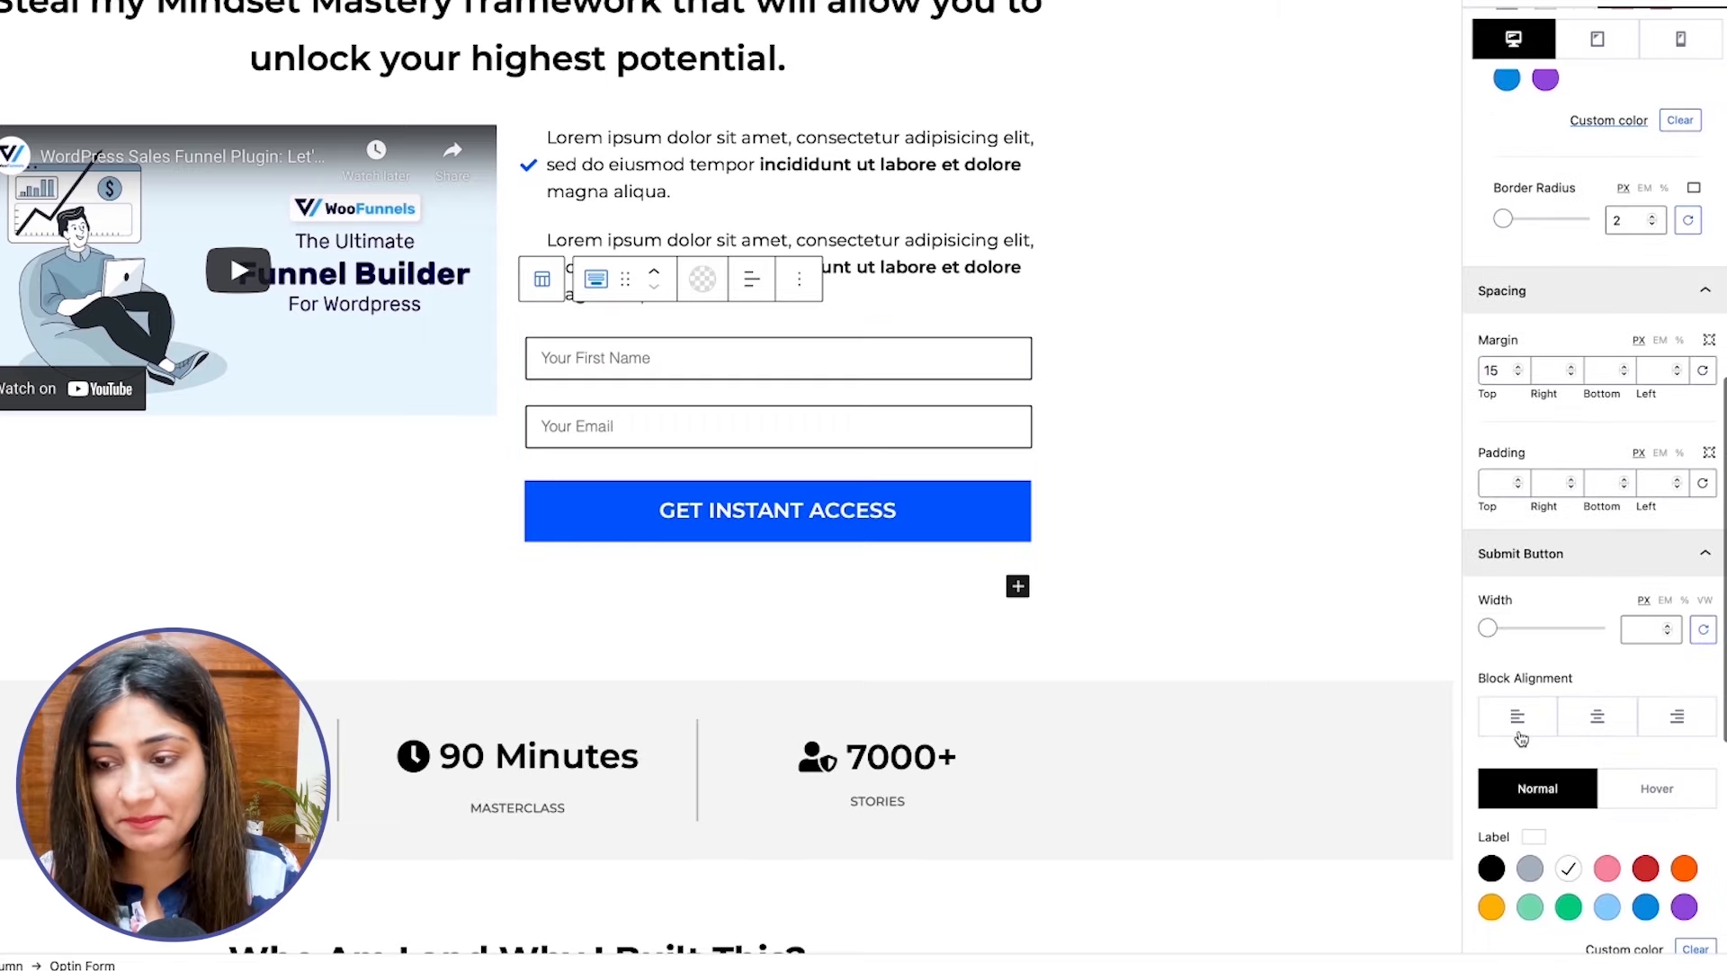
{"action": "scroll", "coordinate": [1634, 590], "scroll_direction": "down", "scroll_amount": 5}
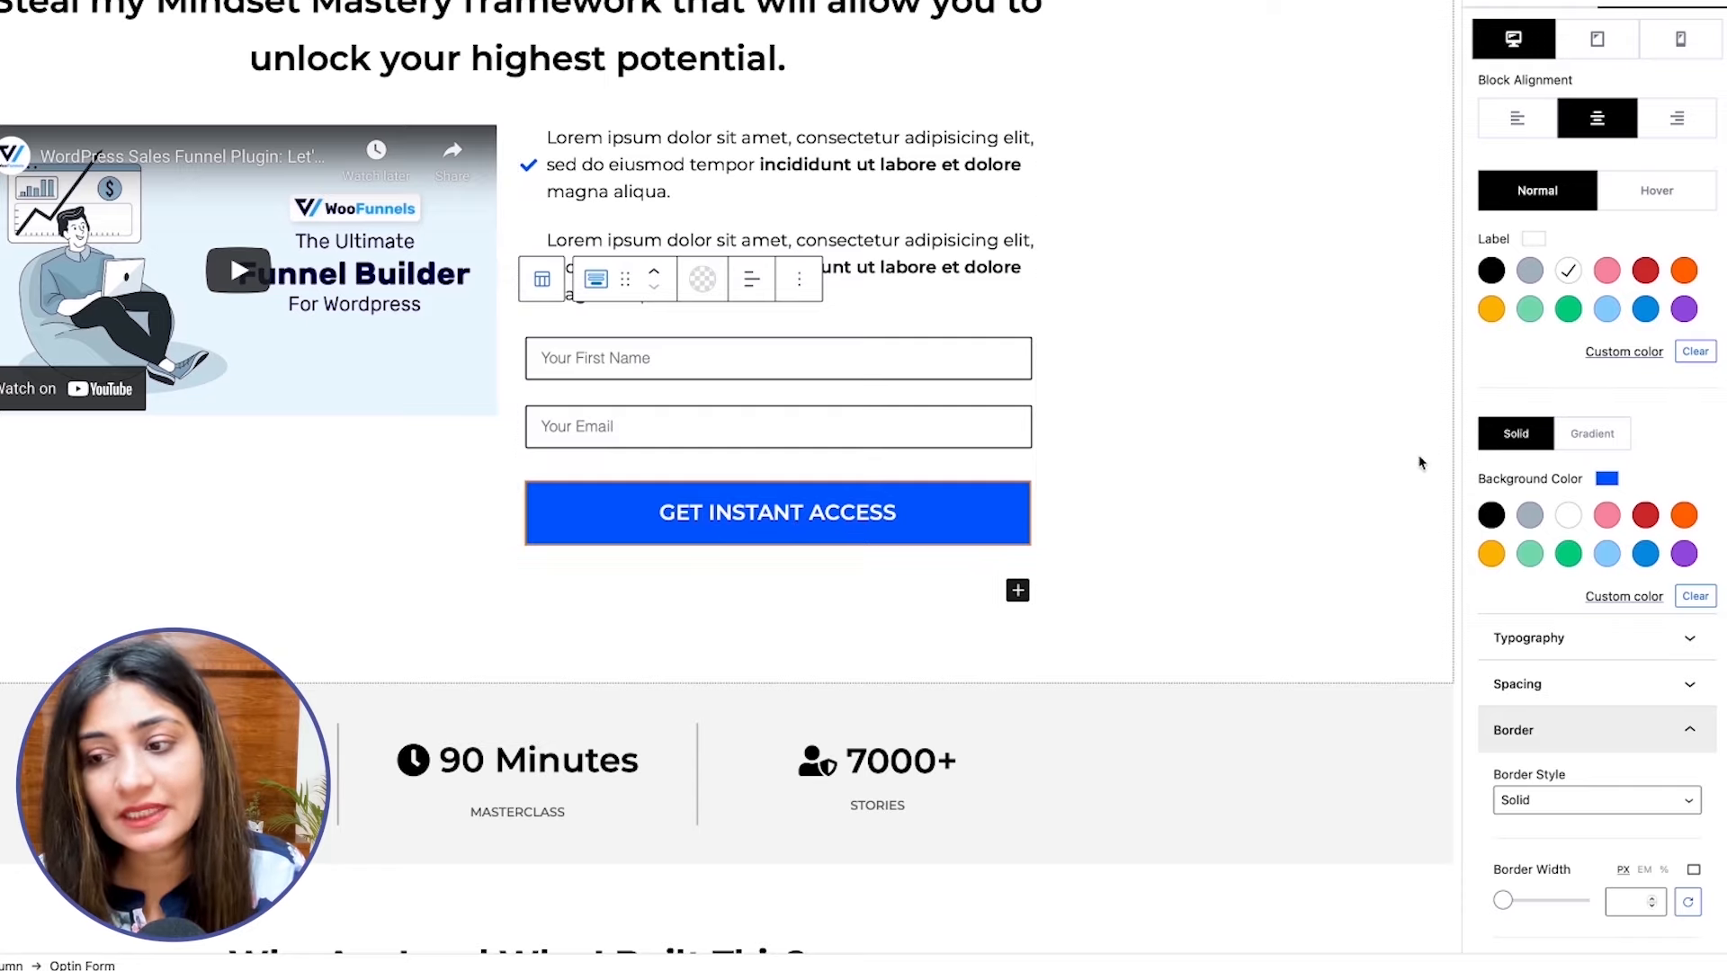
{"action": "scroll", "coordinate": [1605, 422], "scroll_direction": "down", "scroll_amount": 3}
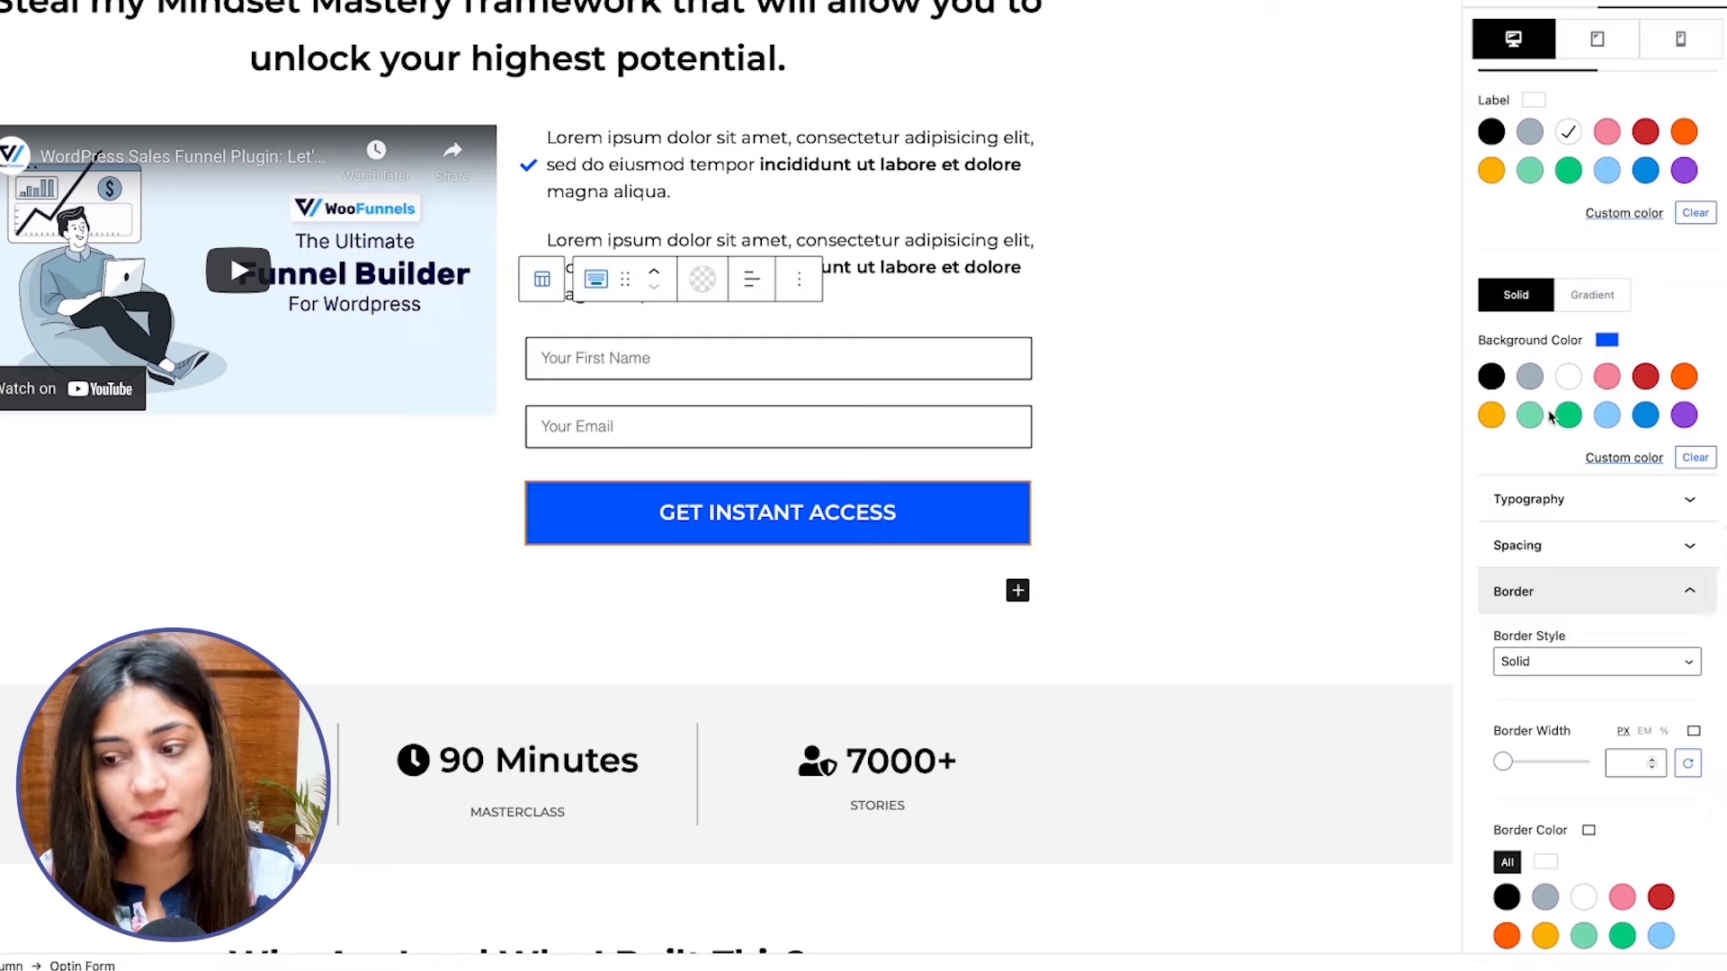
{"action": "scroll", "coordinate": [1592, 404], "scroll_direction": "down", "scroll_amount": 2}
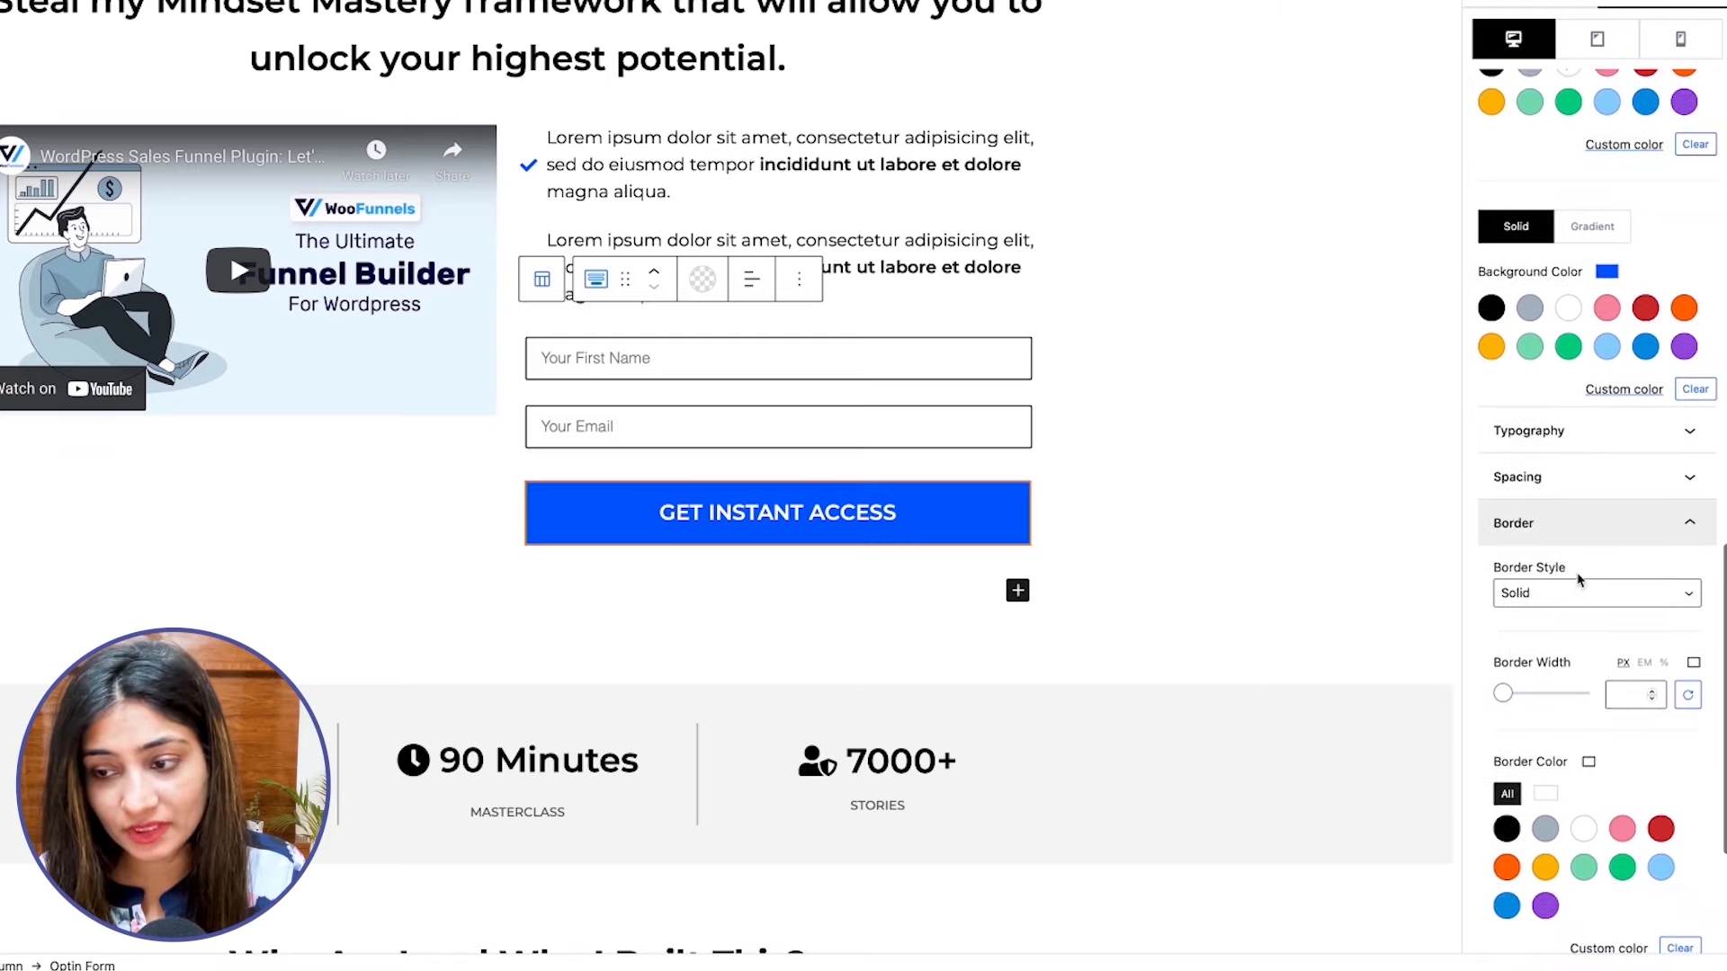
{"action": "scroll", "coordinate": [1583, 566], "scroll_direction": "down", "scroll_amount": 3}
{"action": "left_click", "coordinate": [1615, 552]}
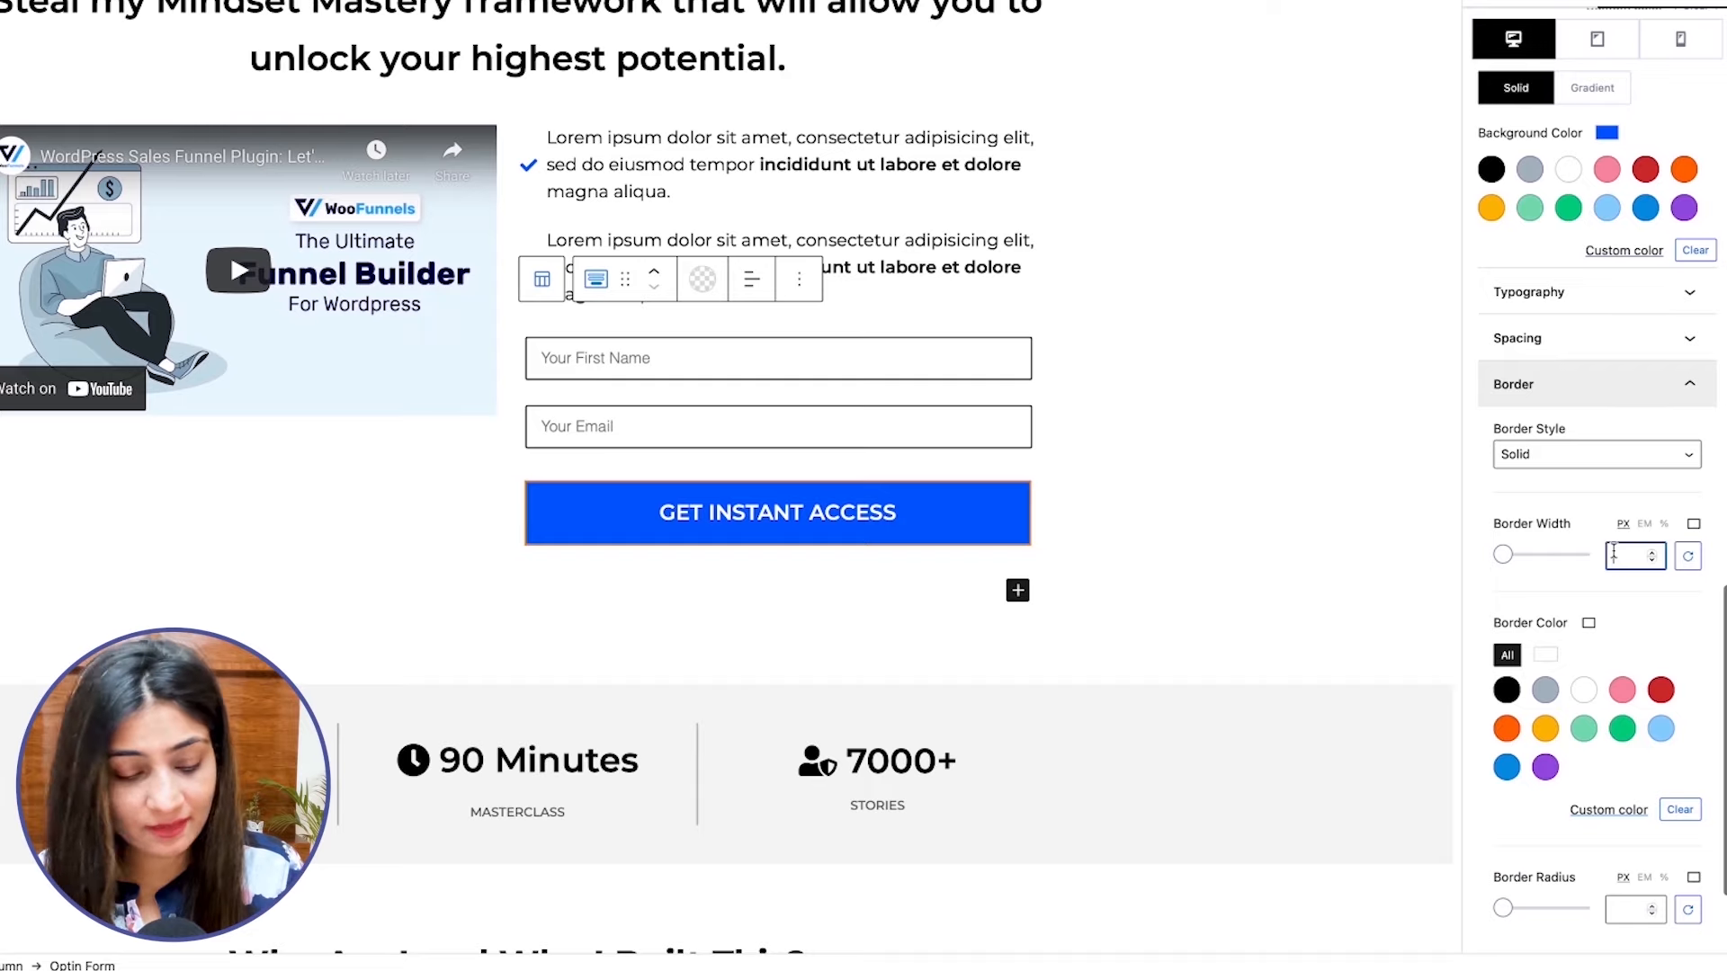
{"action": "type", "text": "2"}
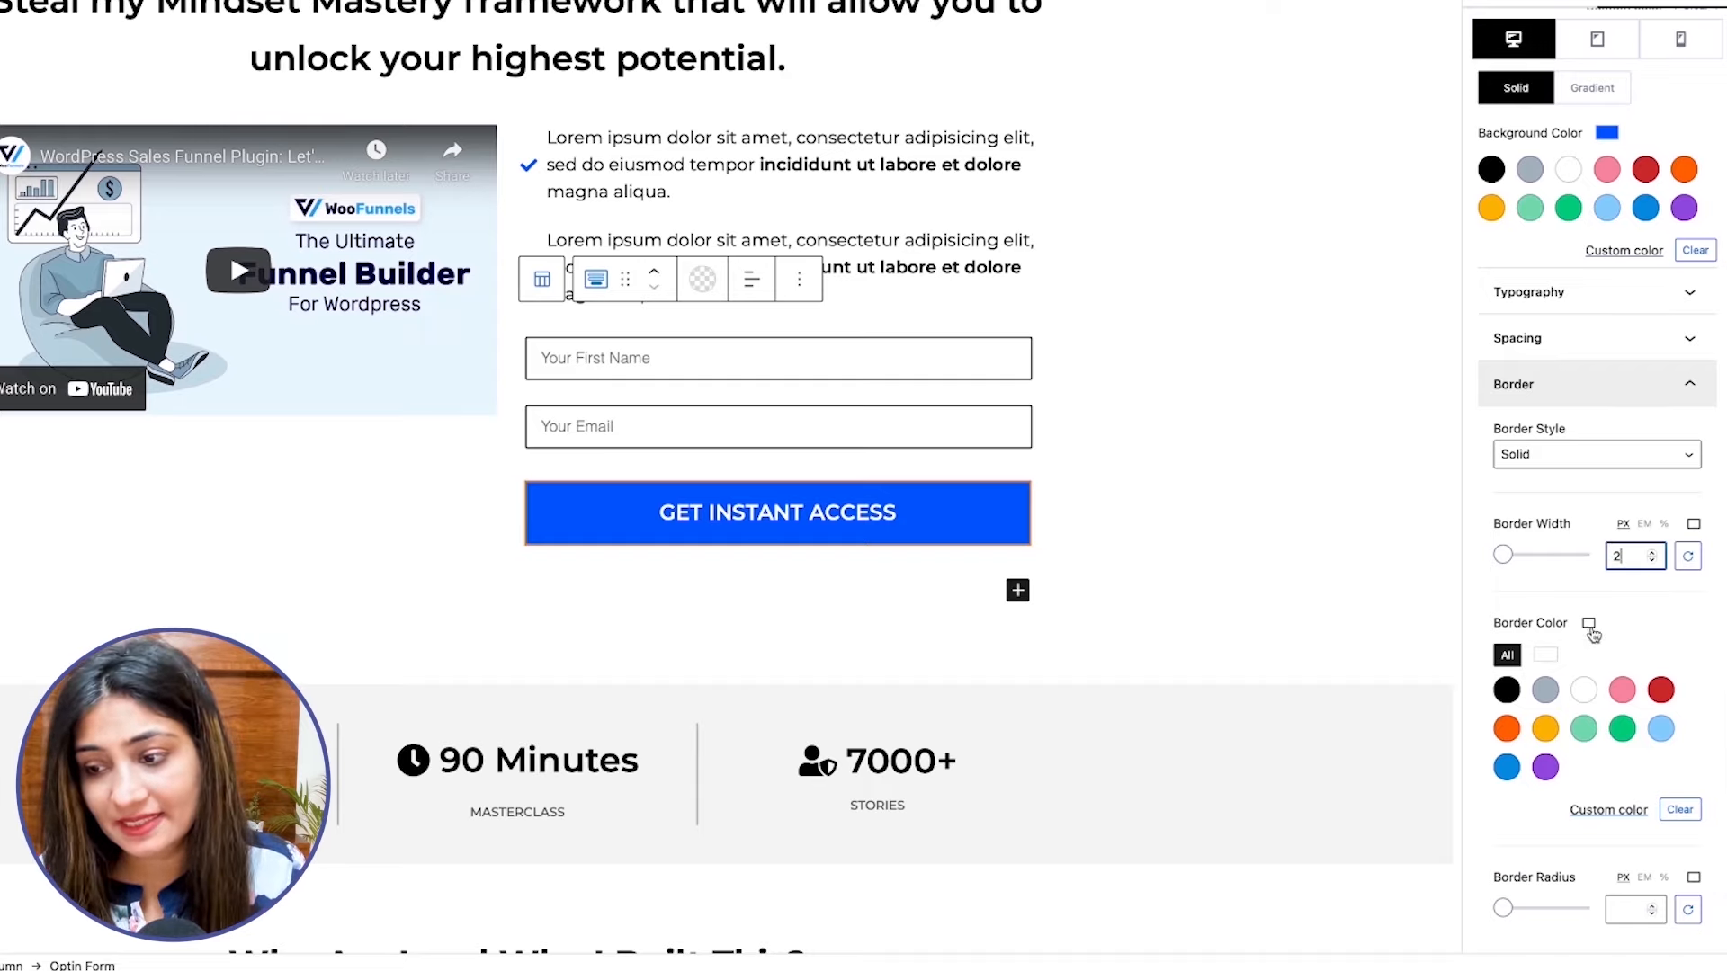
Set the submit button's border to the custom blue color #005cff.
{"action": "left_click", "coordinate": [1614, 810]}
{"action": "triple_click", "coordinate": [1468, 738]}
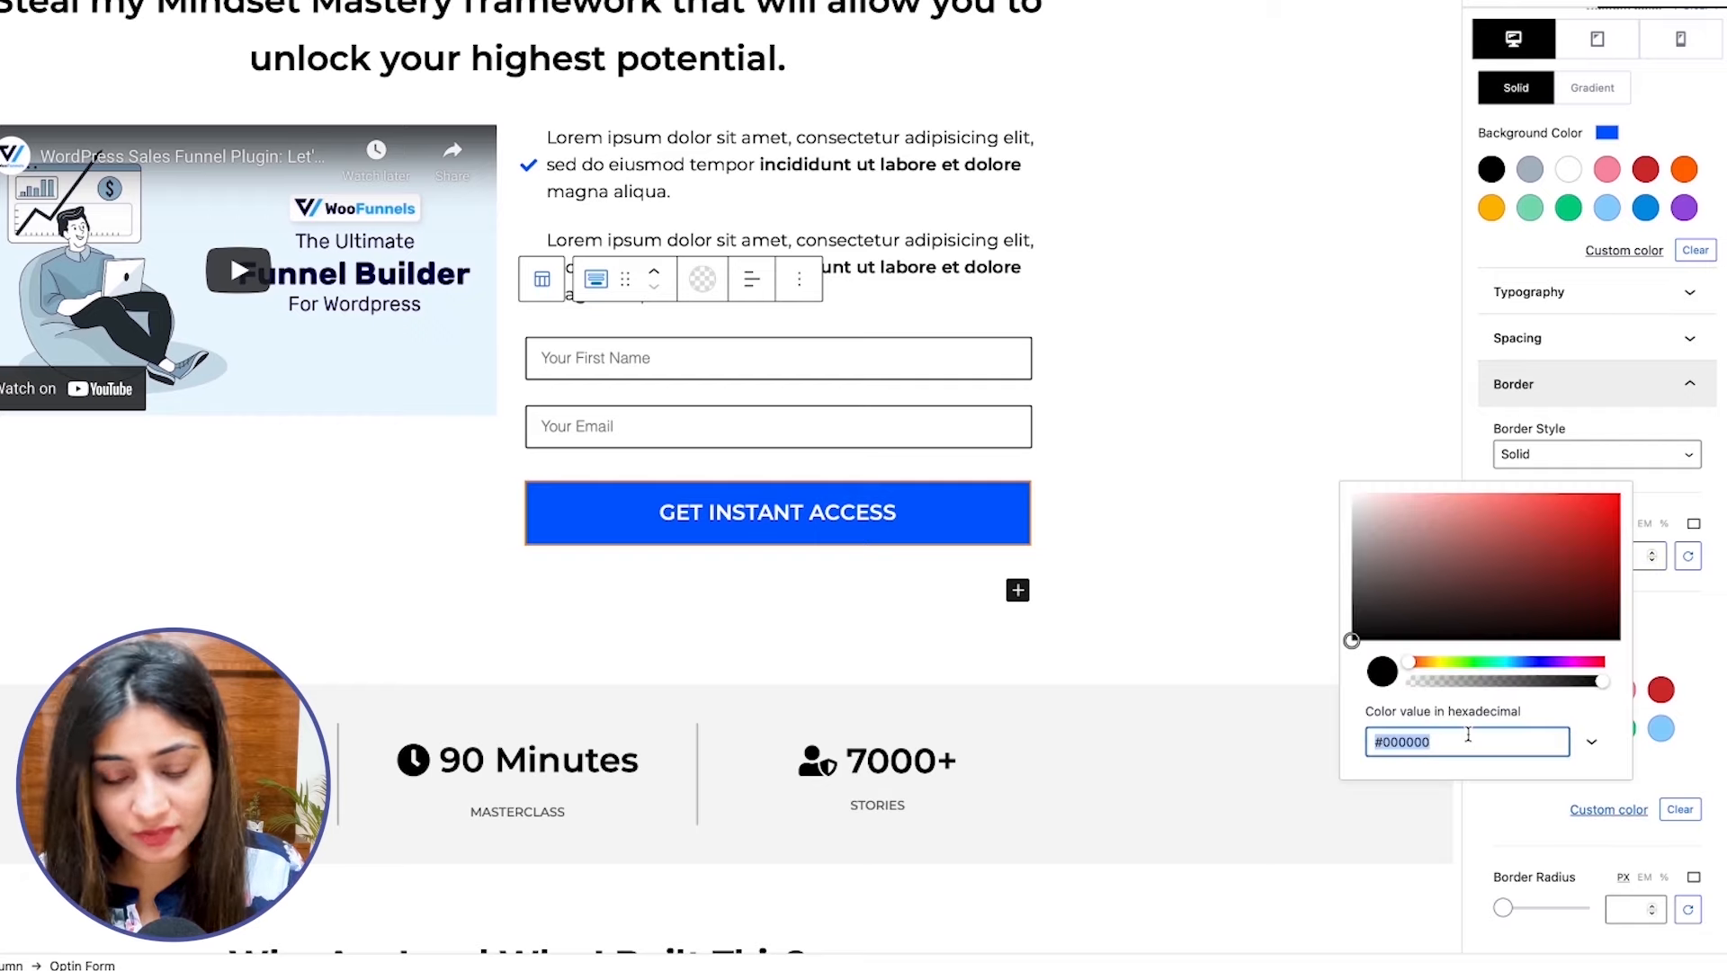
{"action": "type", "text": "#0050ff"}
{"action": "left_click", "coordinate": [1674, 617]}
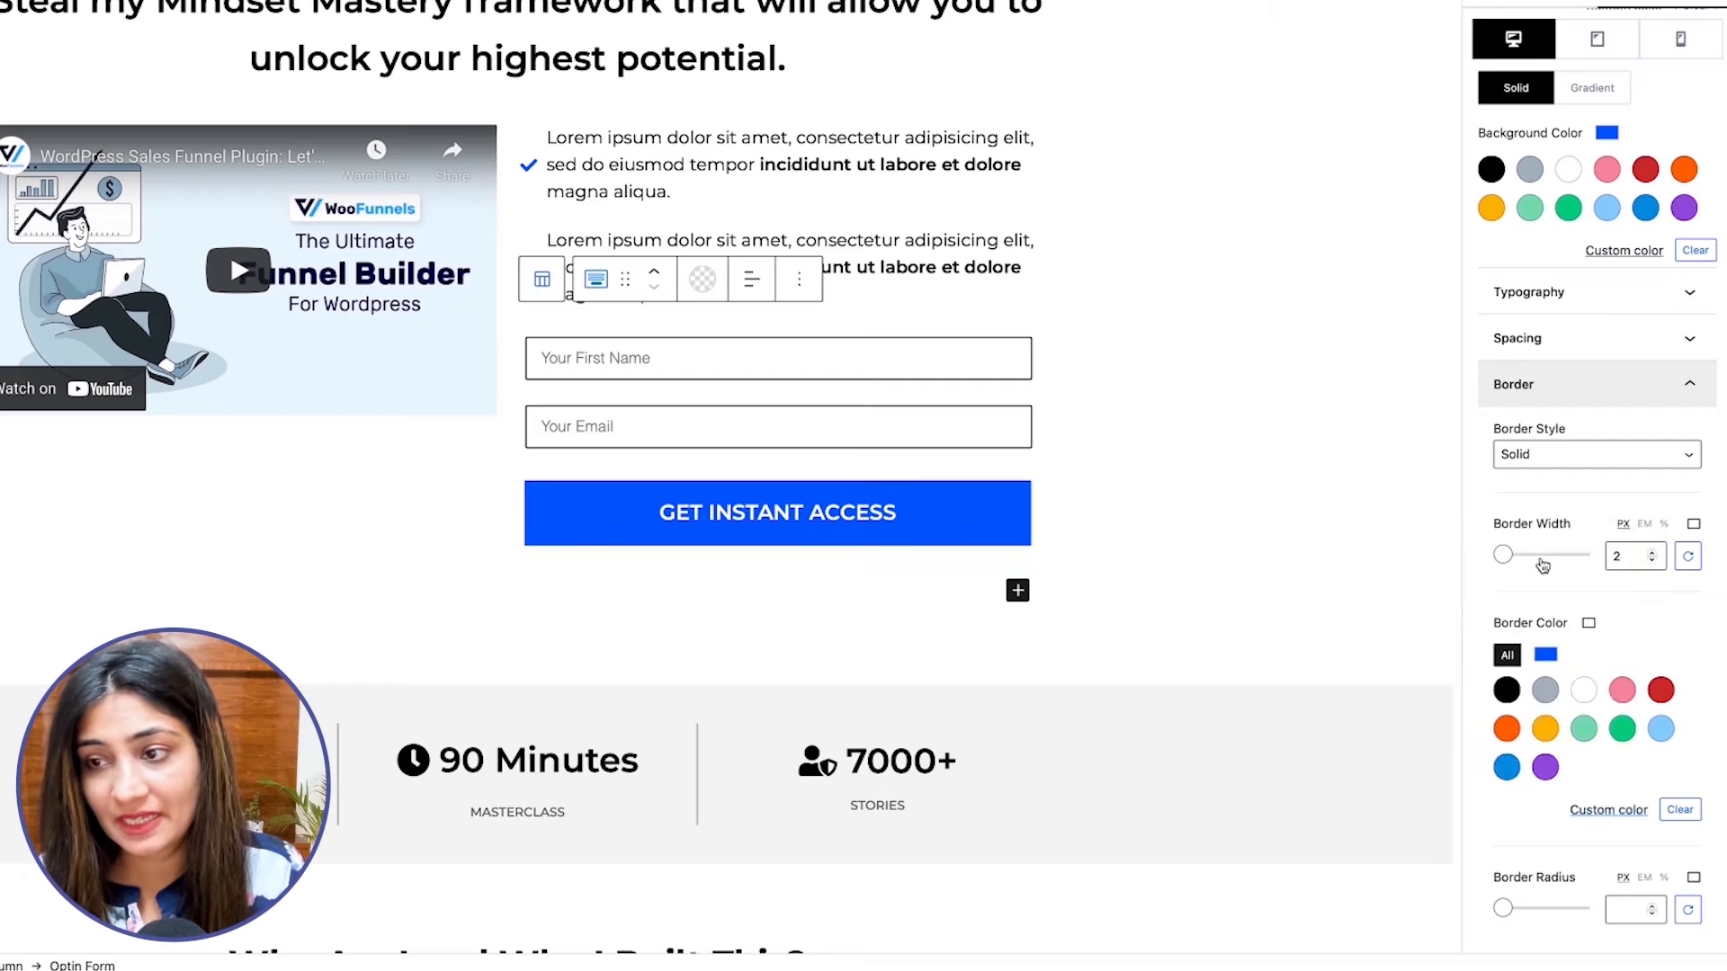
Set the submit button's normal-state background color to white and its label color to black.
{"action": "scroll", "coordinate": [1544, 565], "scroll_direction": "up", "scroll_amount": 2}
{"action": "scroll", "coordinate": [1545, 565], "scroll_direction": "up", "scroll_amount": 3}
{"action": "scroll", "coordinate": [1546, 564], "scroll_direction": "down", "scroll_amount": 2}
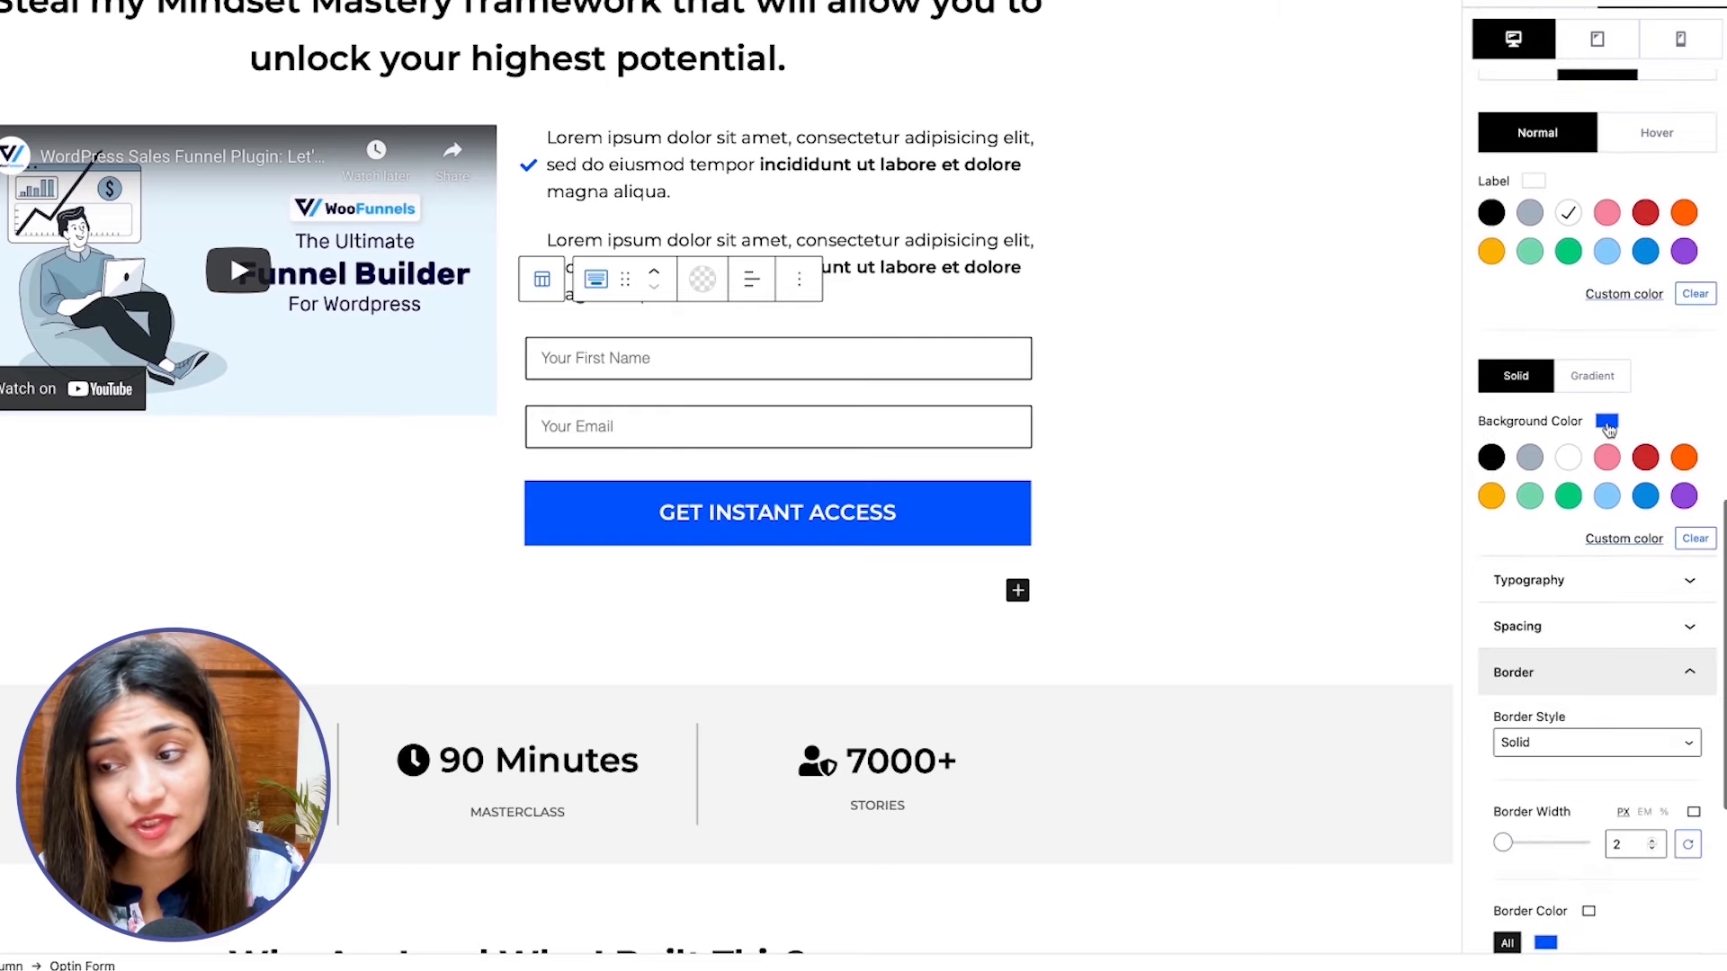
{"action": "left_click", "coordinate": [1569, 458]}
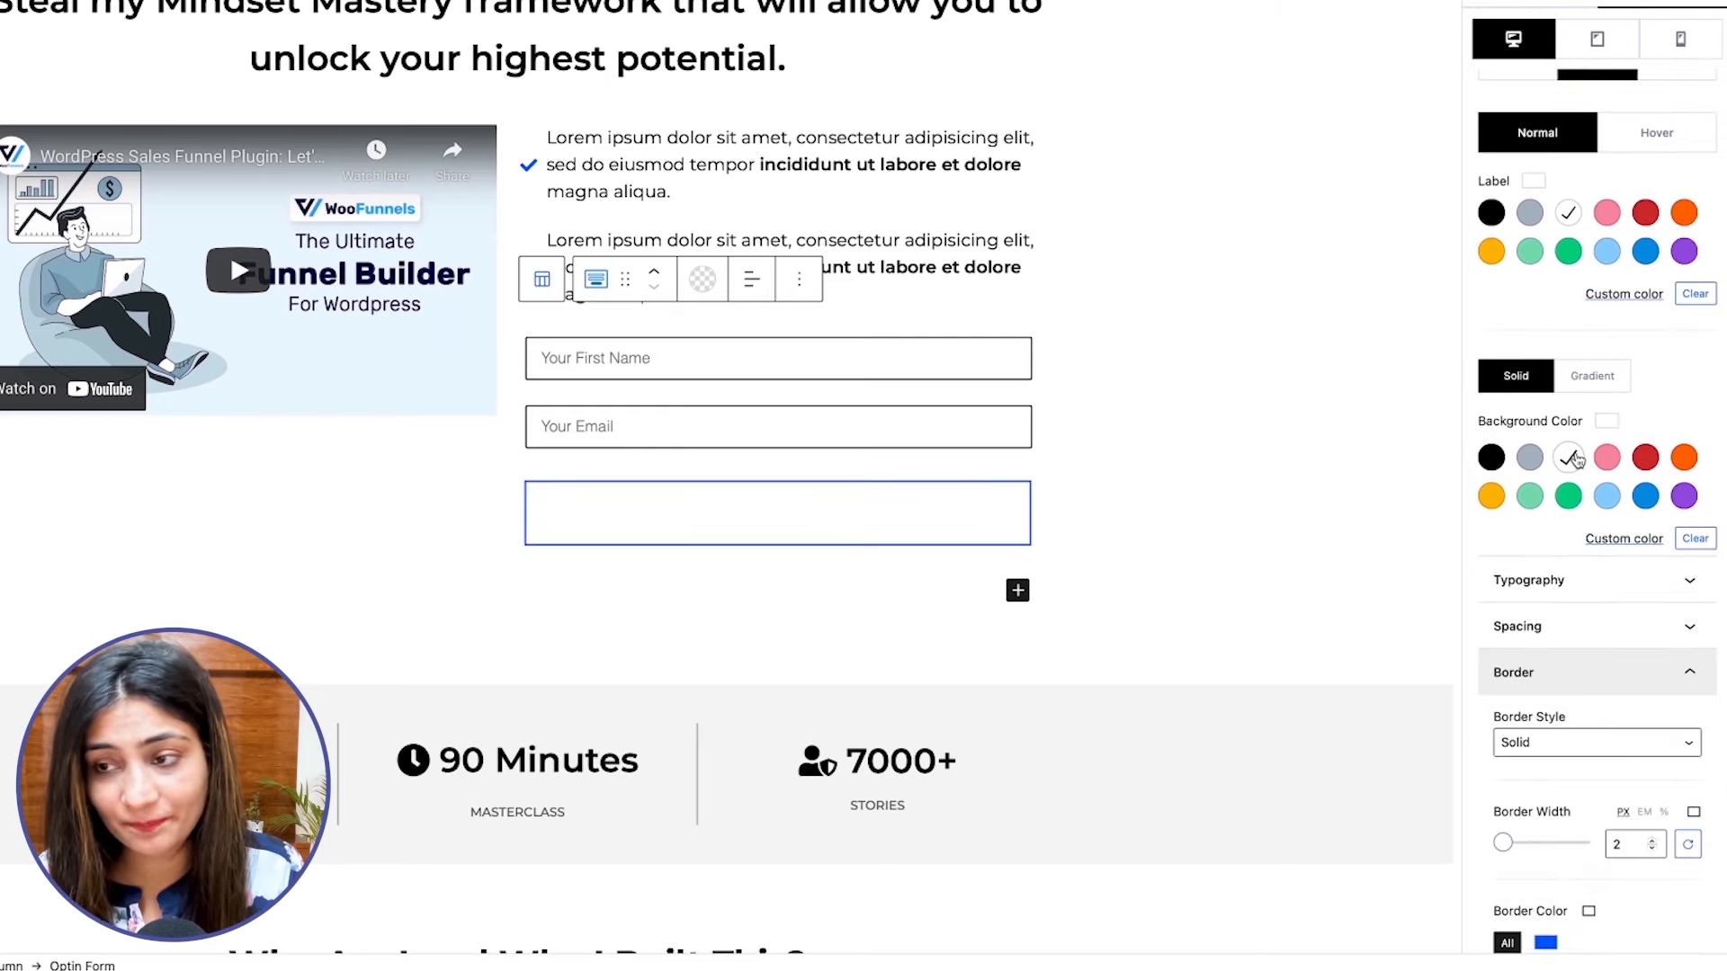
{"action": "scroll", "coordinate": [1575, 459], "scroll_direction": "up", "scroll_amount": 1}
{"action": "left_click", "coordinate": [1492, 306]}
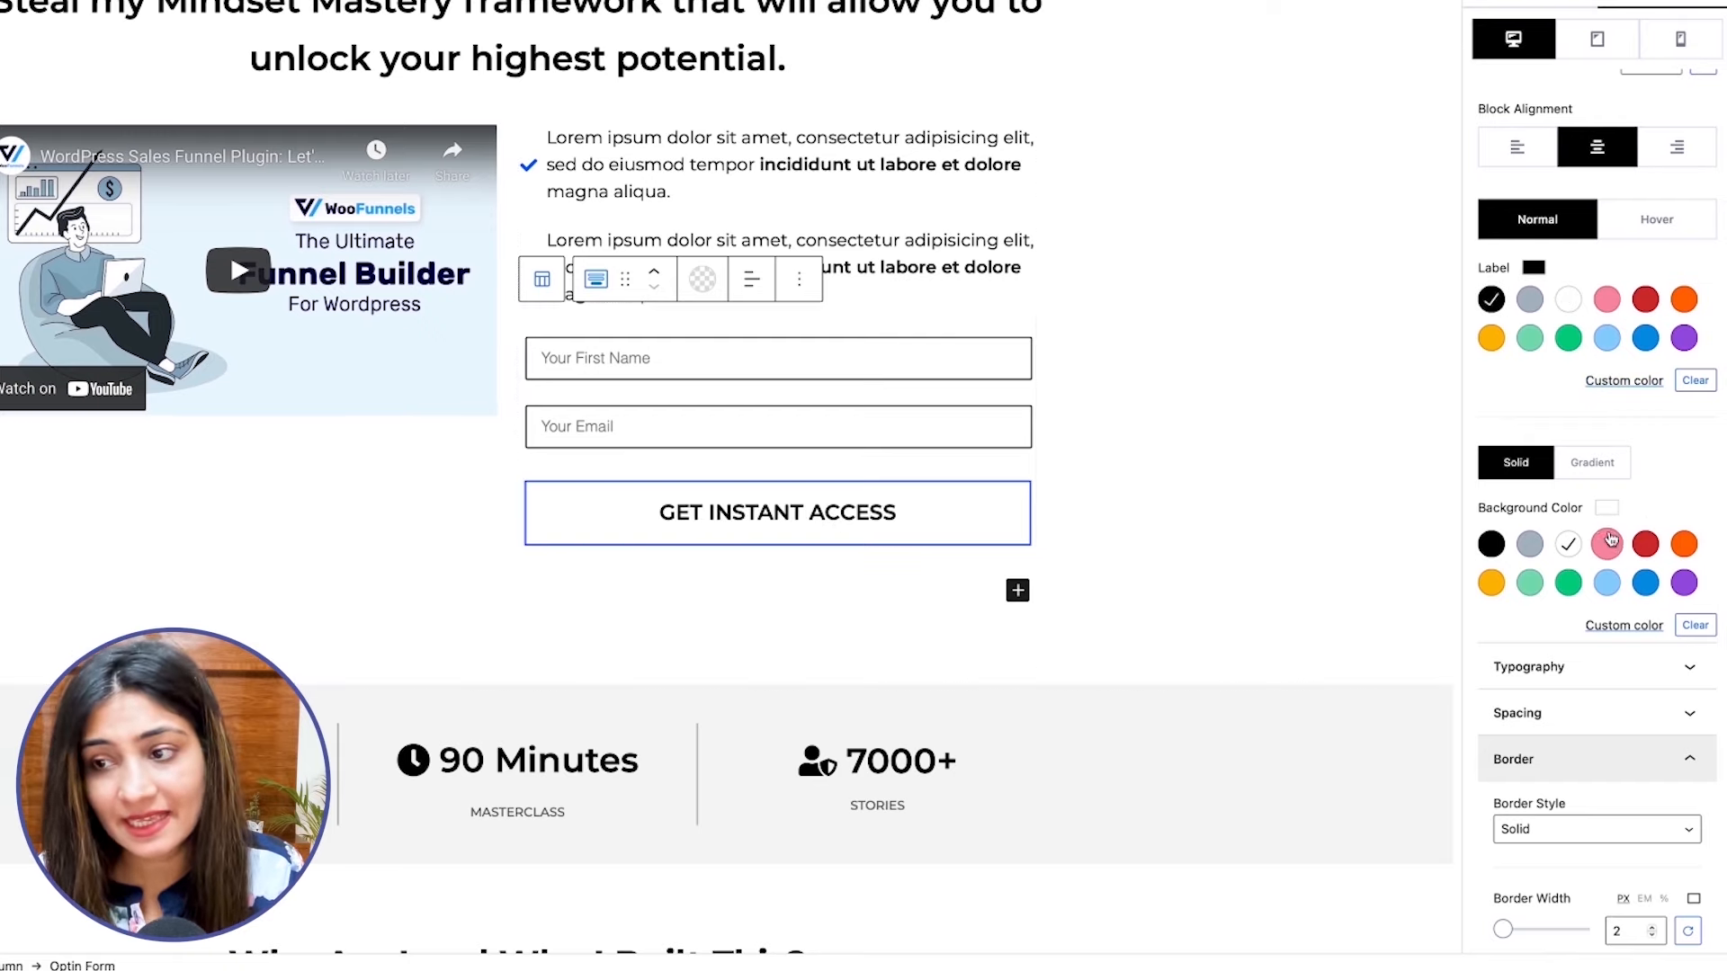
Set the submit button's hover background to the custom color #005cff and its hover label color to white.
{"action": "left_click", "coordinate": [1636, 225]}
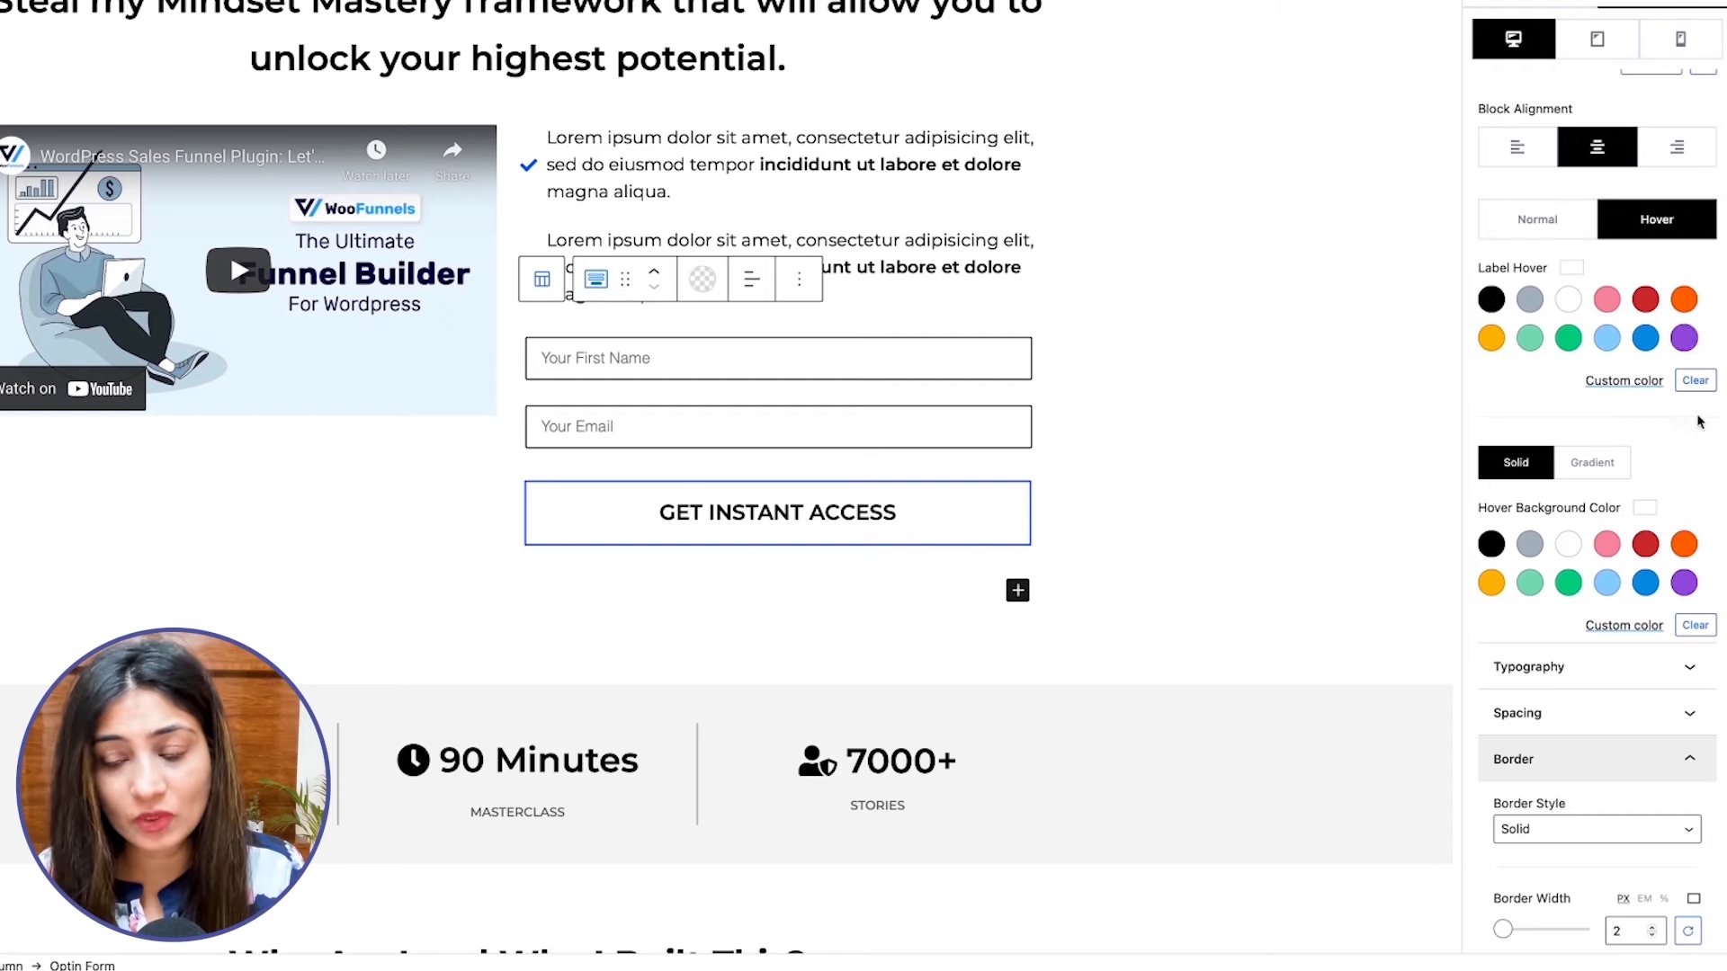
{"action": "scroll", "coordinate": [1619, 530], "scroll_direction": "down", "scroll_amount": 1}
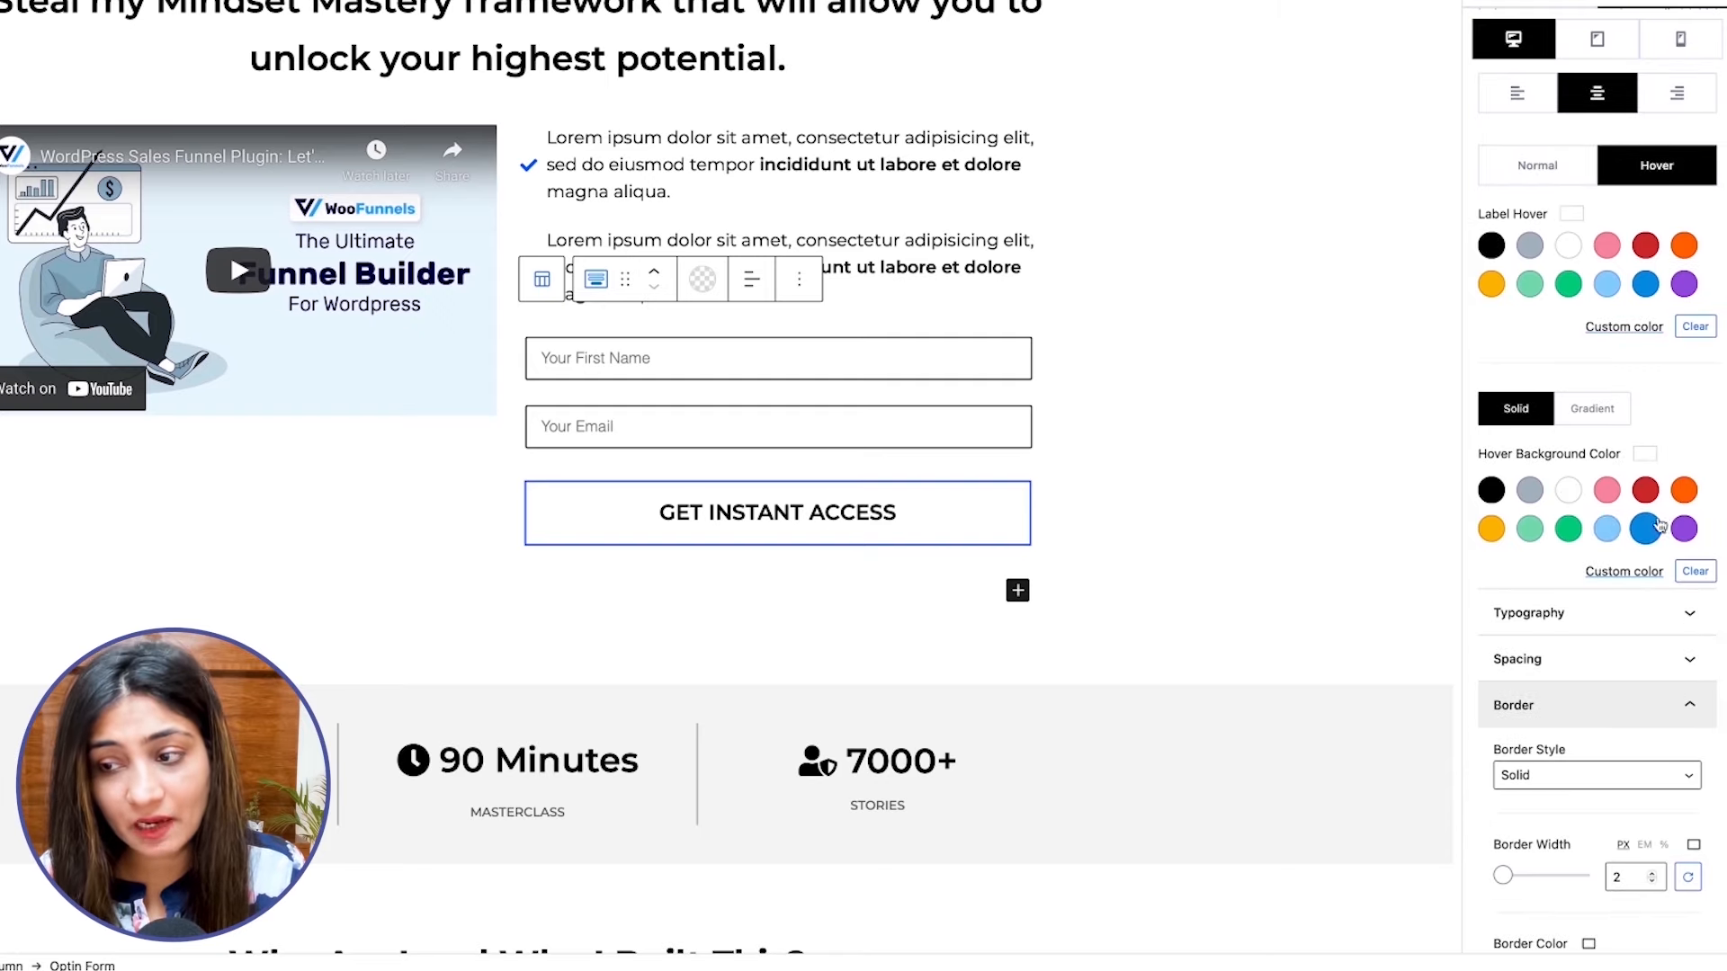
{"action": "left_click", "coordinate": [1626, 572]}
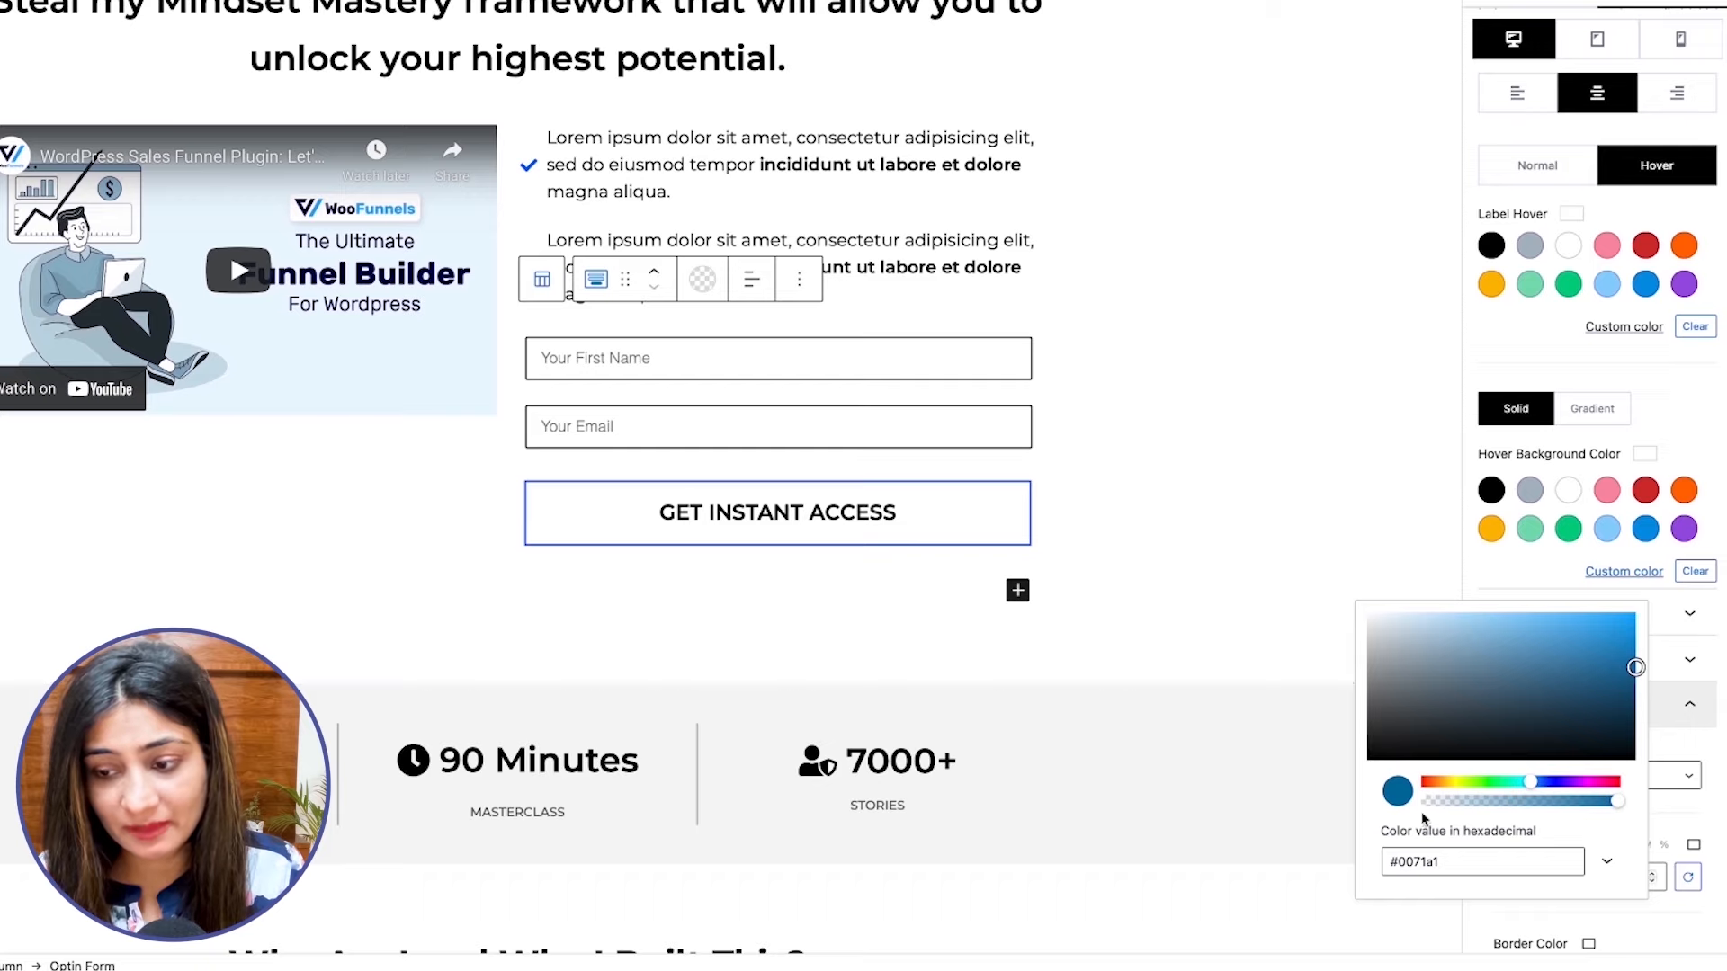
{"action": "double_click", "coordinate": [1424, 862]}
{"action": "key", "text": "ctrl+v"}
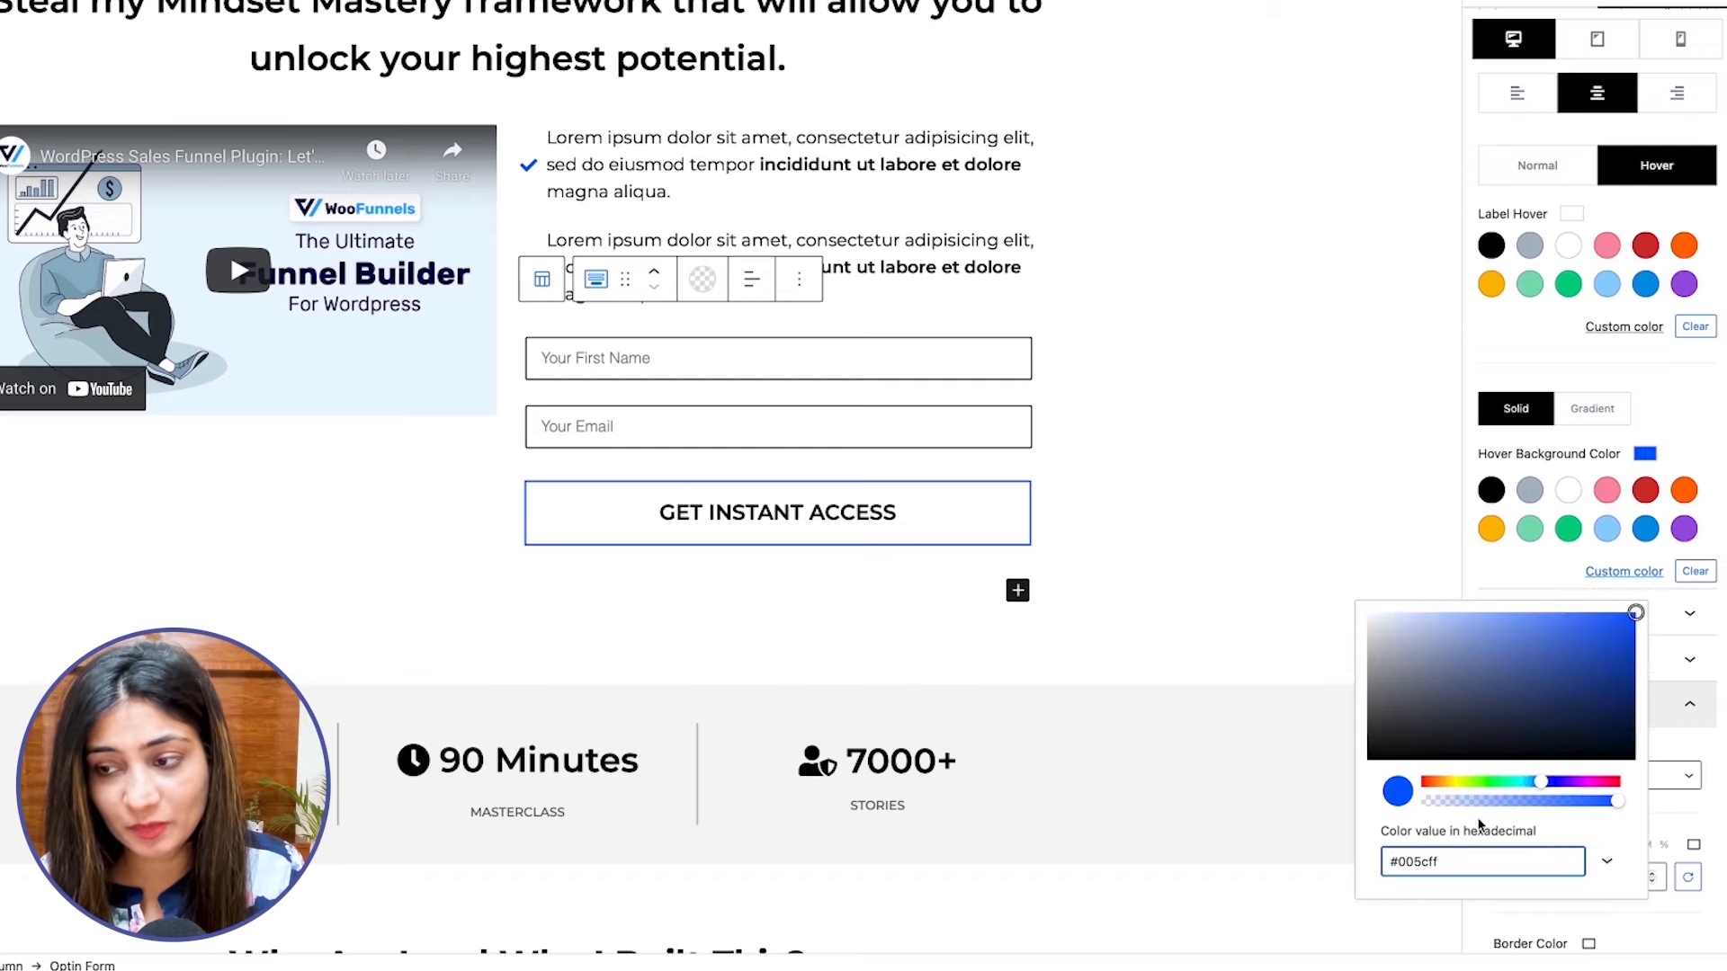
{"action": "left_click", "coordinate": [1688, 447]}
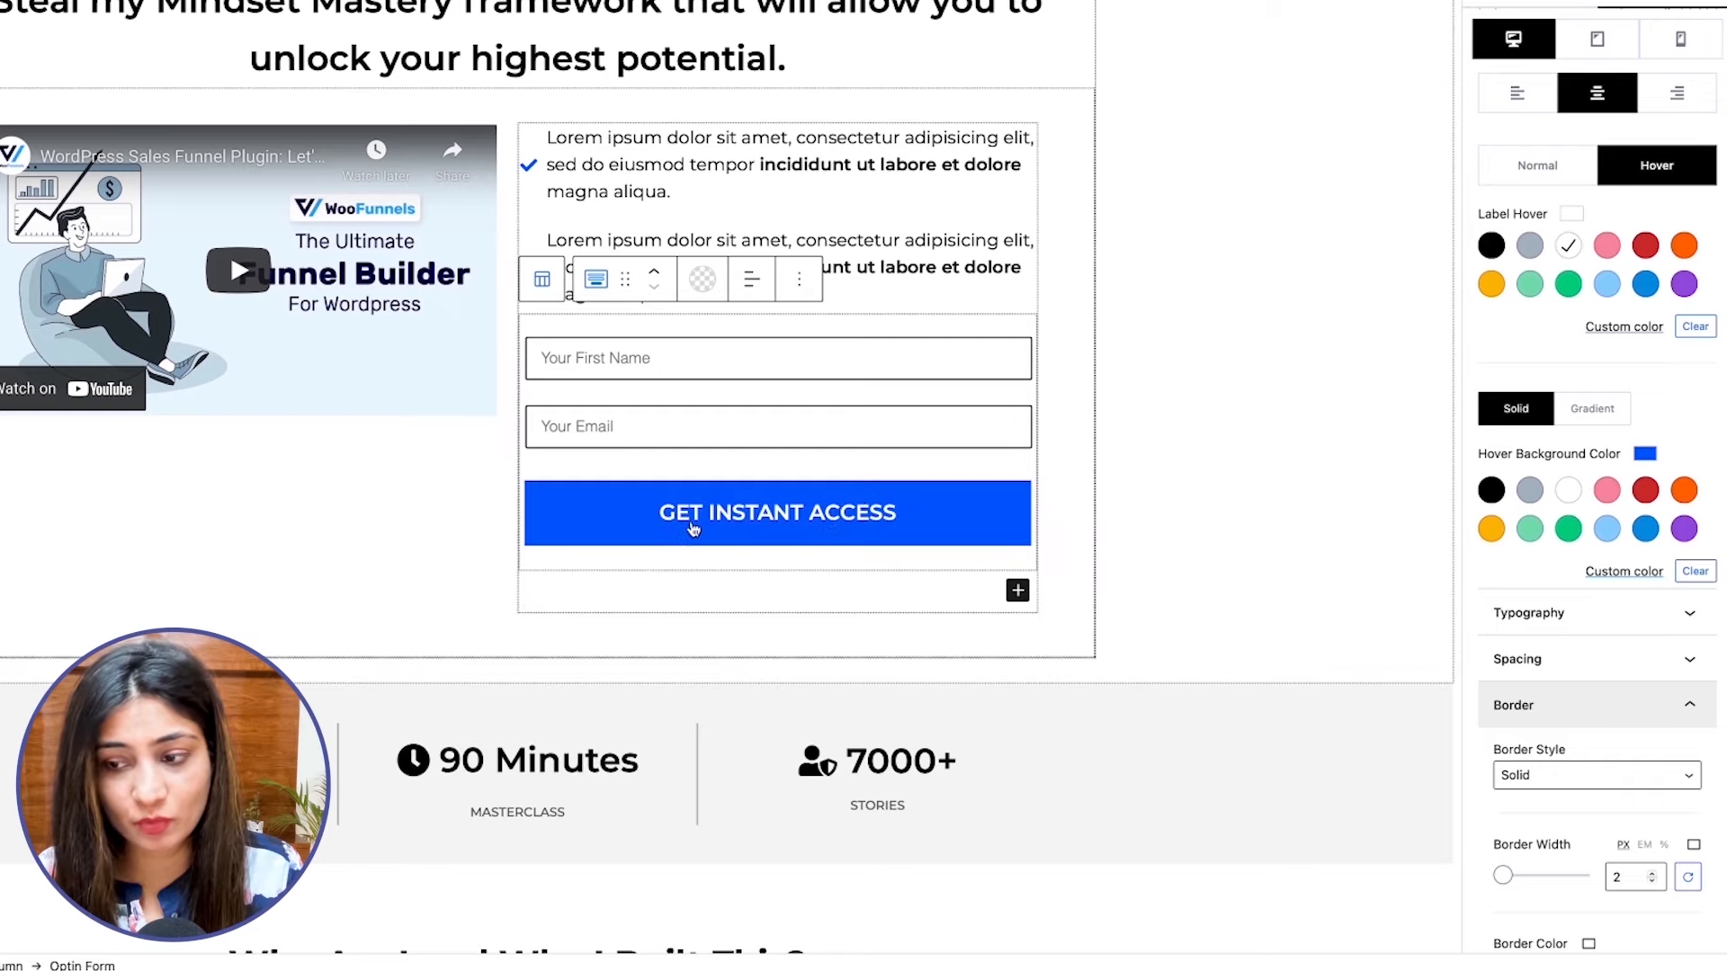
Set the border radius of the submit button to 5 px.
{"action": "scroll", "coordinate": [1543, 539], "scroll_direction": "down", "scroll_amount": 5}
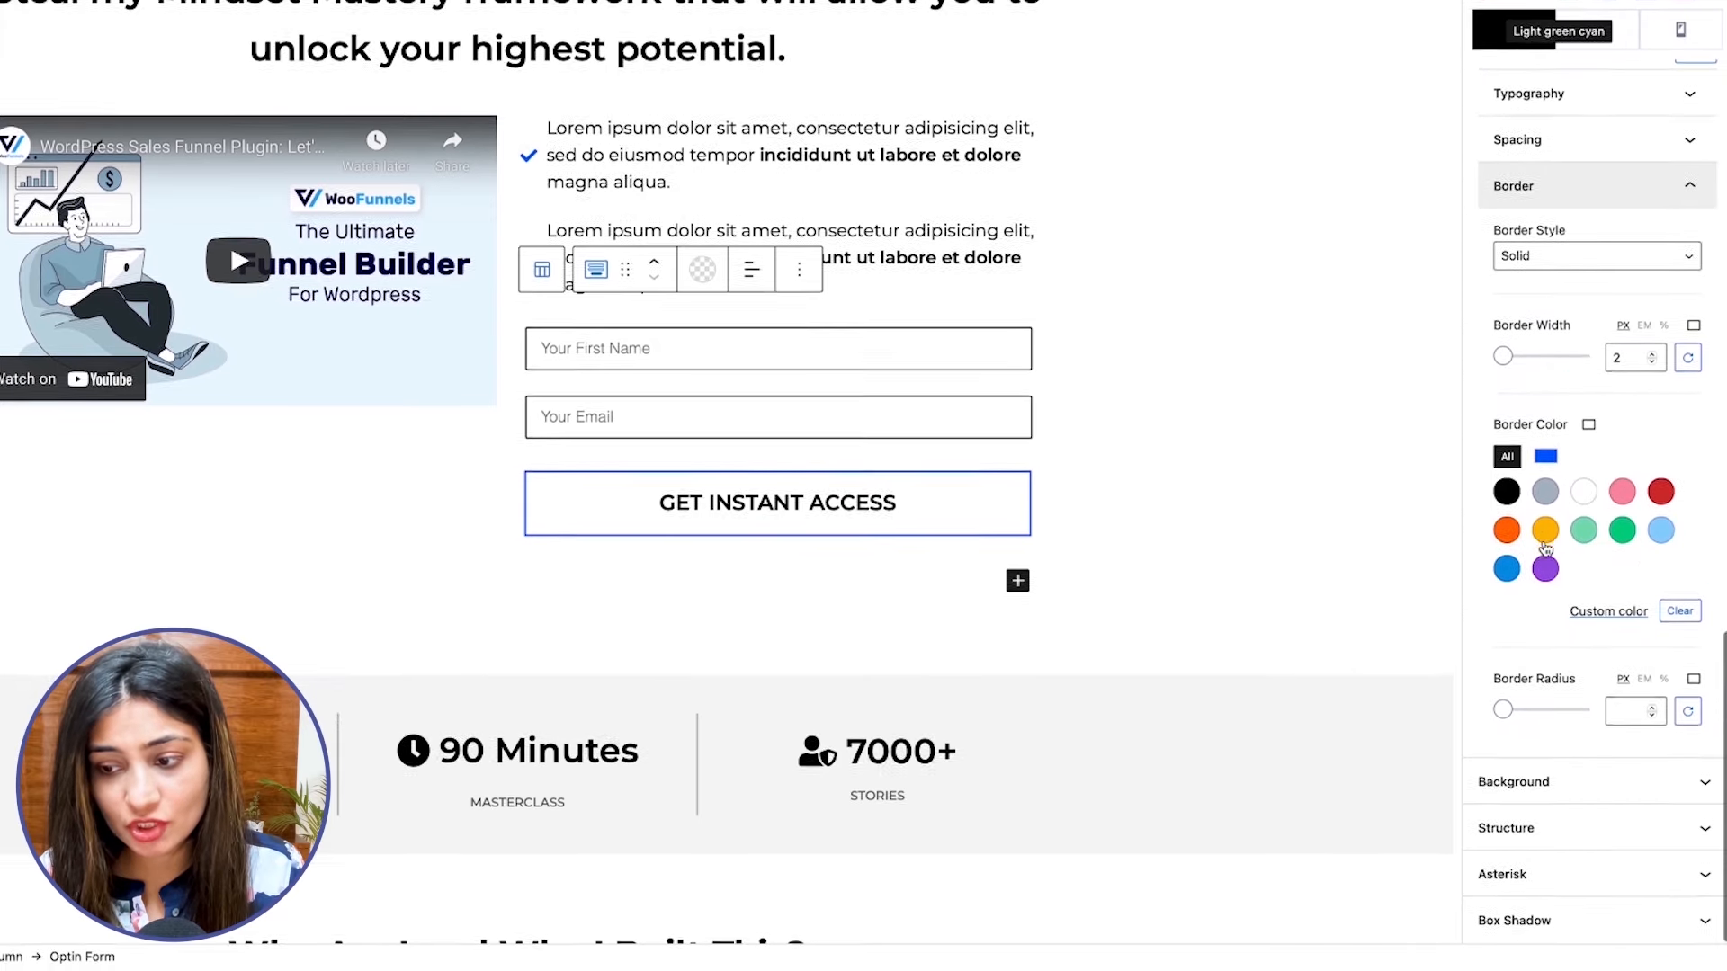
{"action": "left_click", "coordinate": [1610, 710]}
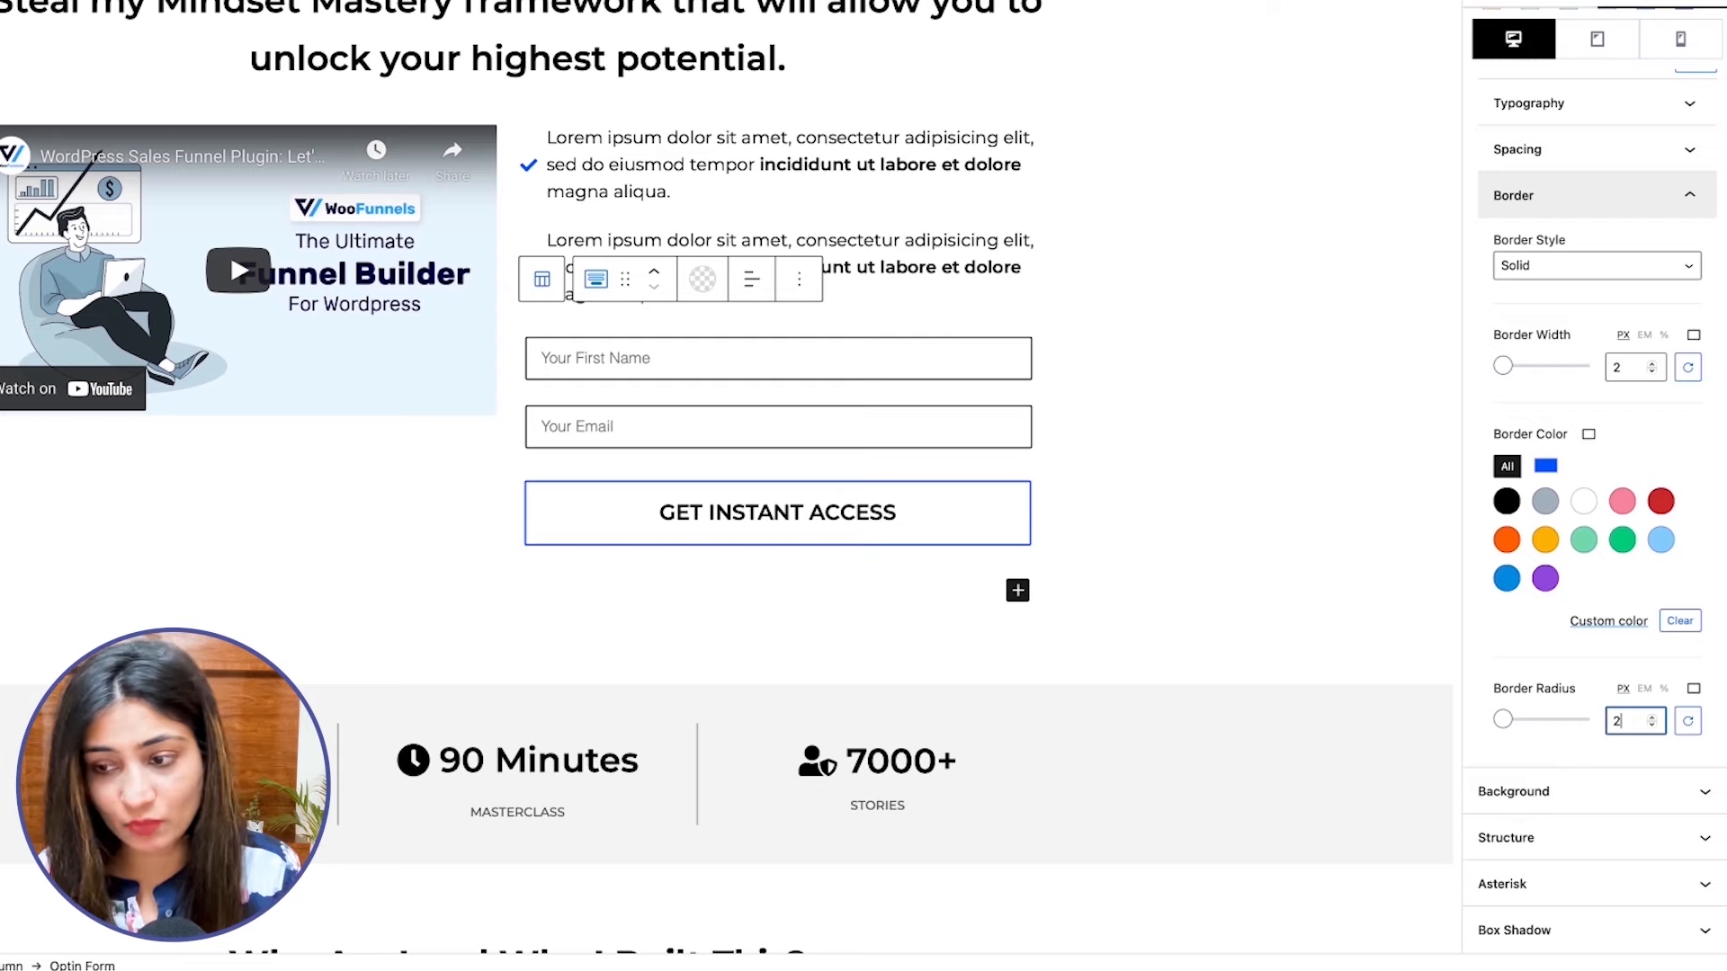
{"action": "double_click", "coordinate": [1642, 717]}
{"action": "type", "text": "5"}
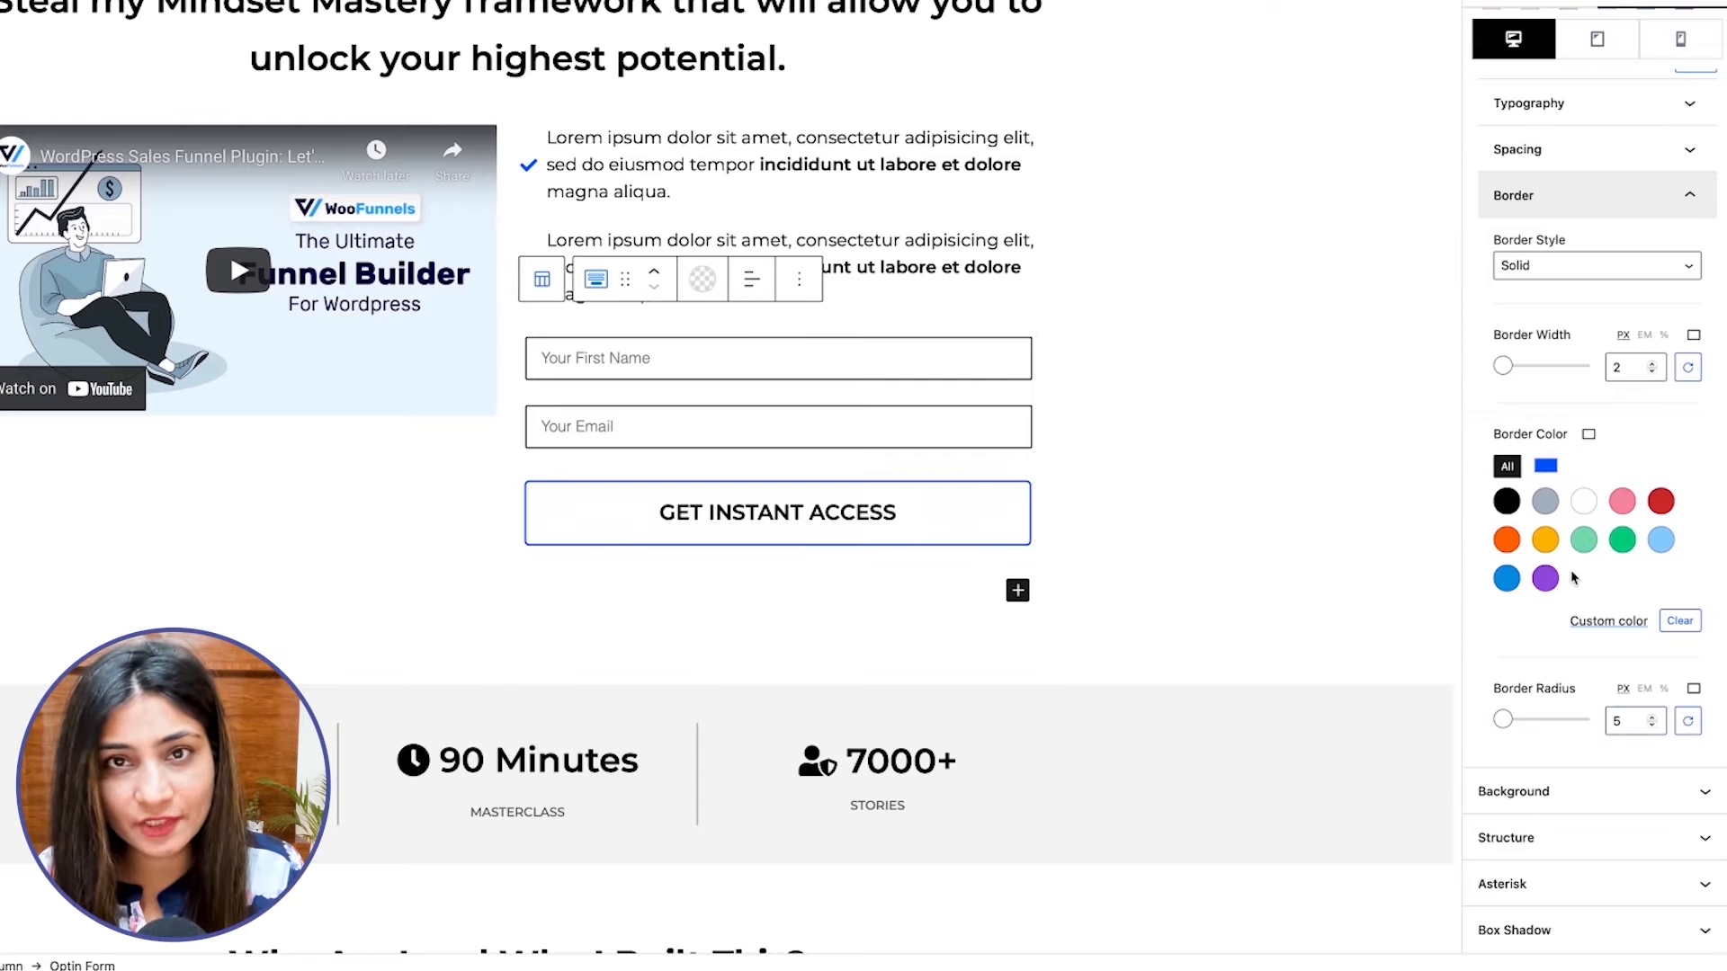
Enable the submit button's subtitle text and set it to "You'd get an email in 5 minutes...".
{"action": "left_click", "coordinate": [1520, 8]}
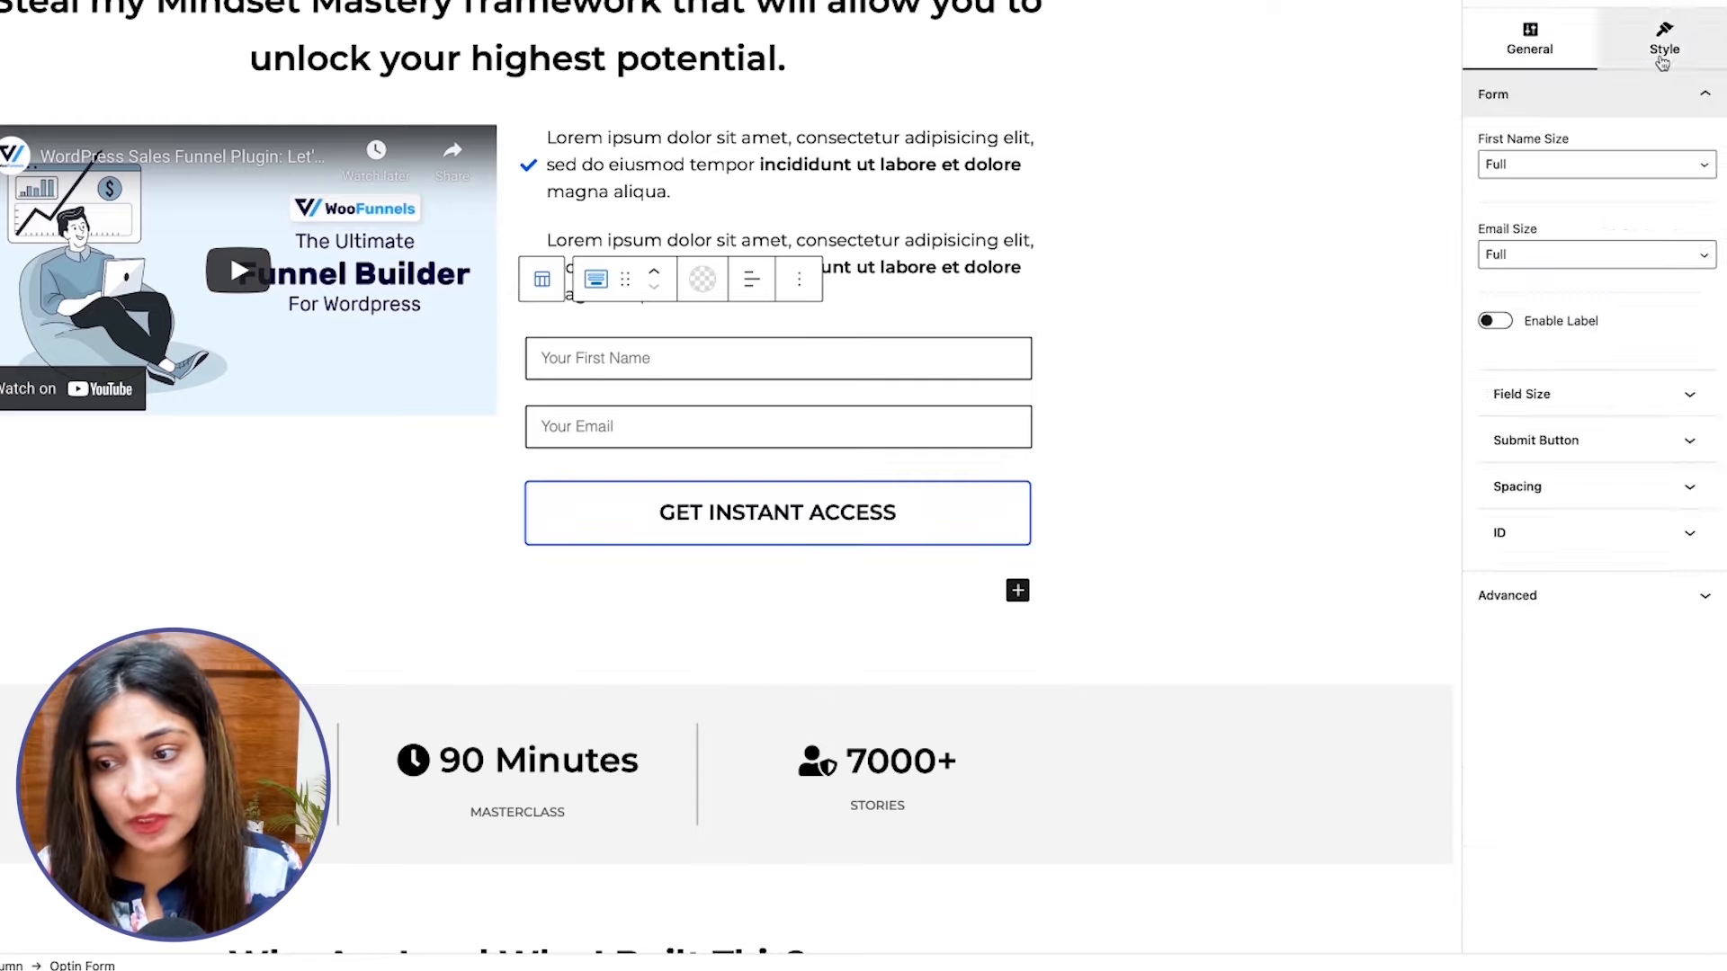
{"action": "left_click", "coordinate": [1514, 441]}
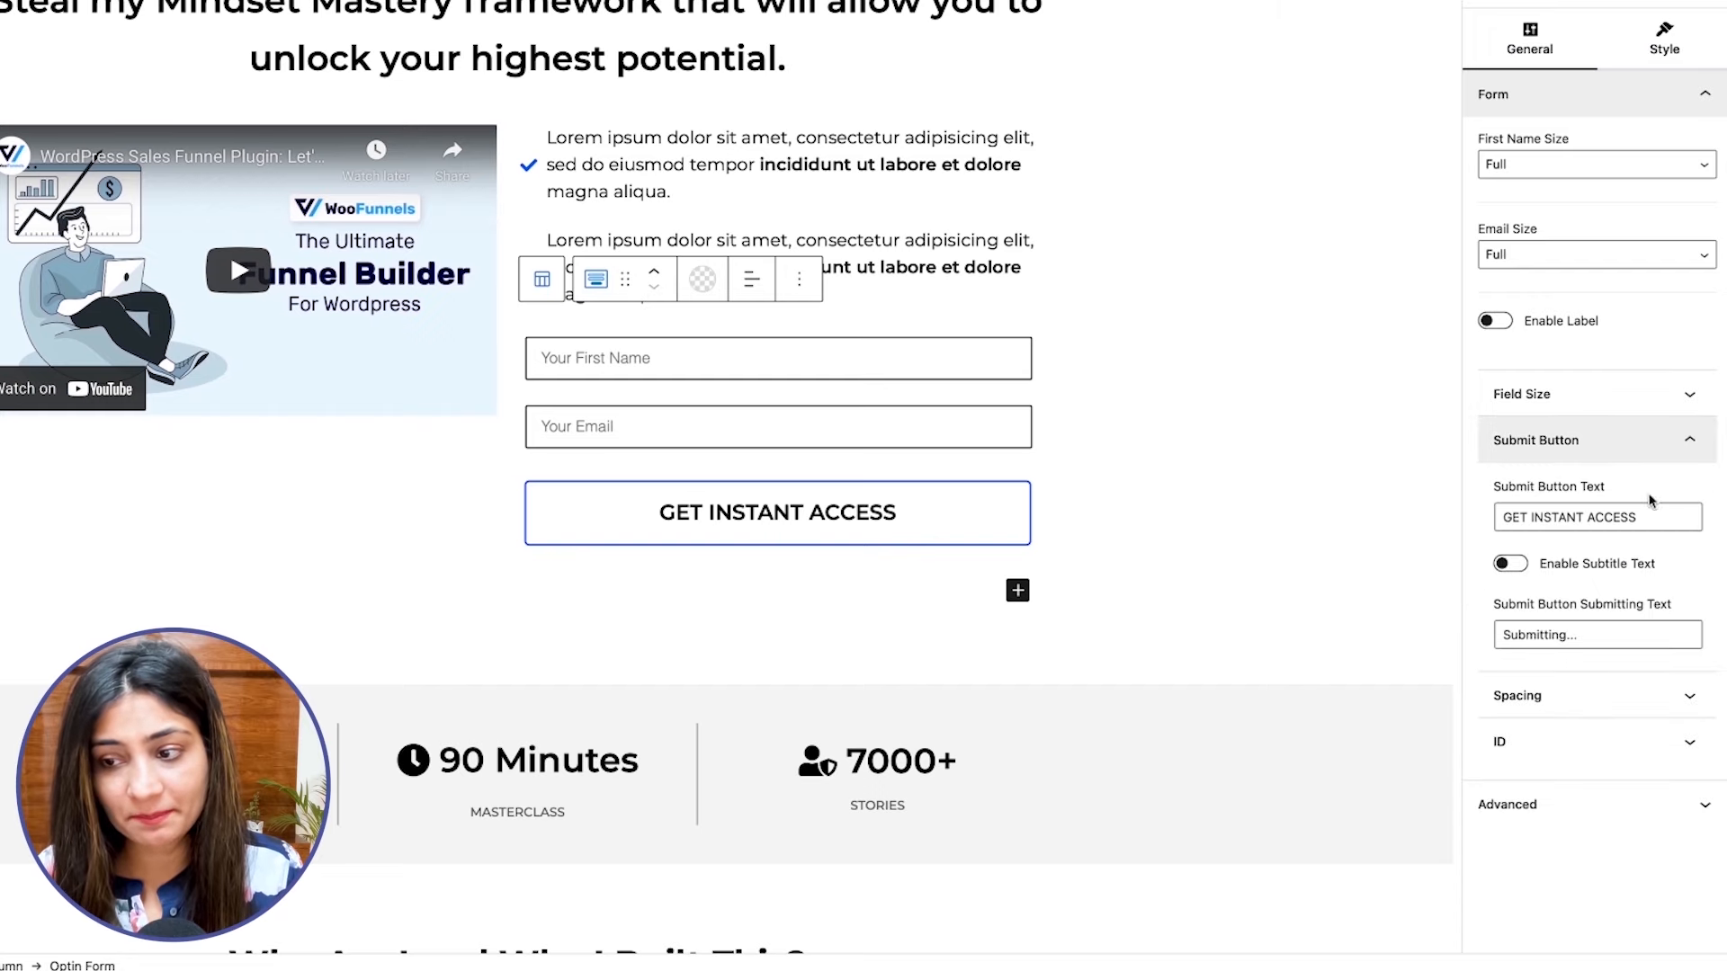
{"action": "left_click", "coordinate": [1511, 564]}
{"action": "left_click", "coordinate": [1557, 633]}
{"action": "type", "text": "Y"}
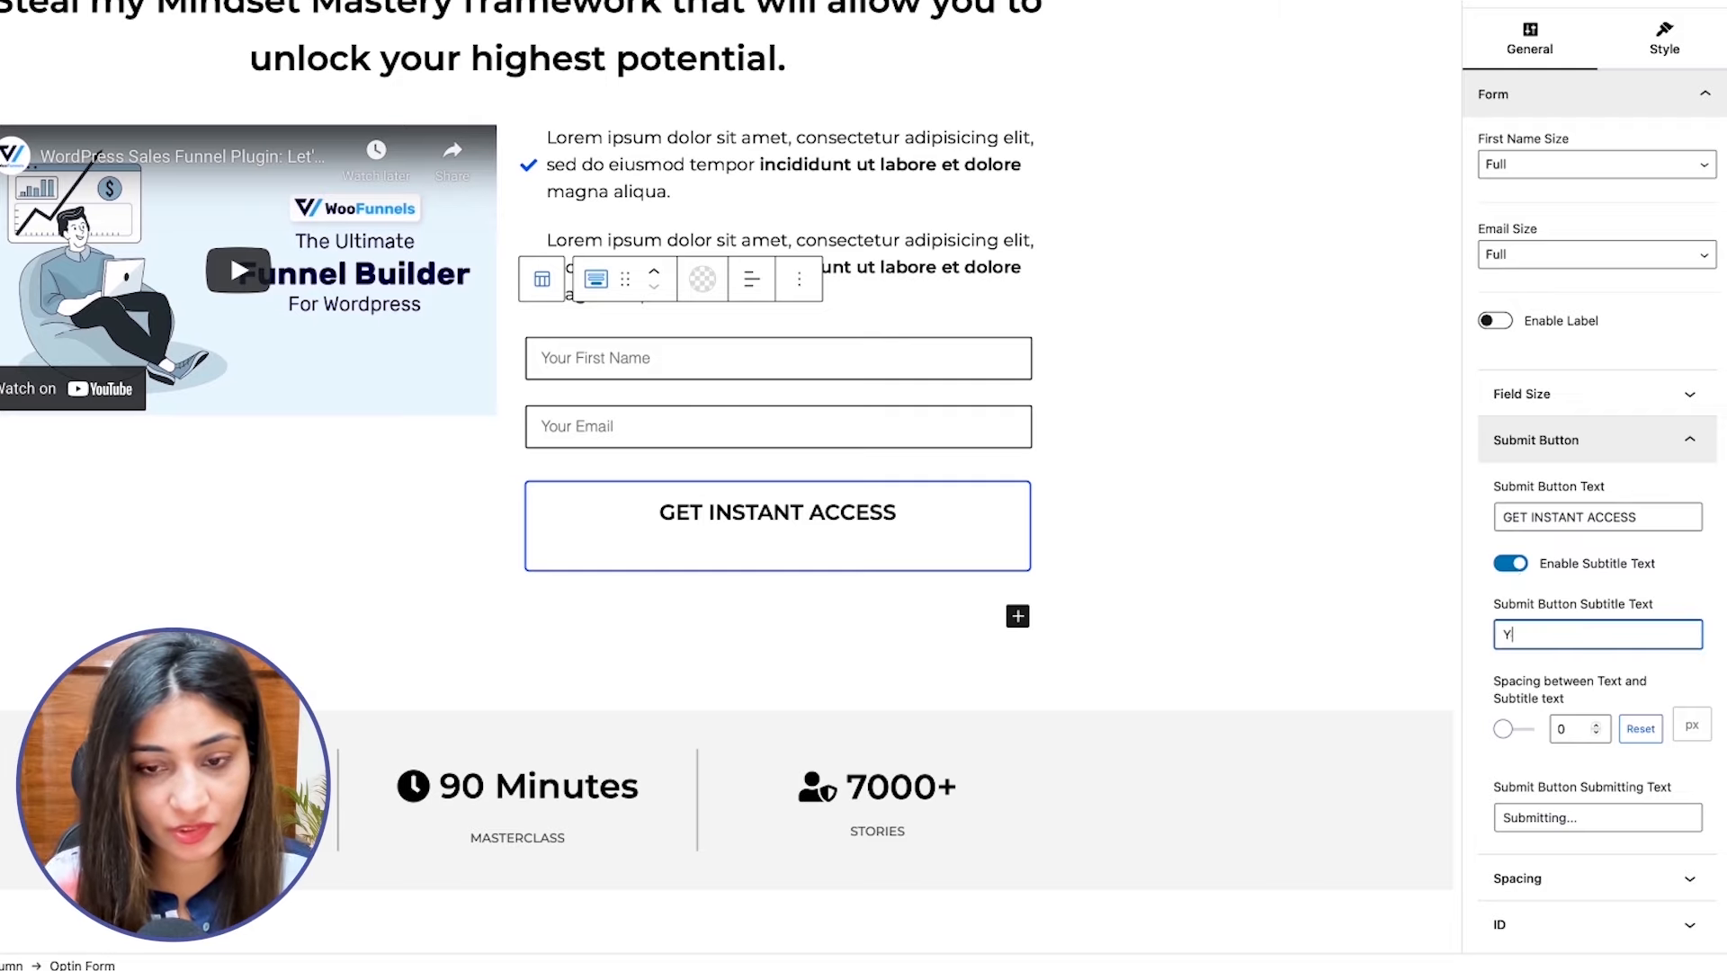
{"action": "type", "text": "ou'd get an "}
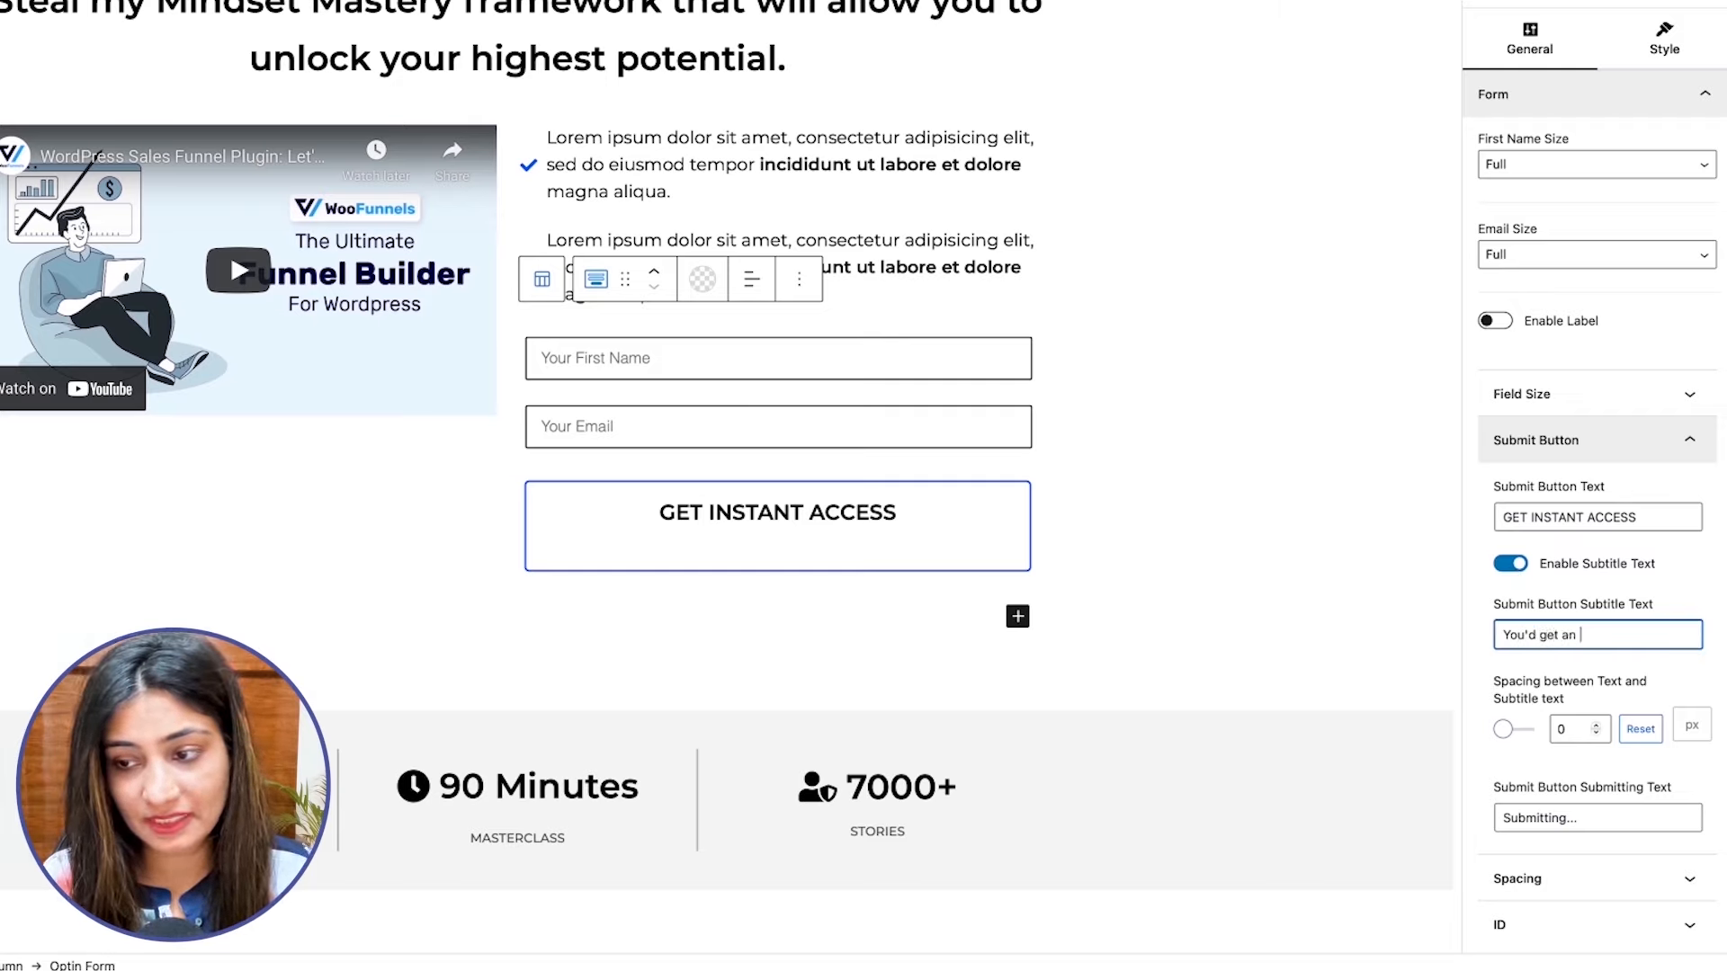
{"action": "type", "text": "email in 5 minutes..."}
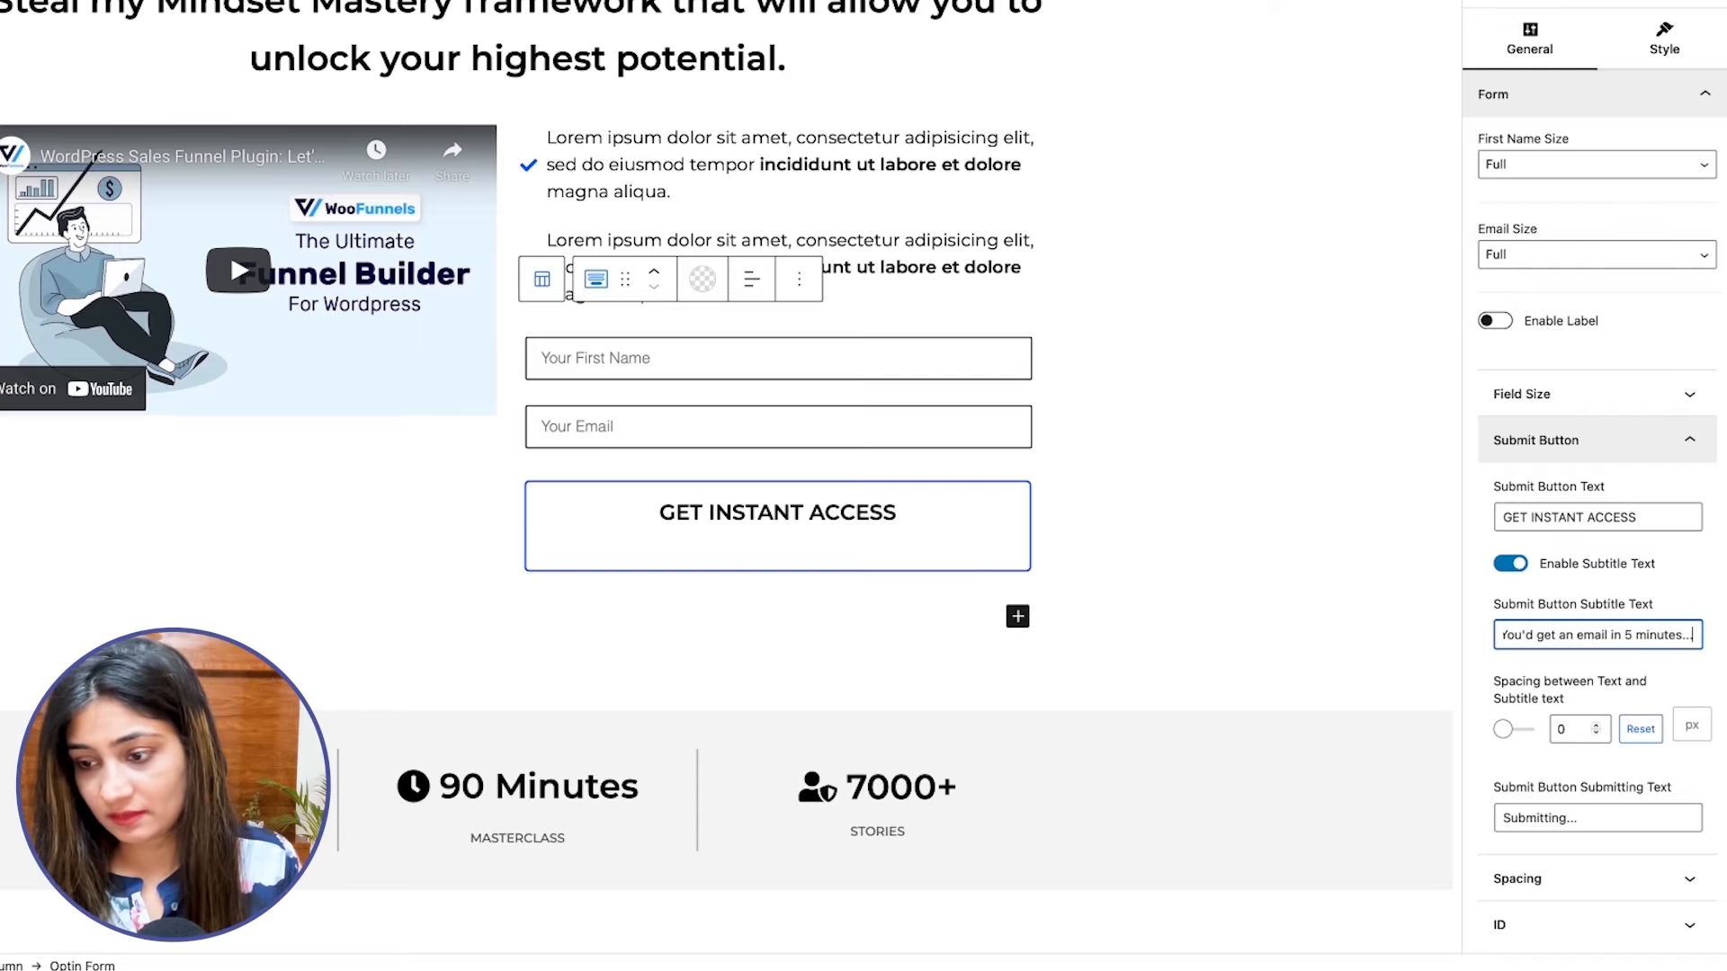
{"action": "left_click", "coordinate": [1698, 672]}
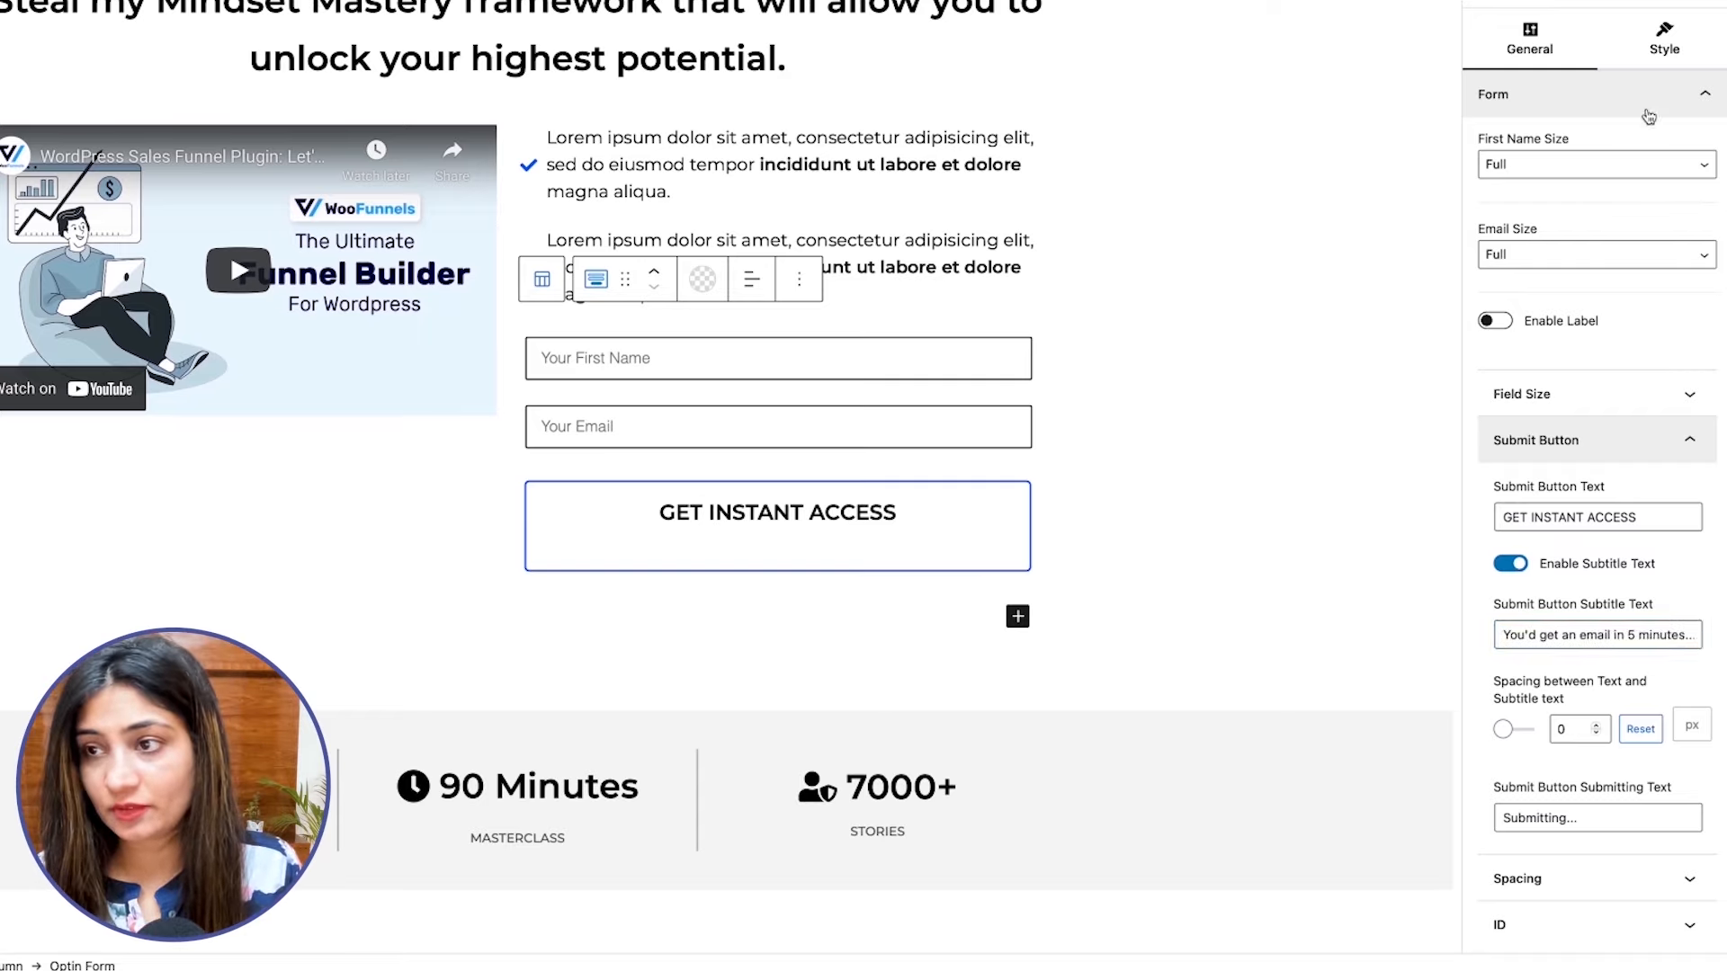
Set the submit button's subtitle label color to black for the normal state and white for the hover state.
{"action": "left_click", "coordinate": [1661, 41]}
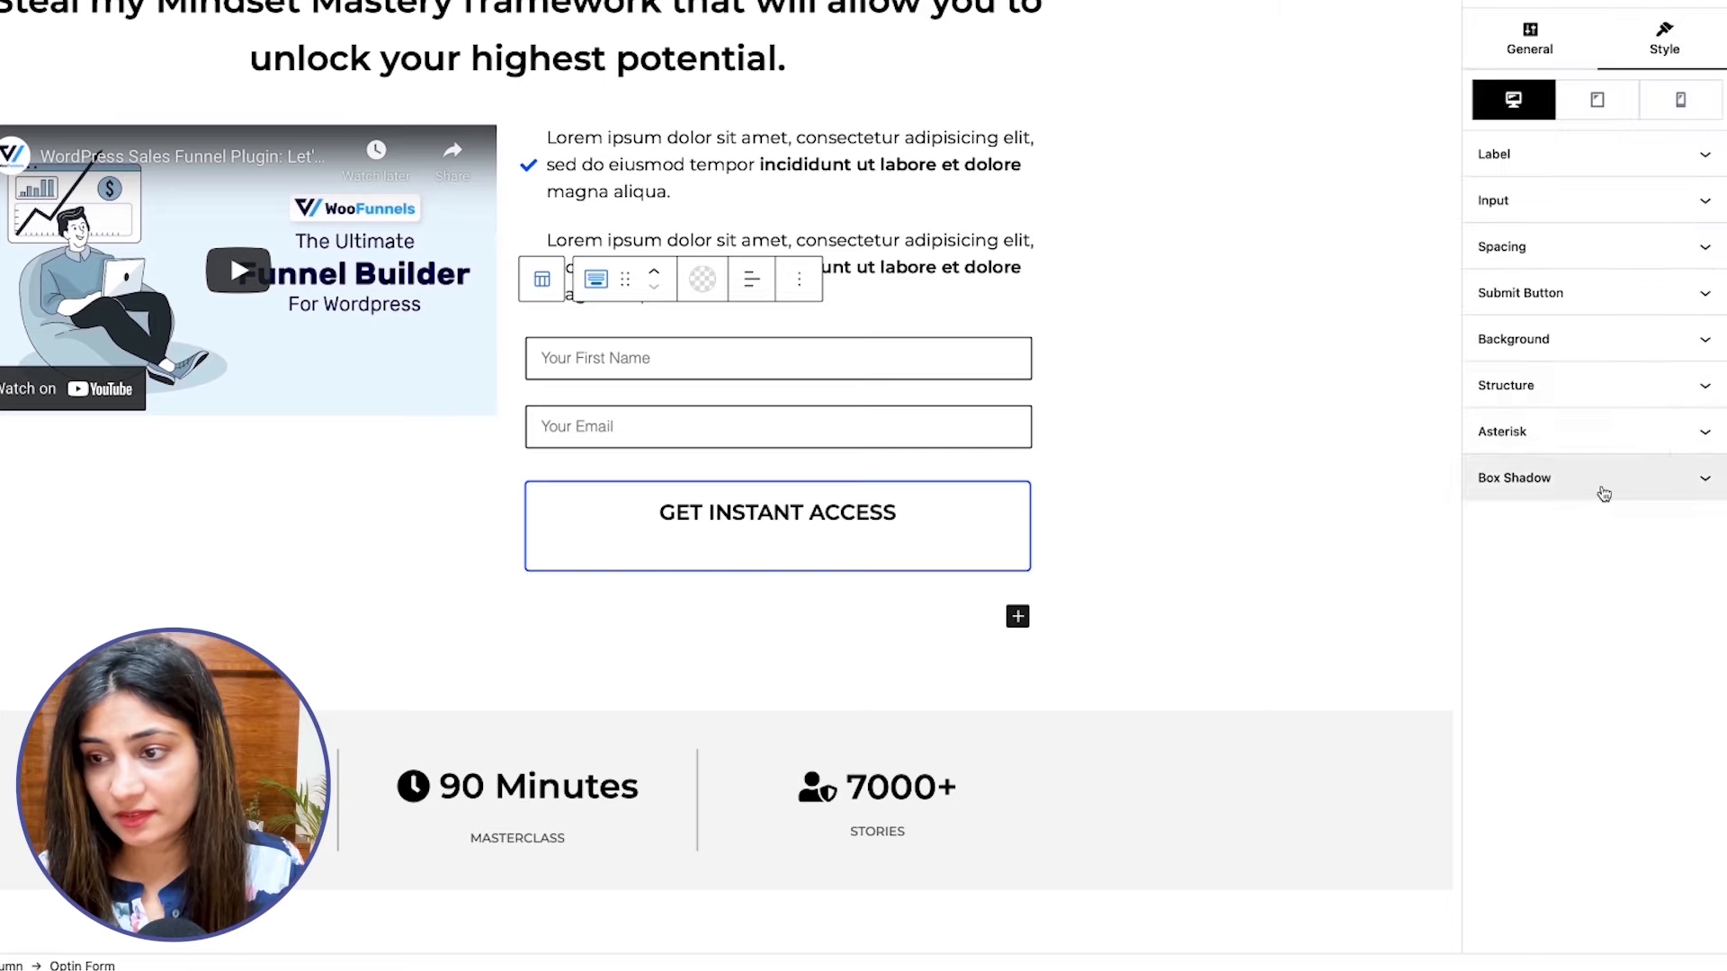
{"action": "left_click", "coordinate": [1529, 307]}
{"action": "scroll", "coordinate": [1609, 650], "scroll_direction": "down", "scroll_amount": 6}
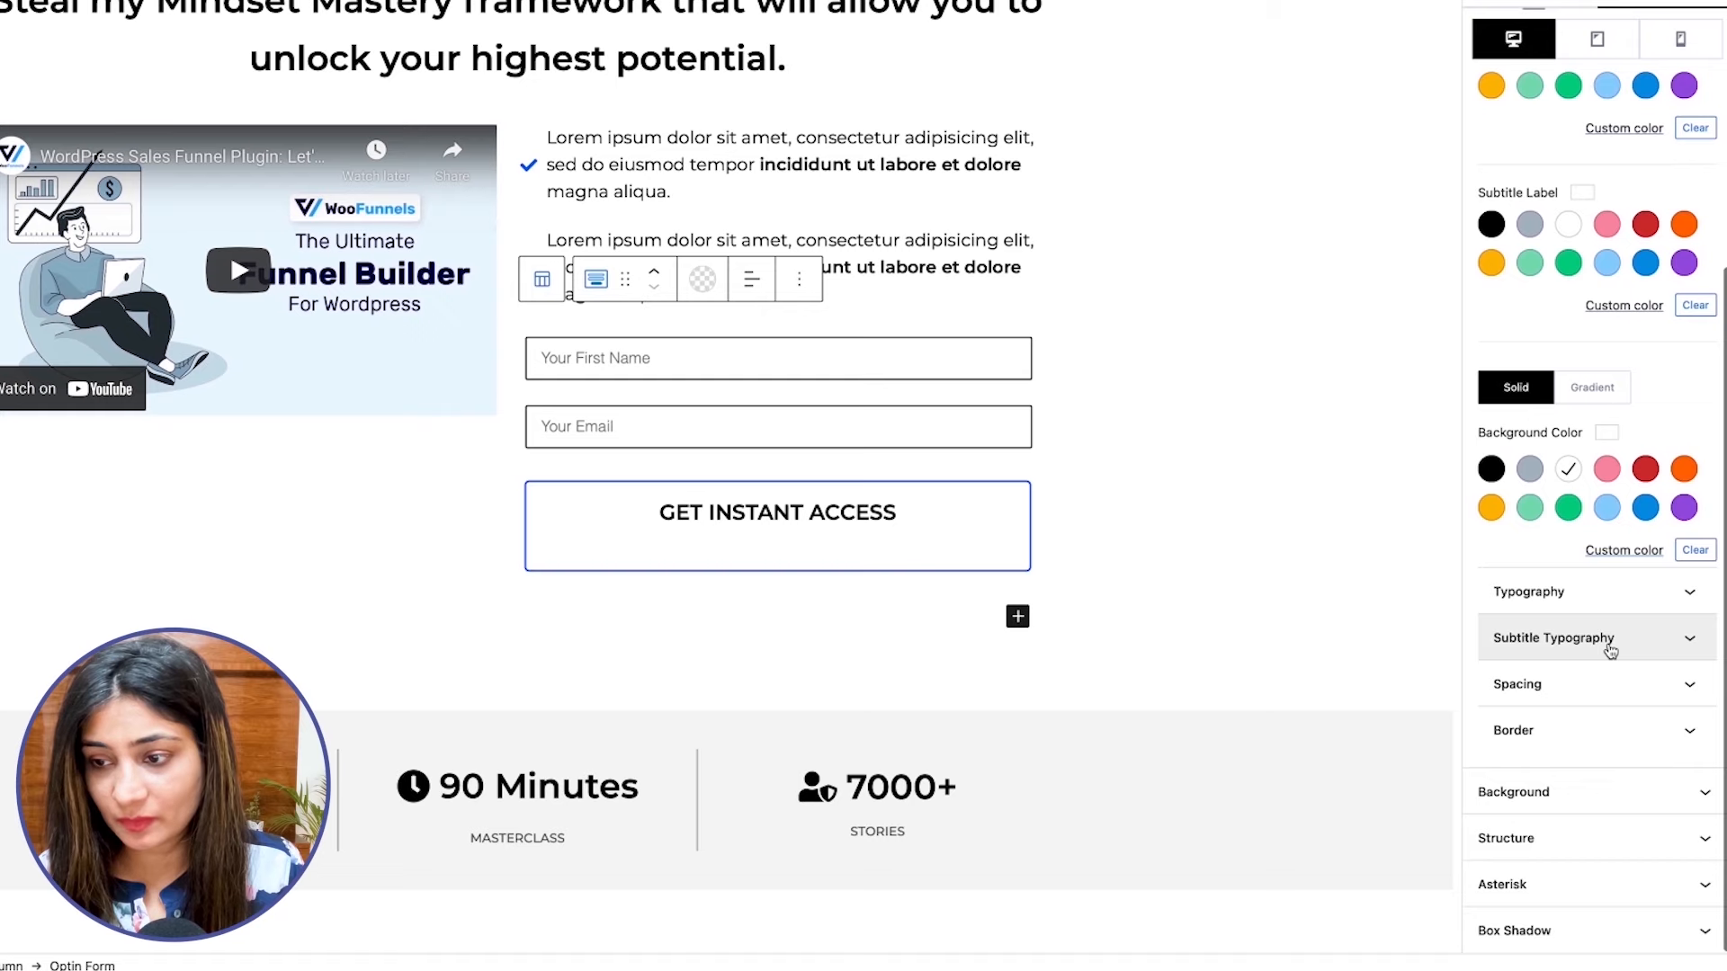
{"action": "left_click", "coordinate": [1609, 648]}
{"action": "left_click", "coordinate": [1493, 226]}
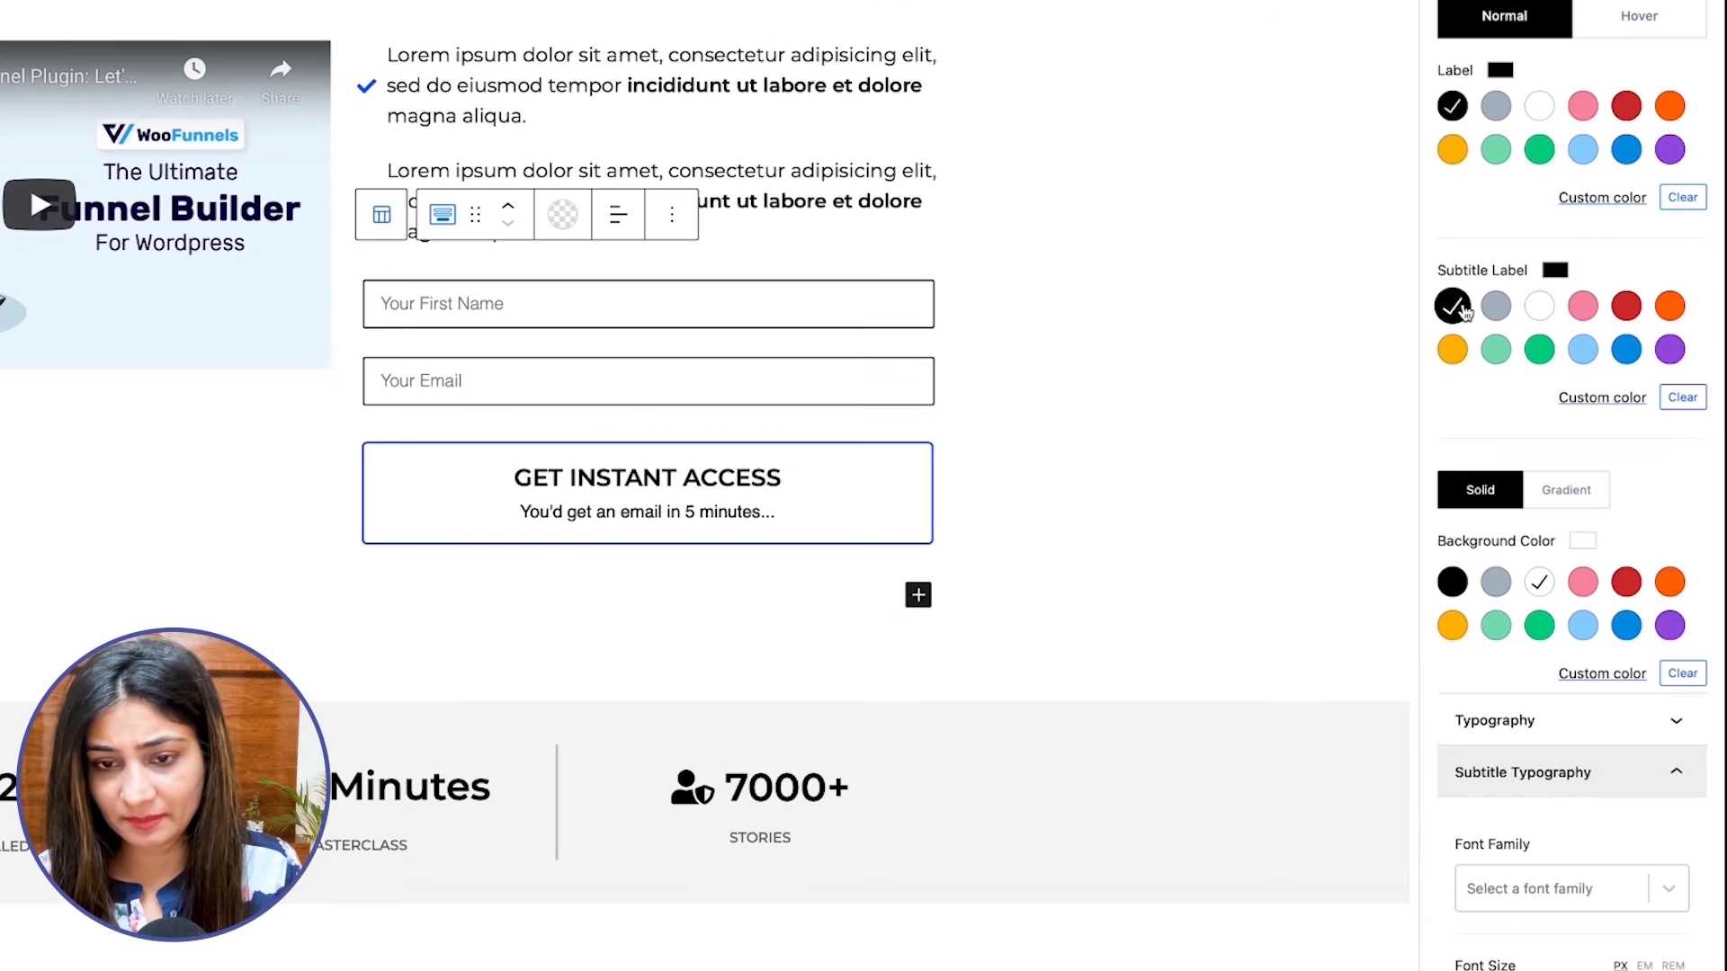
{"action": "scroll", "coordinate": [1484, 310], "scroll_direction": "up", "scroll_amount": 4}
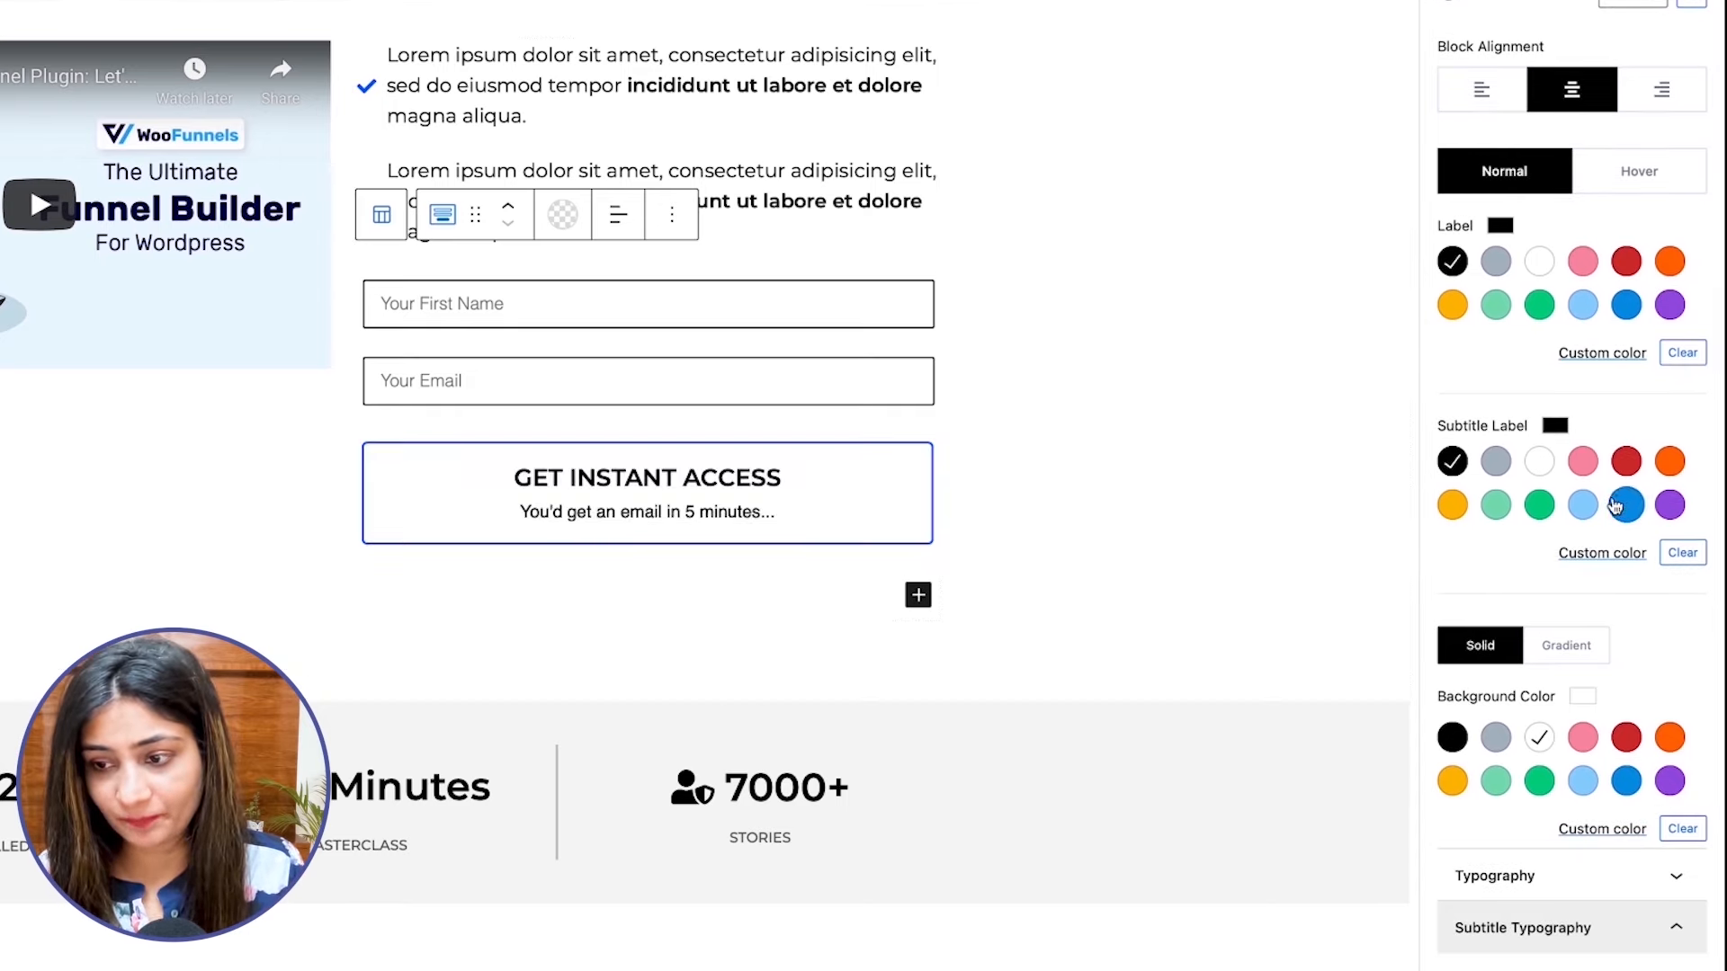
{"action": "scroll", "coordinate": [1536, 450], "scroll_direction": "up", "scroll_amount": 2}
{"action": "left_click", "coordinate": [1635, 242]}
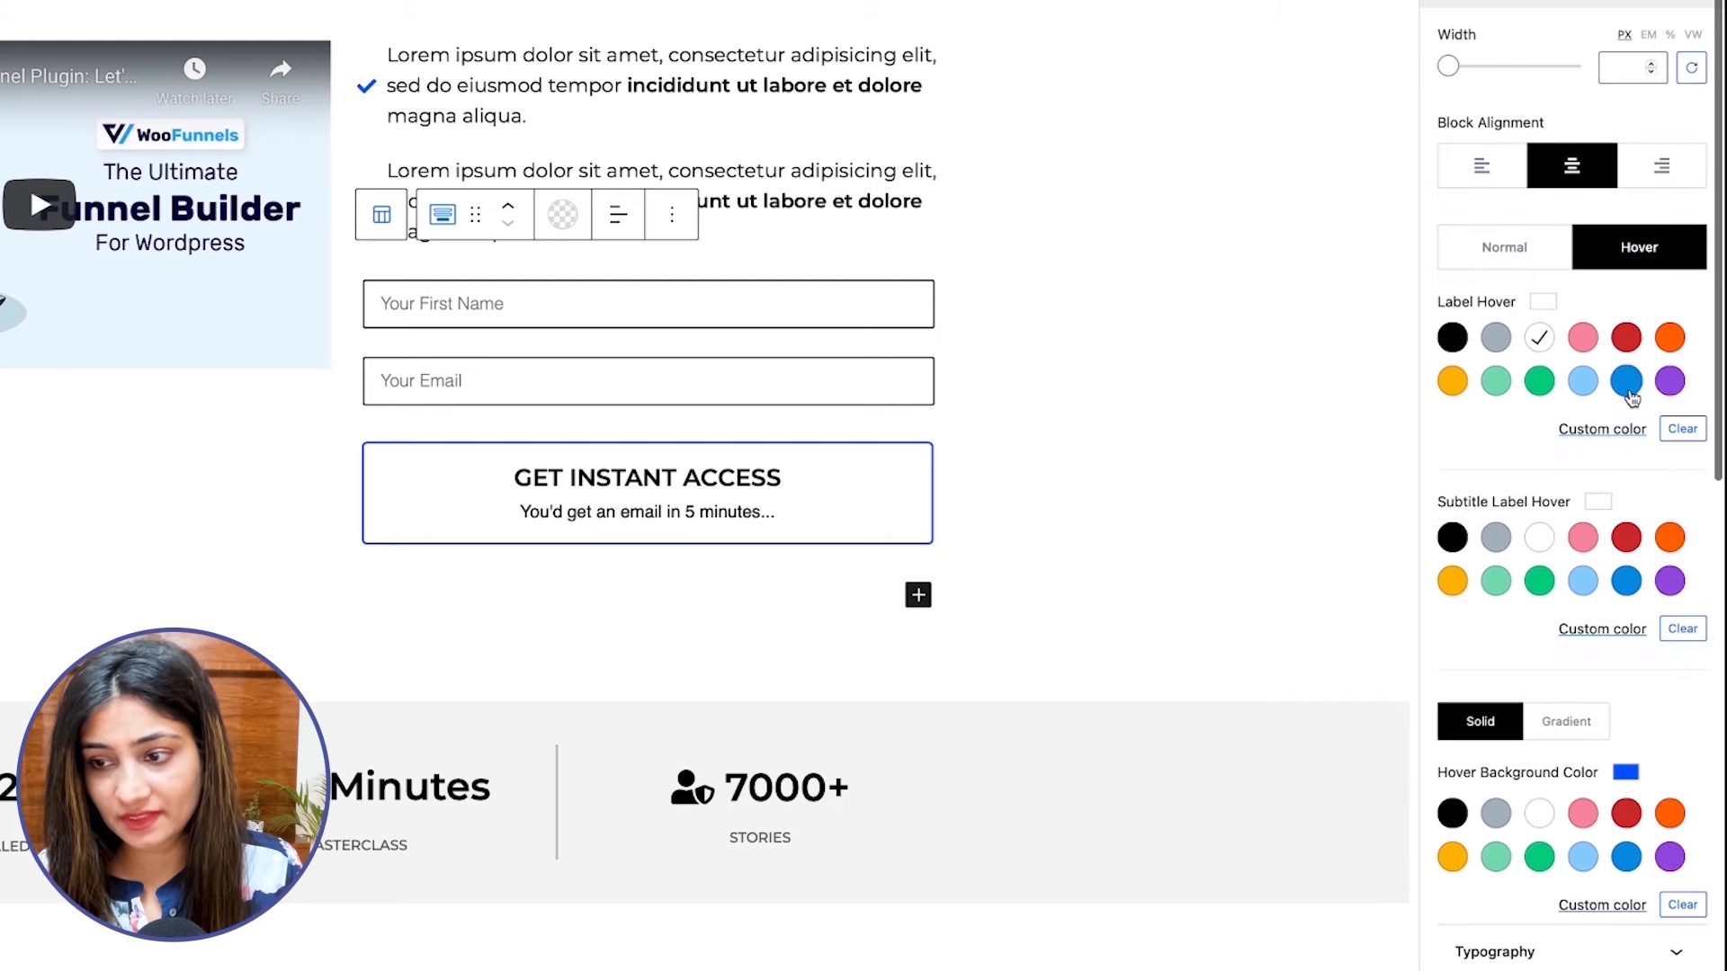
{"action": "left_click", "coordinate": [1539, 538]}
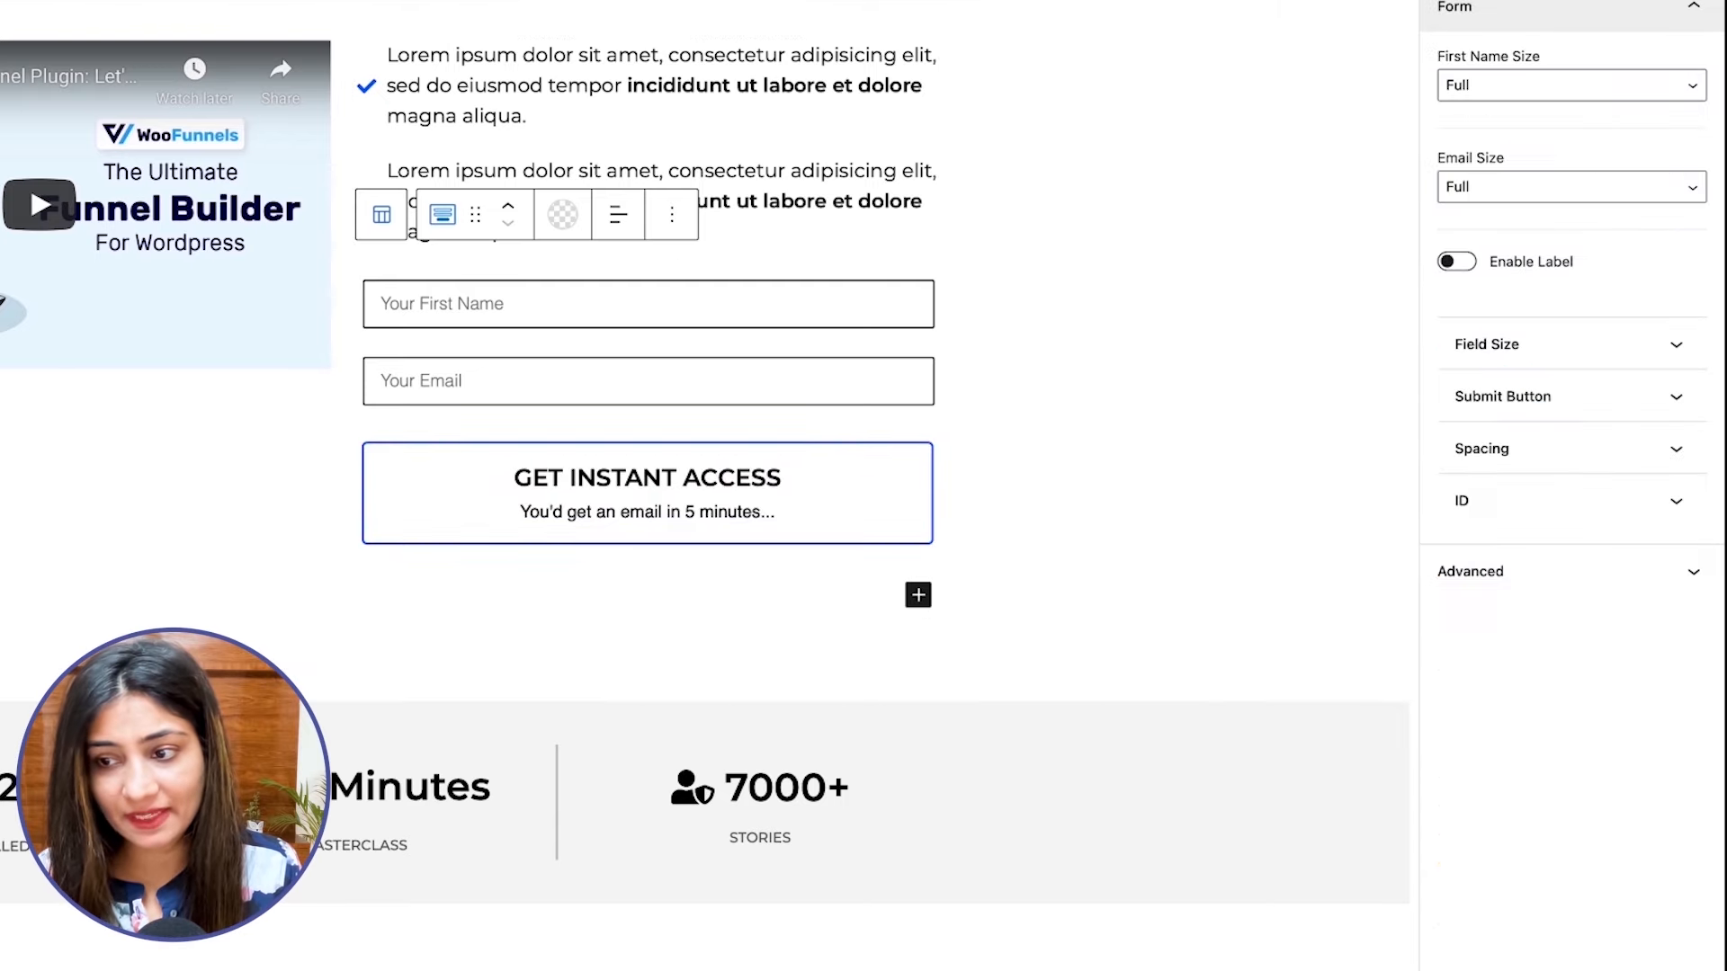
{"action": "left_click", "coordinate": [1503, 403]}
{"action": "scroll", "coordinate": [1607, 551], "scroll_direction": "down", "scroll_amount": 1}
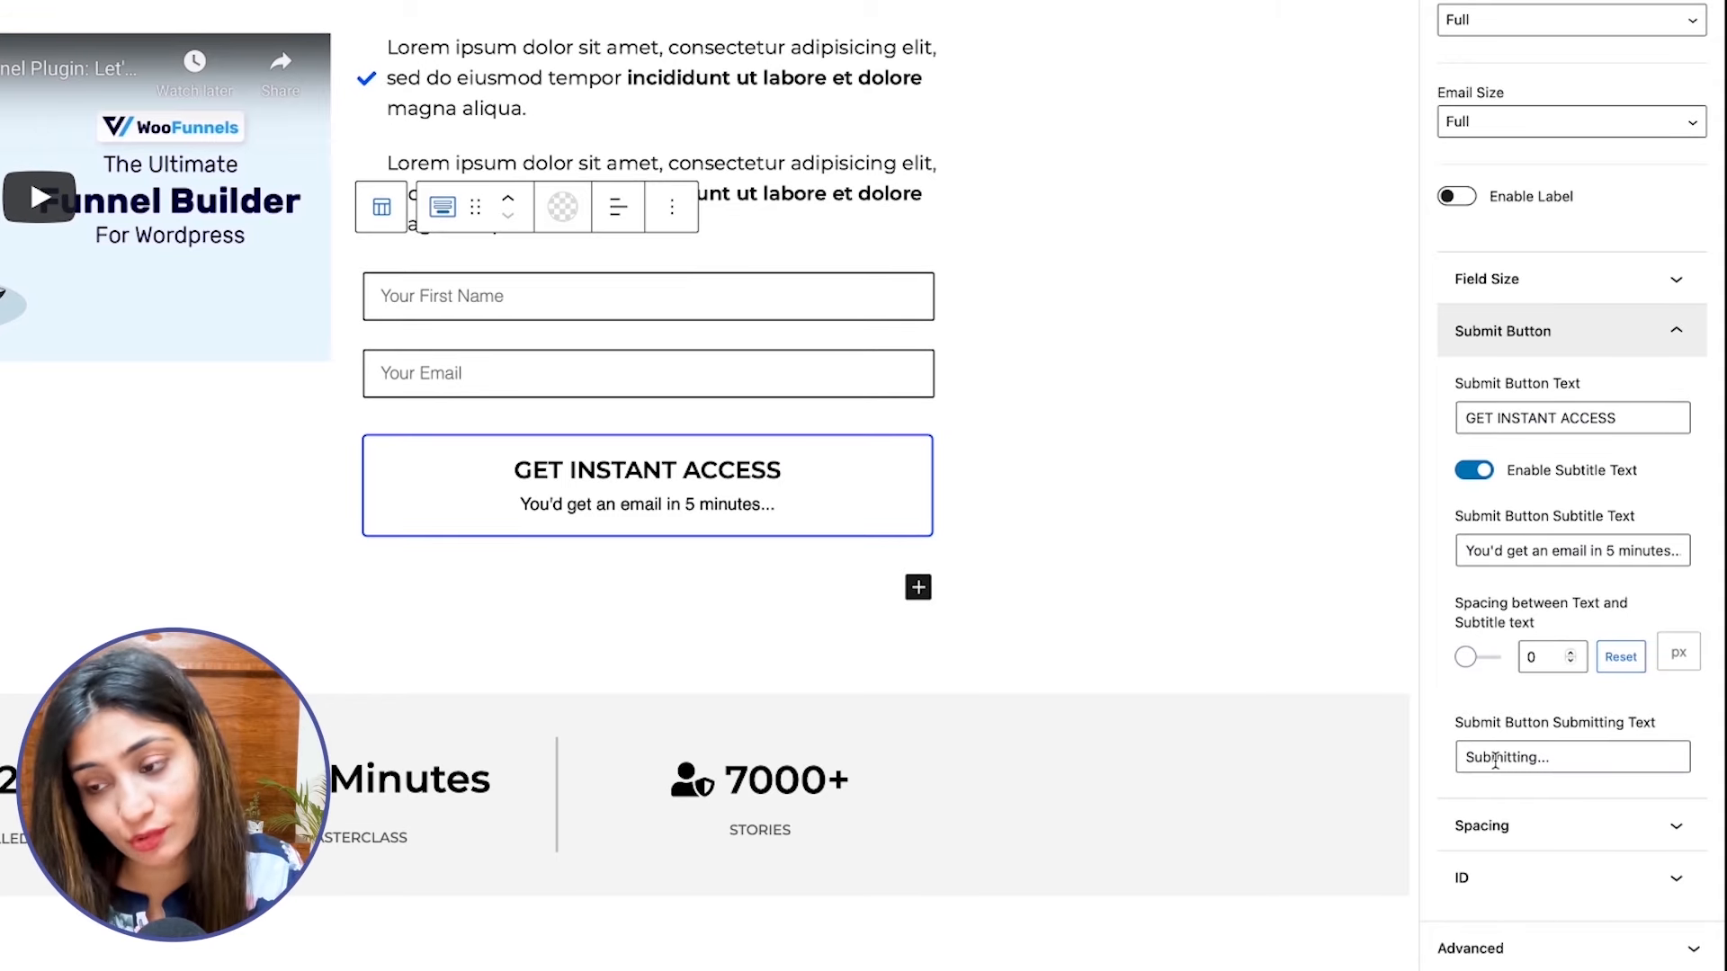
{"action": "left_click", "coordinate": [1570, 652]}
{"action": "left_click", "coordinate": [1570, 652]}
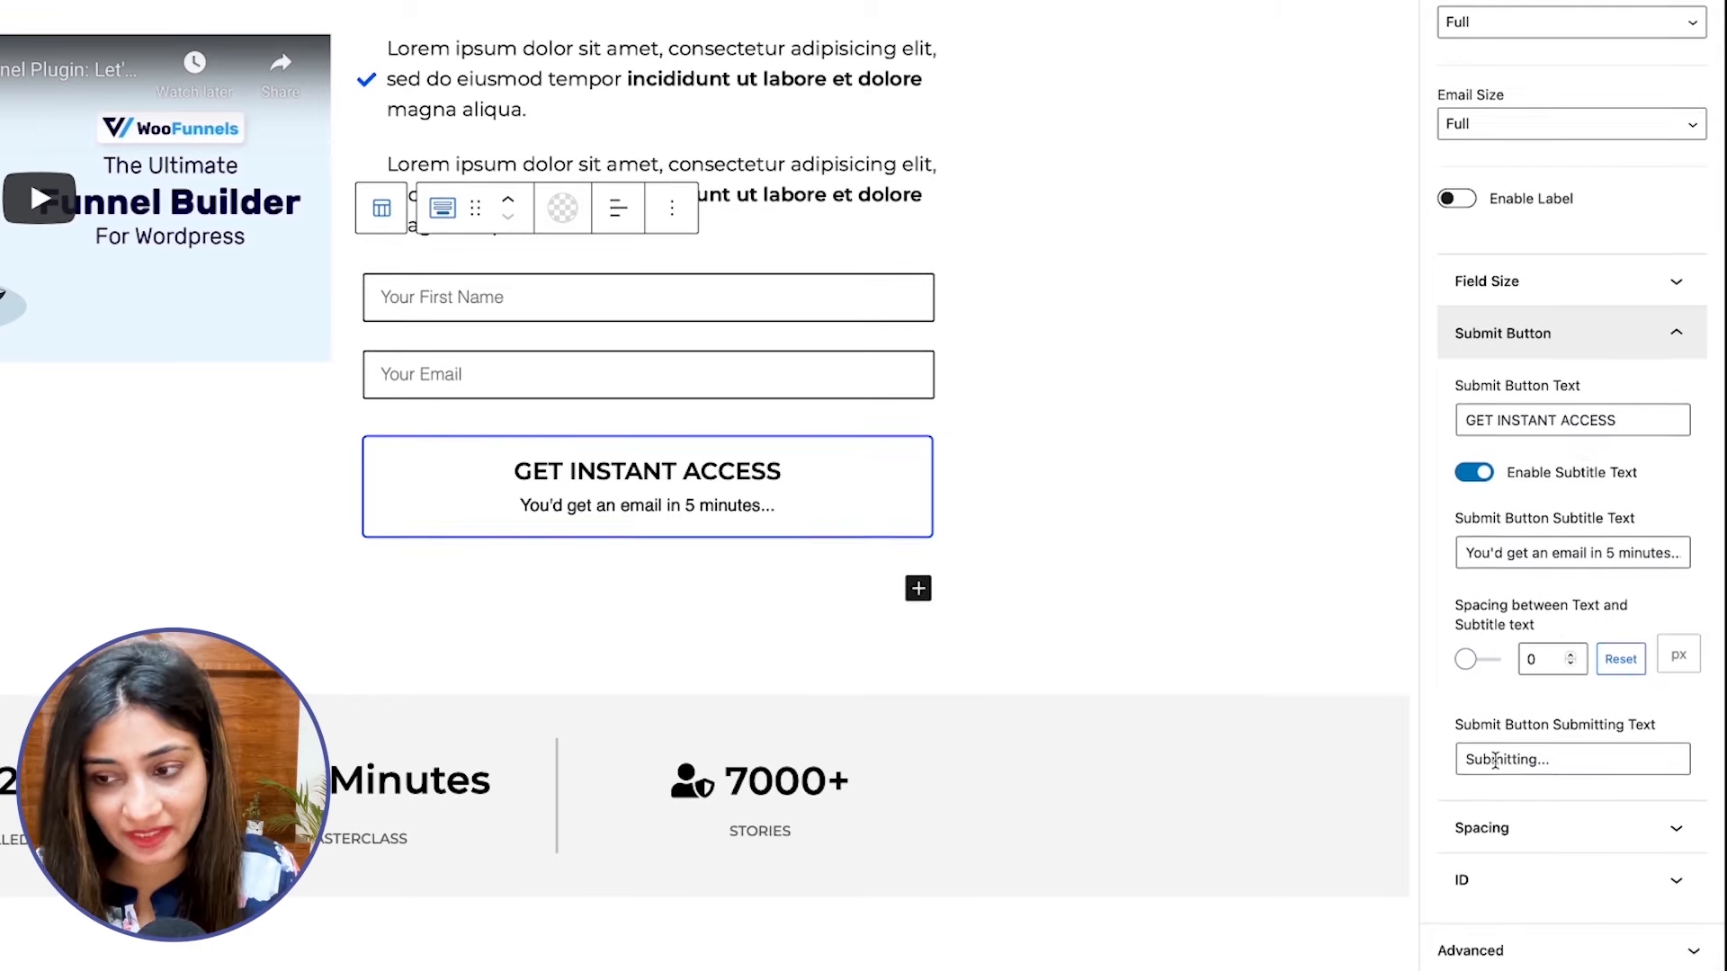
{"action": "scroll", "coordinate": [1583, 530], "scroll_direction": "up", "scroll_amount": 1}
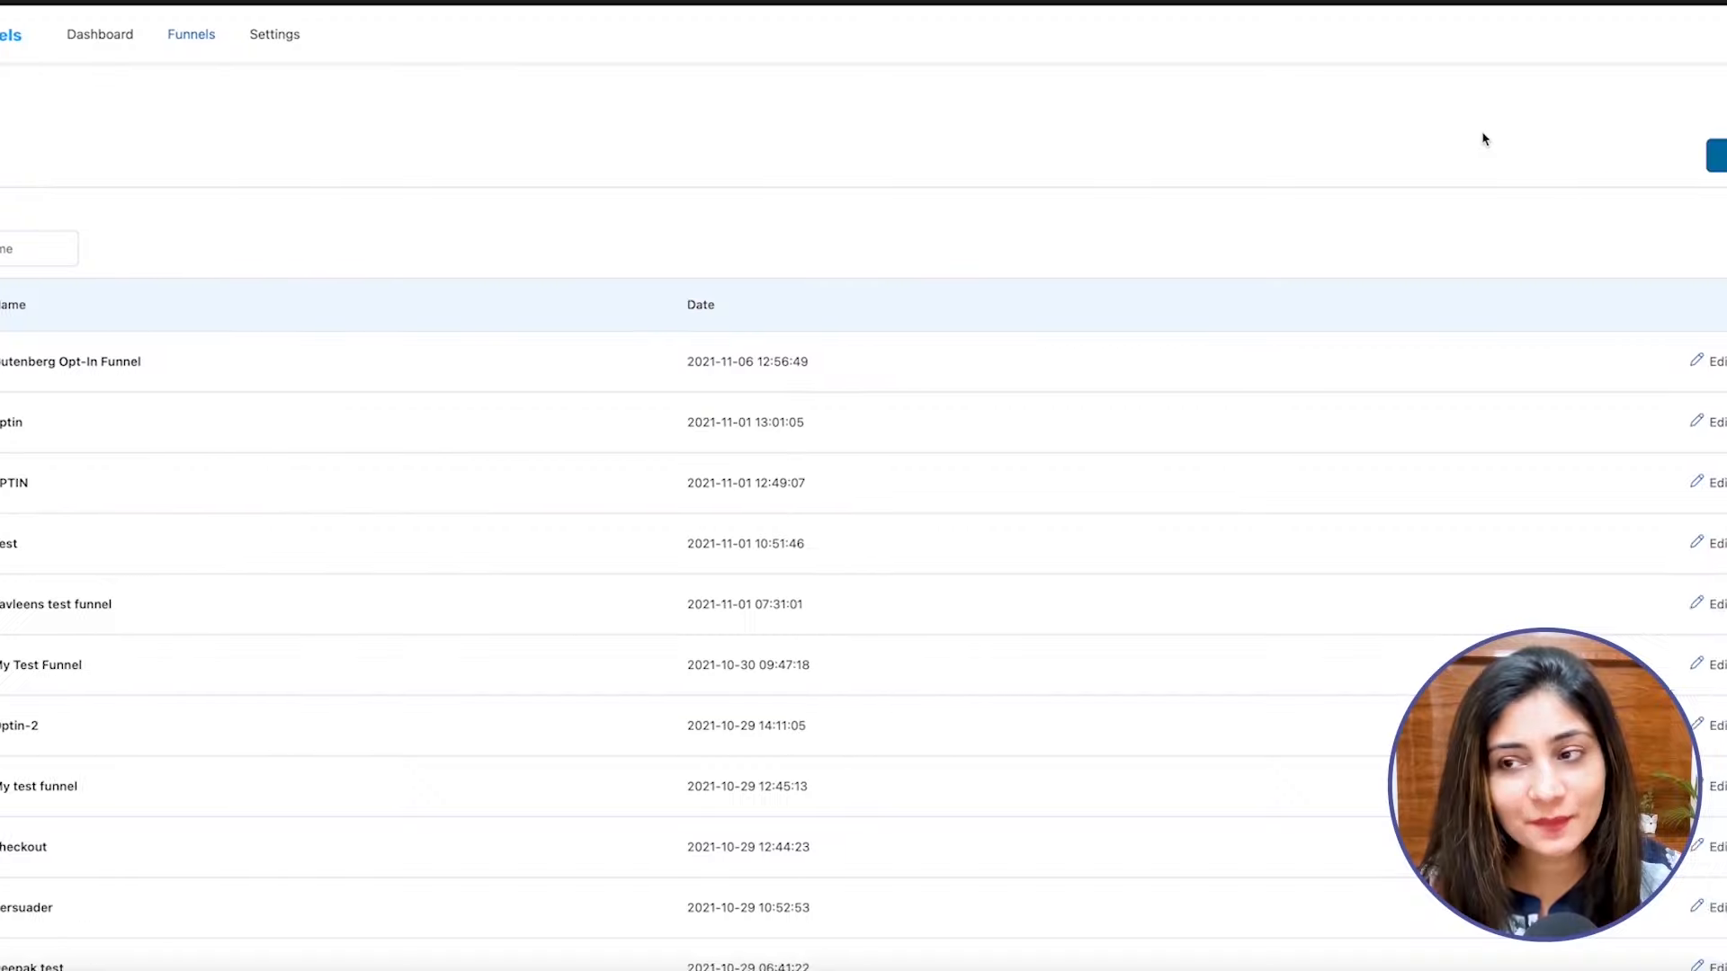
Create a new funnel titled "Gutenberg Checkout" from the WooFunnels funnels list.
{"action": "left_click", "coordinate": [1662, 166]}
{"action": "left_click", "coordinate": [486, 506]}
{"action": "key", "text": "Return"}
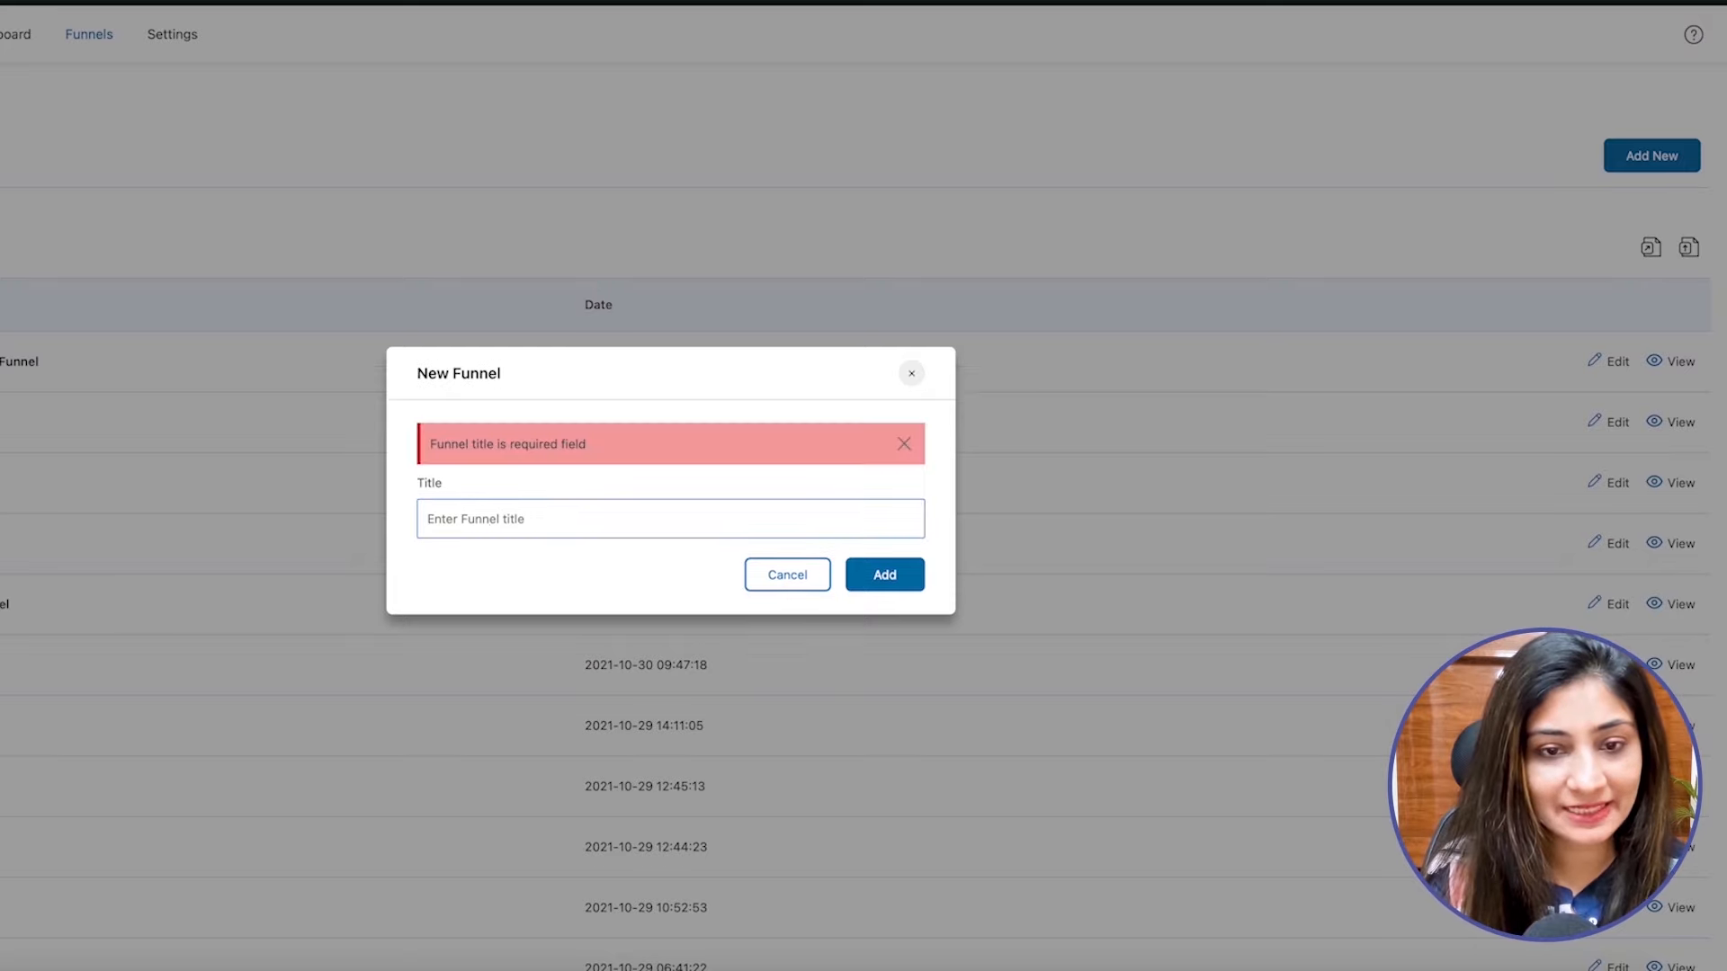
{"action": "type", "text": "Guten"}
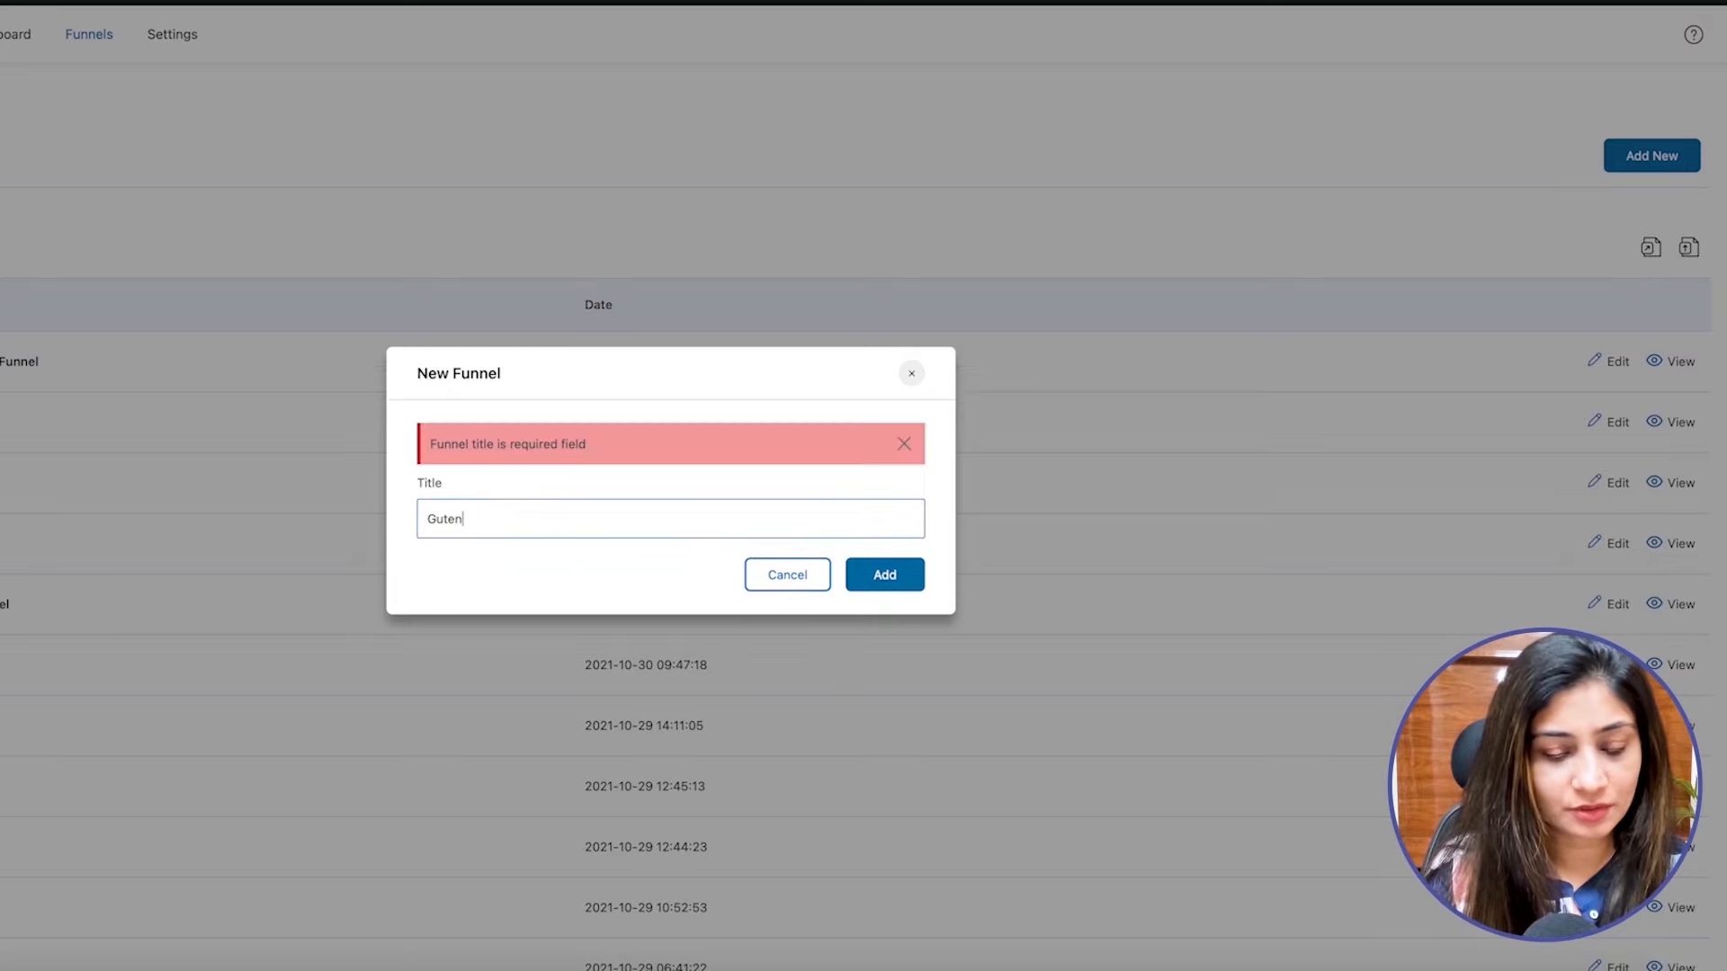
{"action": "type", "text": "berg Checkout"}
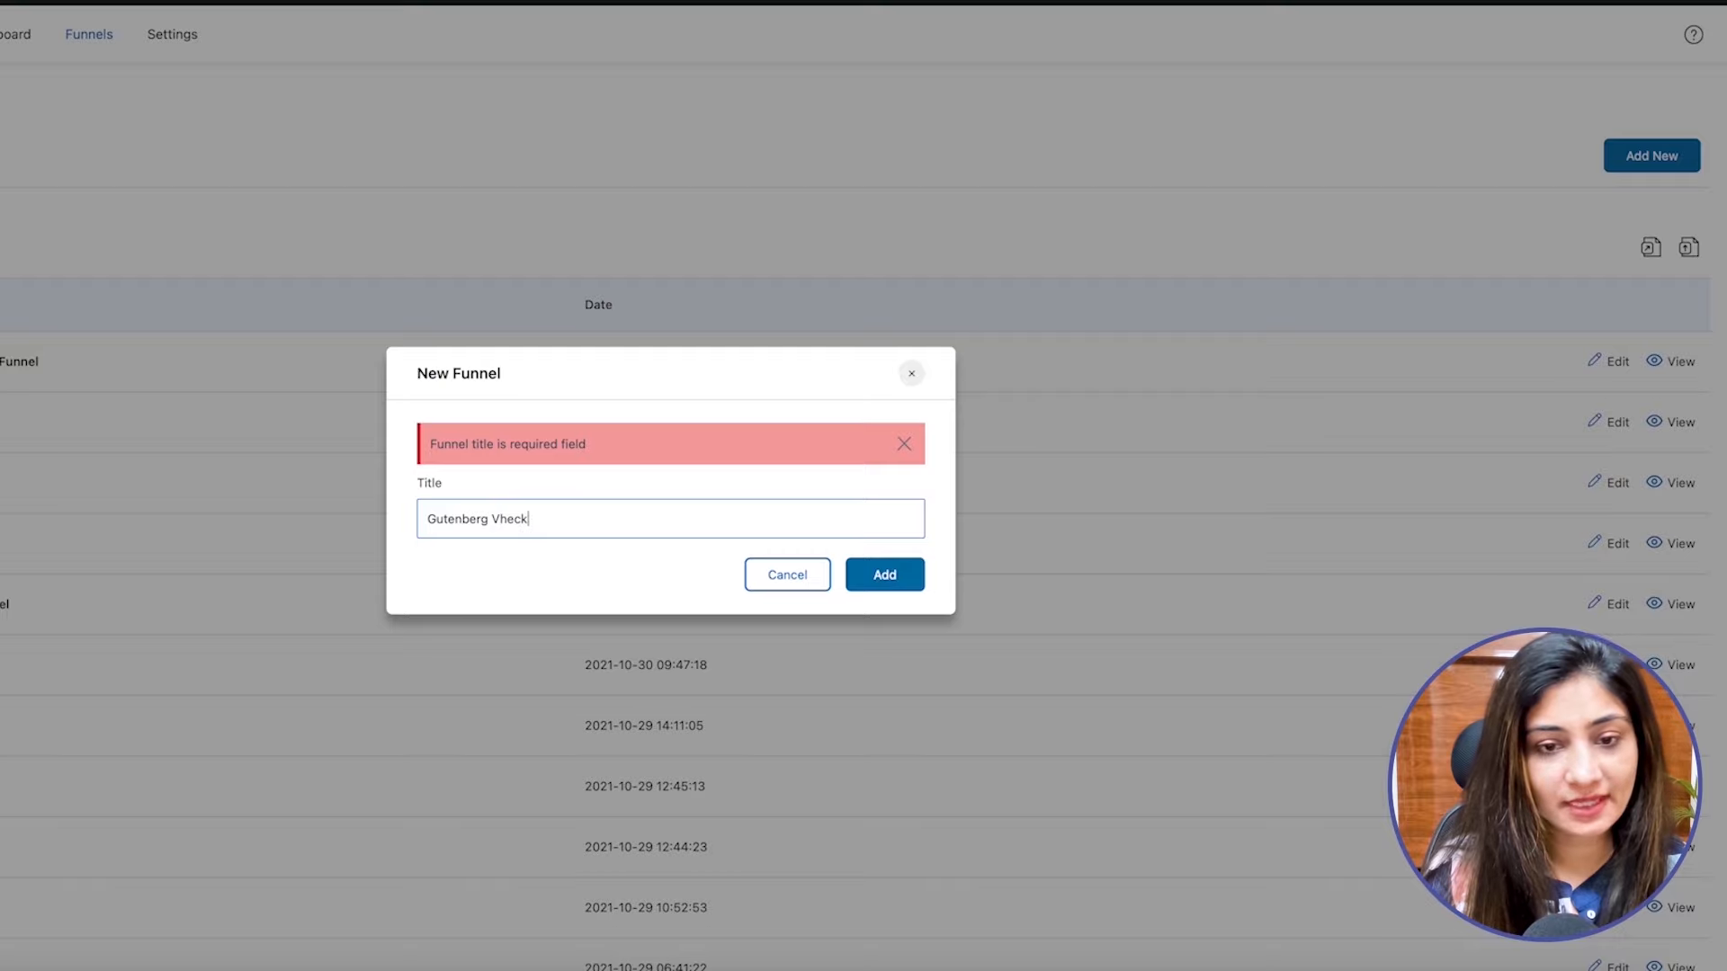
{"action": "left_click", "coordinate": [898, 582]}
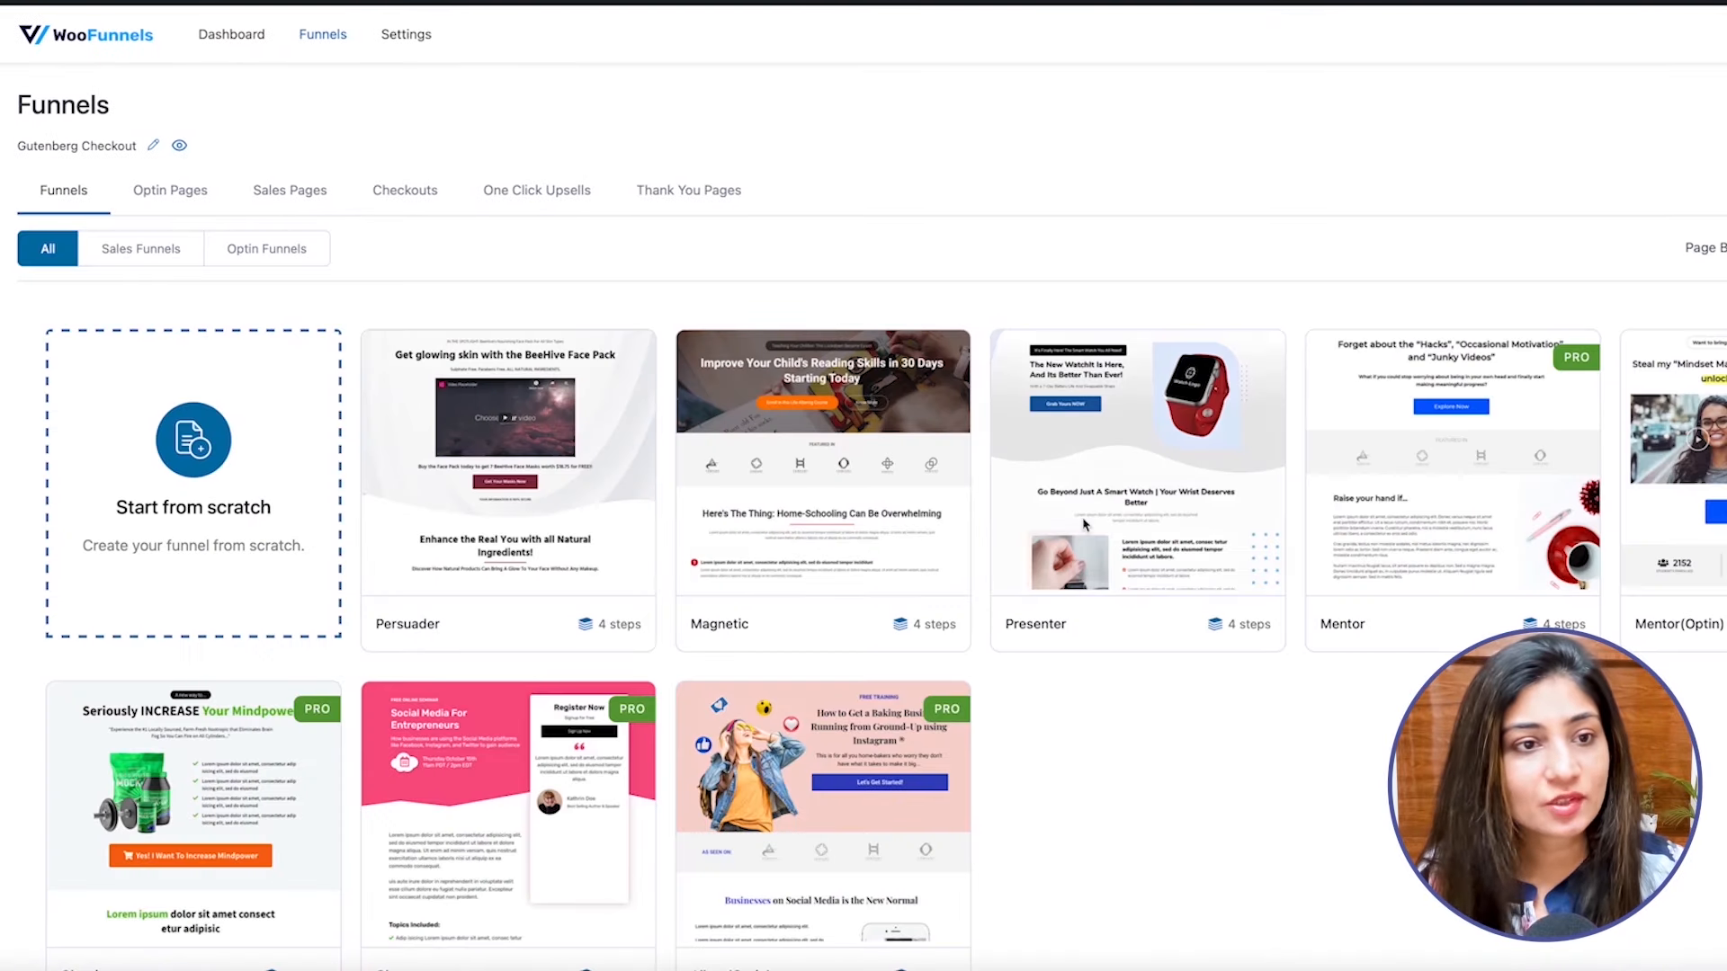
Compare the one-step, two-step and three-step versions of the available checkout templates.
{"action": "left_click", "coordinate": [399, 206]}
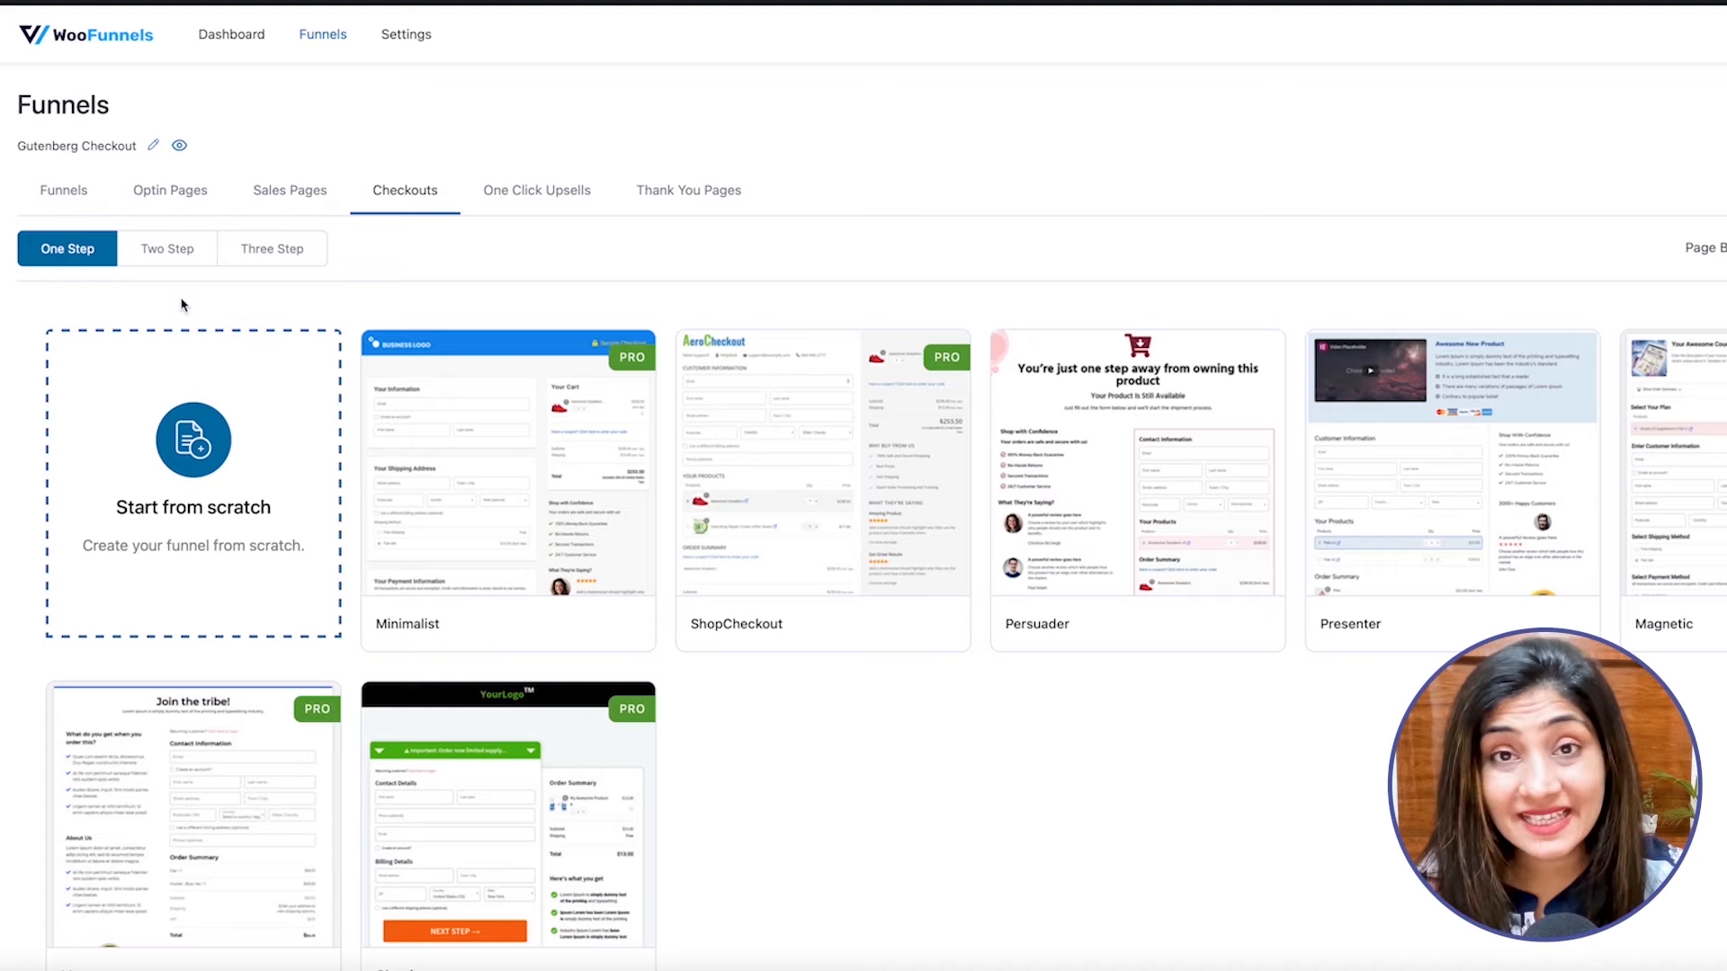
{"action": "left_click", "coordinate": [180, 254]}
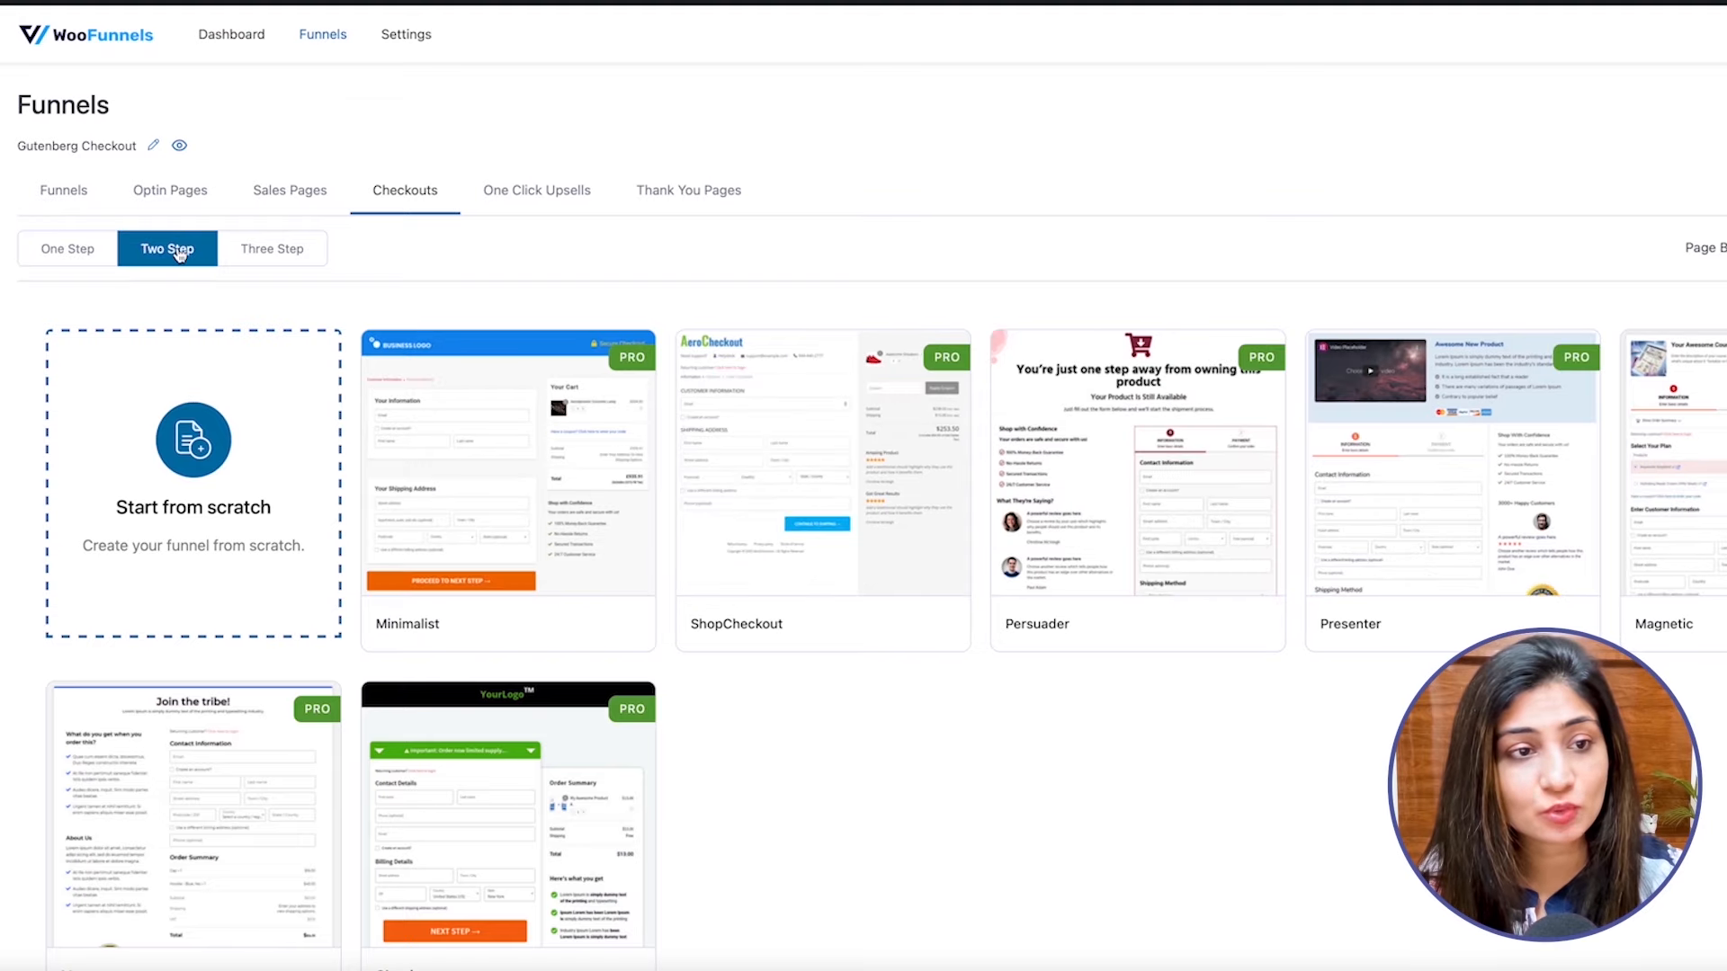
{"action": "left_click", "coordinate": [243, 256]}
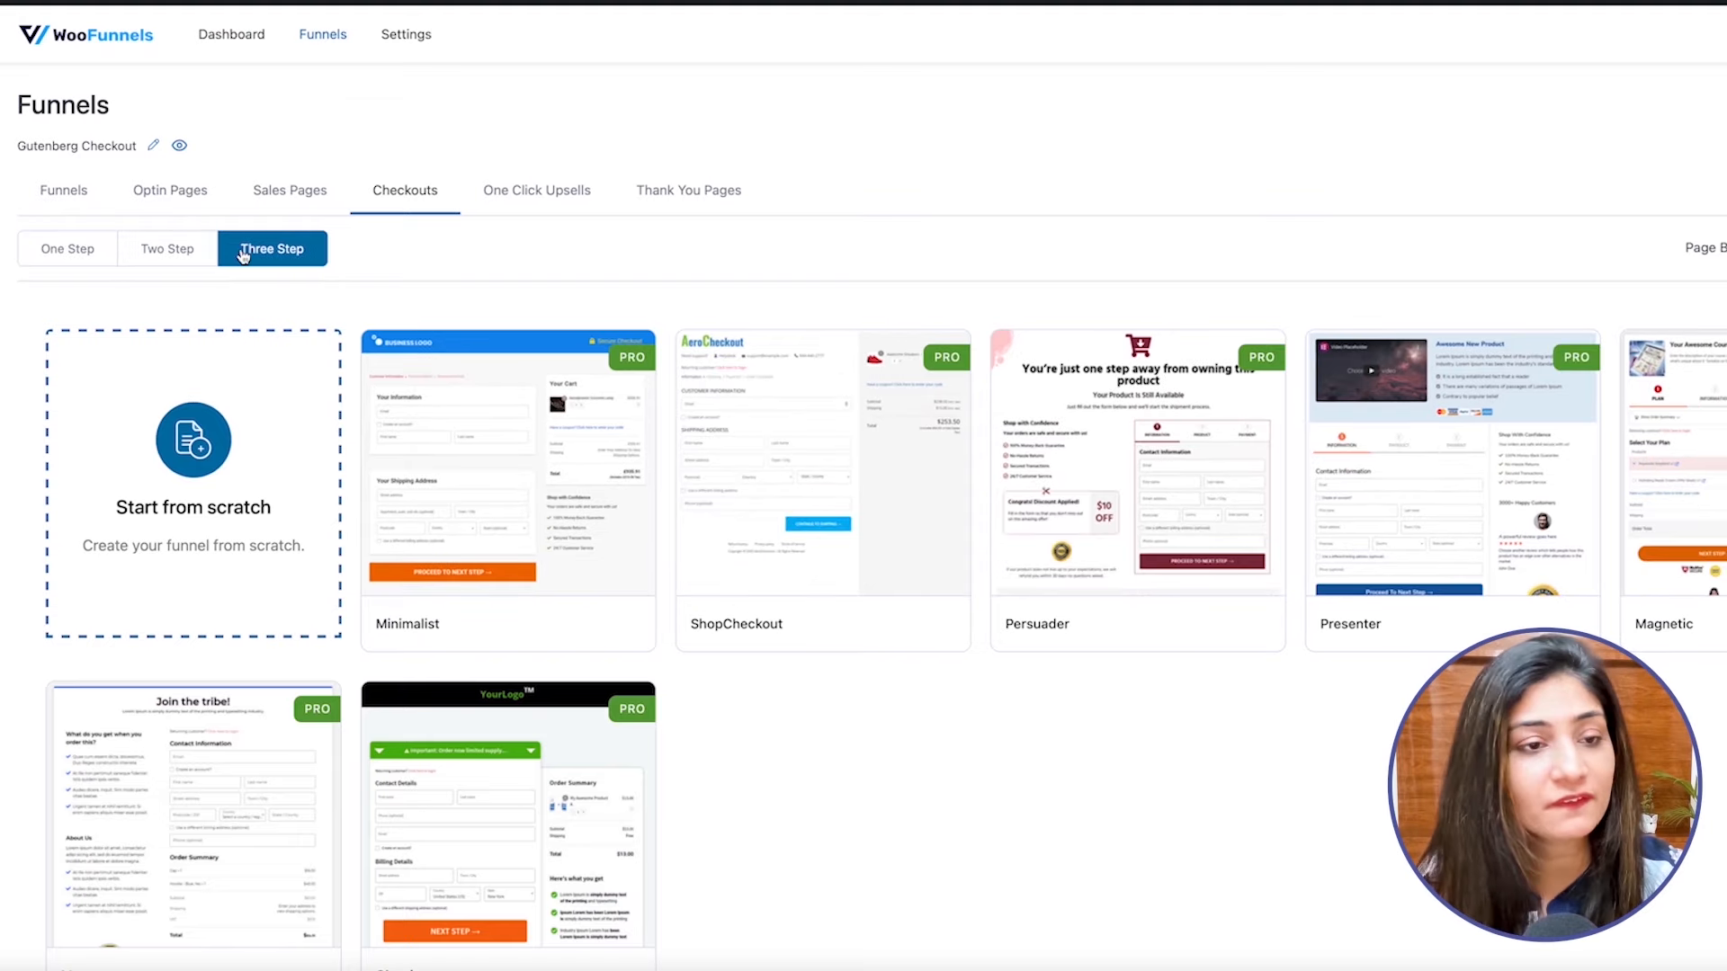
{"action": "left_click", "coordinate": [88, 259]}
{"action": "left_click", "coordinate": [196, 257]}
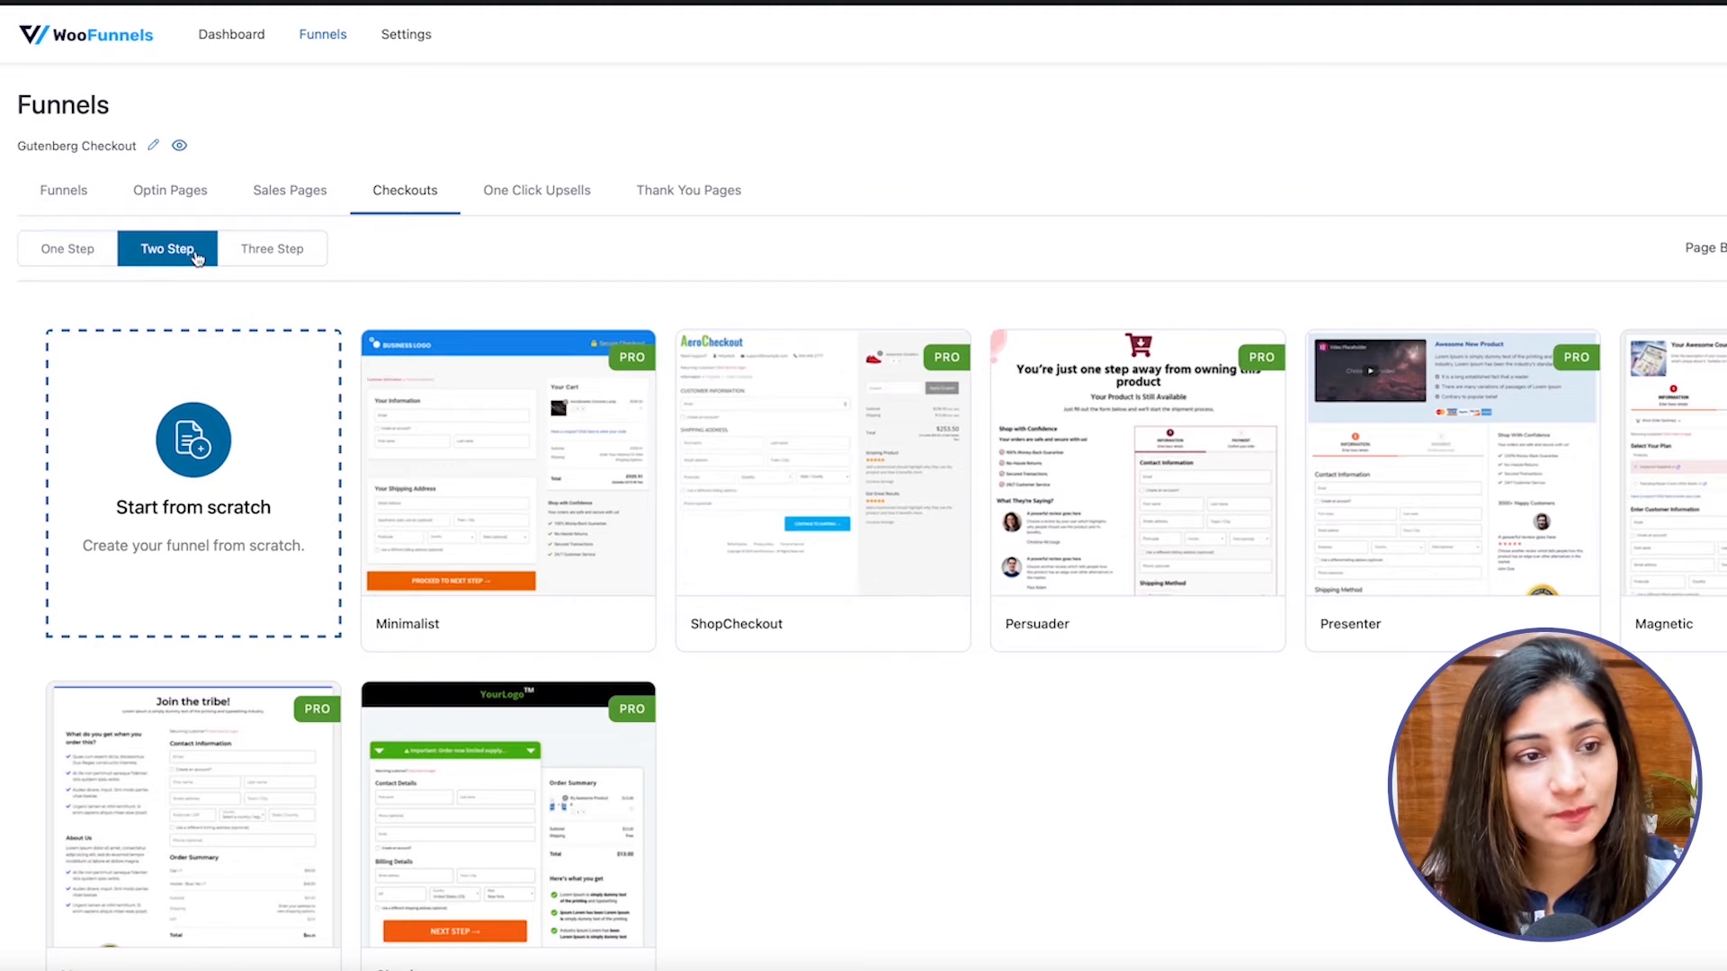
{"action": "left_click", "coordinate": [92, 259]}
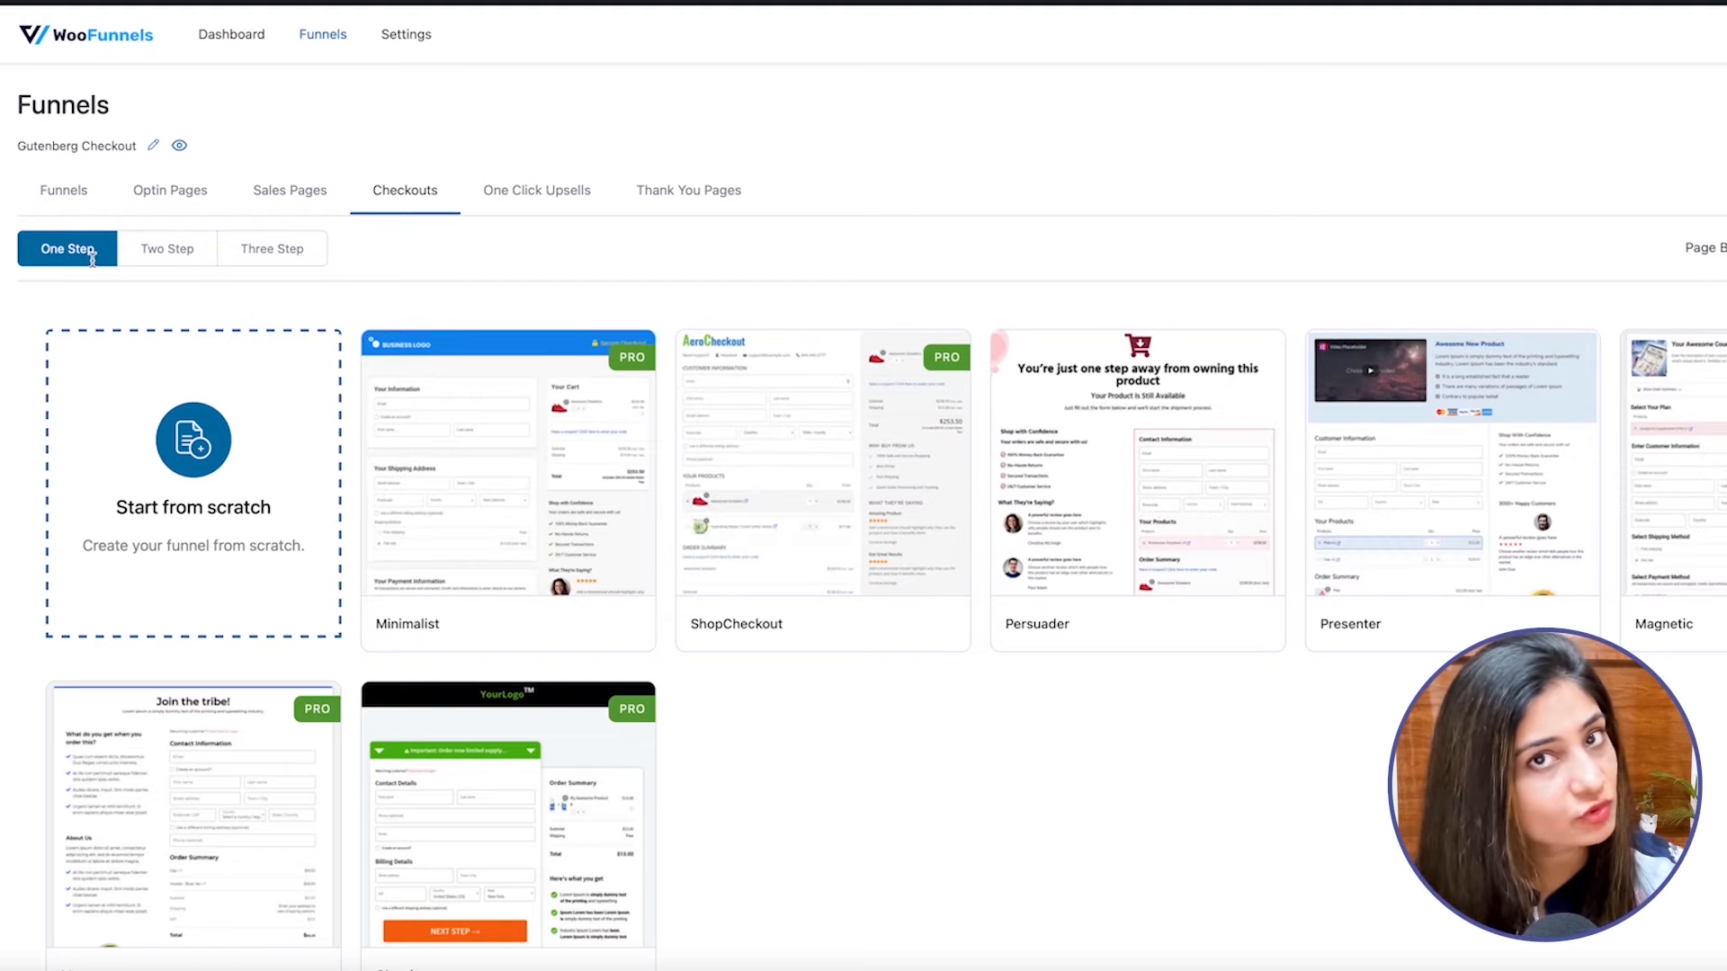
Import the two-step version of the Minimalist checkout template into the Gutenberg Checkout funnel.
{"action": "left_click", "coordinate": [134, 258]}
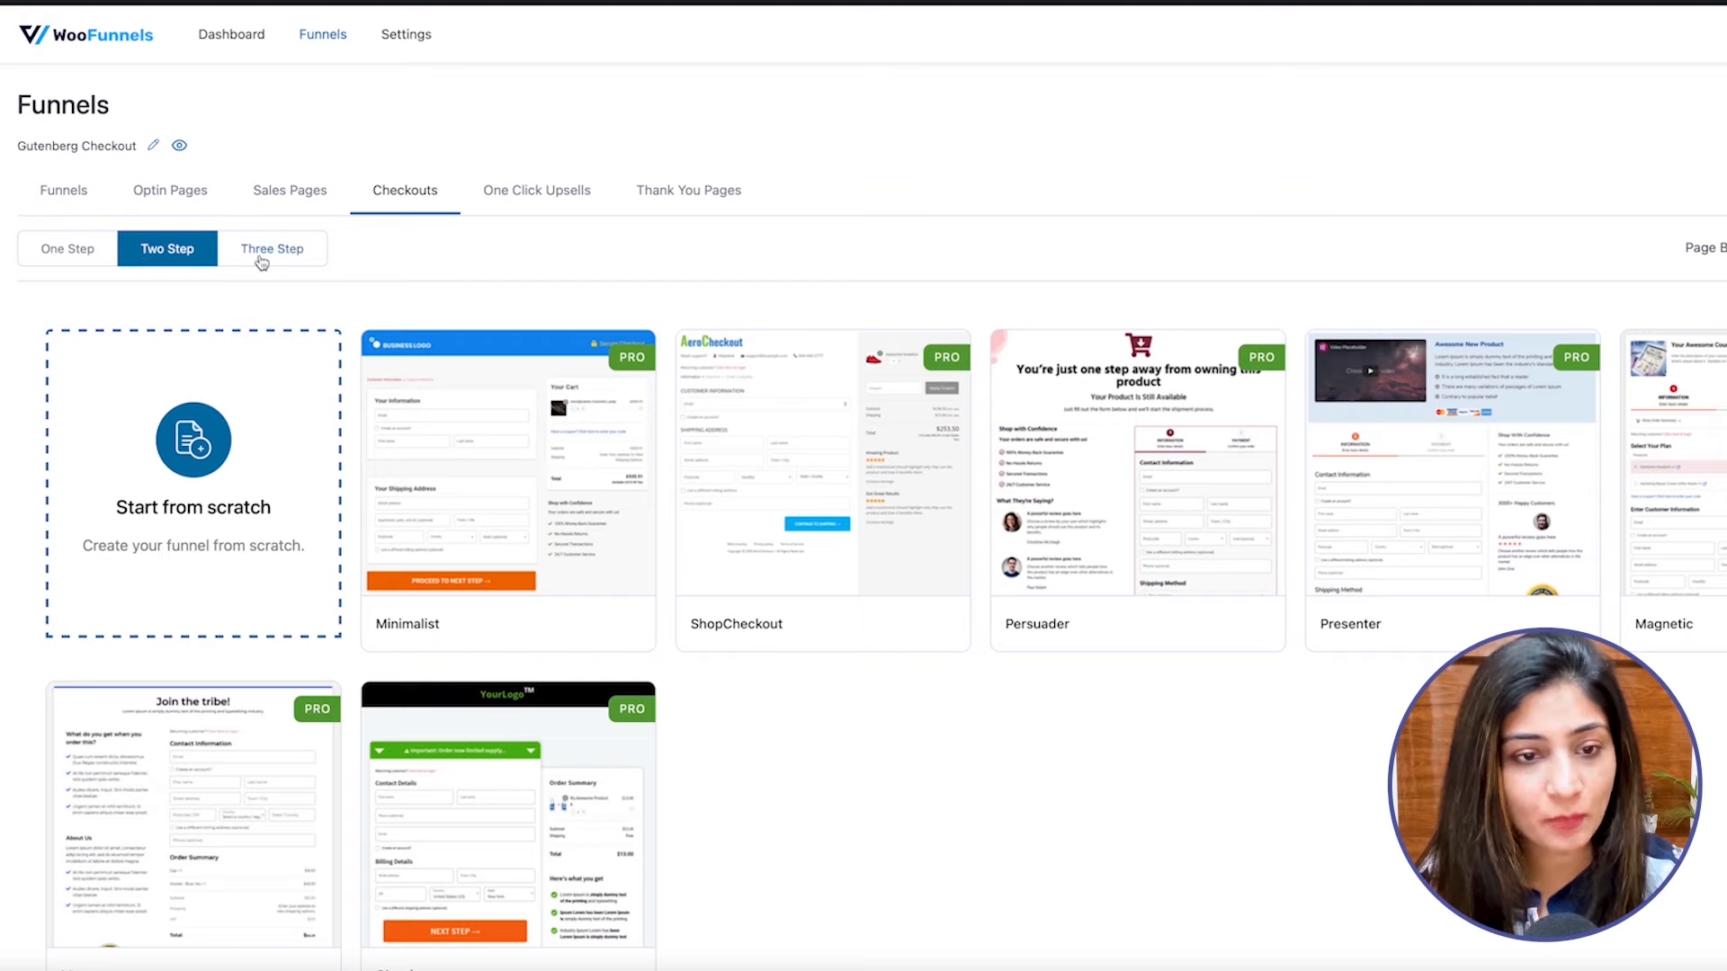
{"action": "scroll", "coordinate": [655, 262], "scroll_direction": "down", "scroll_amount": 2}
{"action": "mouse_move", "coordinate": [522, 322]}
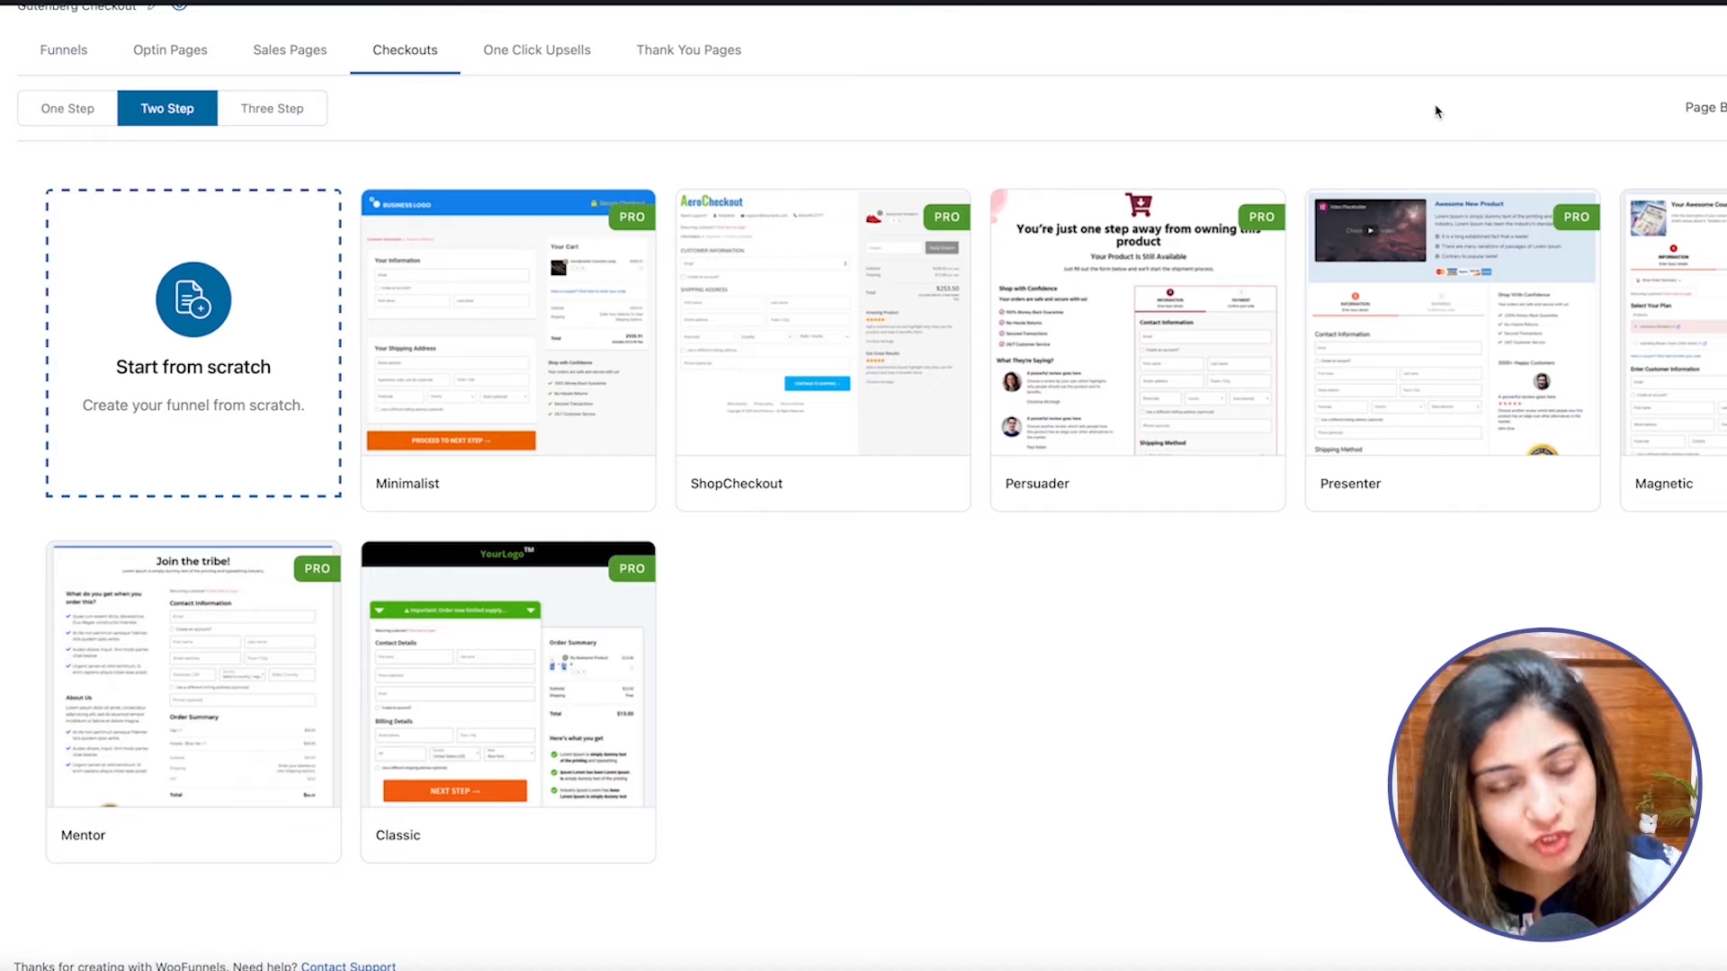
{"action": "mouse_move", "coordinate": [722, 351]}
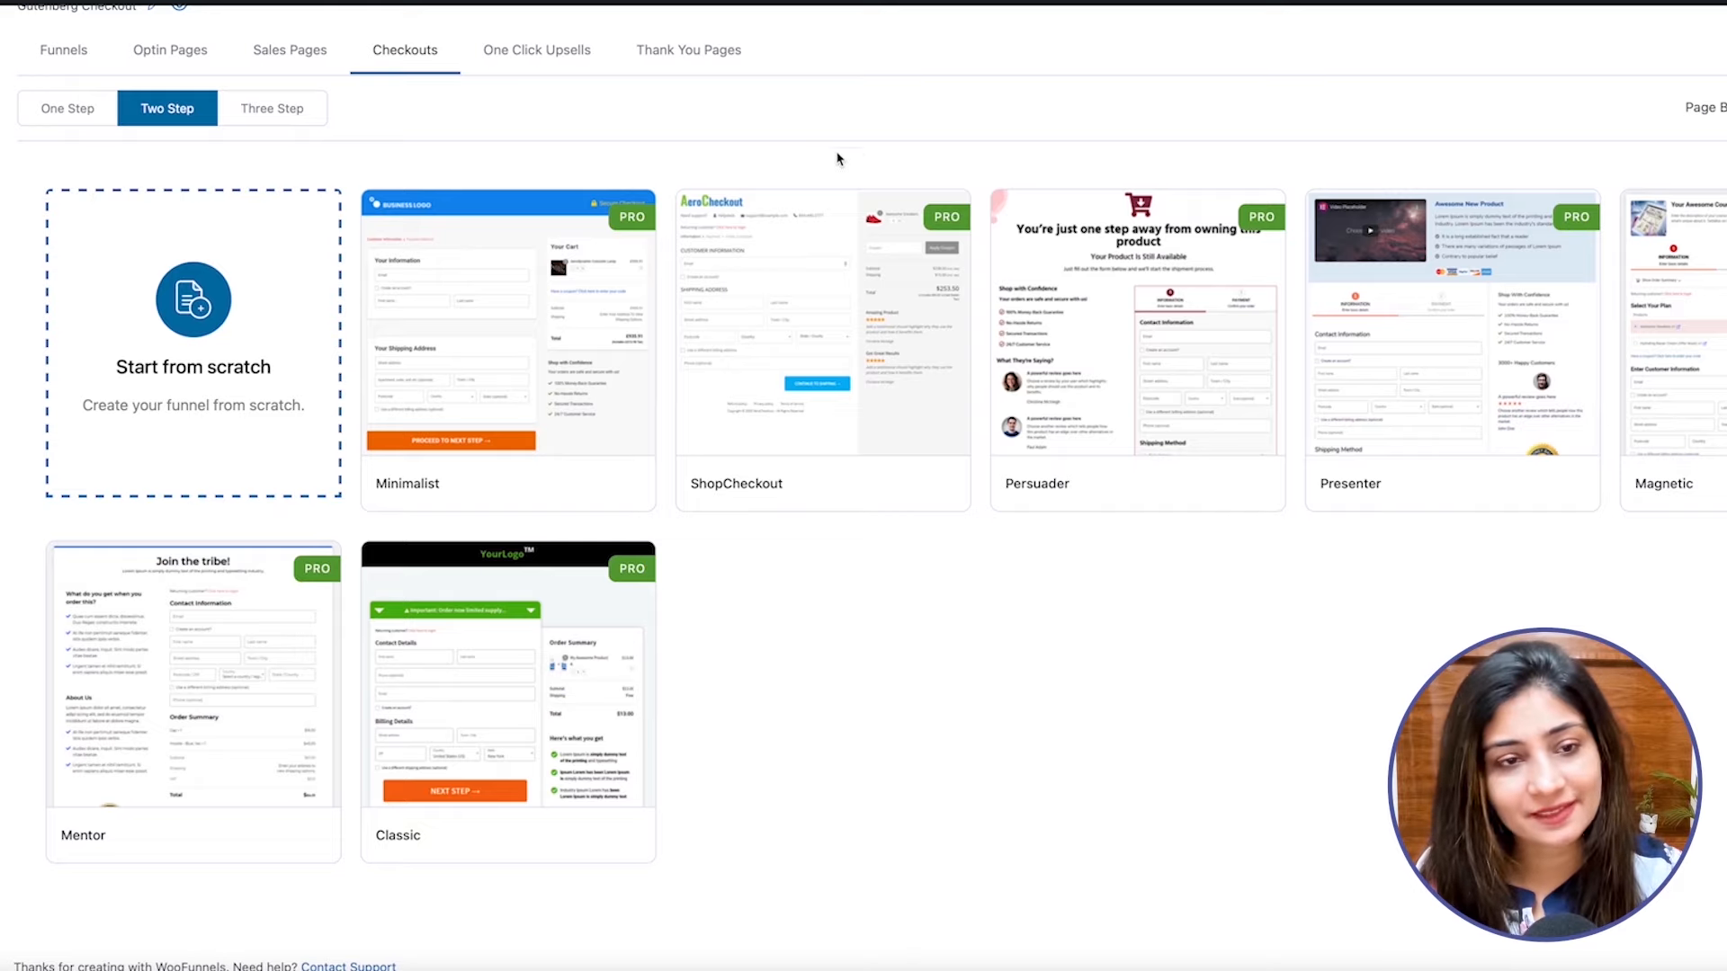
{"action": "mouse_move", "coordinate": [503, 308]}
{"action": "left_click", "coordinate": [498, 344]}
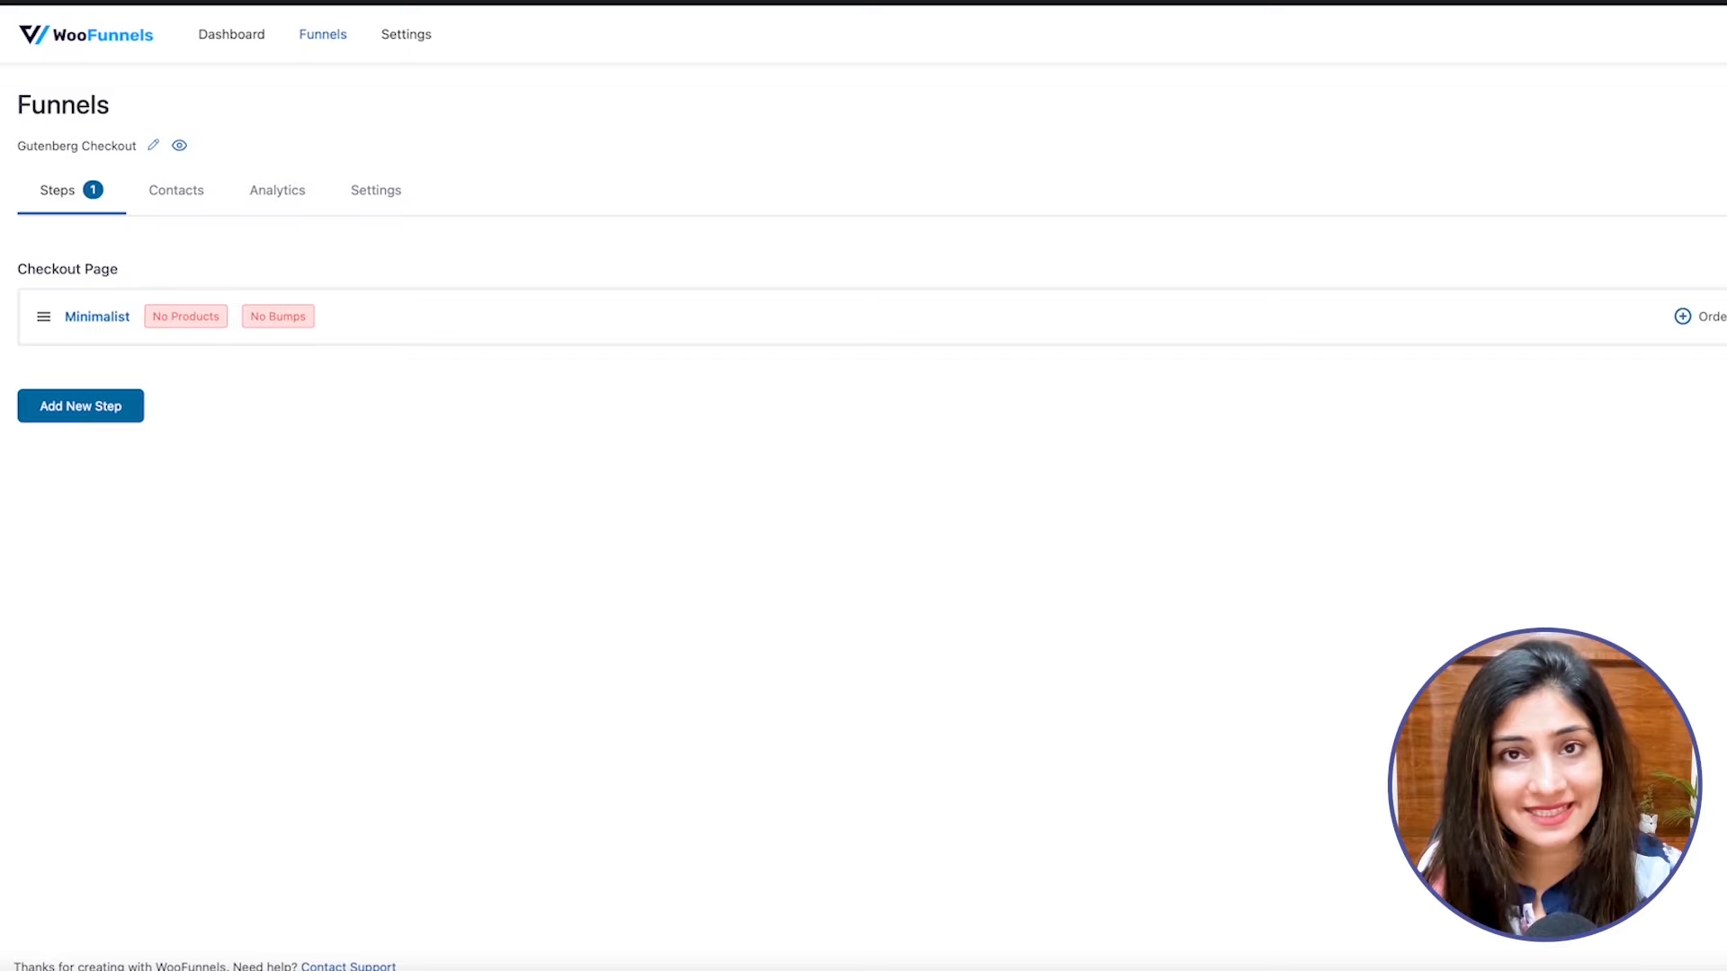
Remove the Shipping Address field from Step 1 of the Minimalist checkout page's form.
{"action": "left_click", "coordinate": [98, 317]}
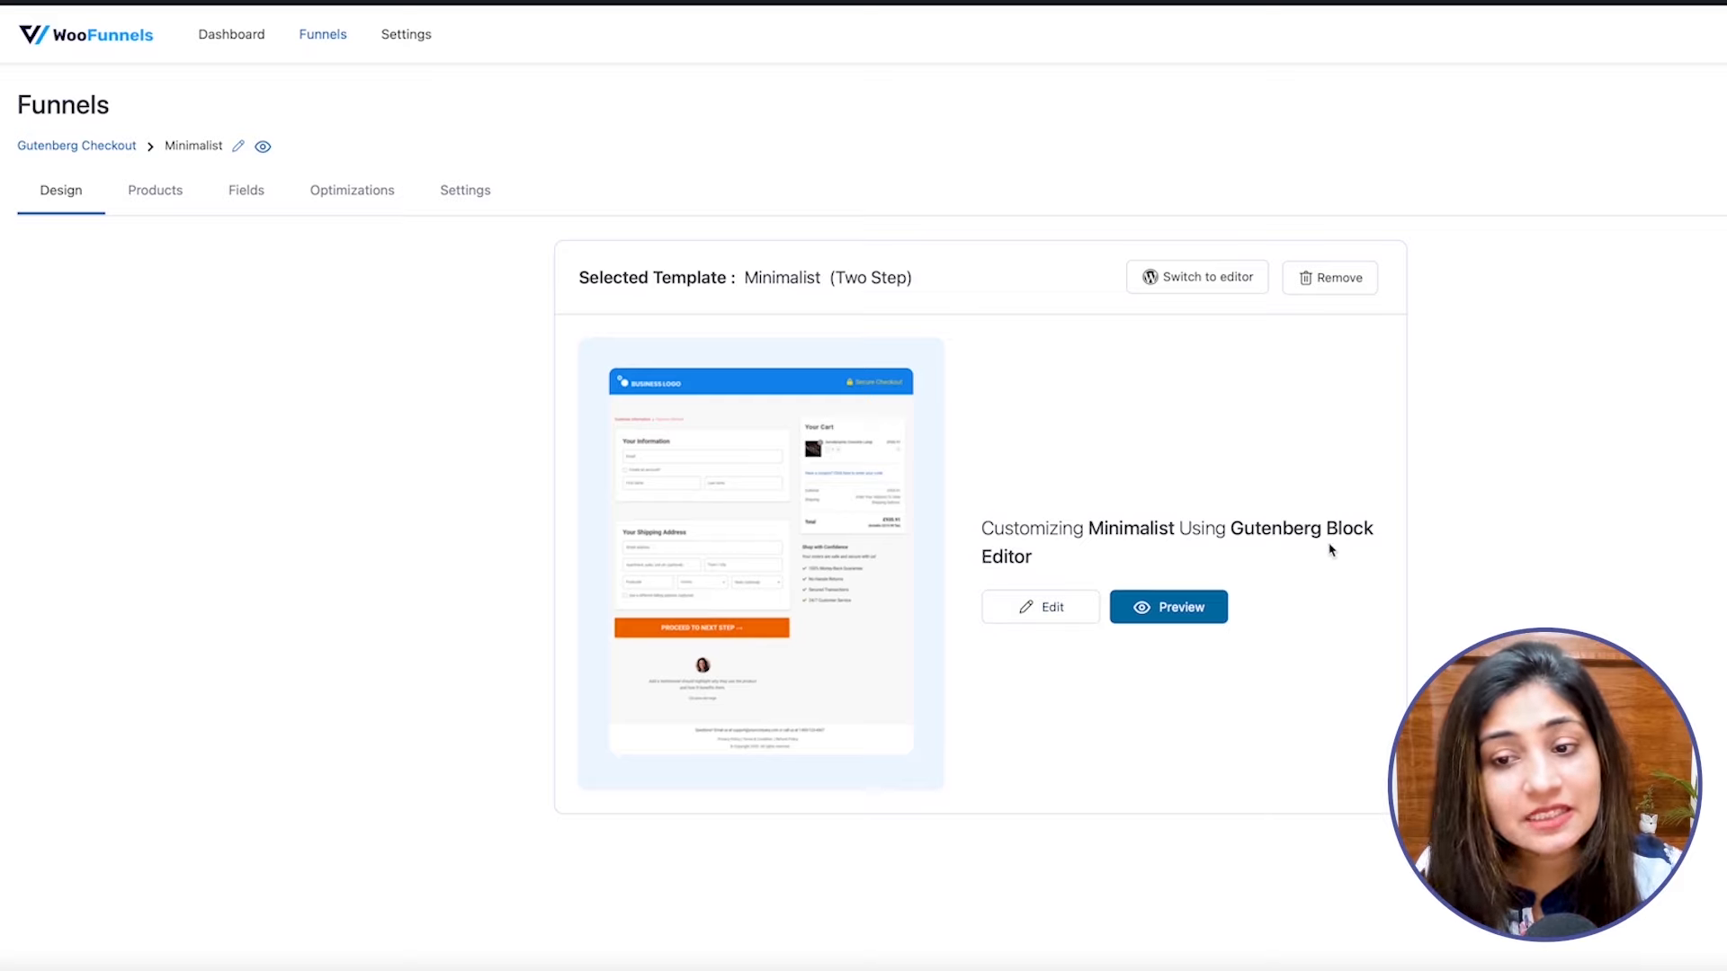
{"action": "left_click_drag", "start_coordinate": [1243, 528], "coordinate": [1312, 557]}
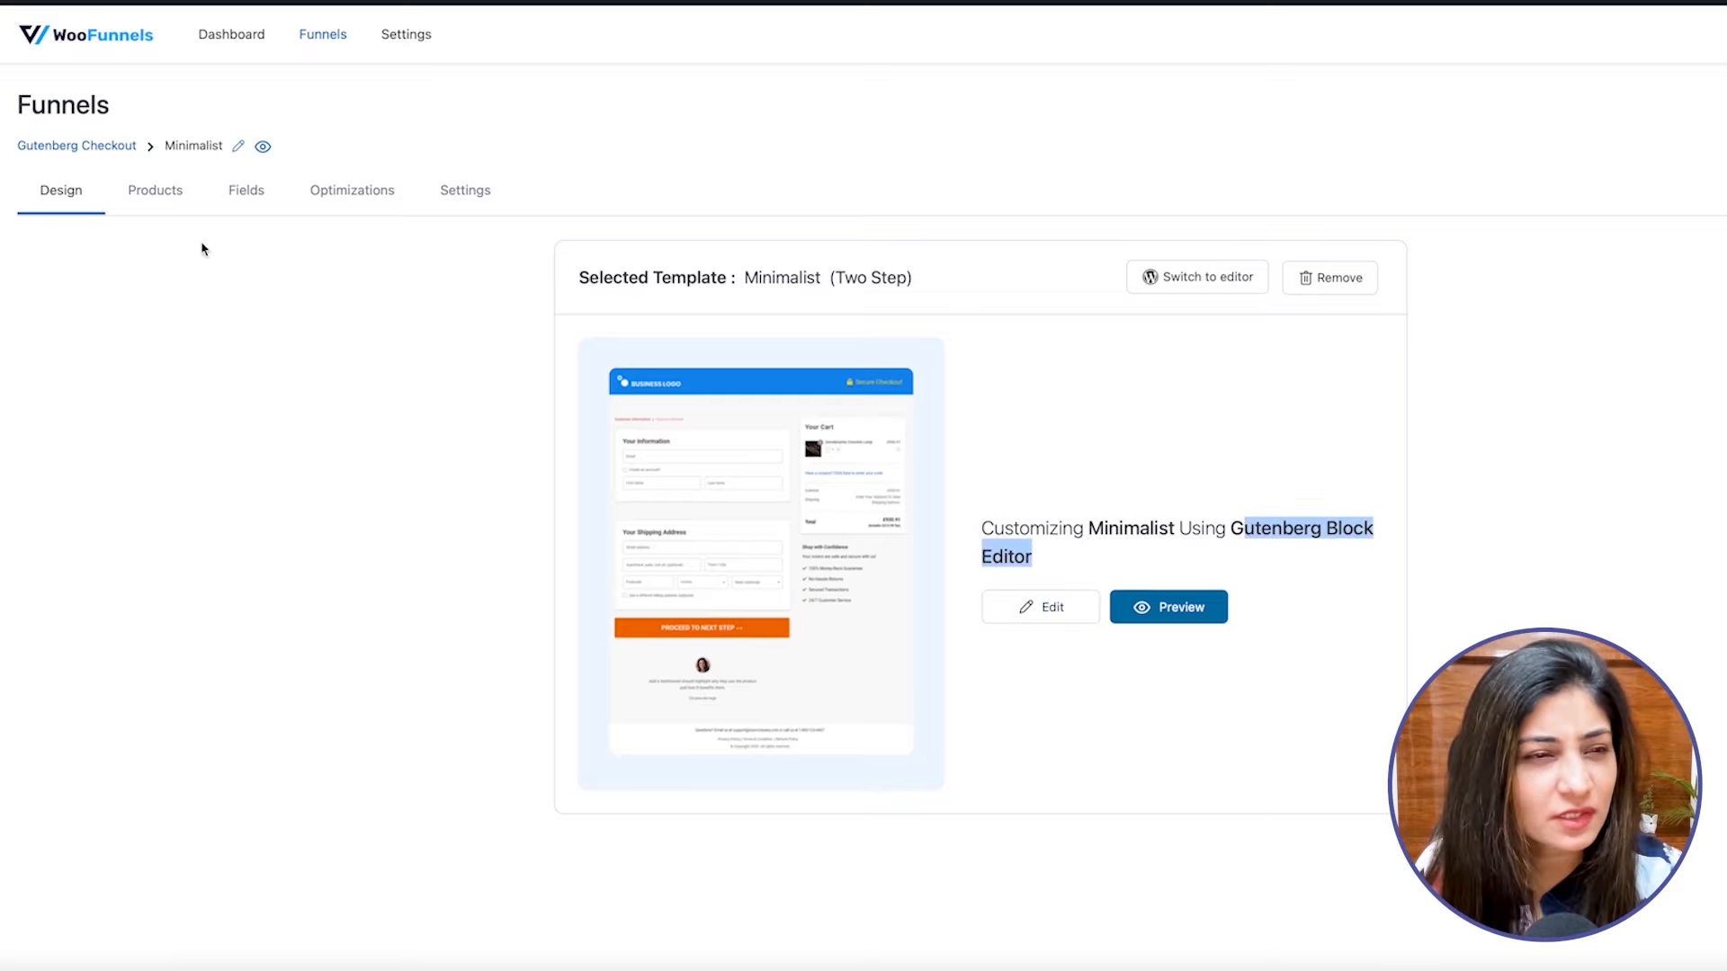
{"action": "left_click", "coordinate": [244, 202]}
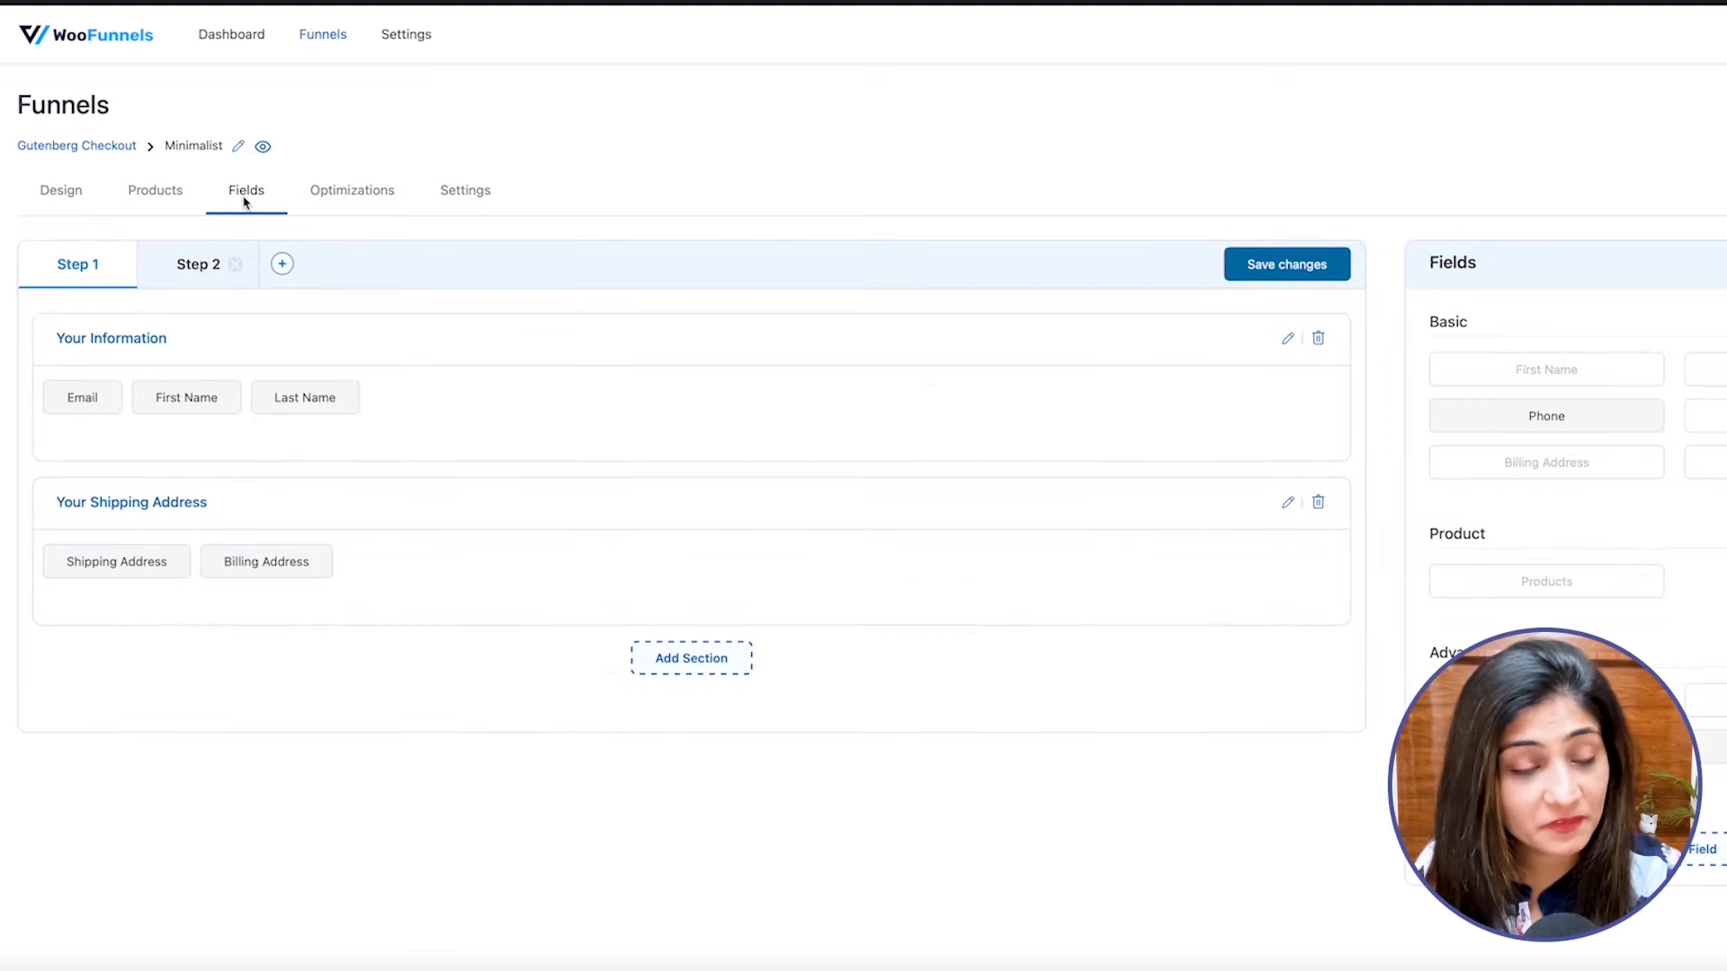
{"action": "left_click", "coordinate": [188, 548]}
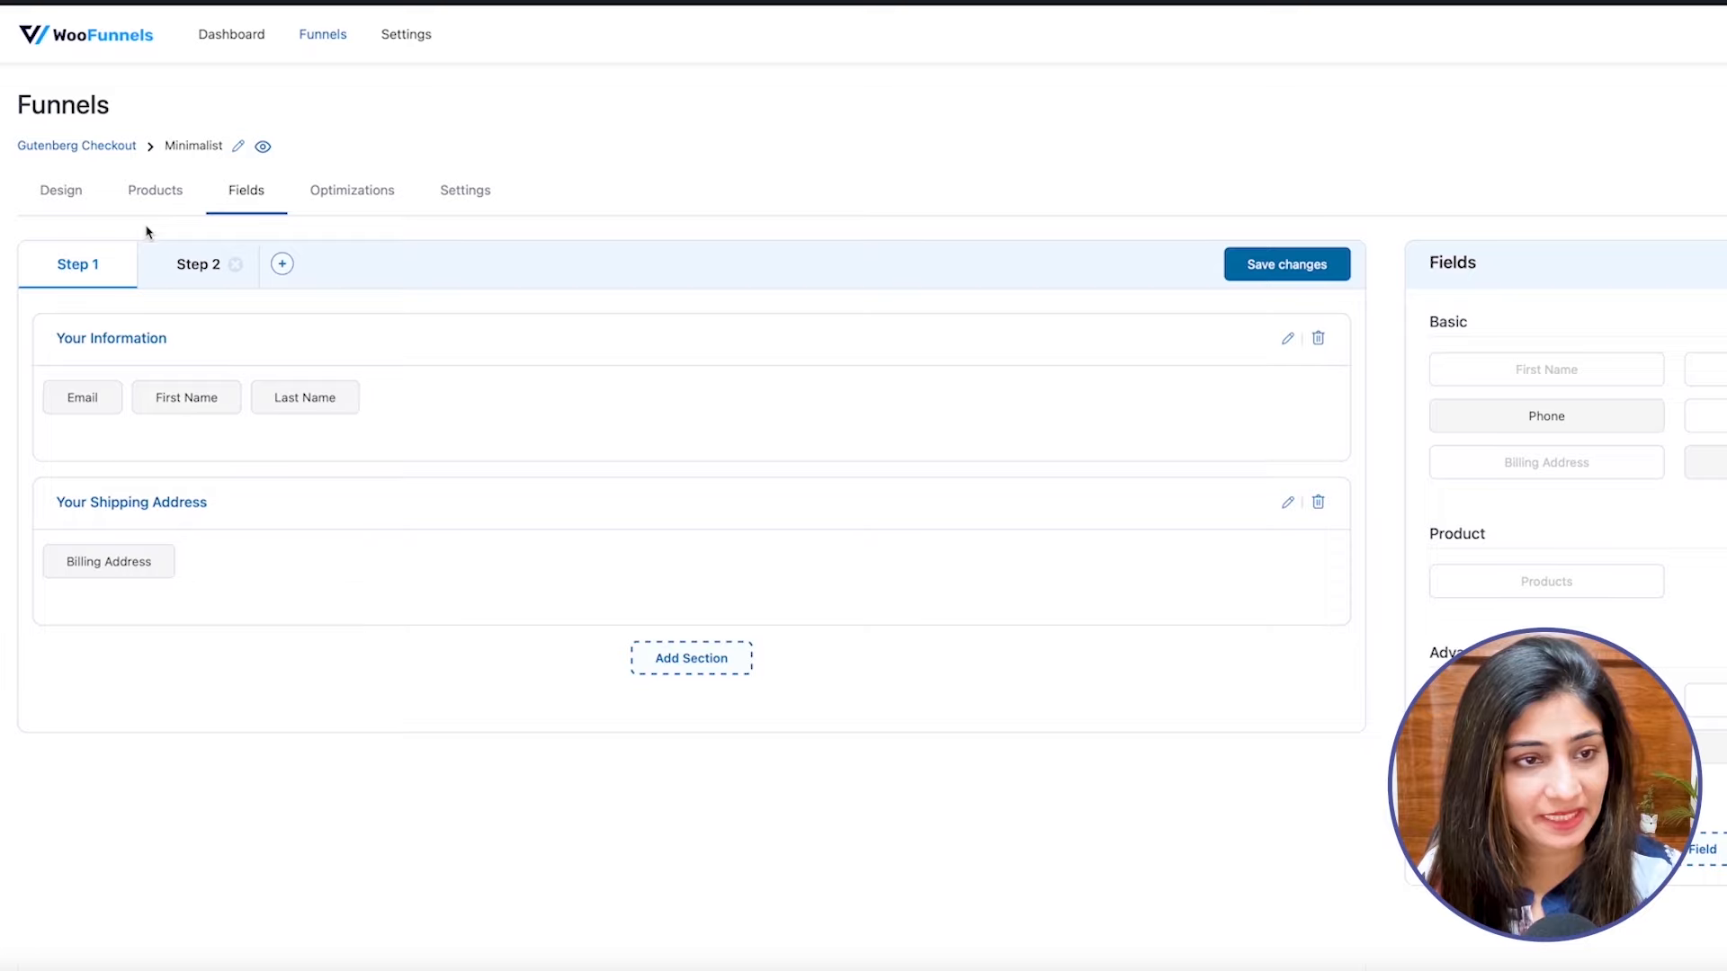
Delete the Your Shipping Methods section from Step 2 of the checkout form and save the changes.
{"action": "left_click", "coordinate": [191, 263]}
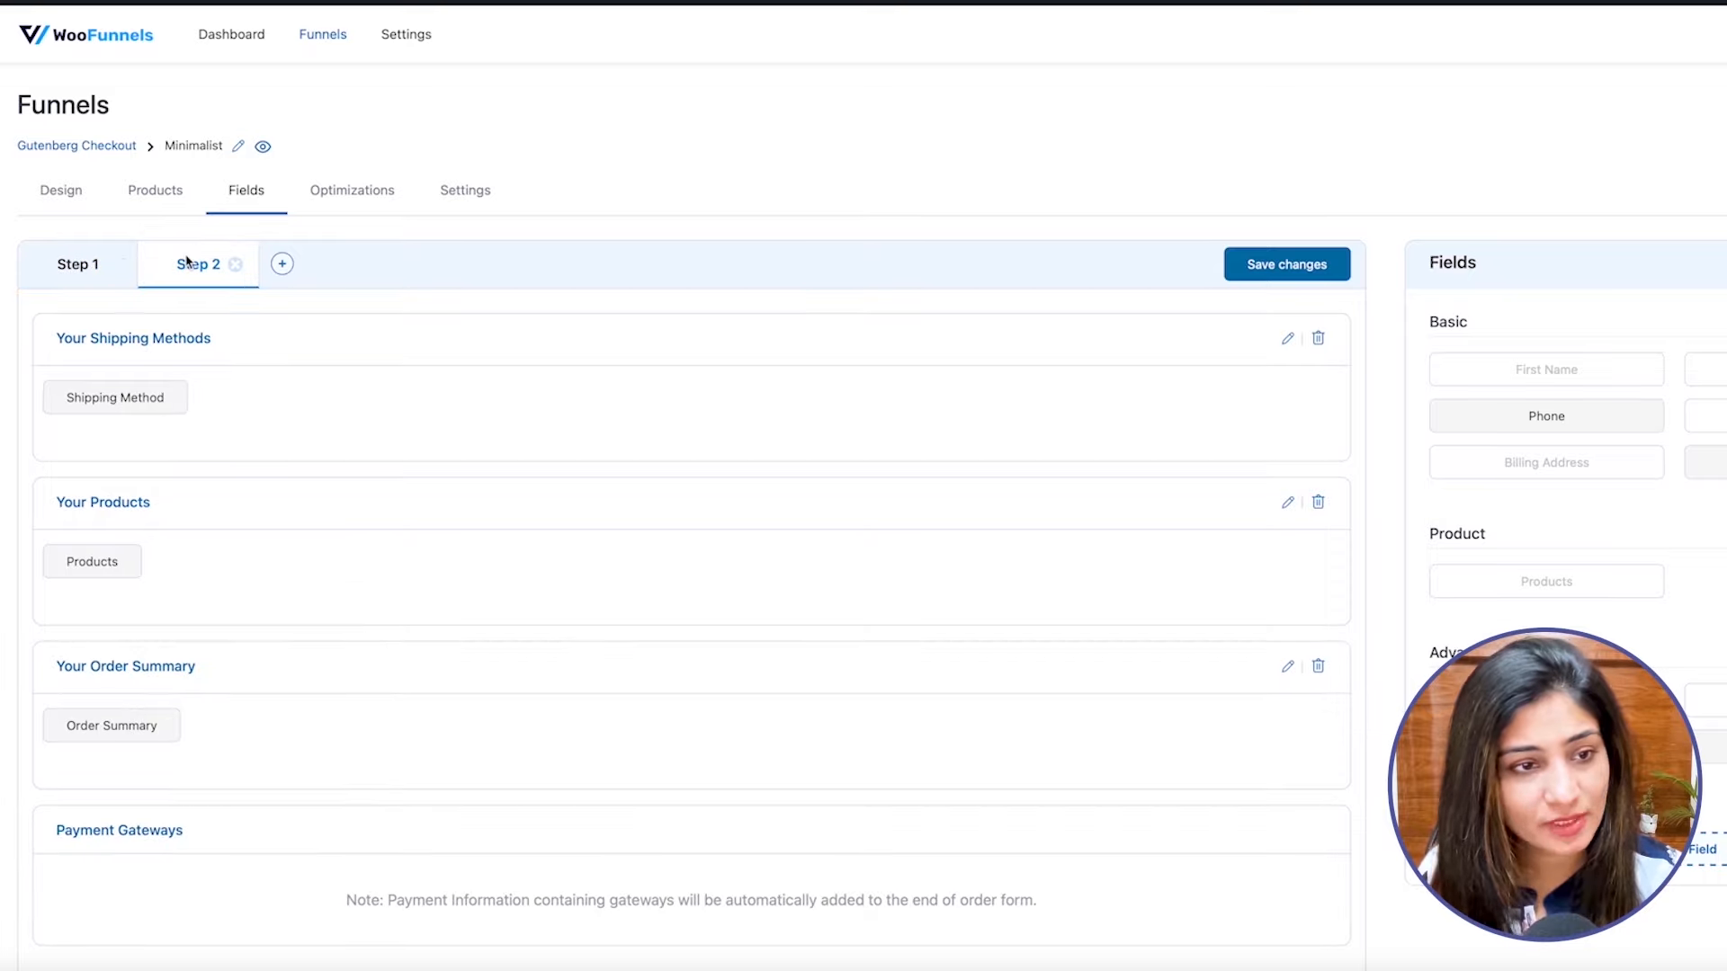
{"action": "left_click", "coordinate": [1319, 339]}
{"action": "left_click", "coordinate": [955, 541]}
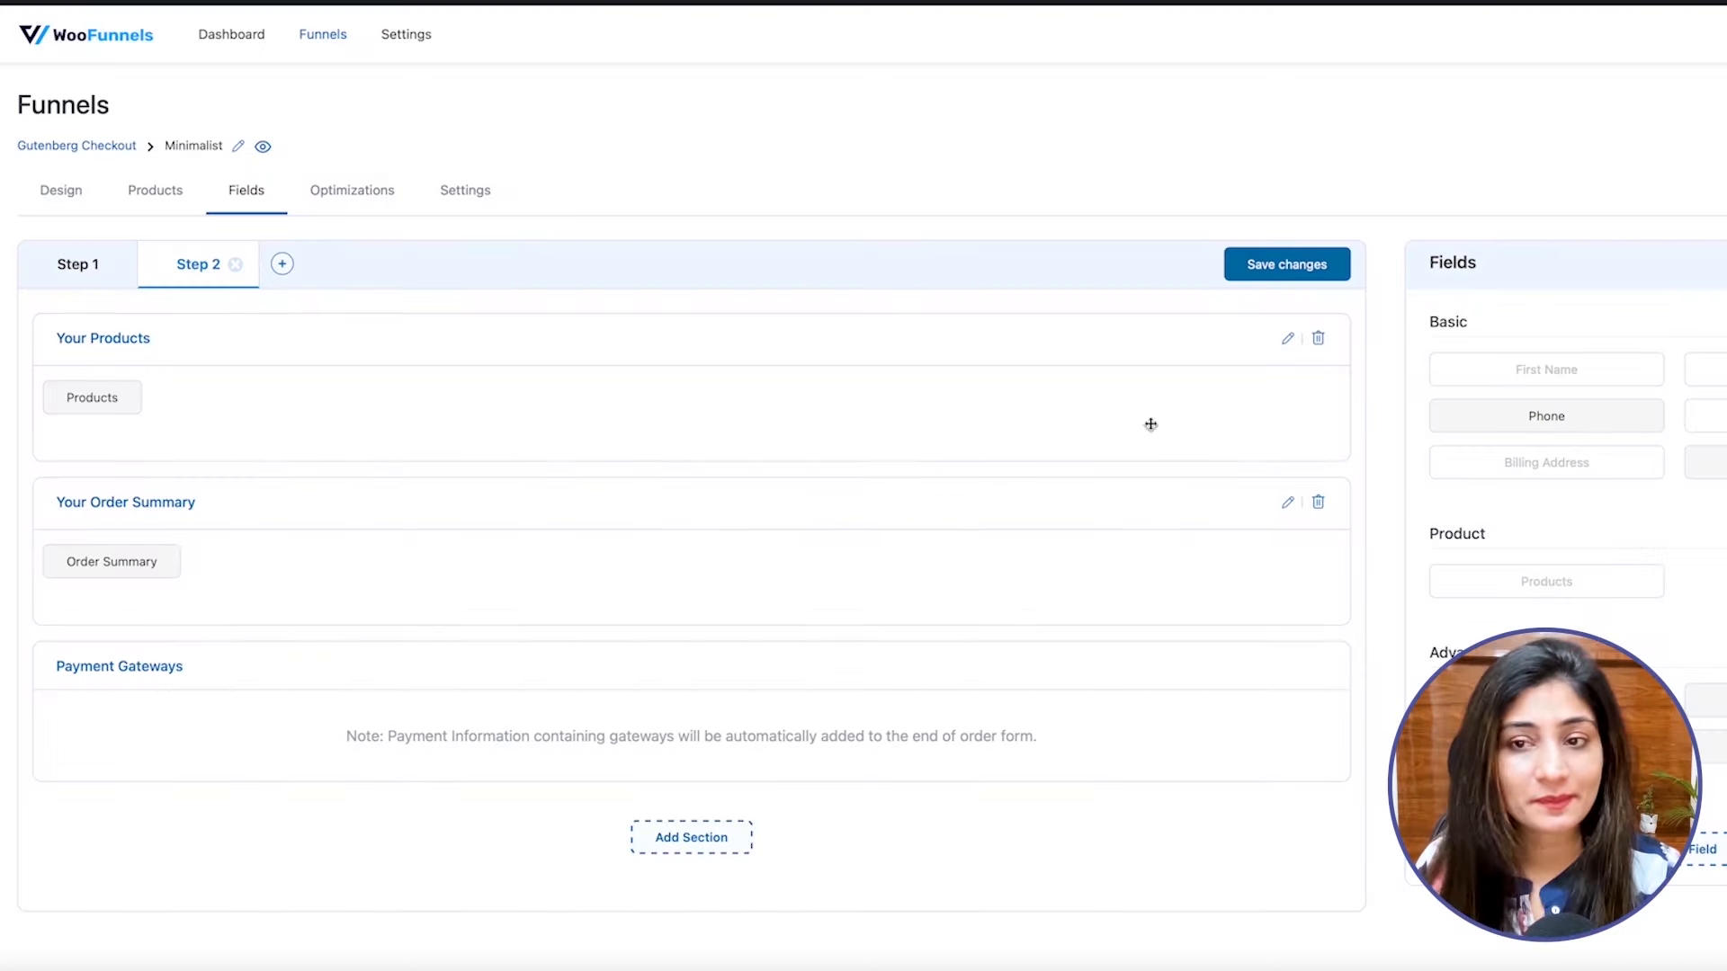
{"action": "left_click", "coordinate": [1268, 274]}
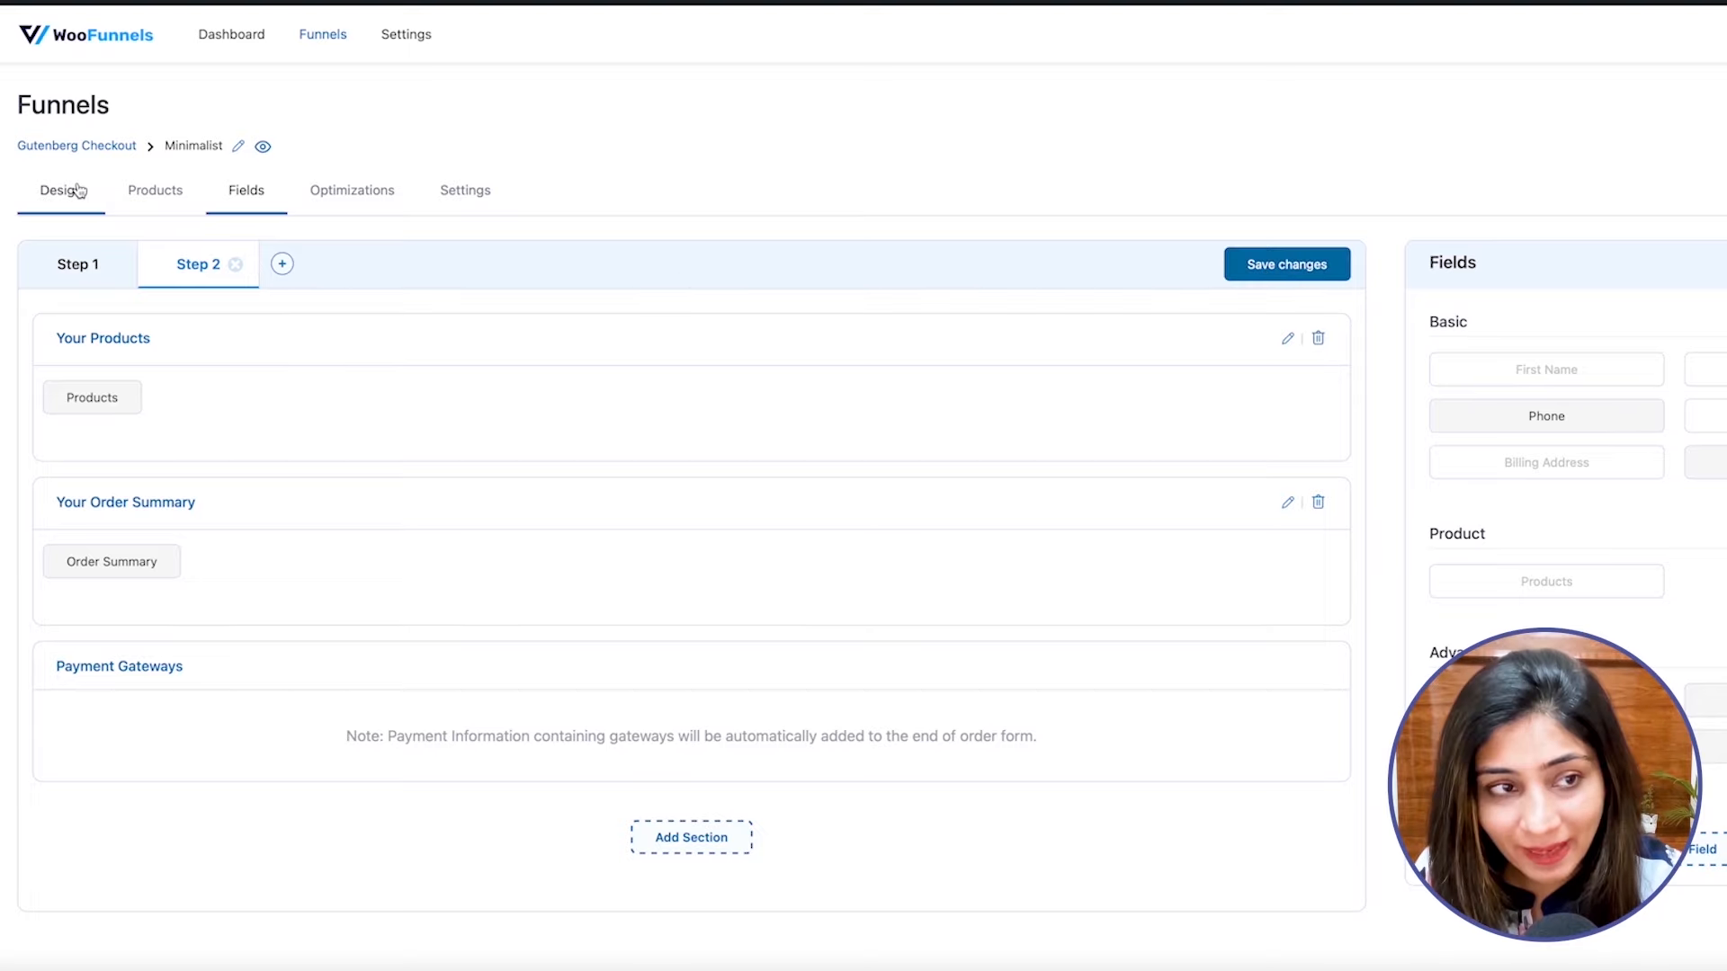
Open the two-step Minimalist checkout page's design for editing in the Gutenberg block editor and select the Checkout Form block.
{"action": "left_click", "coordinate": [75, 192]}
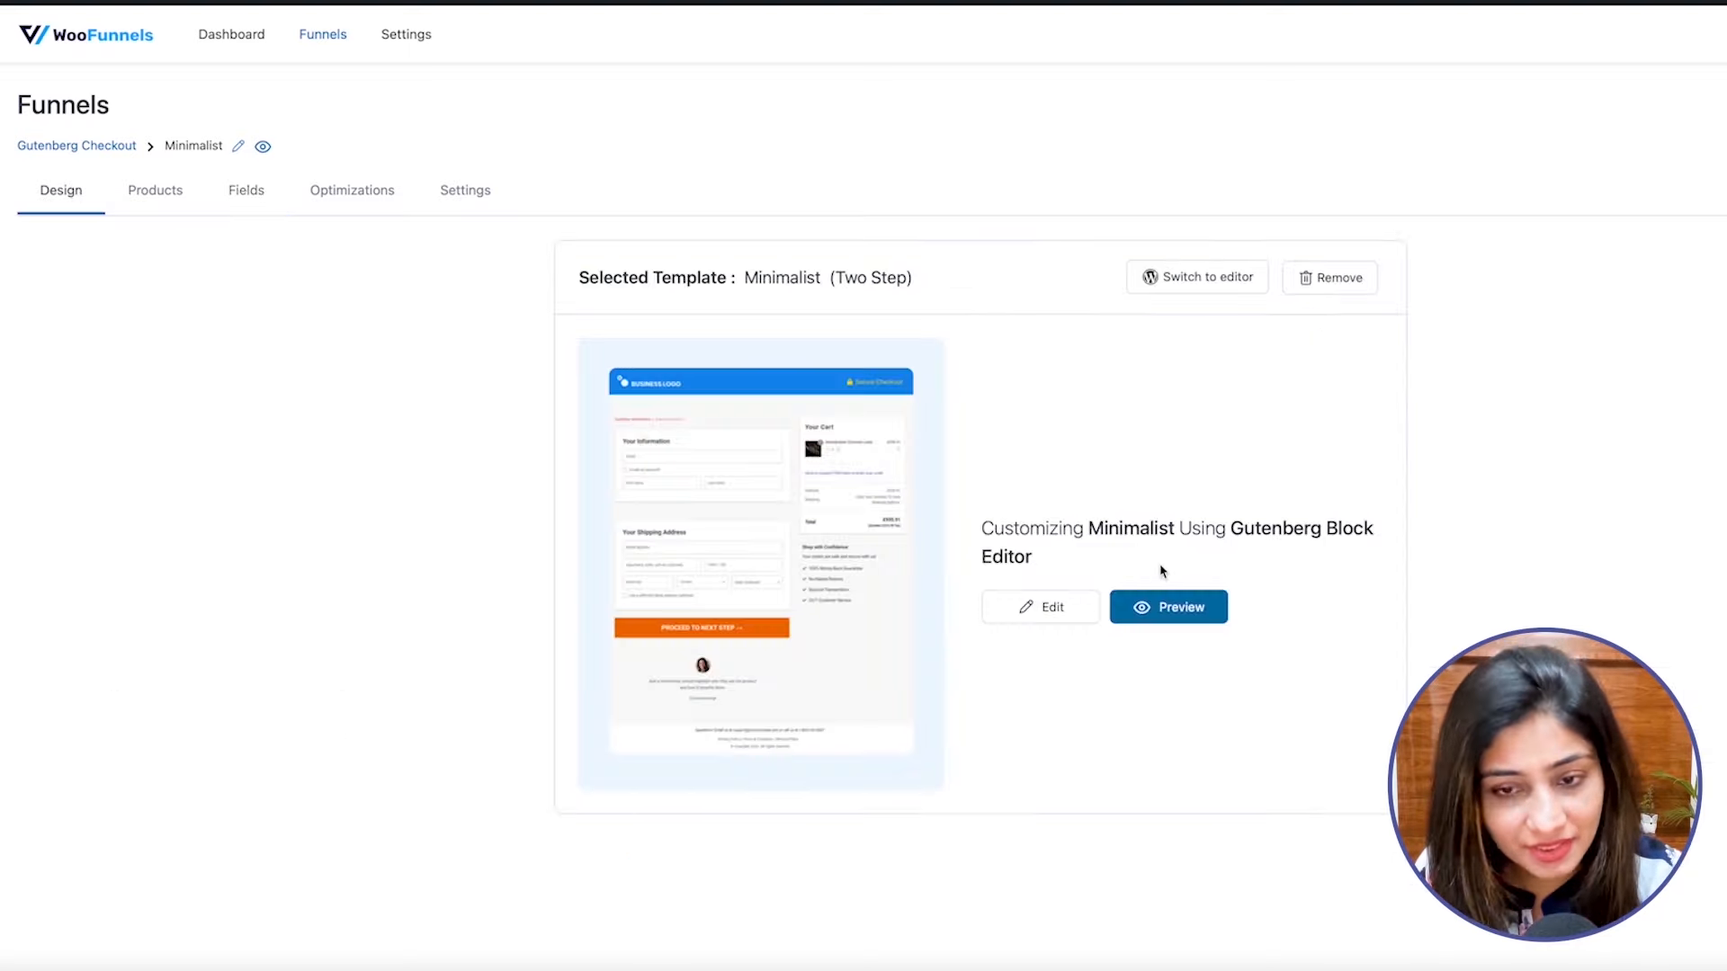
{"action": "left_click", "coordinate": [1040, 608]}
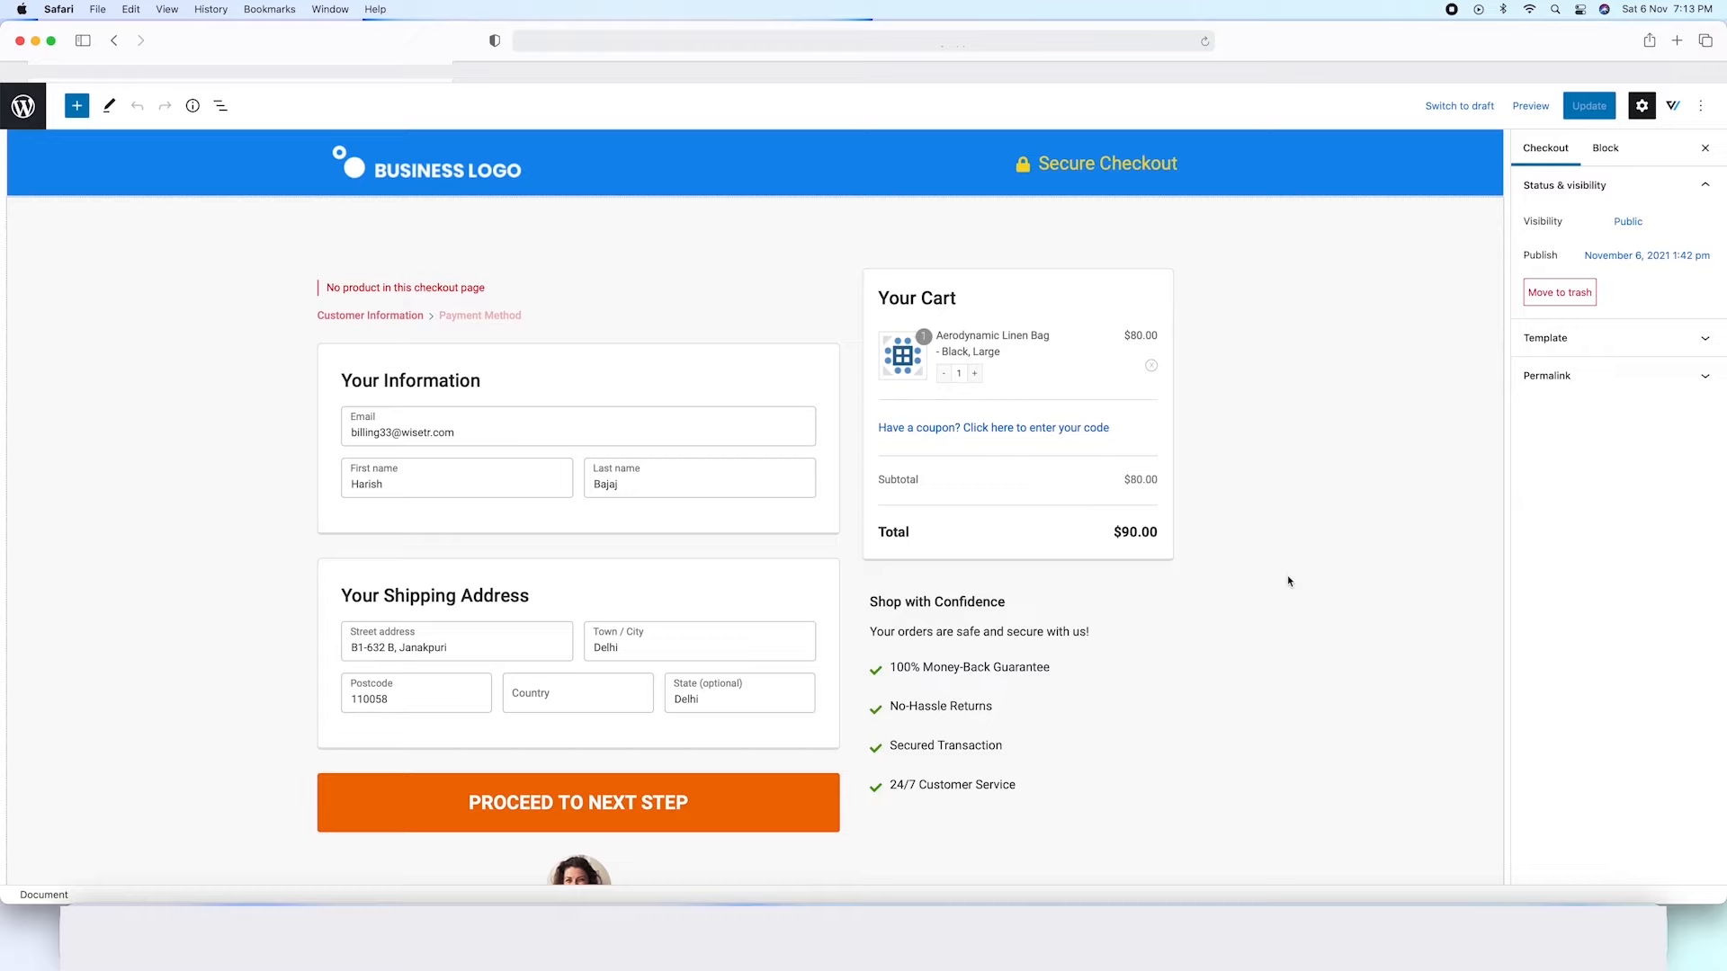
{"action": "left_click", "coordinate": [731, 389]}
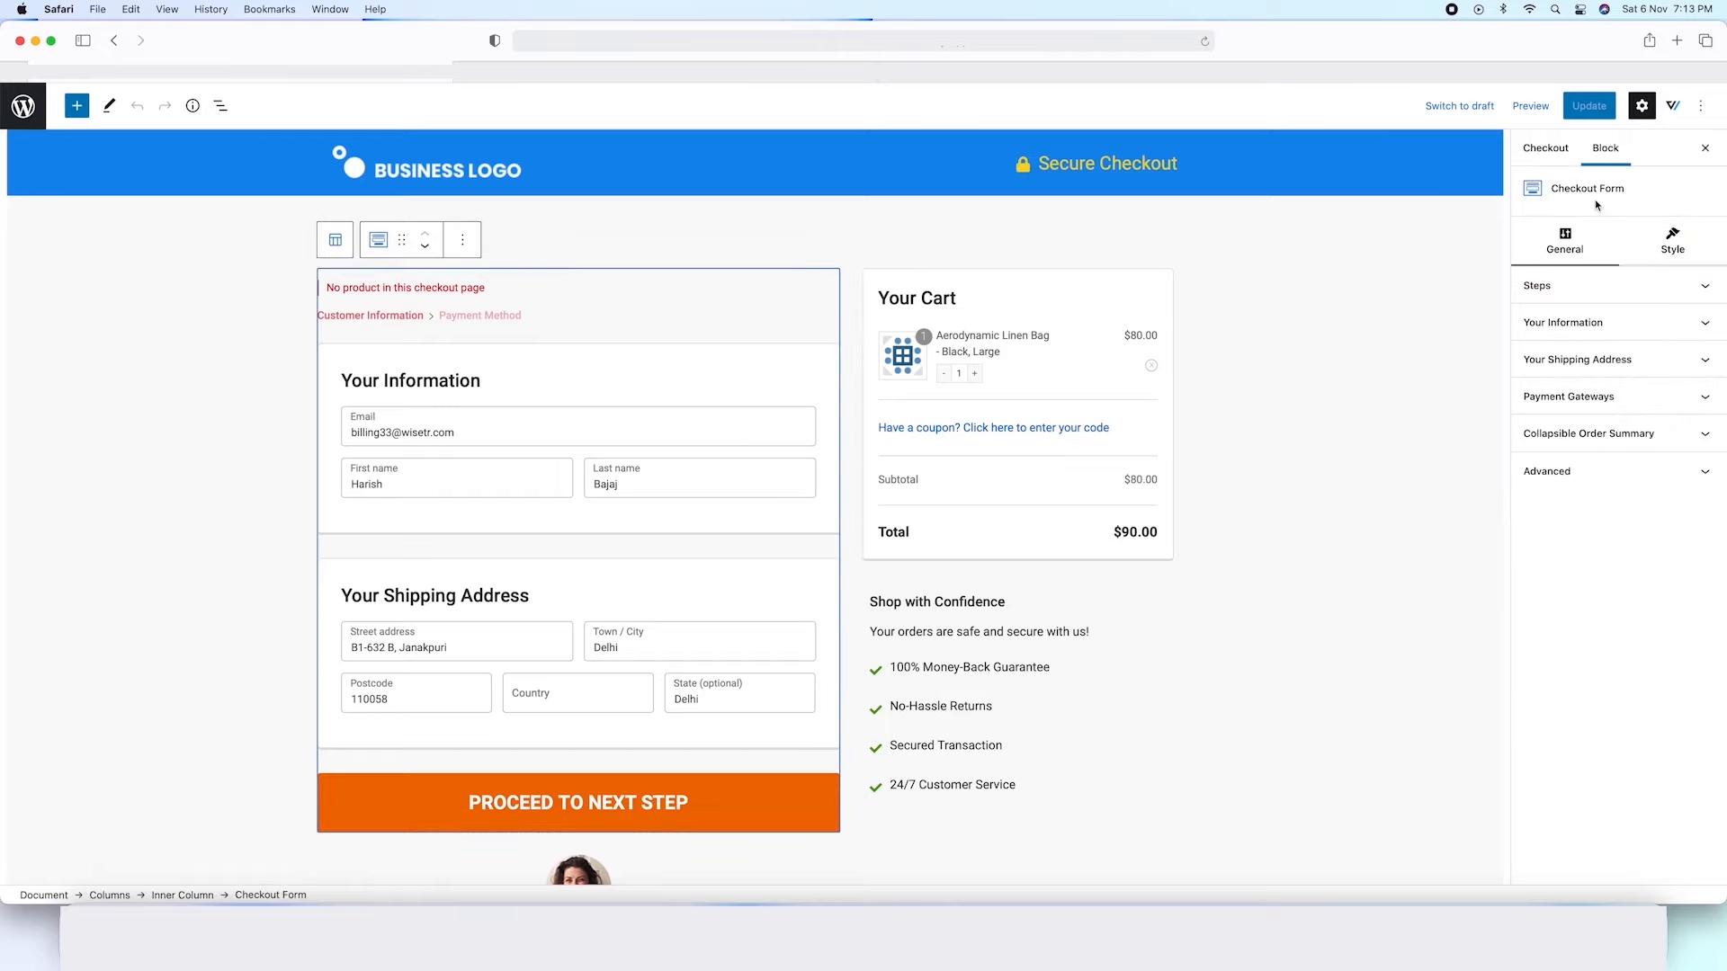
Turn off the product Image and Quantity Switcher options for the Mini Cart block.
{"action": "left_click", "coordinate": [1069, 303]}
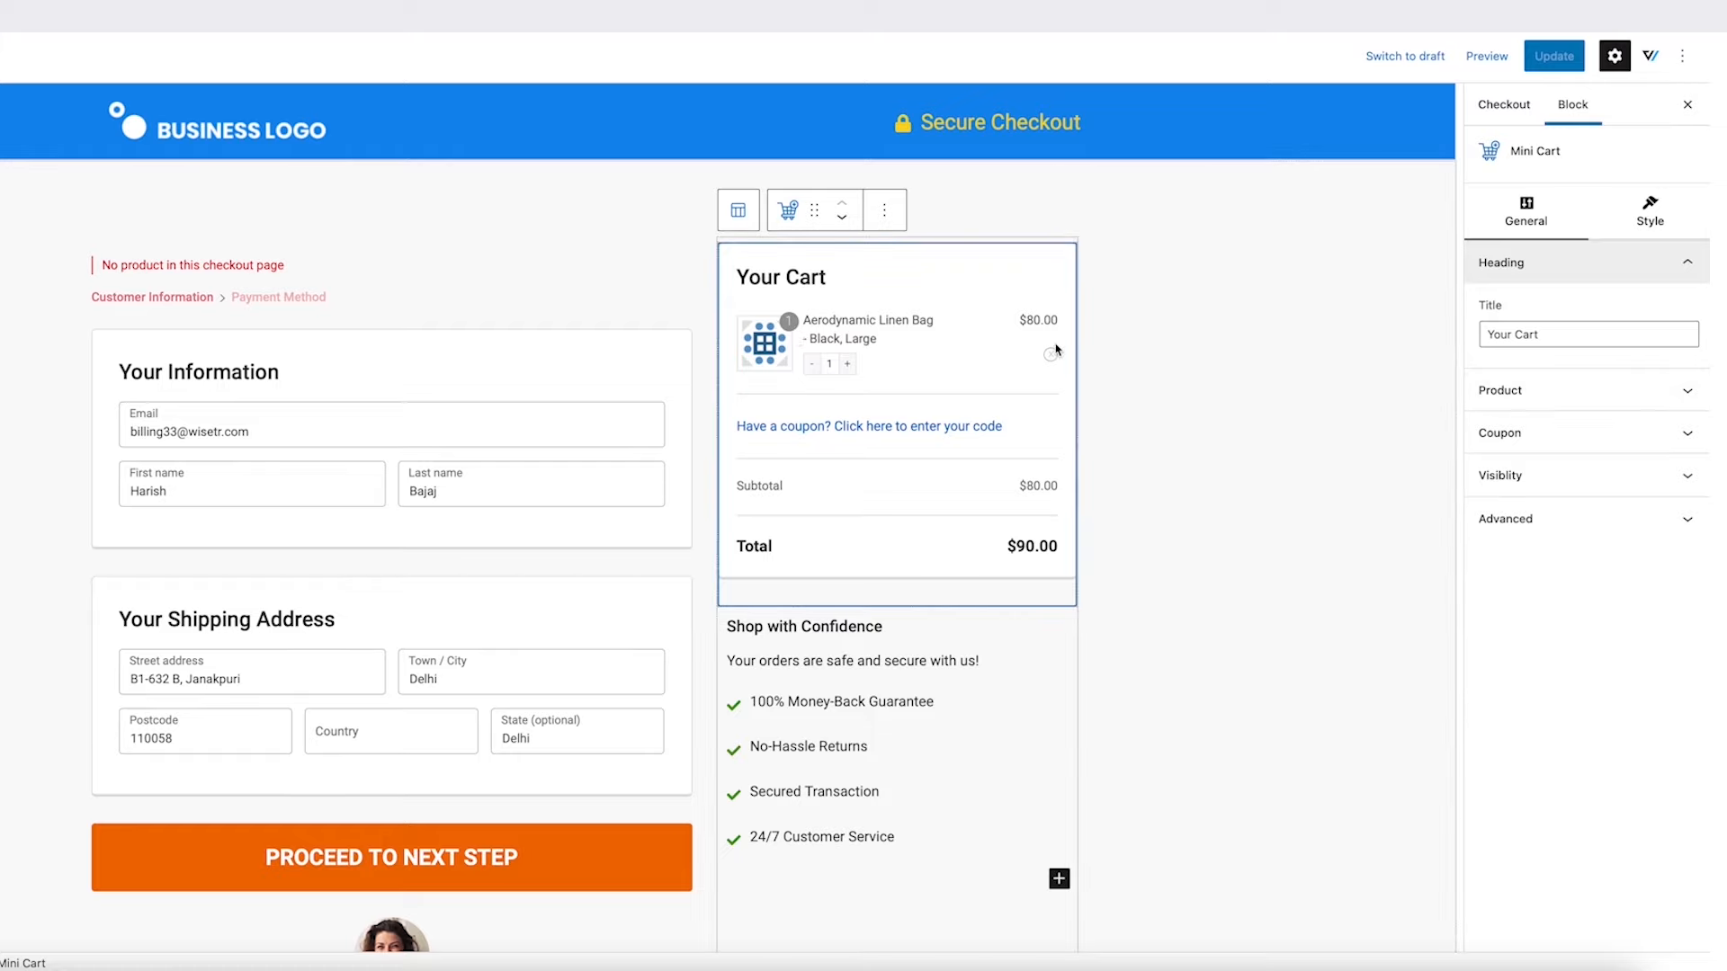
{"action": "left_click", "coordinate": [1564, 386]}
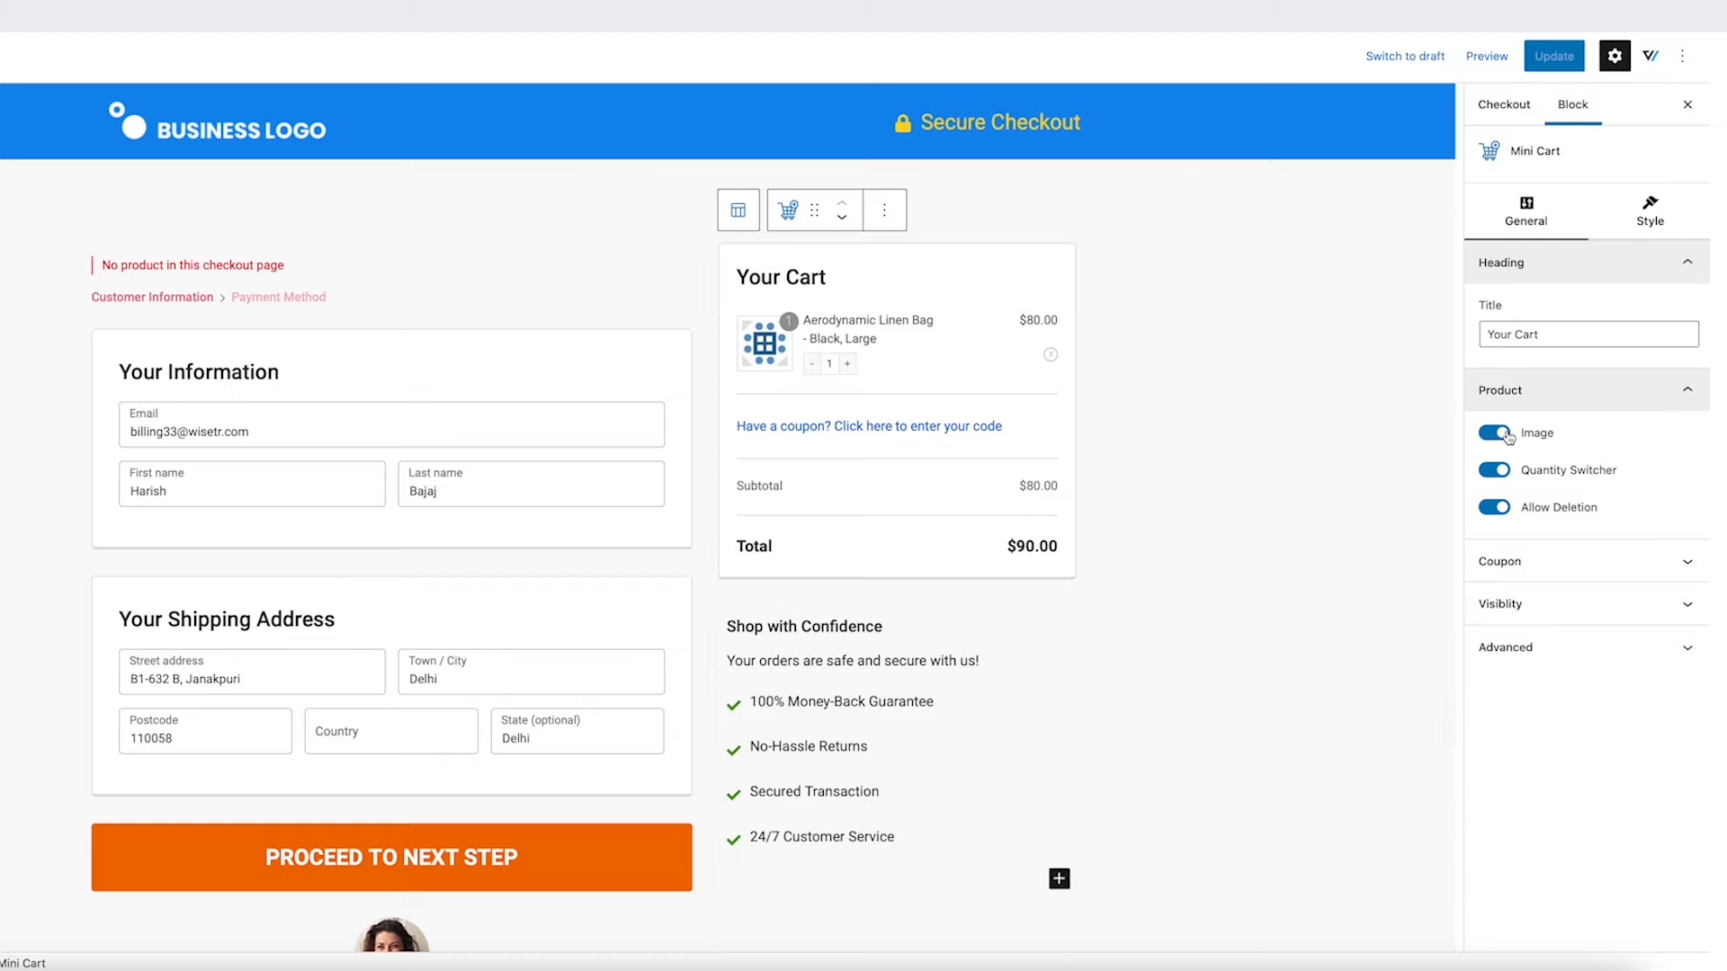
{"action": "left_click", "coordinate": [1507, 436]}
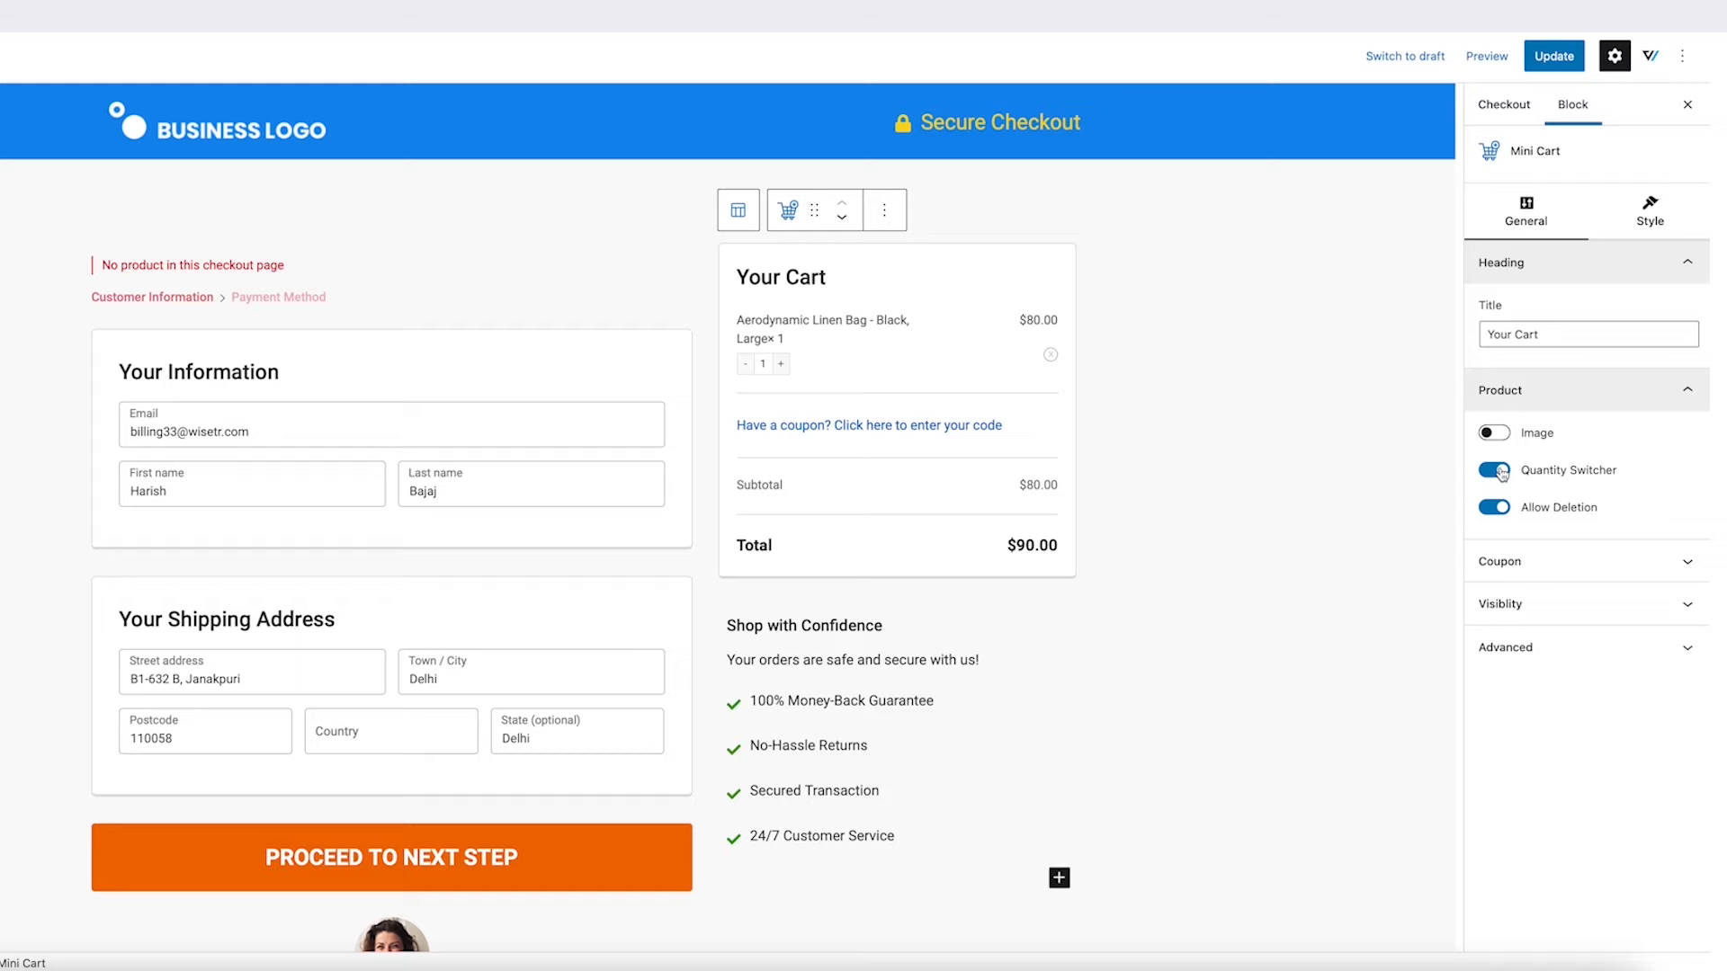
{"action": "left_click", "coordinate": [1500, 473]}
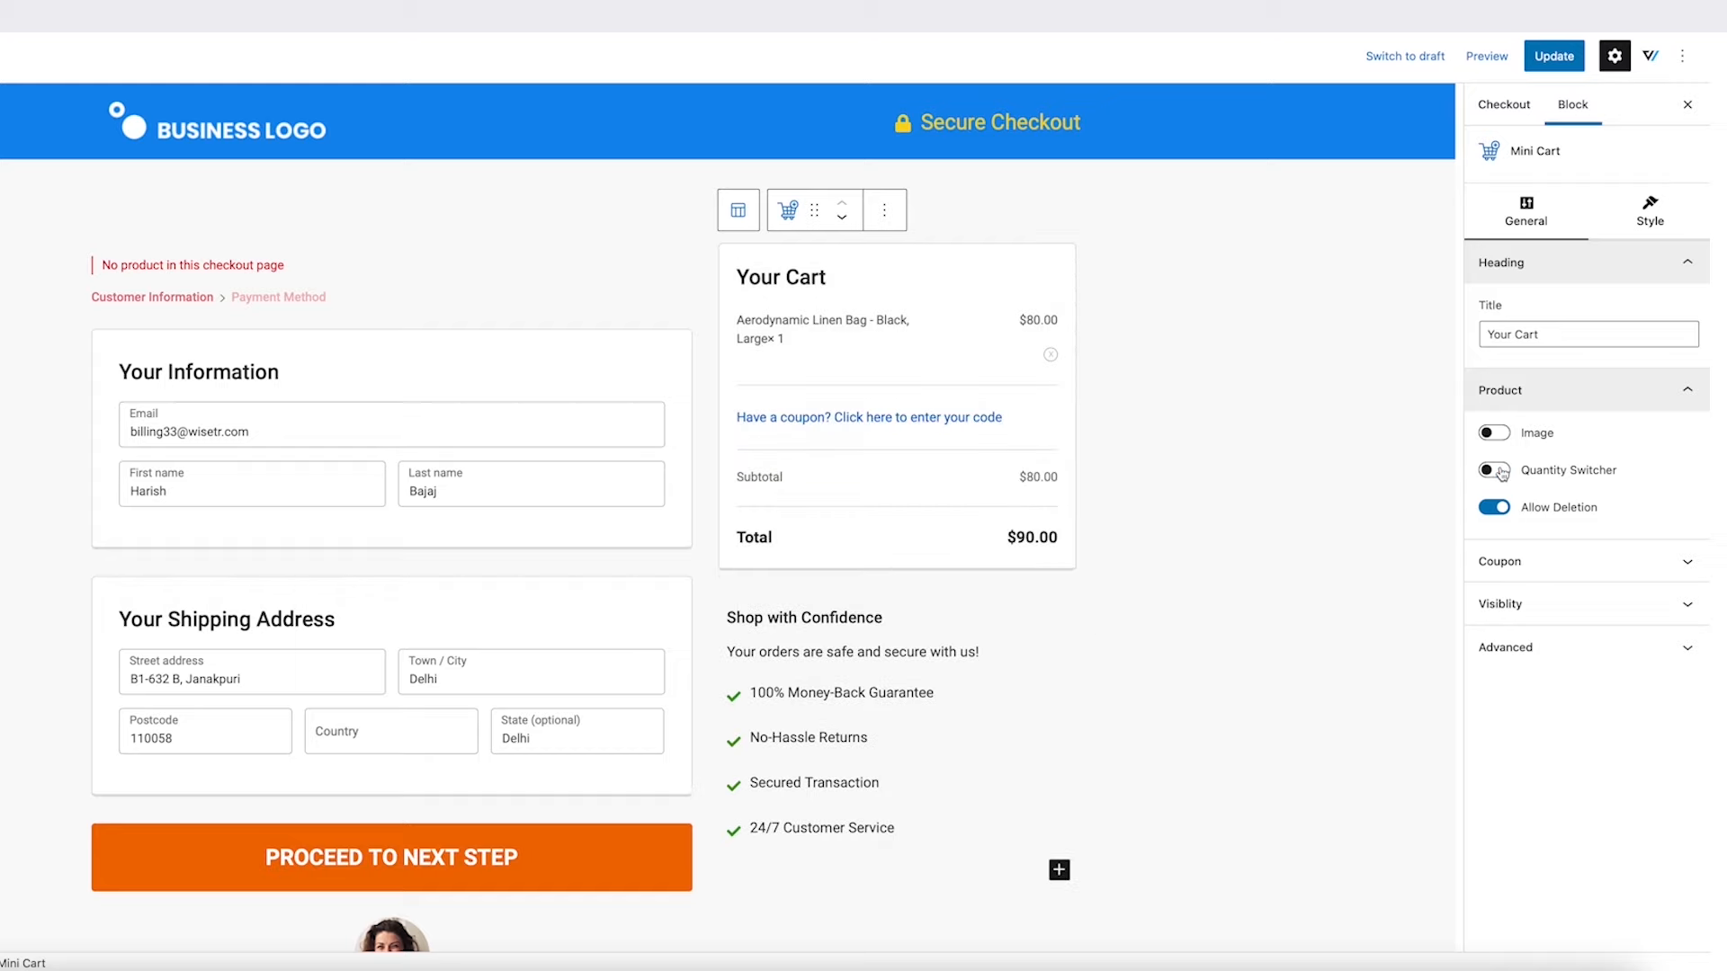
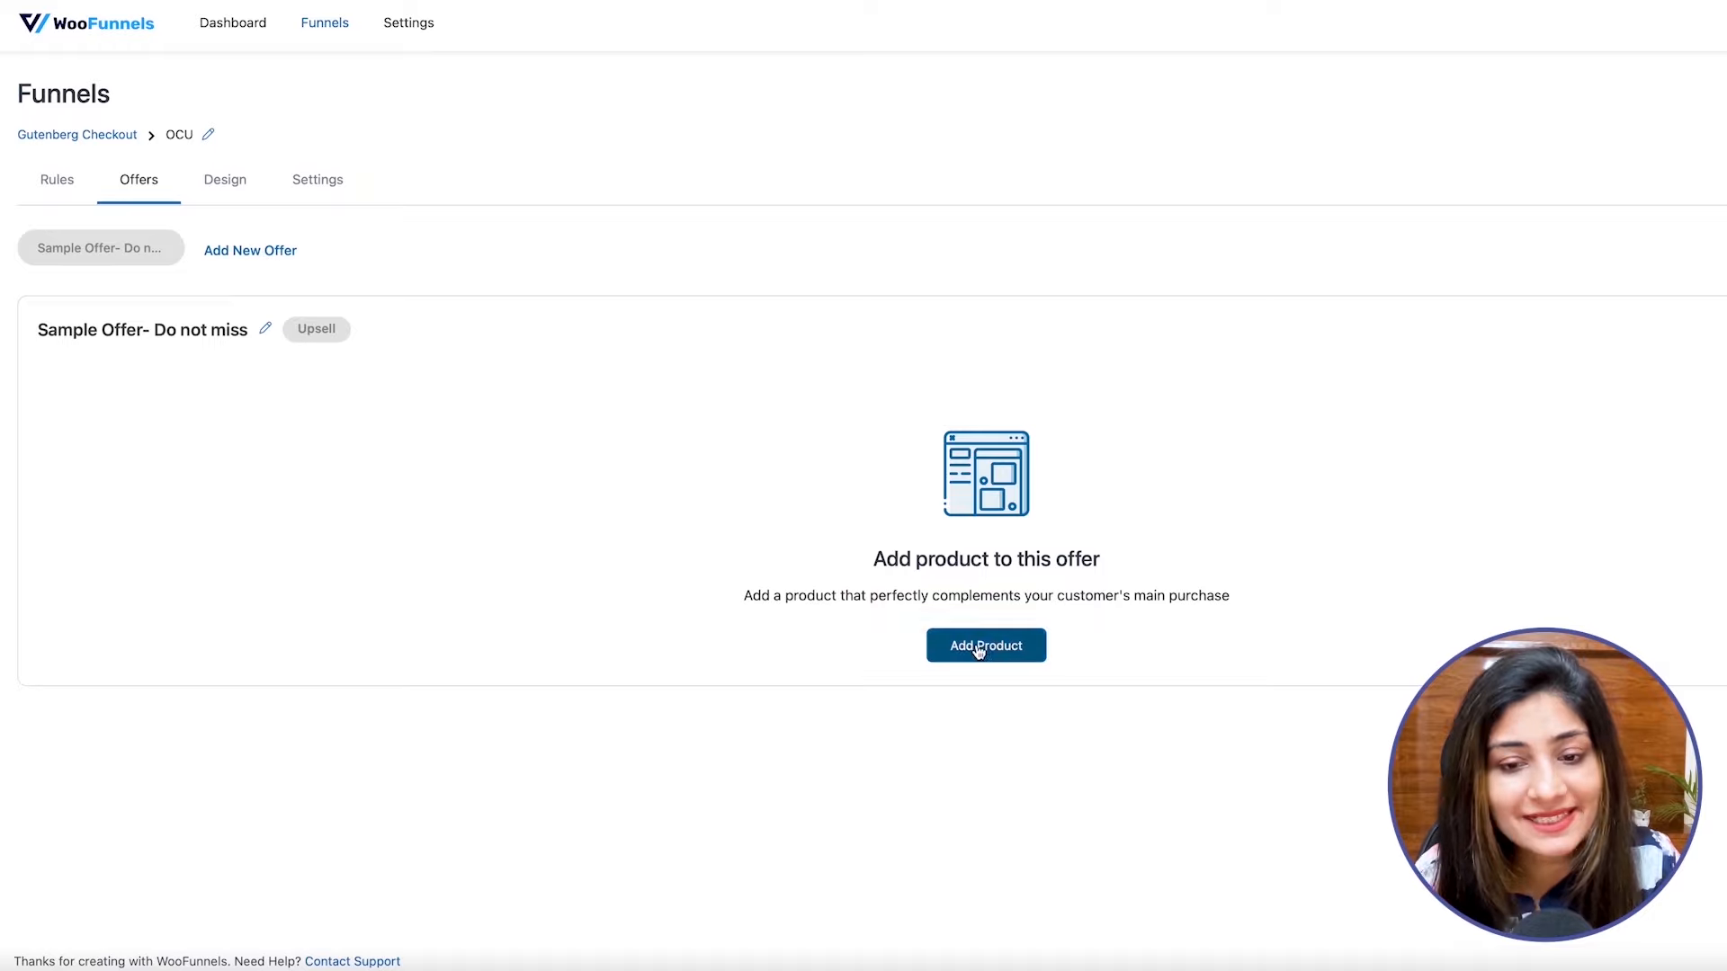
Add the Happy Ninja Juice product to the sample upsell offer.
{"action": "left_click", "coordinate": [844, 472]}
{"action": "type", "text": "happ"}
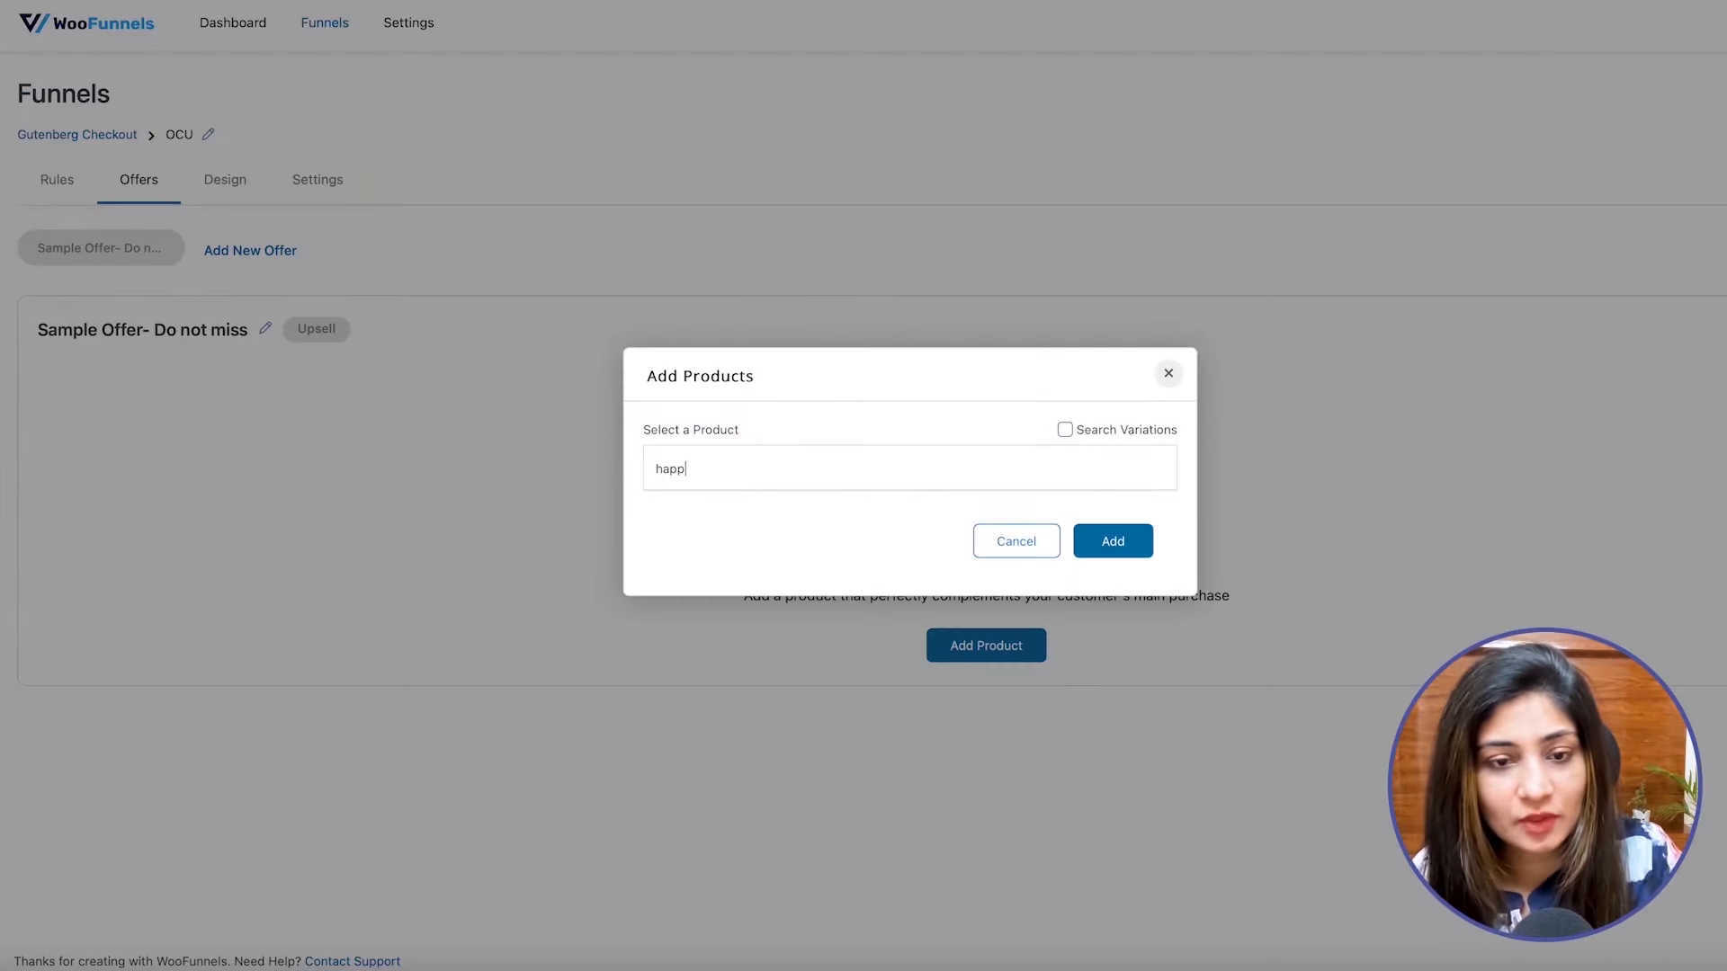
{"action": "left_click", "coordinate": [775, 518]}
{"action": "left_click", "coordinate": [1112, 550]}
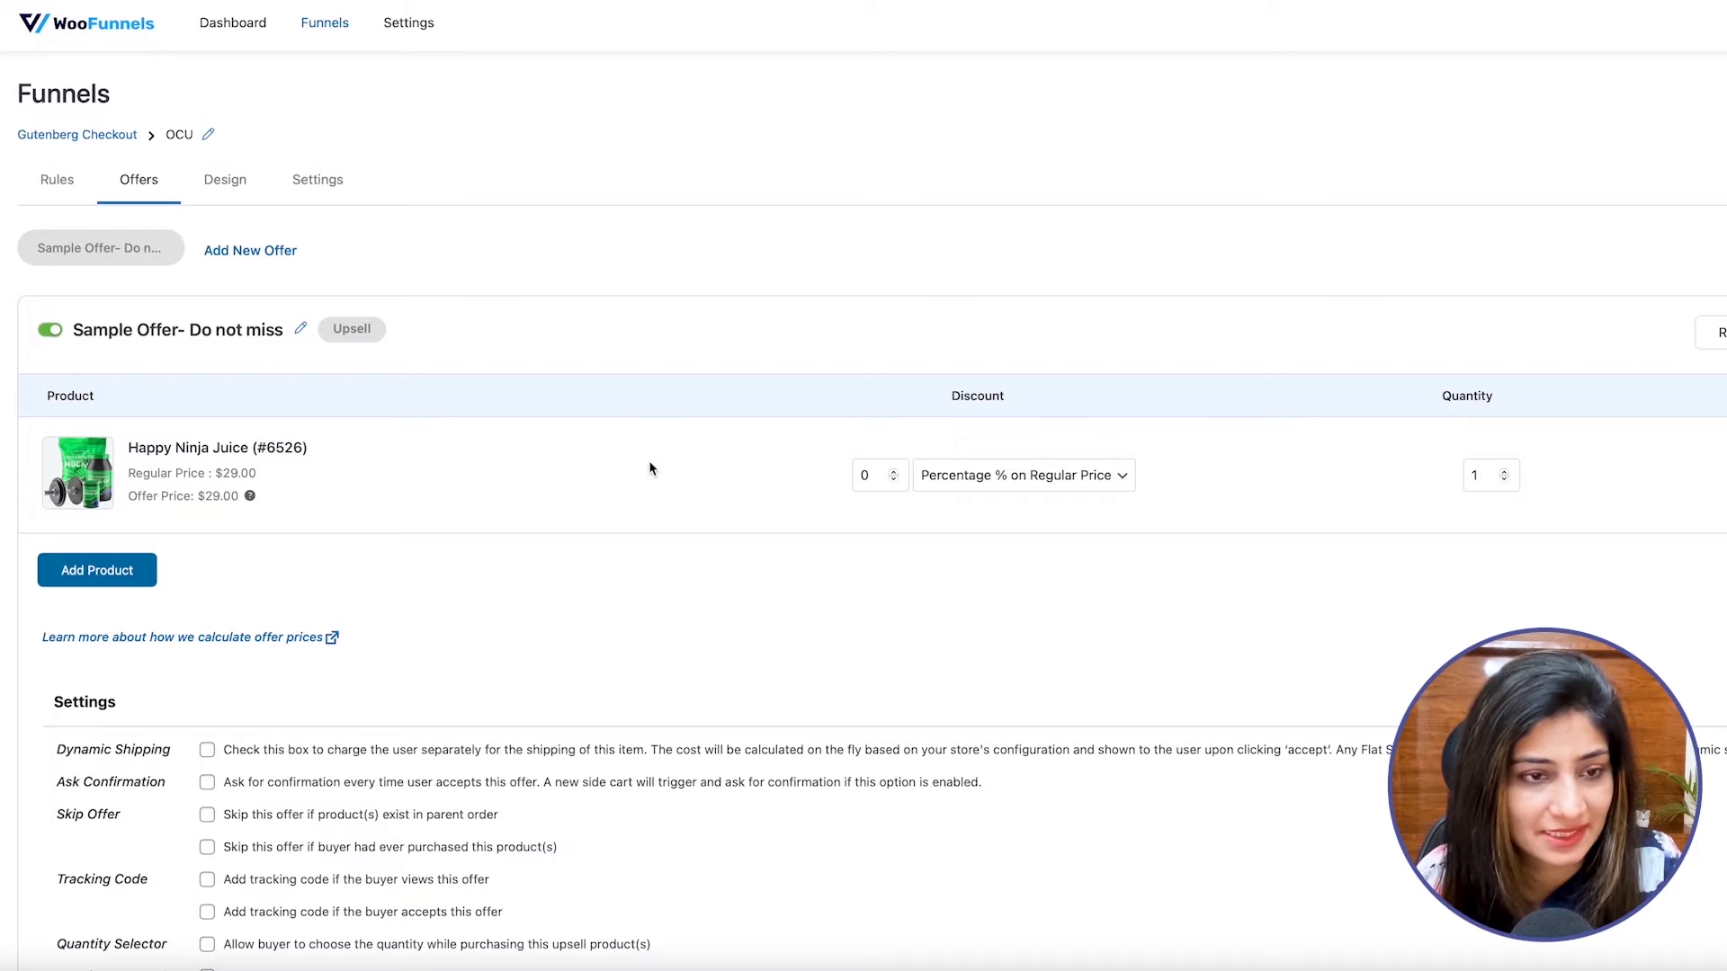
Set the Happy Ninja Juice offer discount to 10 percent on the regular price.
{"action": "left_click", "coordinate": [860, 472]}
{"action": "type", "text": "10"}
{"action": "left_click", "coordinate": [1725, 332]}
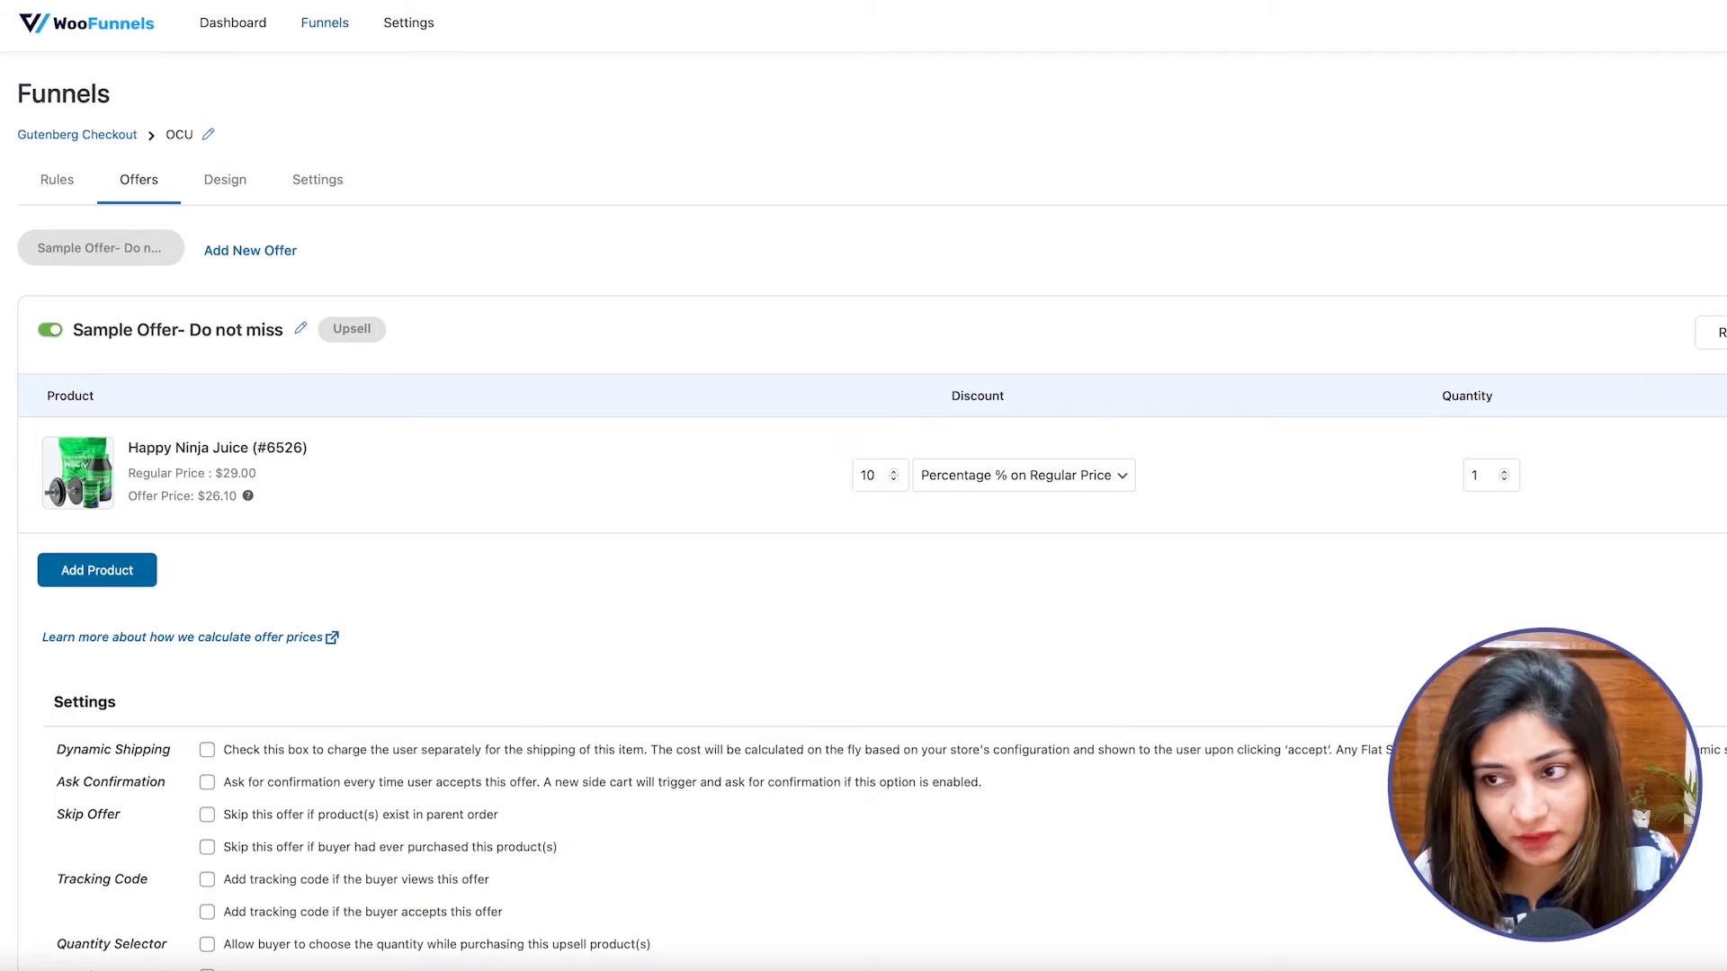
Import the Persuader template as the design of the sample upsell offer.
{"action": "left_click", "coordinate": [217, 192]}
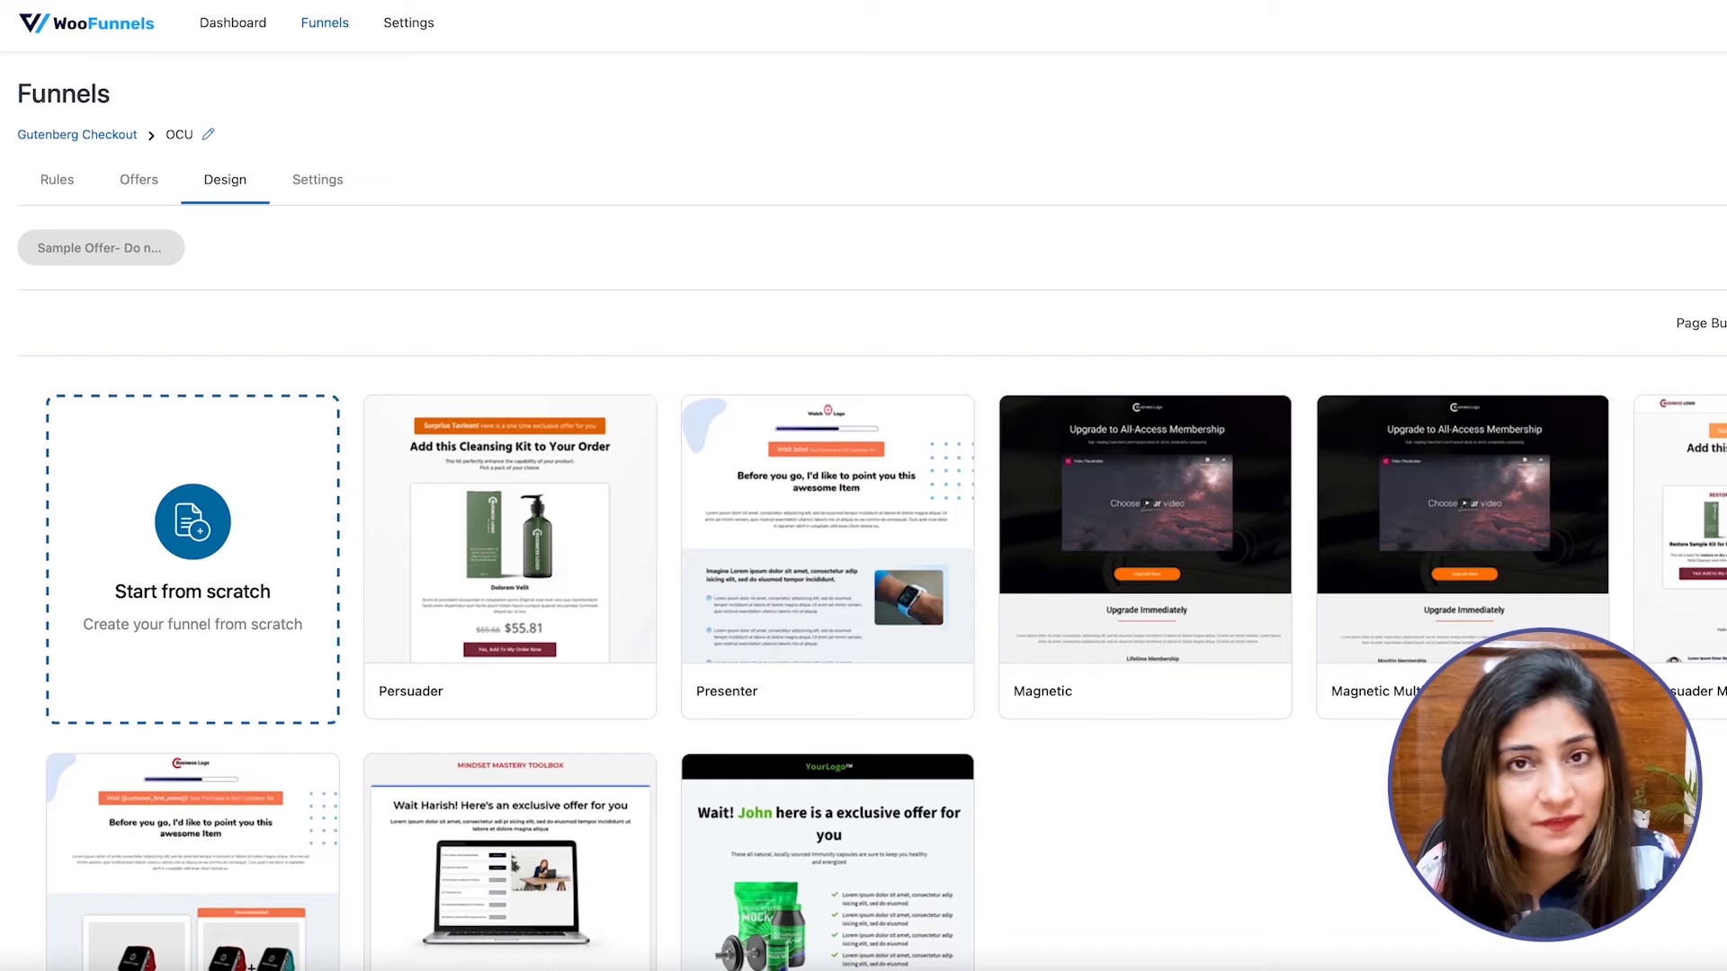
{"action": "mouse_move", "coordinate": [524, 560]}
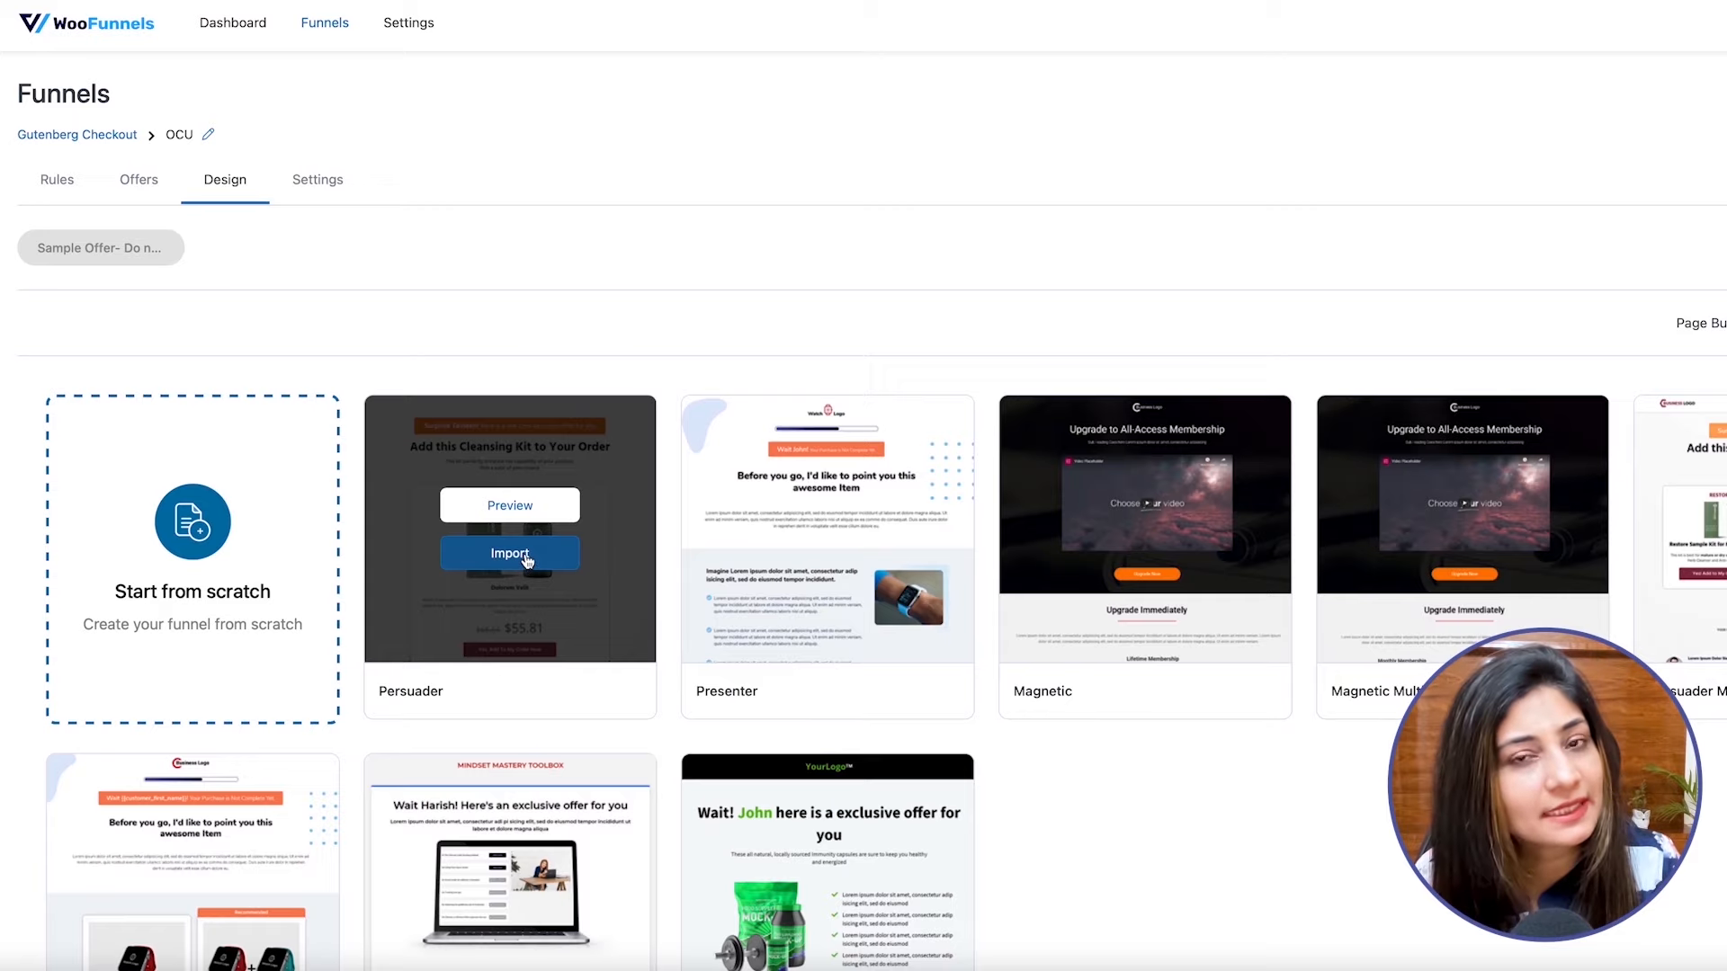
{"action": "left_click", "coordinate": [528, 562]}
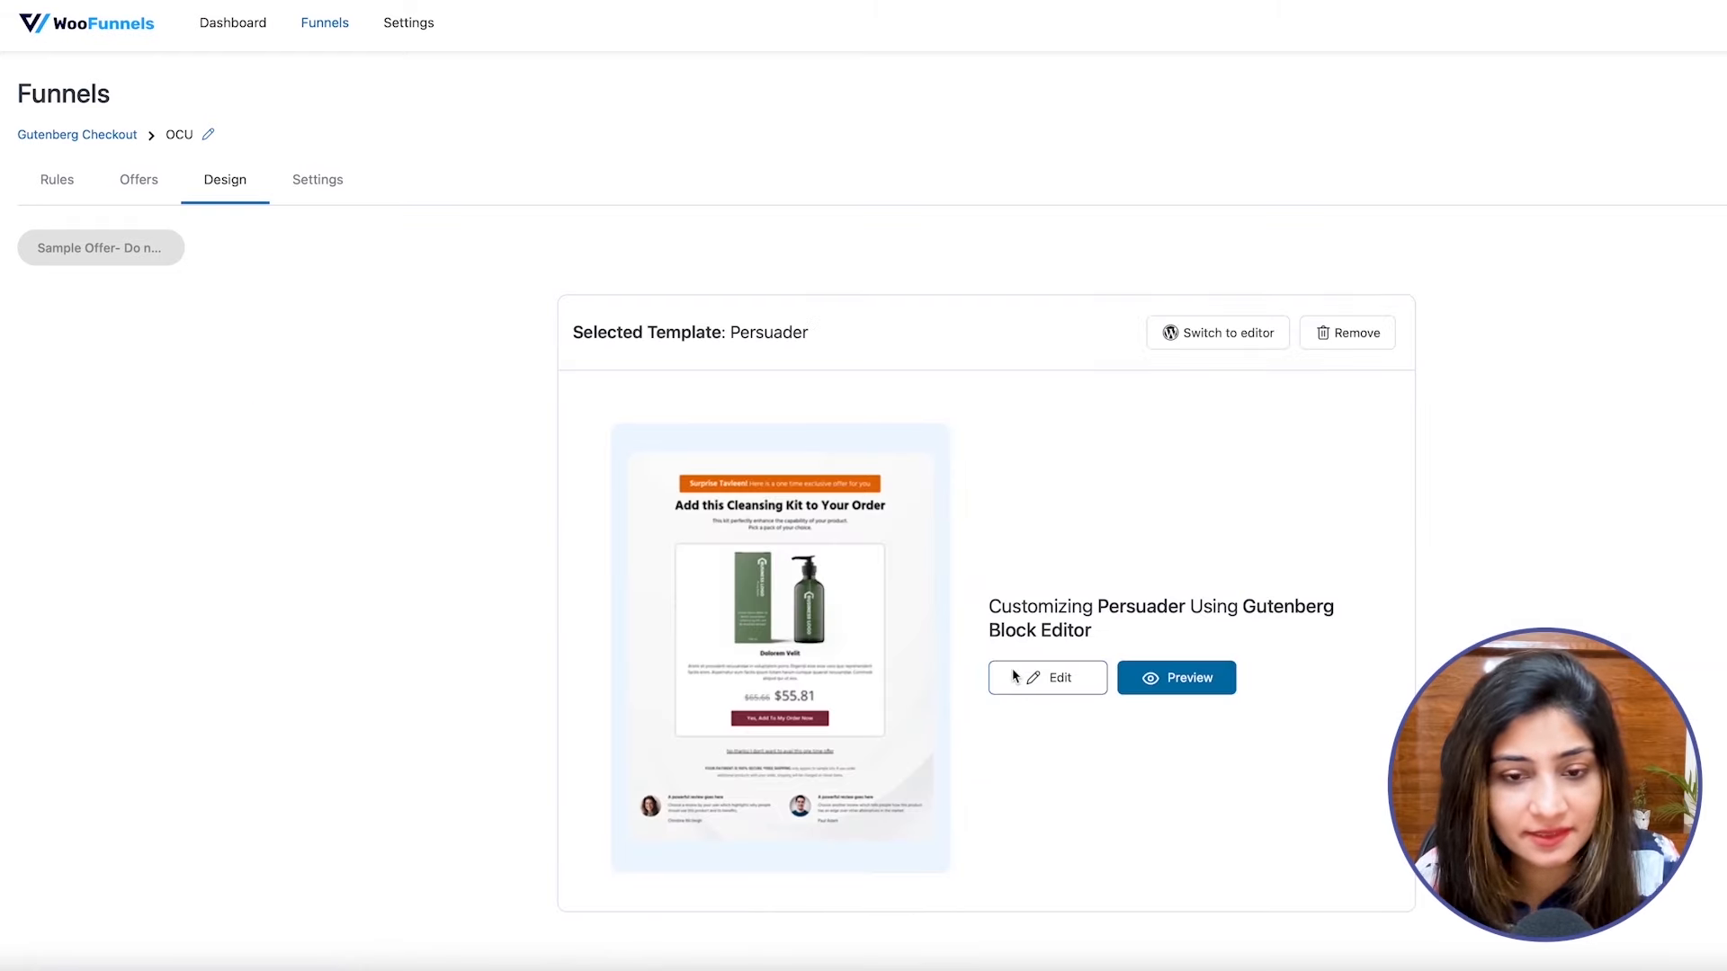
Open the Persuader offer page for editing in the Gutenberg block editor and hide the block settings.
{"action": "left_click", "coordinate": [1014, 676]}
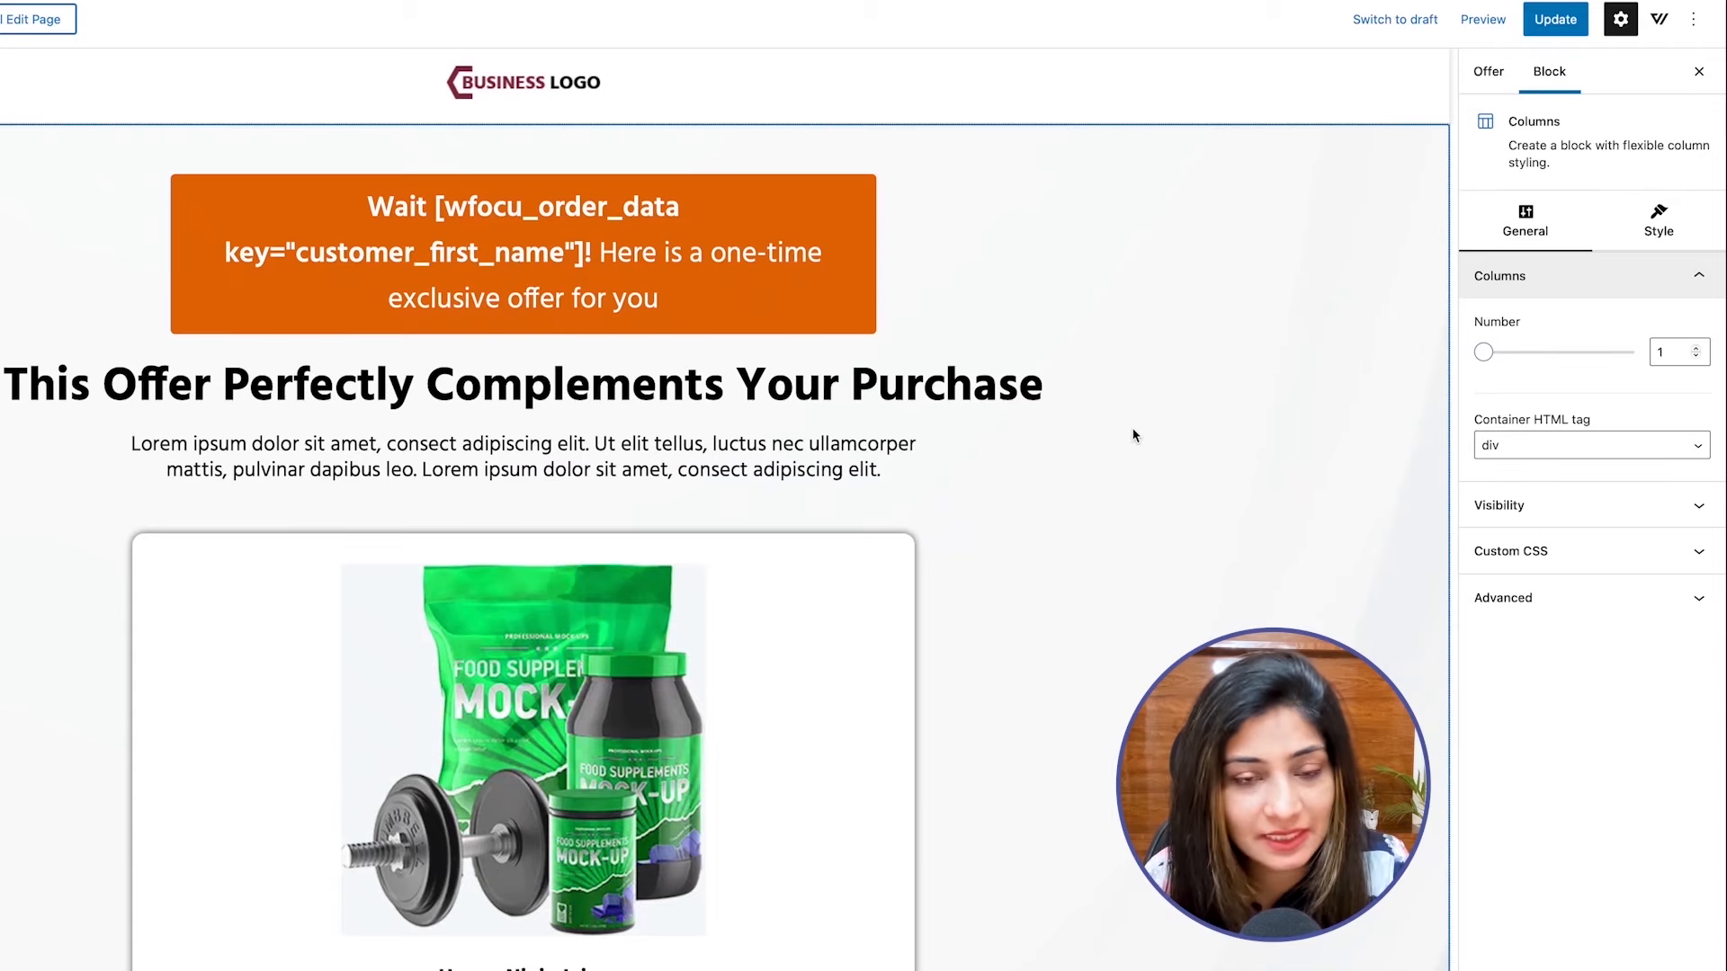
{"action": "left_click", "coordinate": [1699, 71]}
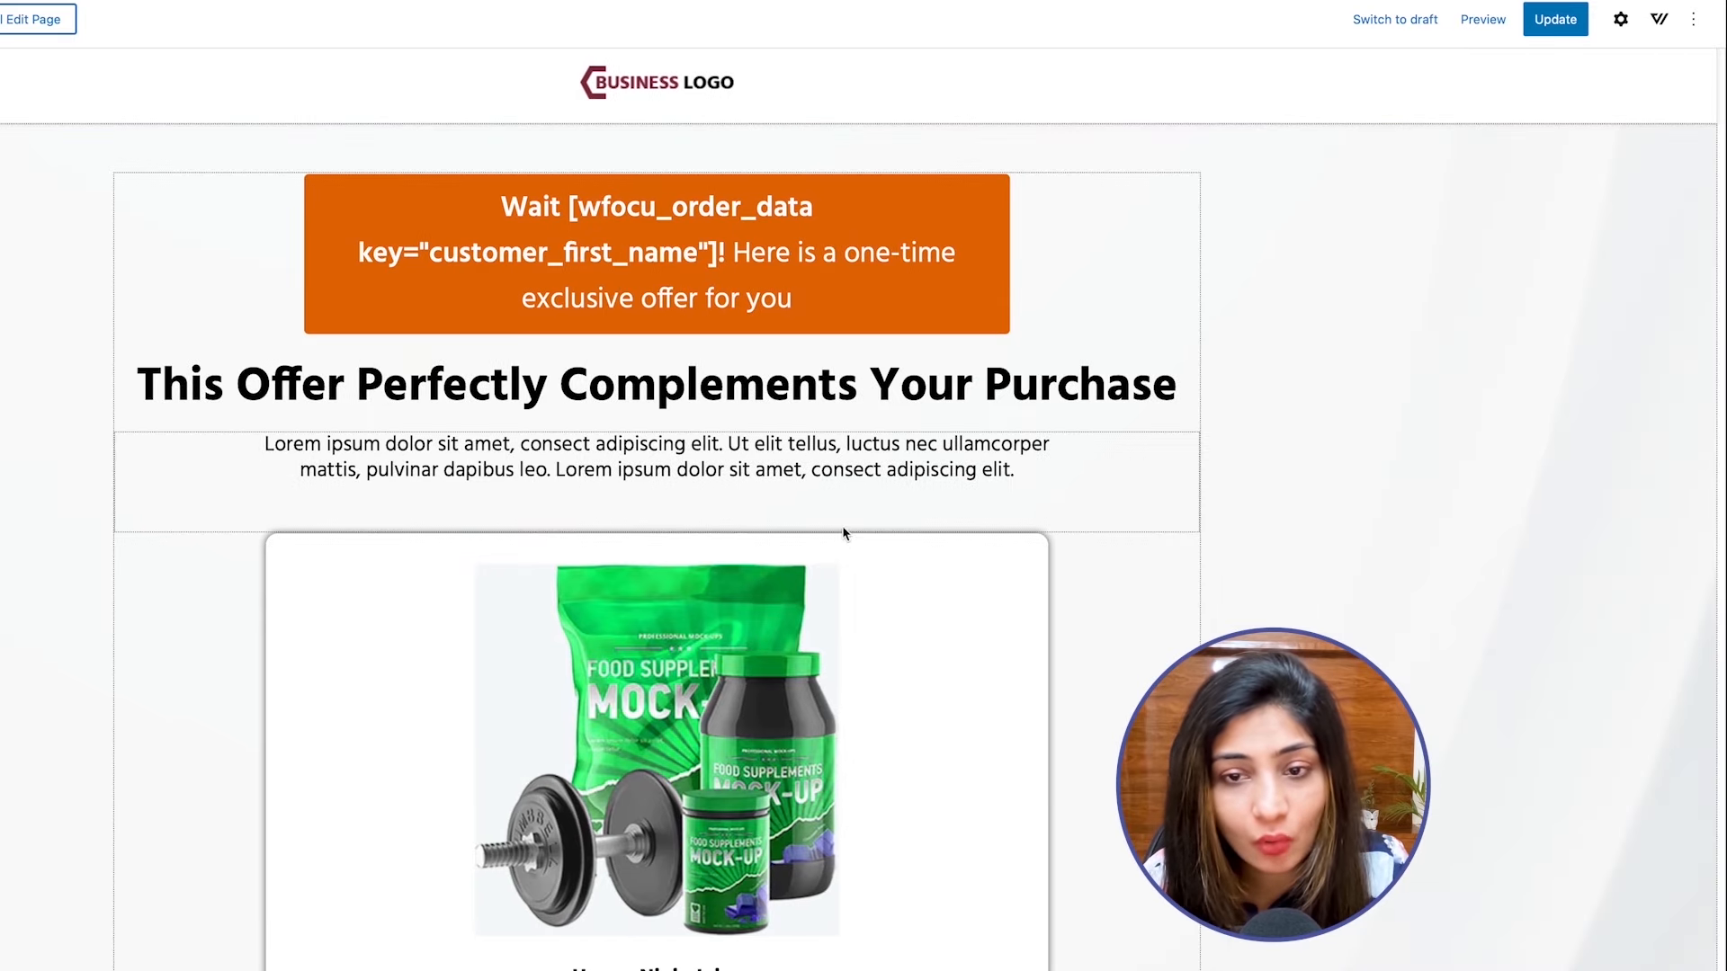
{"action": "scroll", "coordinate": [843, 533], "scroll_direction": "down", "scroll_amount": 20}
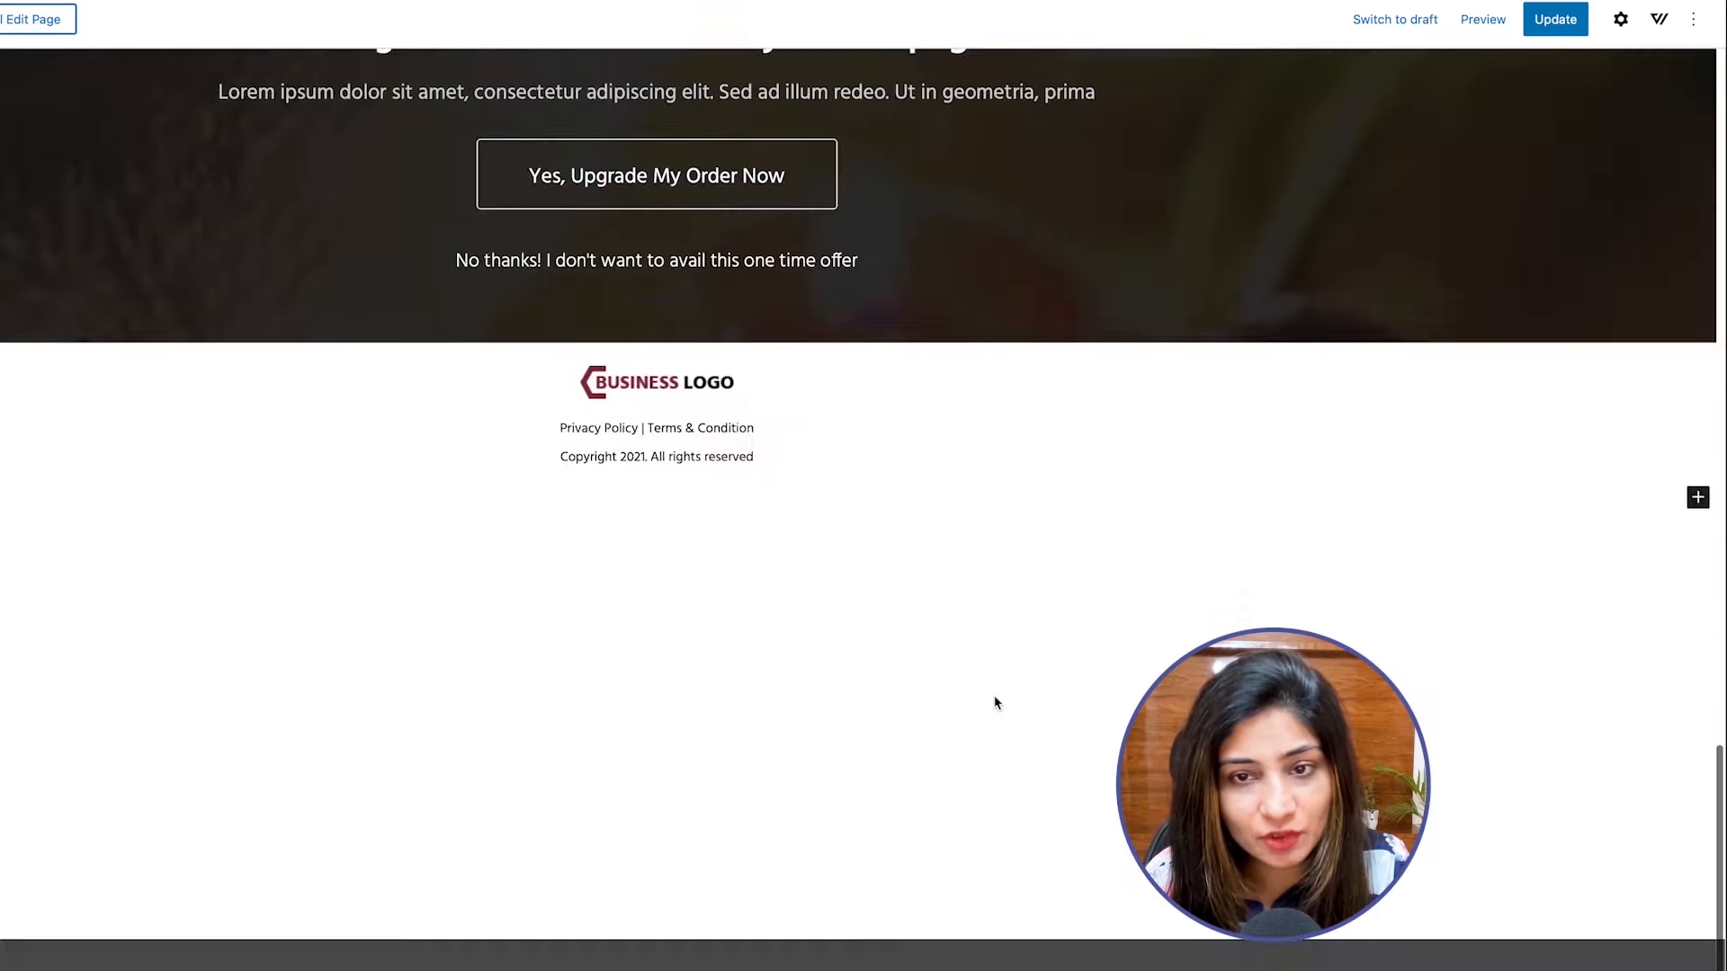
{"action": "scroll", "coordinate": [994, 702], "scroll_direction": "up", "scroll_amount": 2}
Examine the WooFunnels and SlingBlocks blocks available for insertion on the offer page.
{"action": "left_click", "coordinate": [1698, 631]}
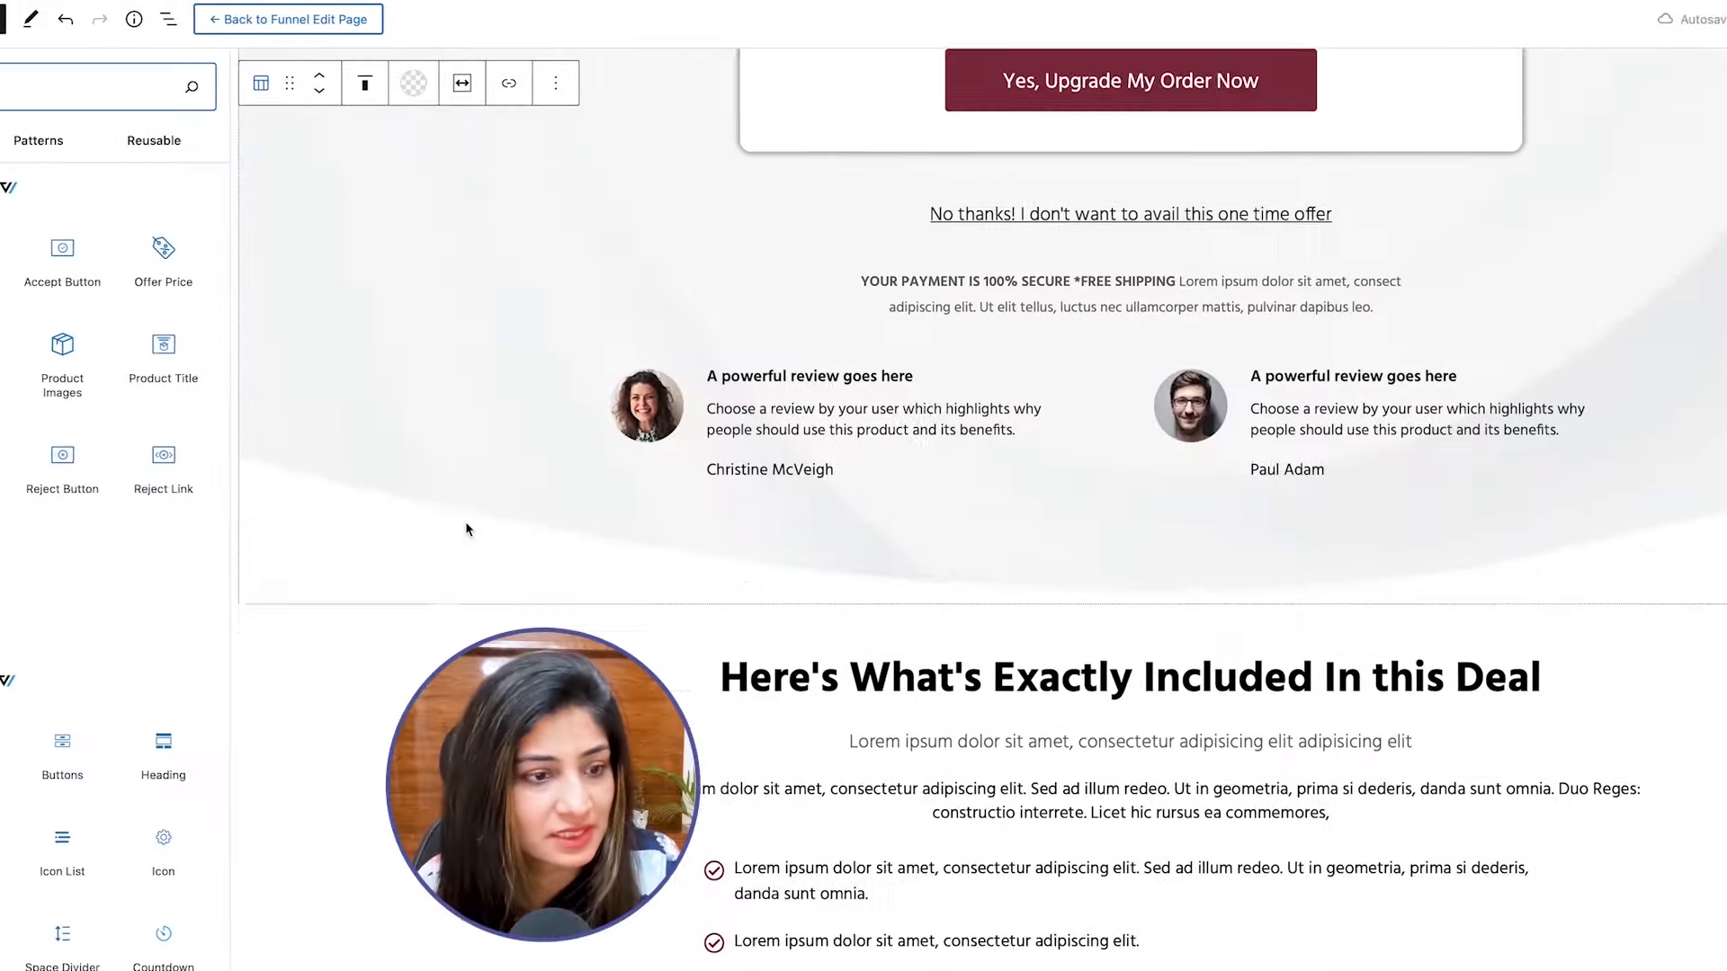
{"action": "scroll", "coordinate": [436, 529], "scroll_direction": "up", "scroll_amount": 11}
{"action": "scroll", "coordinate": [84, 688], "scroll_direction": "down", "scroll_amount": 2}
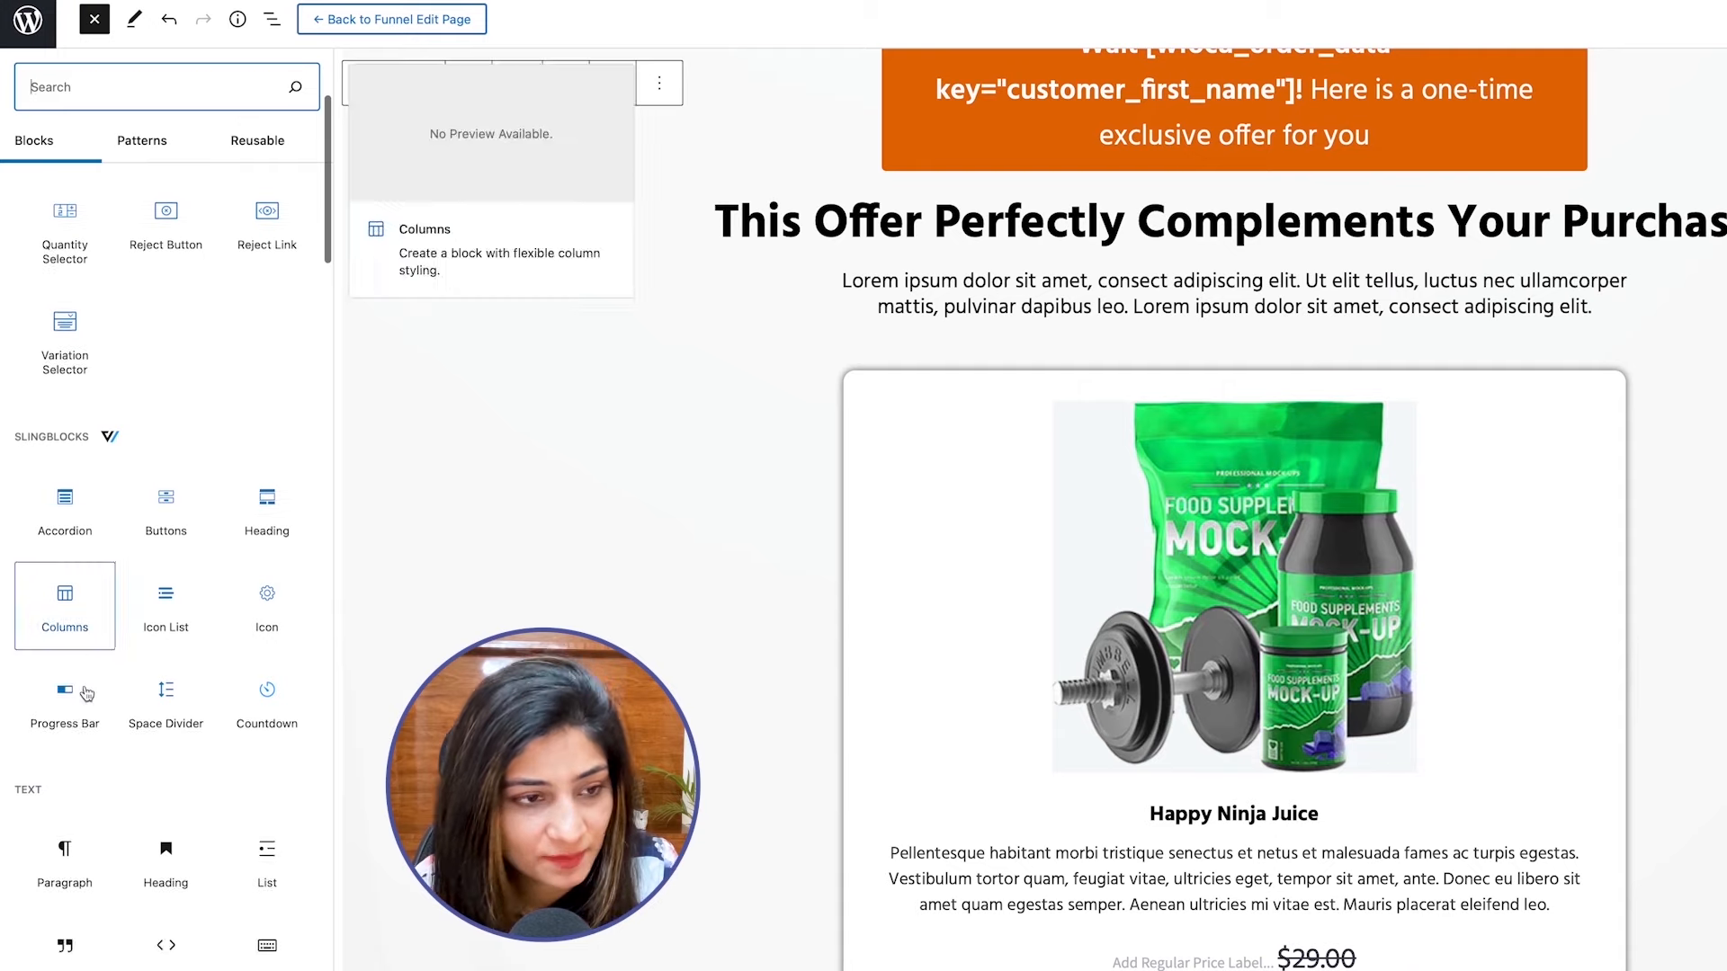
{"action": "scroll", "coordinate": [86, 693], "scroll_direction": "down", "scroll_amount": 2}
{"action": "scroll", "coordinate": [86, 692], "scroll_direction": "up", "scroll_amount": 4}
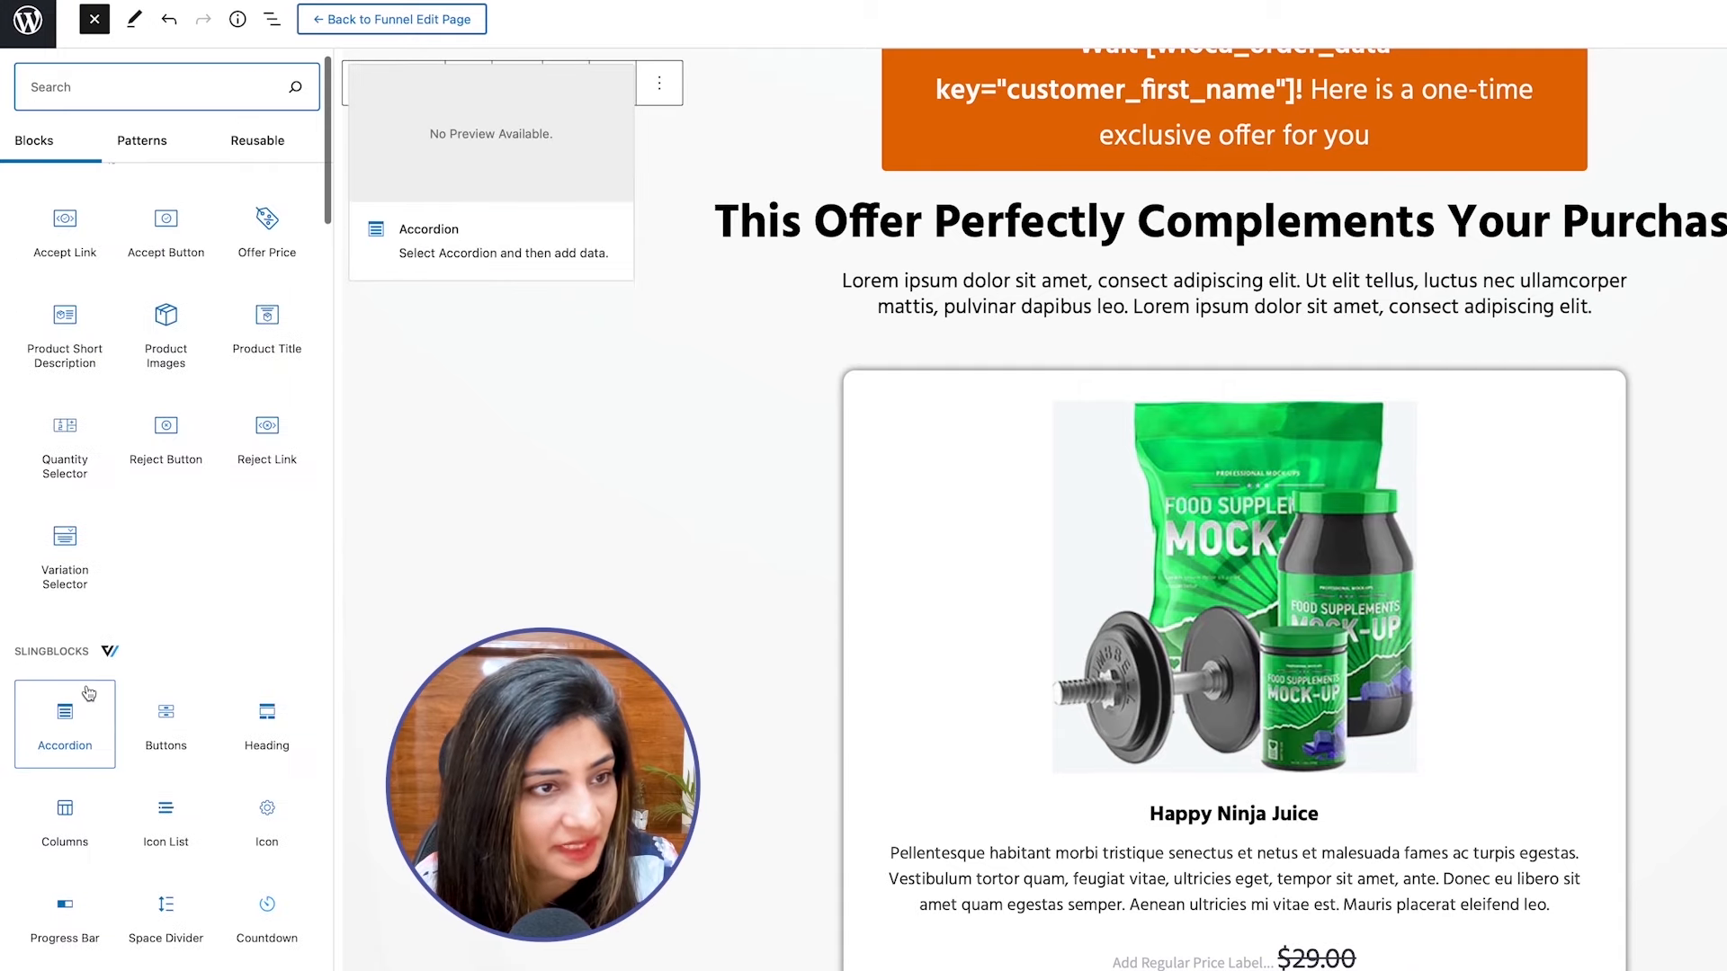
{"action": "scroll", "coordinate": [147, 540], "scroll_direction": "up", "scroll_amount": 1}
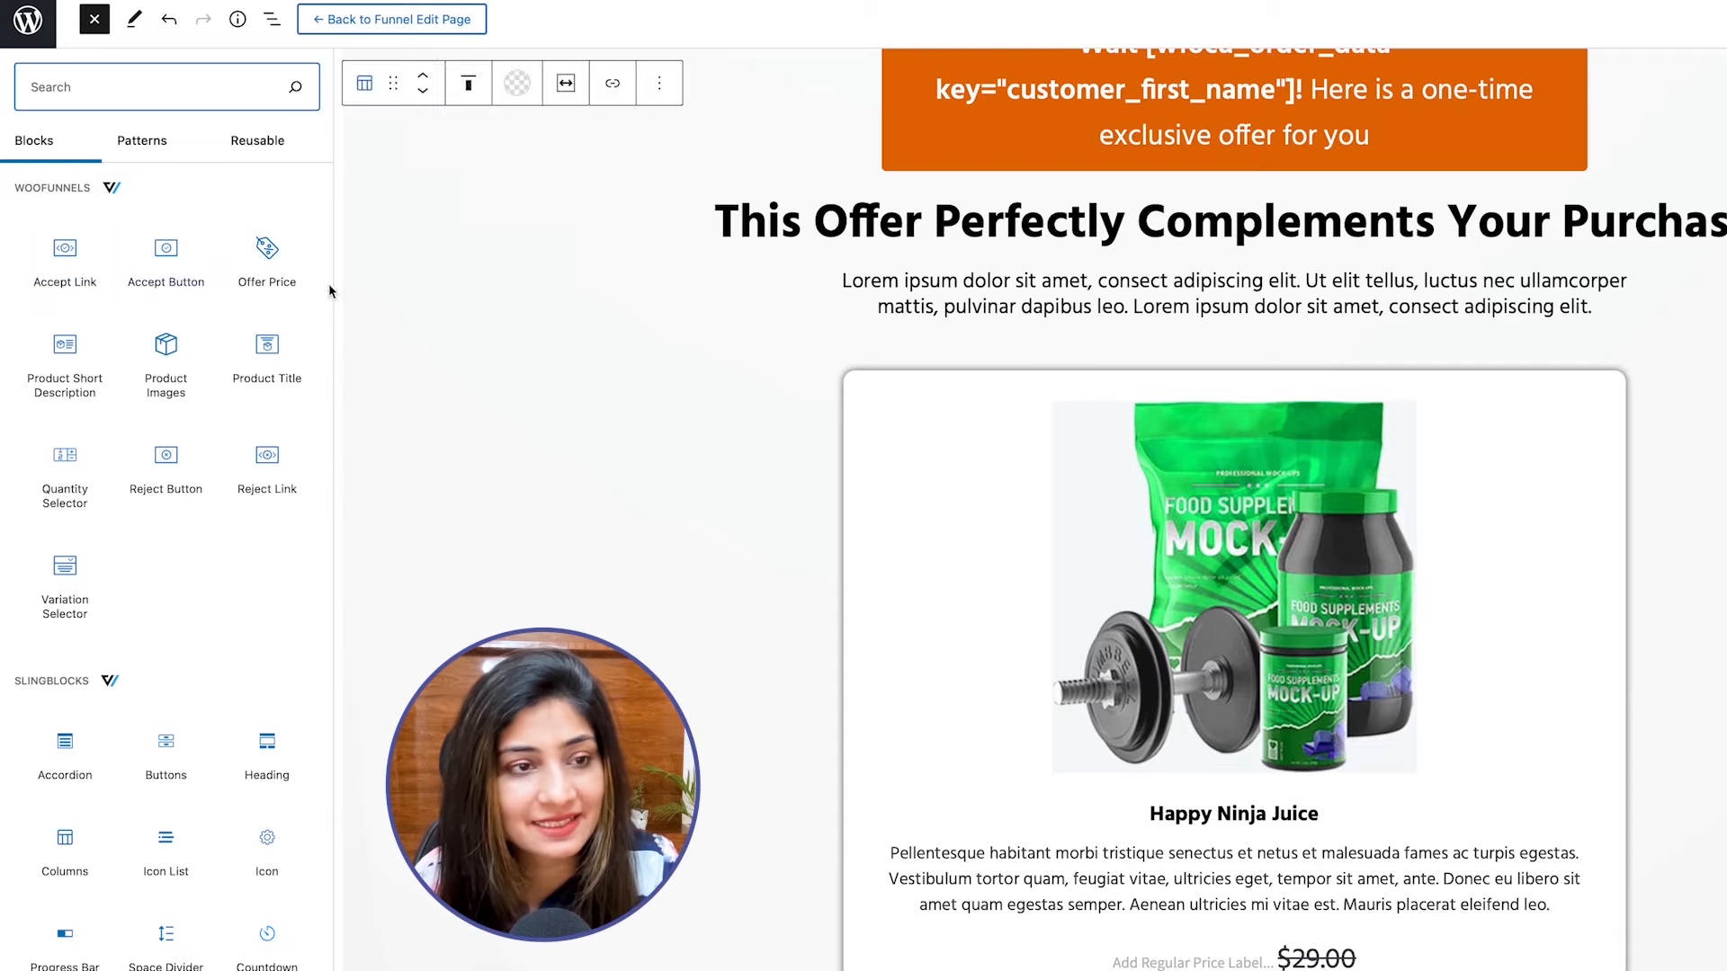
{"action": "scroll", "coordinate": [659, 539], "scroll_direction": "down", "scroll_amount": 1}
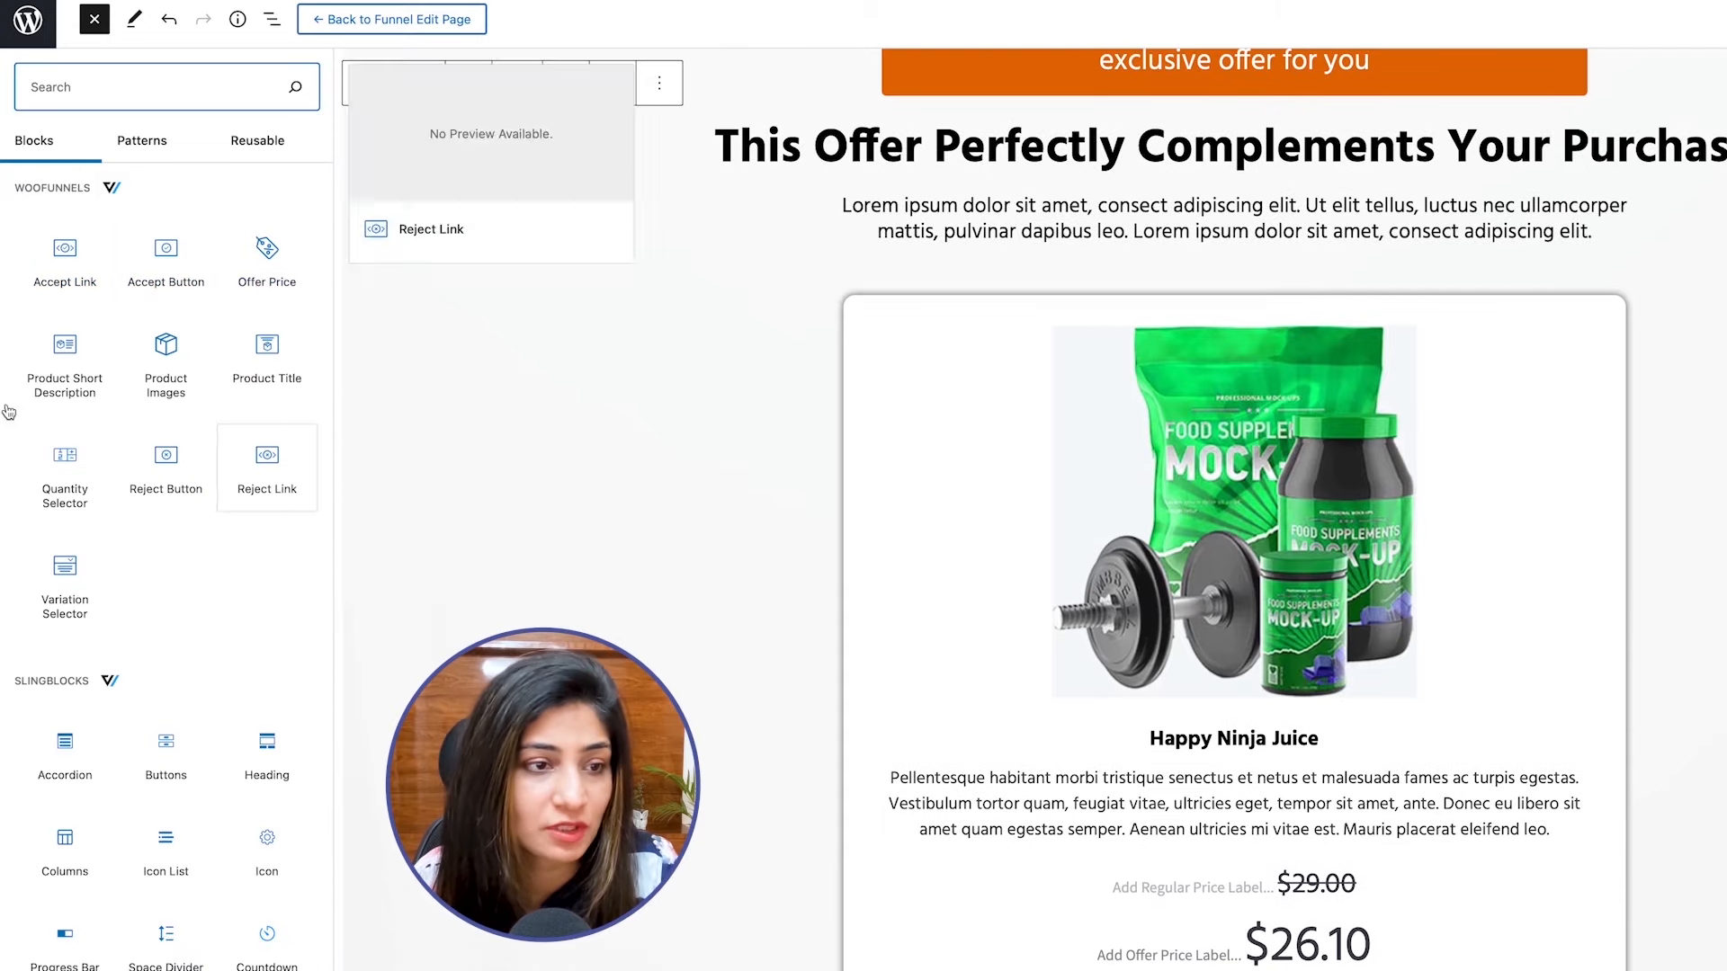
Select the Offer Price block below the Happy Ninja Juice description and show its block settings.
{"action": "scroll", "coordinate": [610, 433], "scroll_direction": "down", "scroll_amount": 2}
{"action": "scroll", "coordinate": [609, 432], "scroll_direction": "down", "scroll_amount": 2}
{"action": "left_click", "coordinate": [1112, 583]}
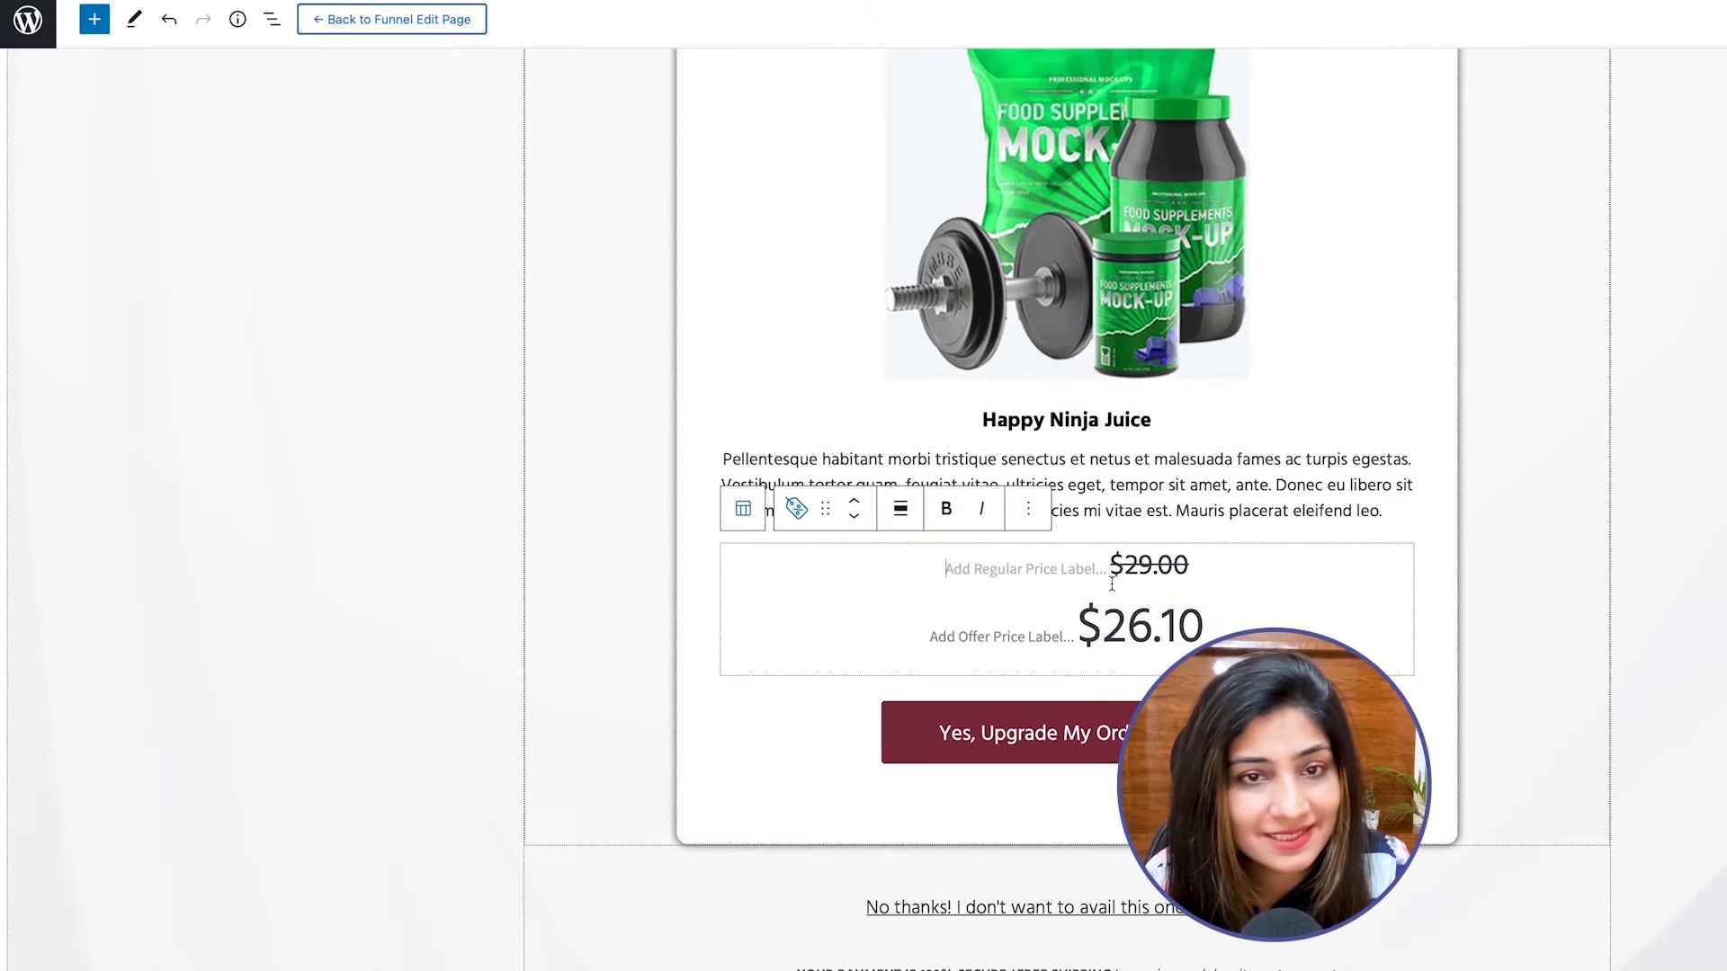
{"action": "left_click", "coordinate": [1619, 20]}
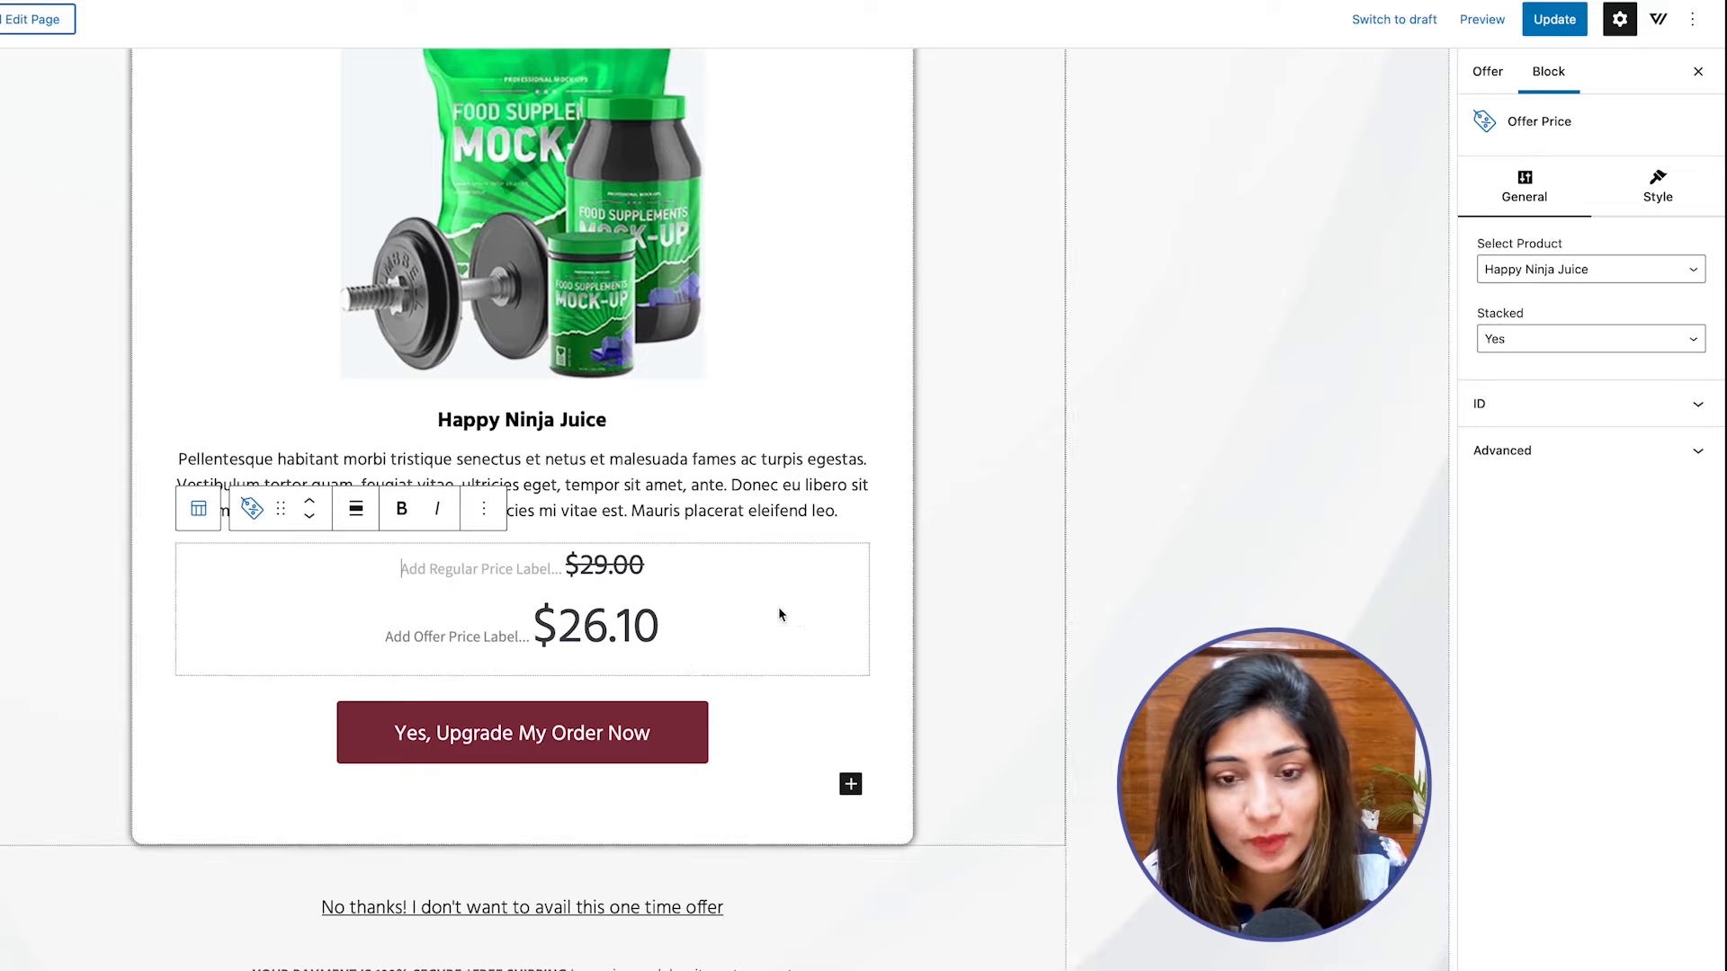
Try the Offer Price block with Stacked set to No and restore the setting to Yes.
{"action": "left_click", "coordinate": [1498, 344]}
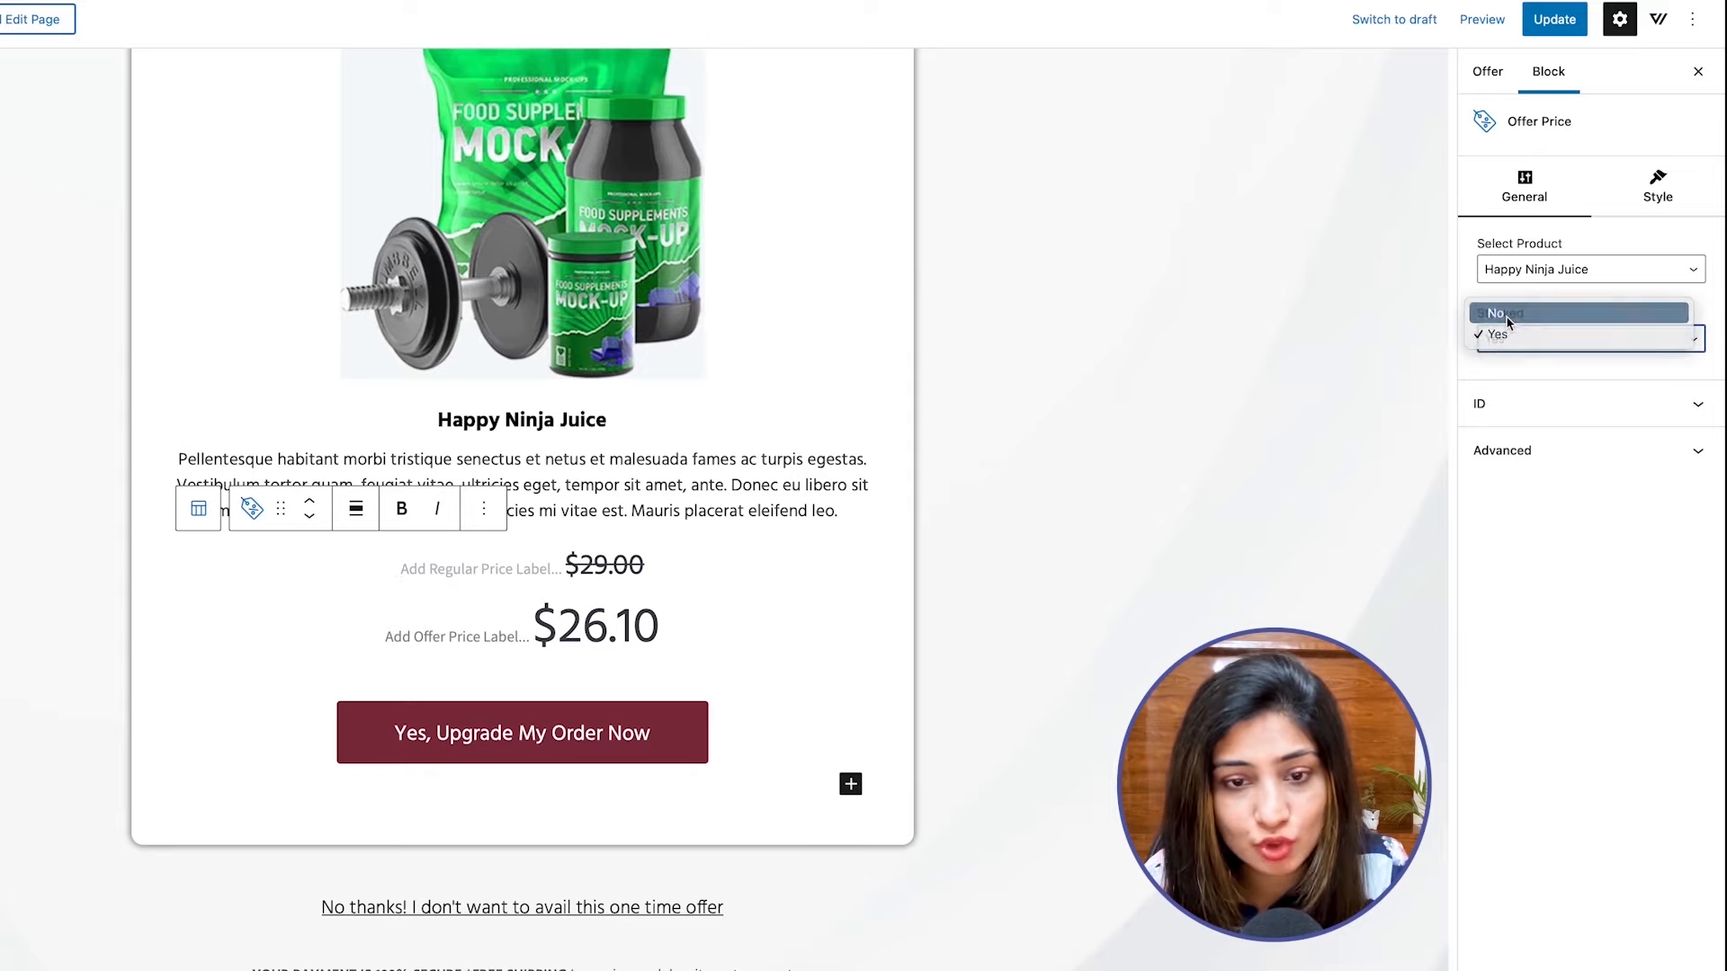
{"action": "left_click", "coordinate": [1508, 316]}
{"action": "left_click", "coordinate": [1504, 339]}
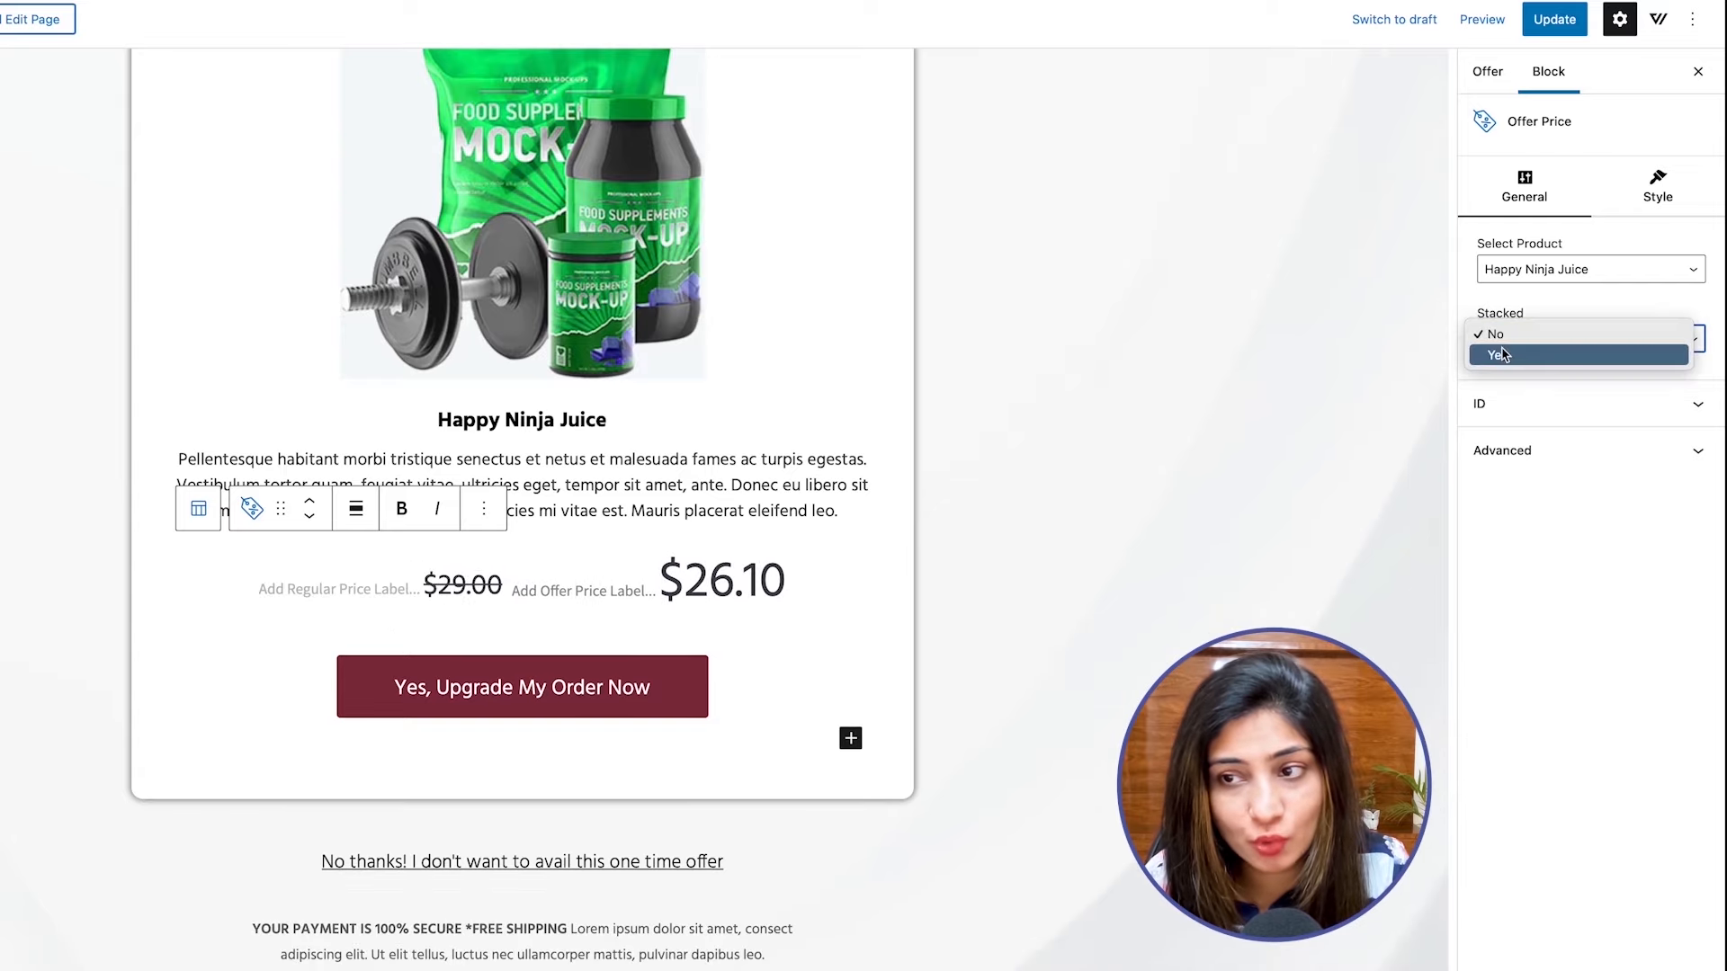
{"action": "left_click", "coordinate": [1502, 354]}
Set the Offer Price block's regular price label to "Normally available at:".
{"action": "left_click", "coordinate": [1646, 209]}
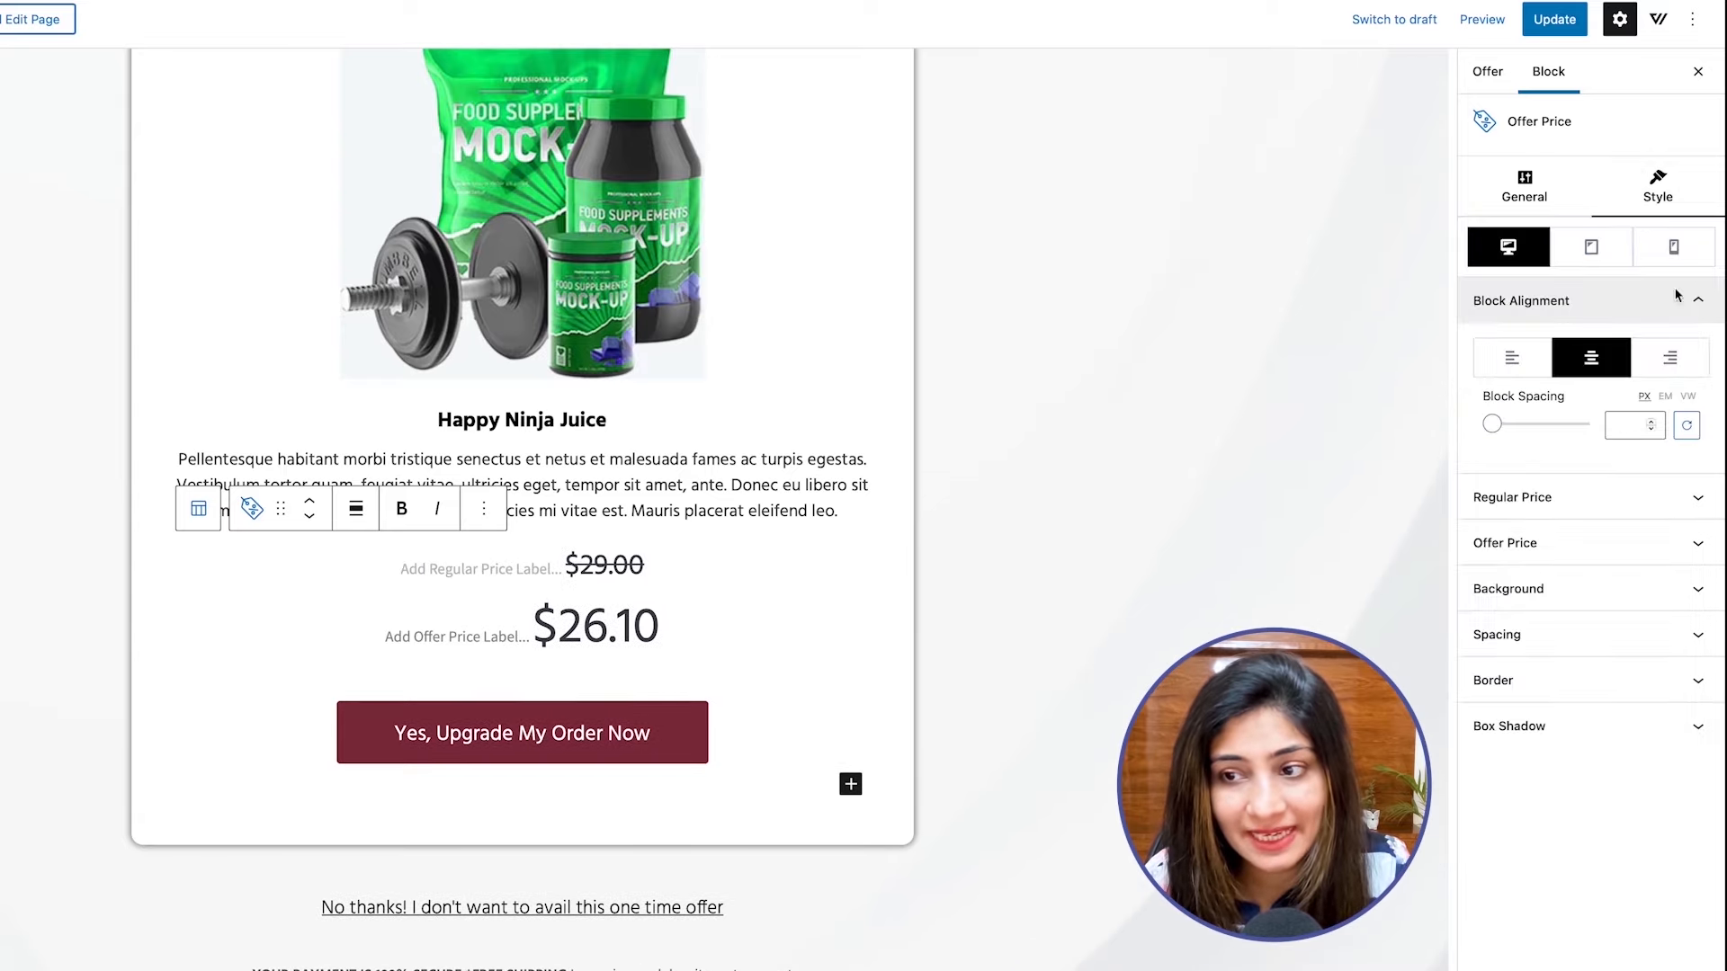
{"action": "left_click", "coordinate": [1532, 500]}
{"action": "scroll", "coordinate": [1531, 500], "scroll_direction": "down", "scroll_amount": 1}
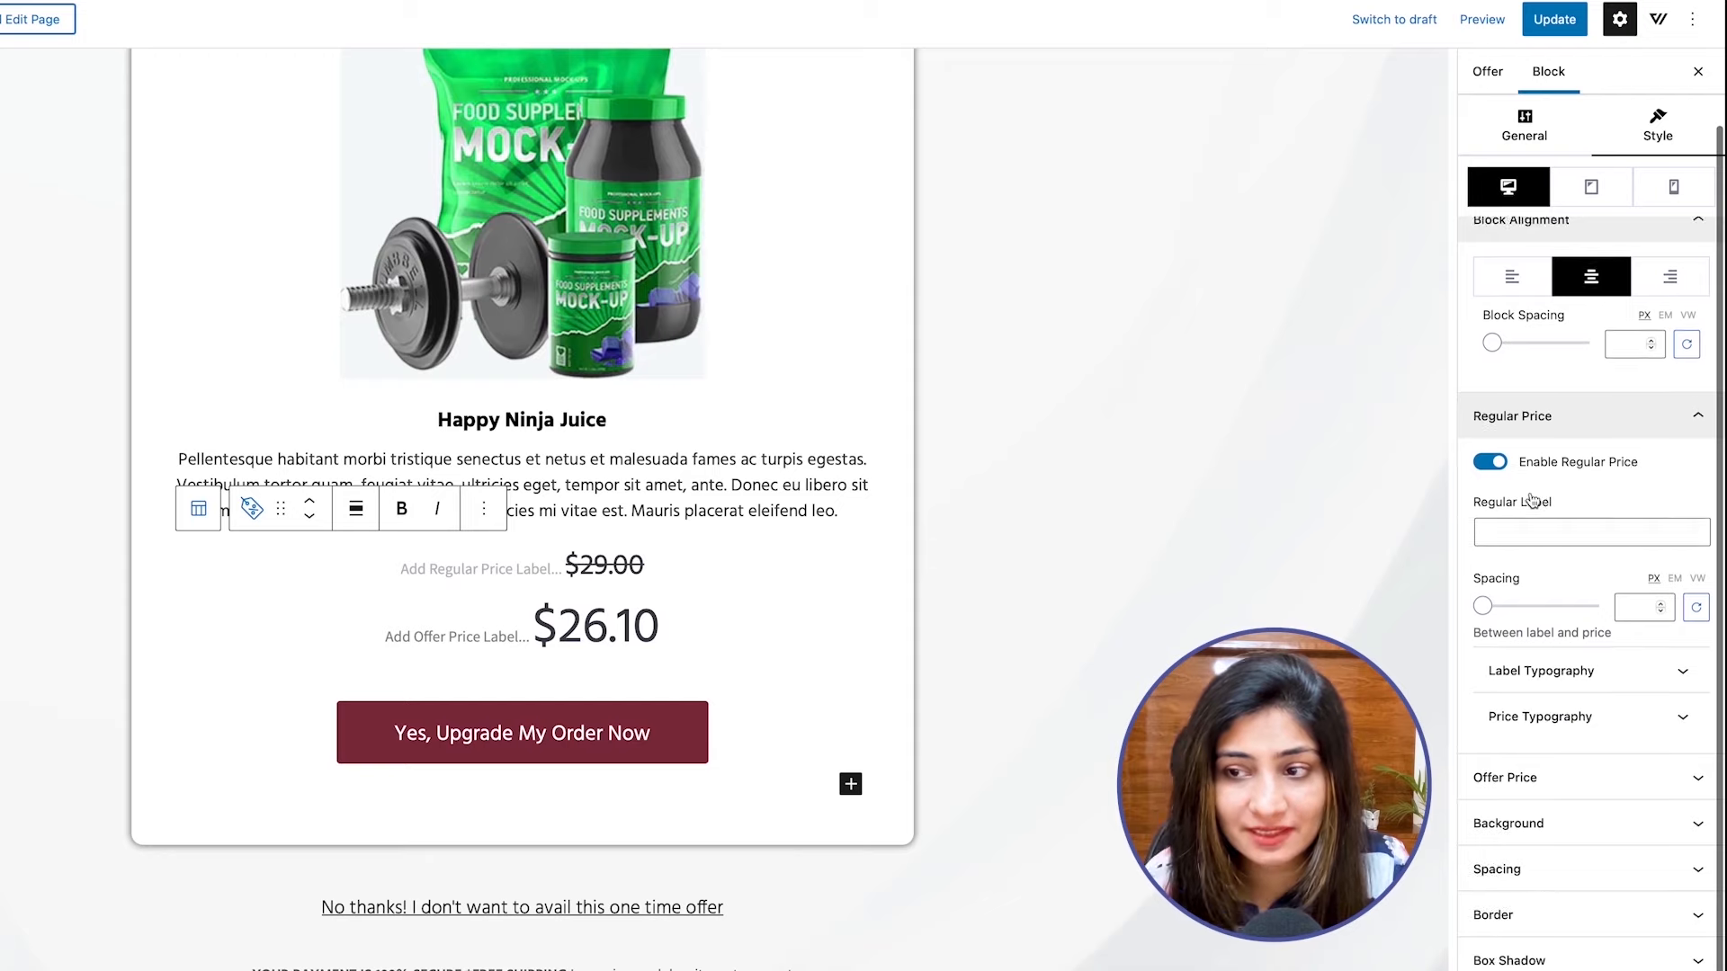
{"action": "left_click", "coordinate": [1567, 534]}
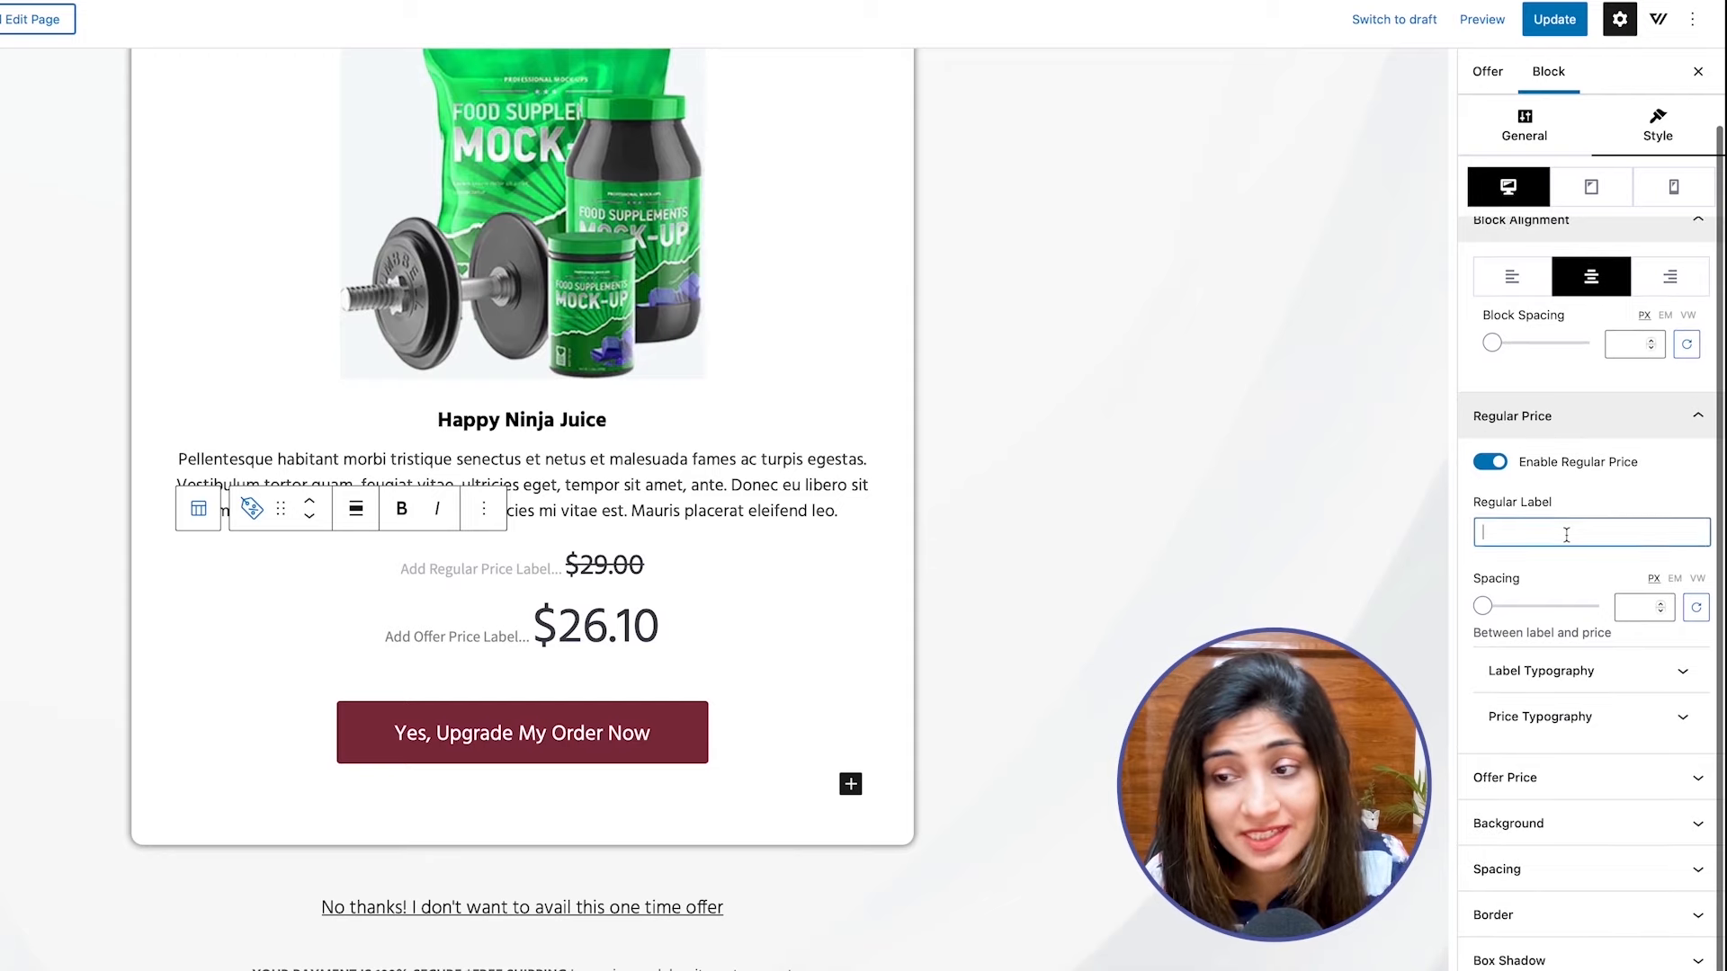
{"action": "type", "text": "Norm"}
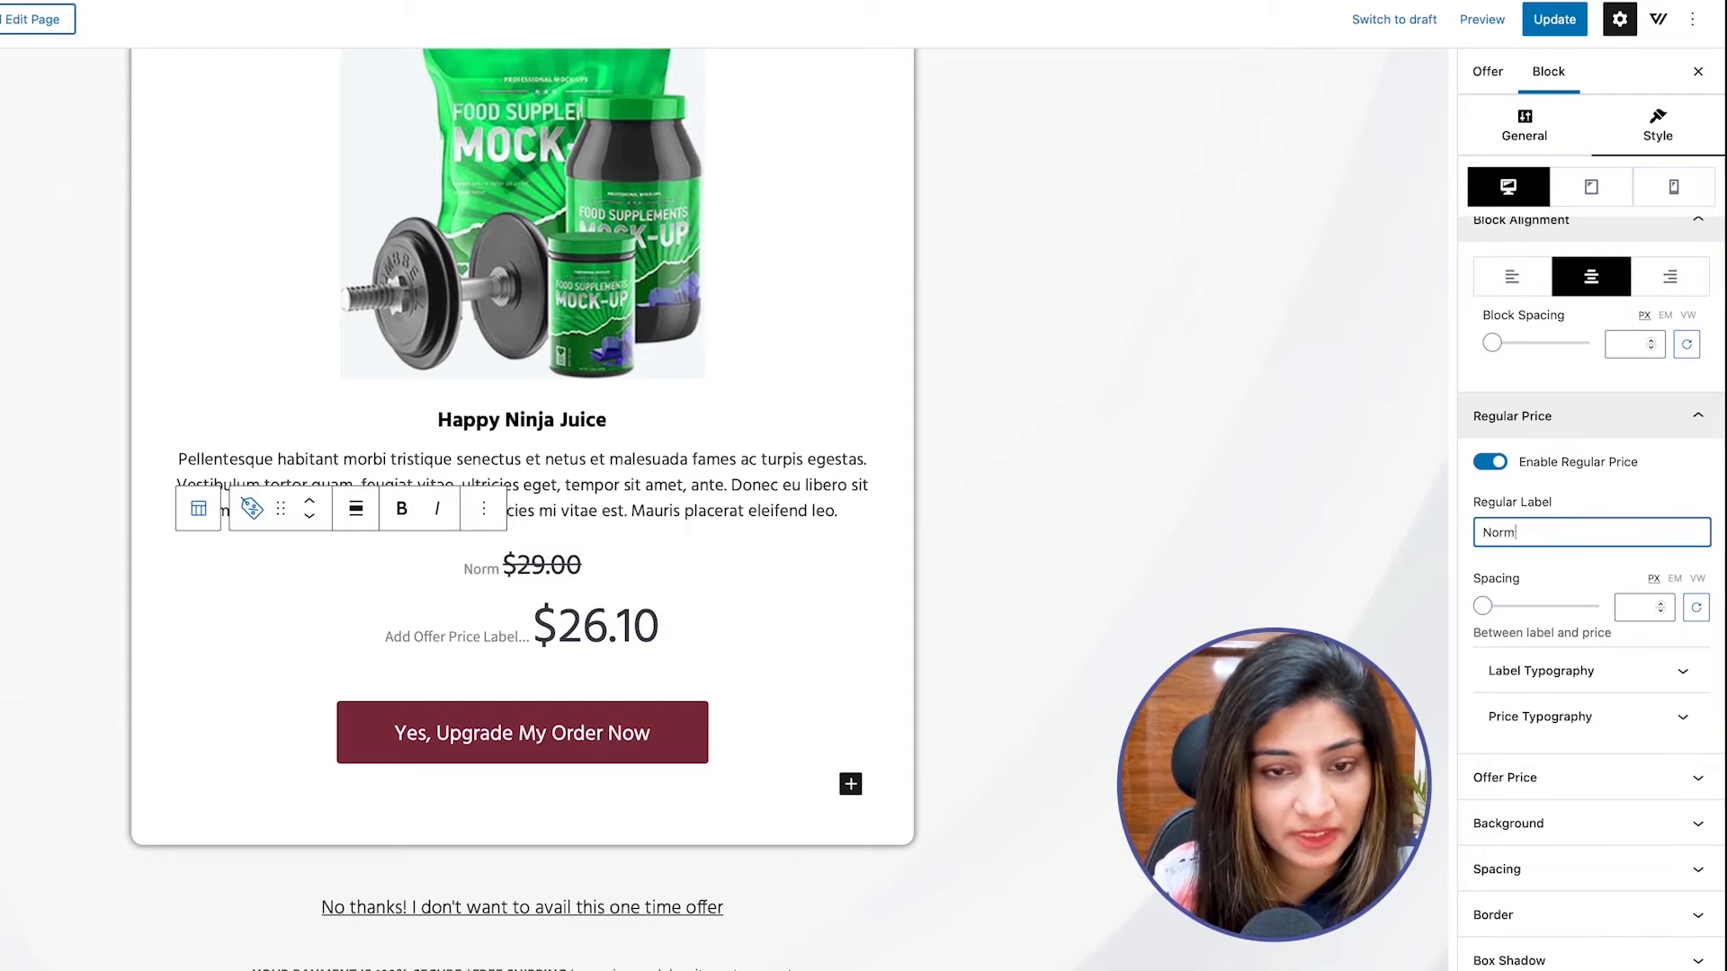
{"action": "type", "text": "ally av"}
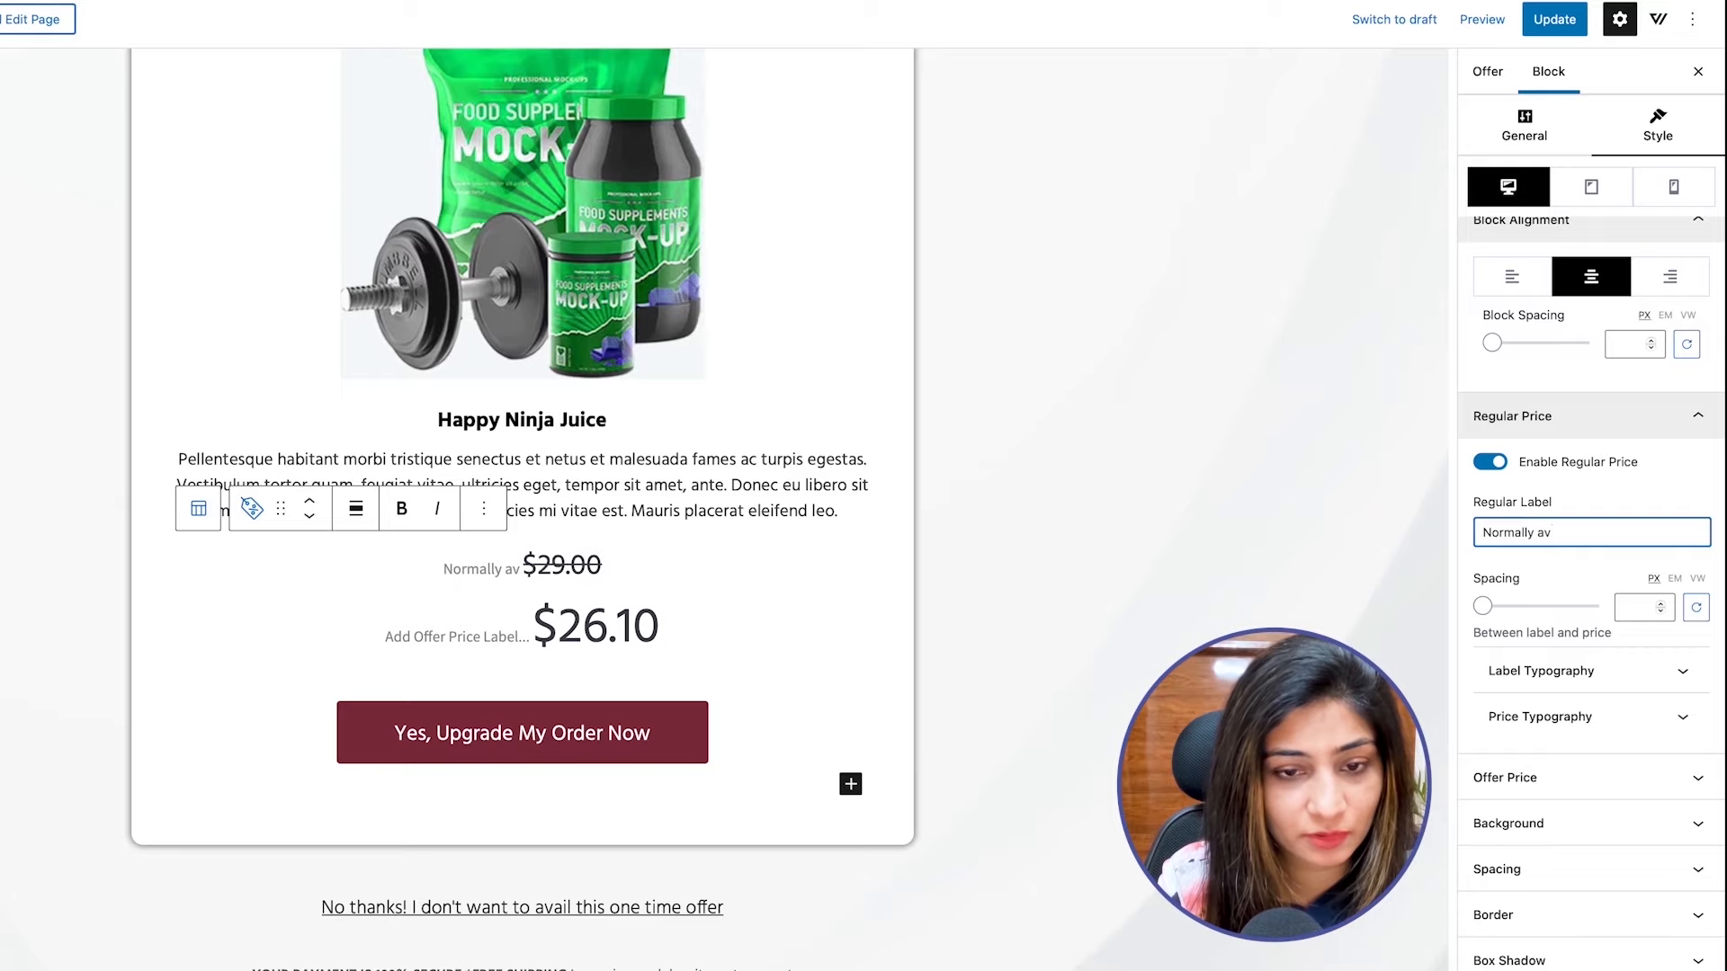
{"action": "type", "text": "ailable at:"}
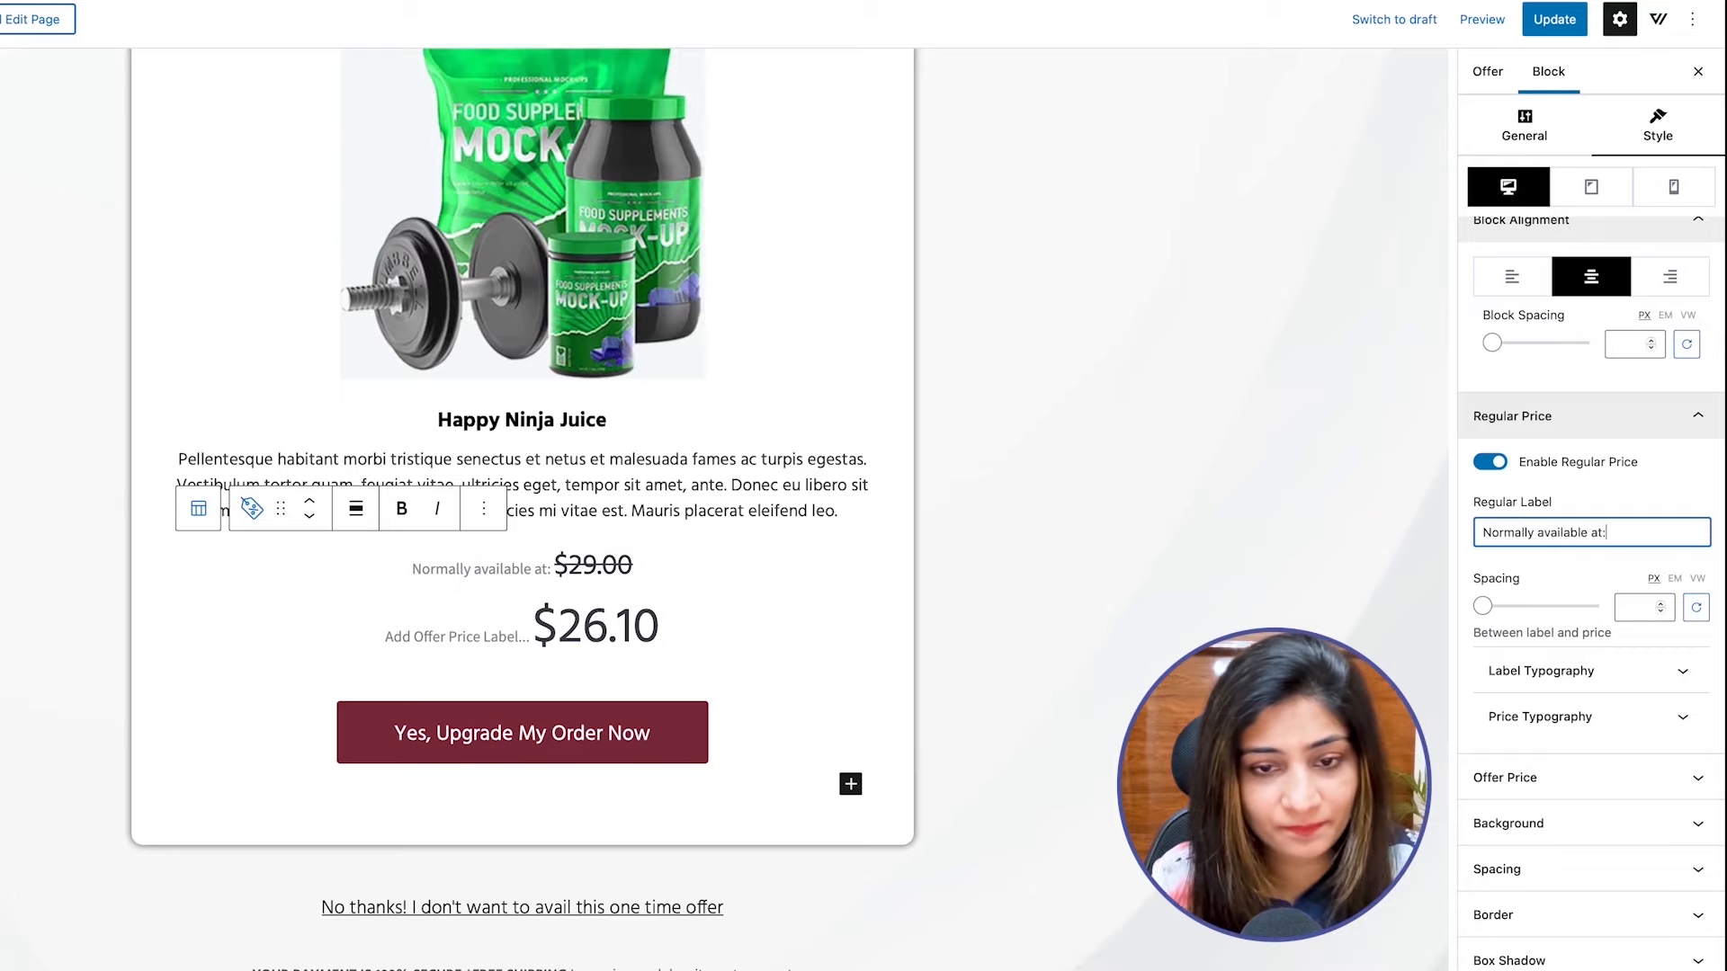
Set the Offer Price block's offer price label to "Special discounted price:".
{"action": "left_click", "coordinate": [1577, 779]}
{"action": "left_click", "coordinate": [1544, 815]}
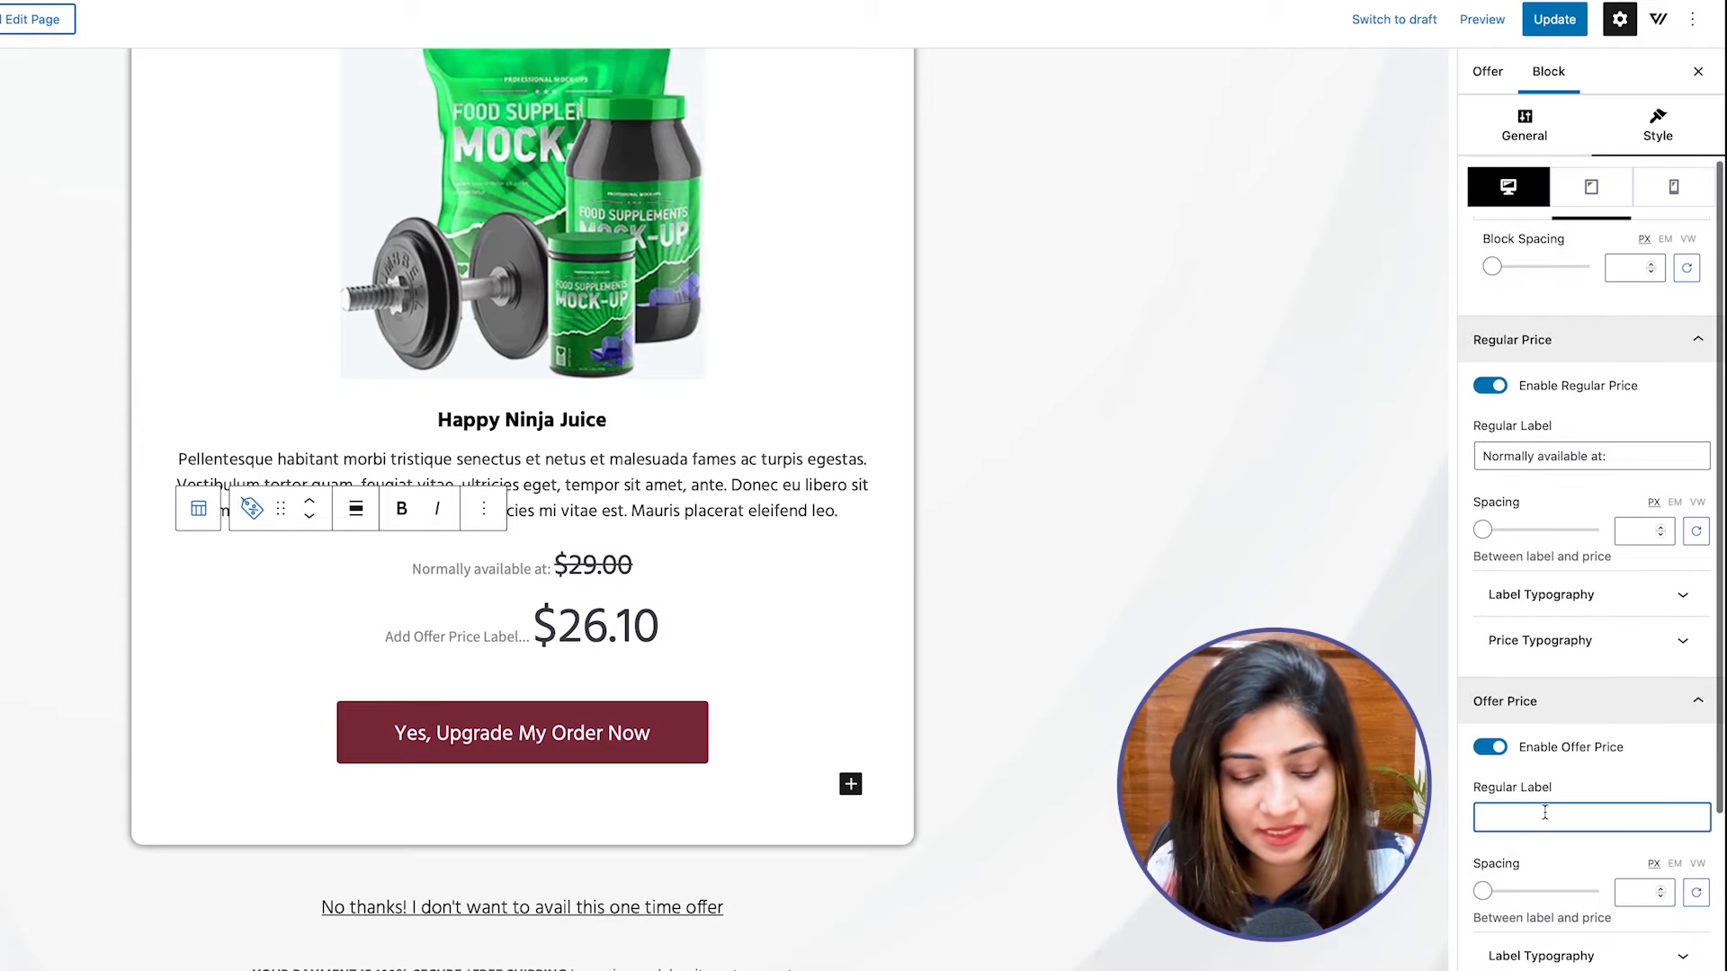
{"action": "type", "text": "Special"}
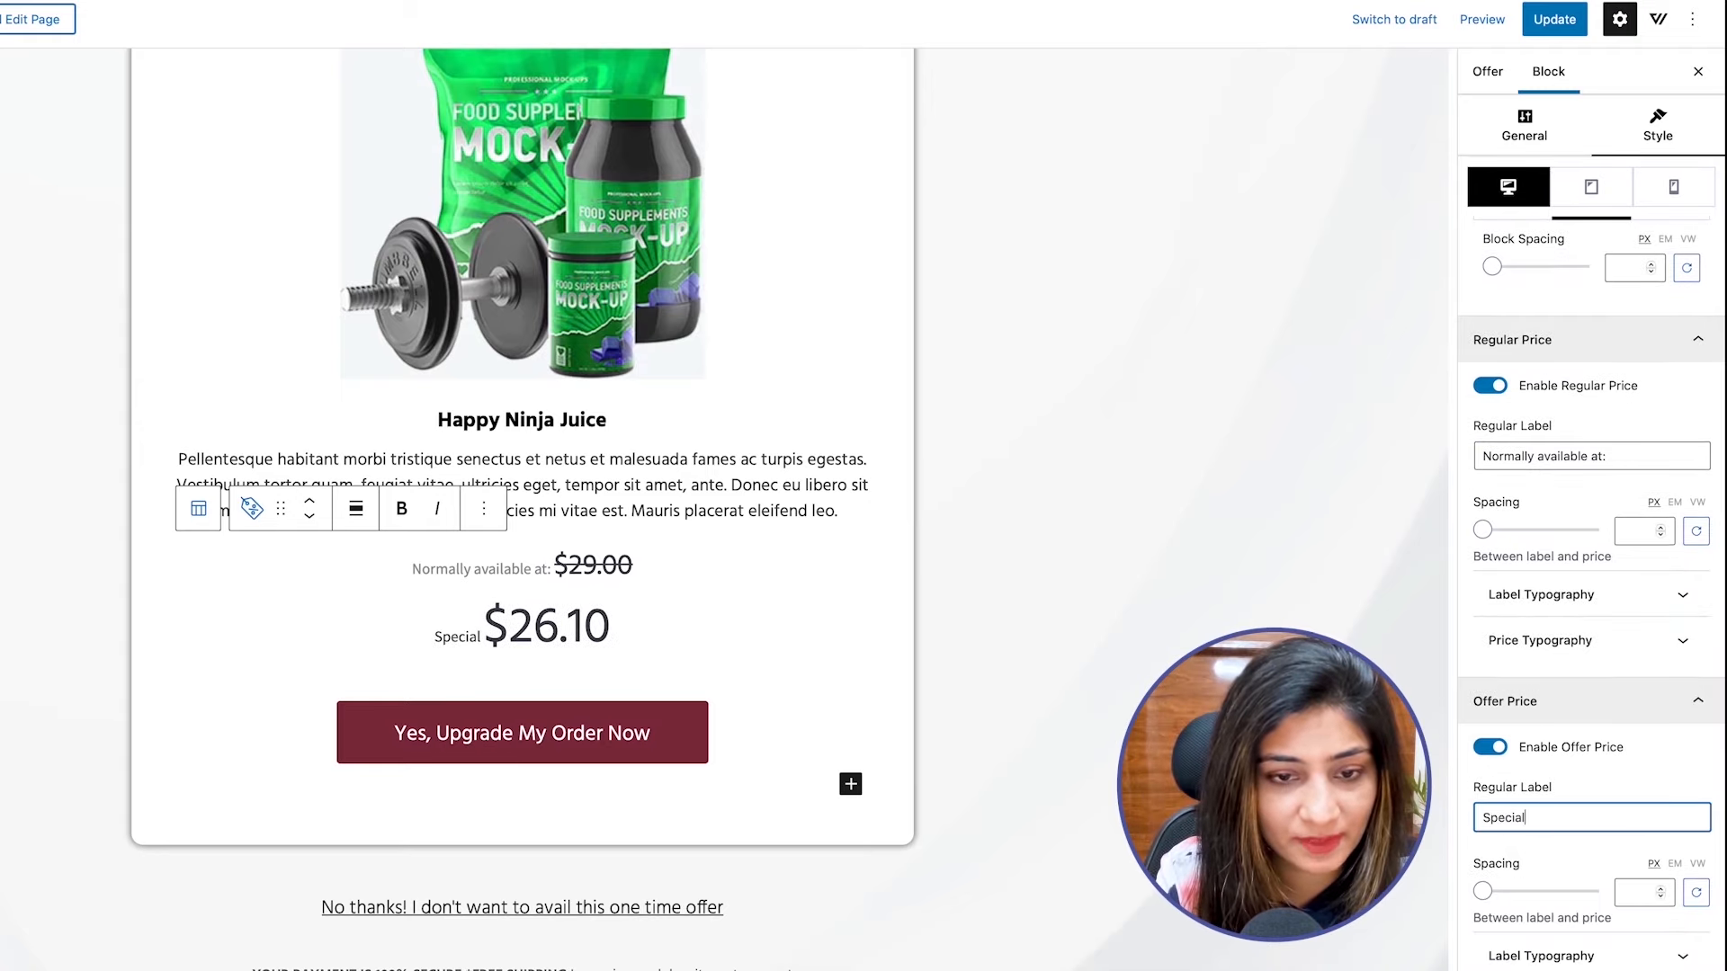
{"action": "type", "text": " discounted pr"}
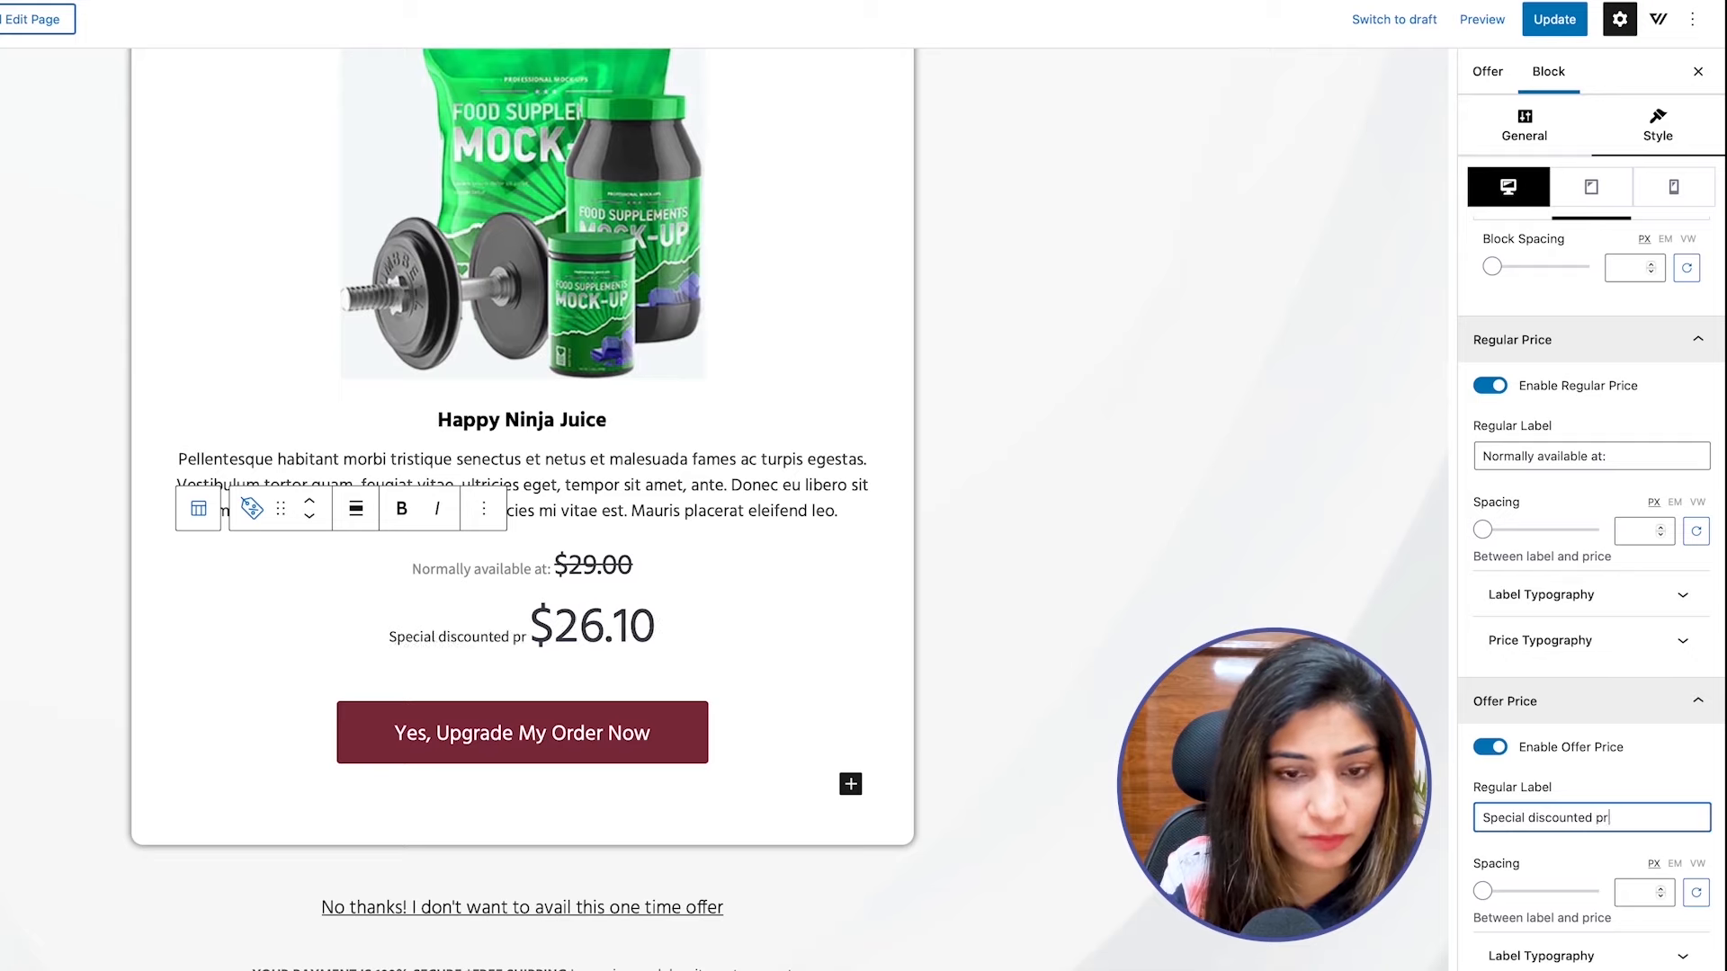
{"action": "type", "text": "ice:"}
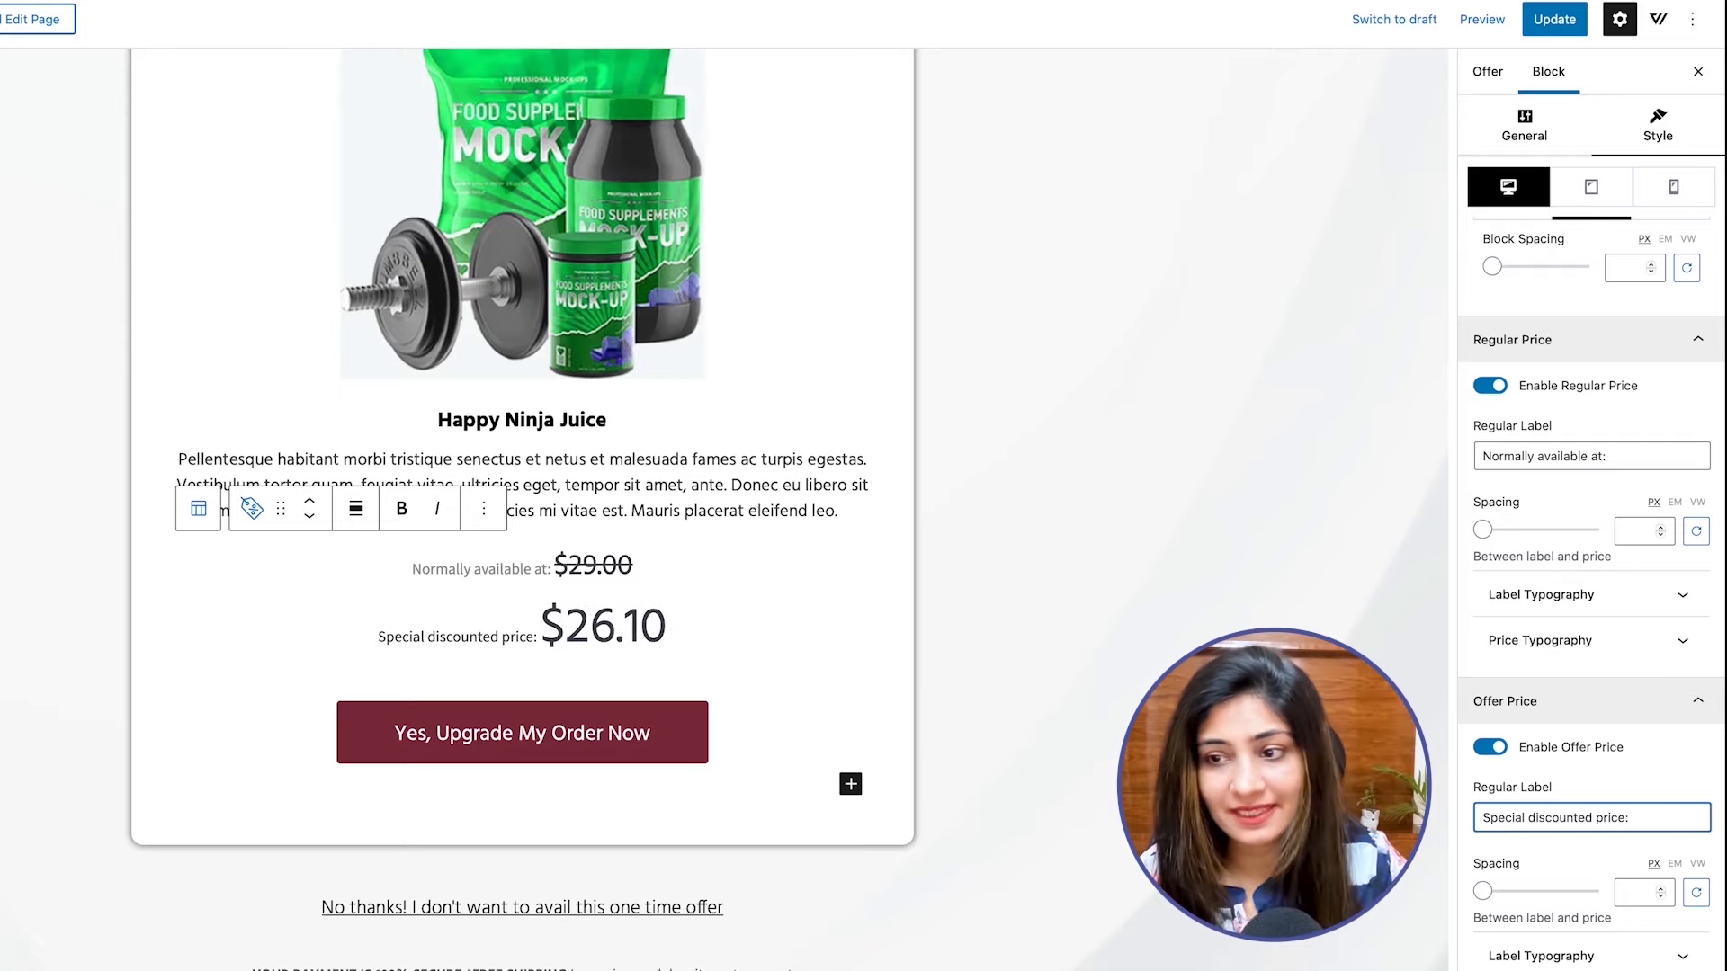
Examine the regular price label's typography options and the background options of the Offer Price block.
{"action": "left_click", "coordinate": [1606, 611]}
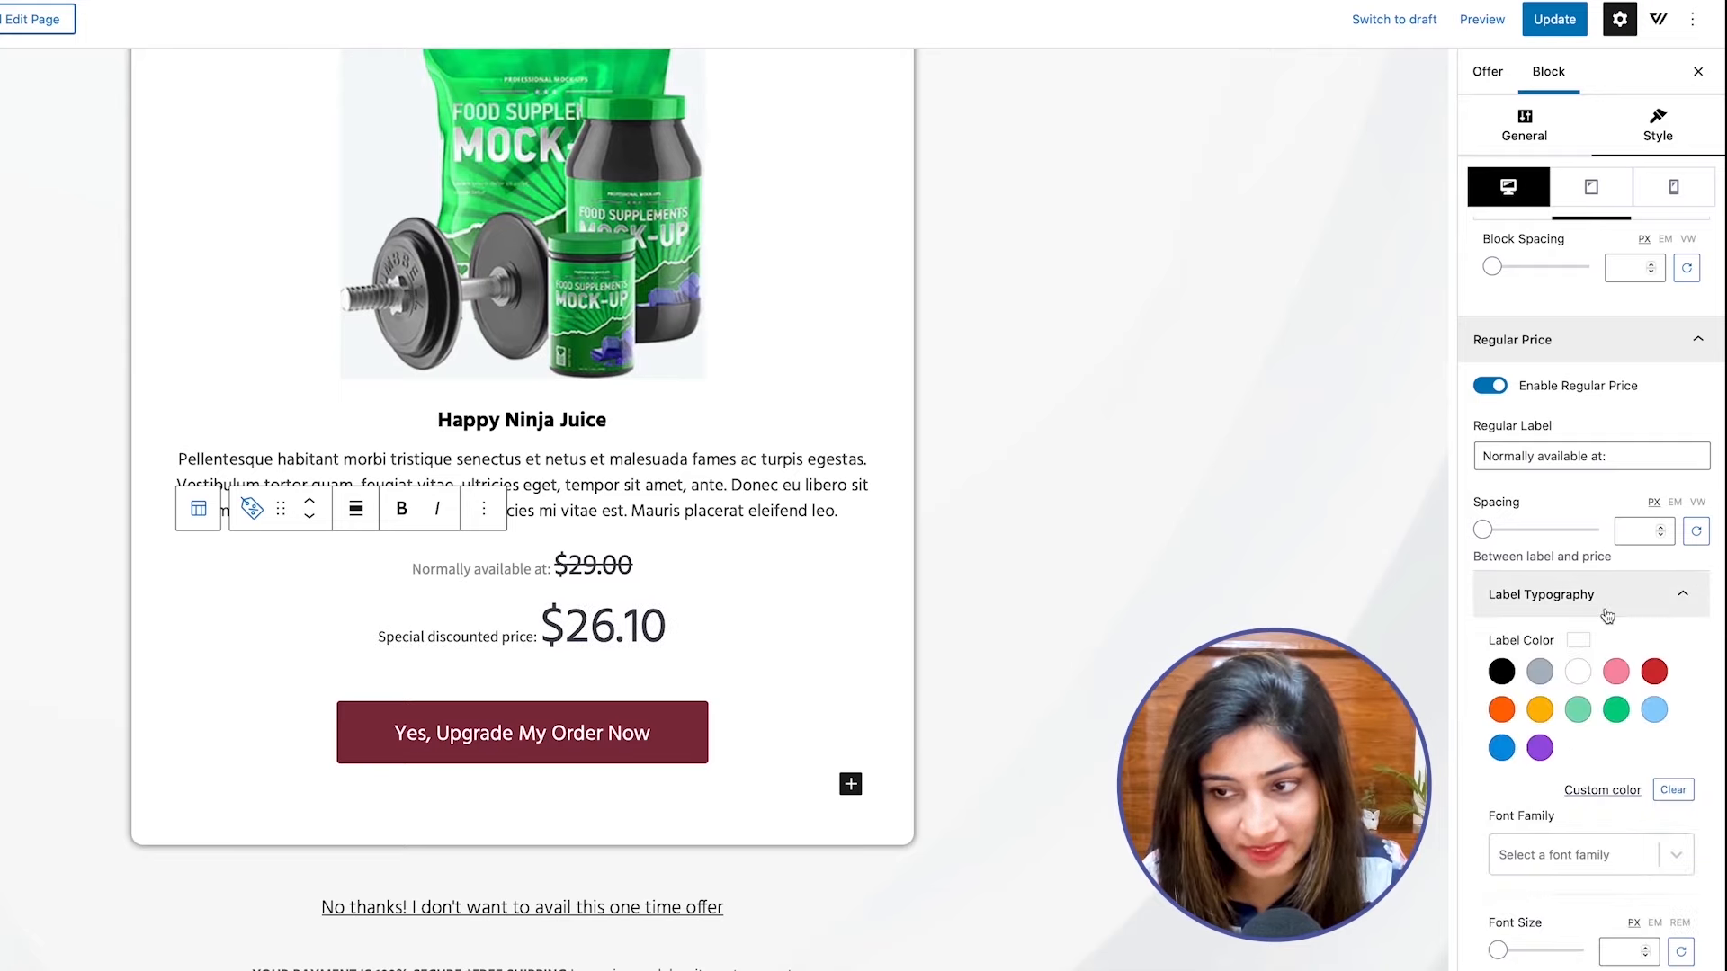
{"action": "left_click", "coordinate": [1609, 611]}
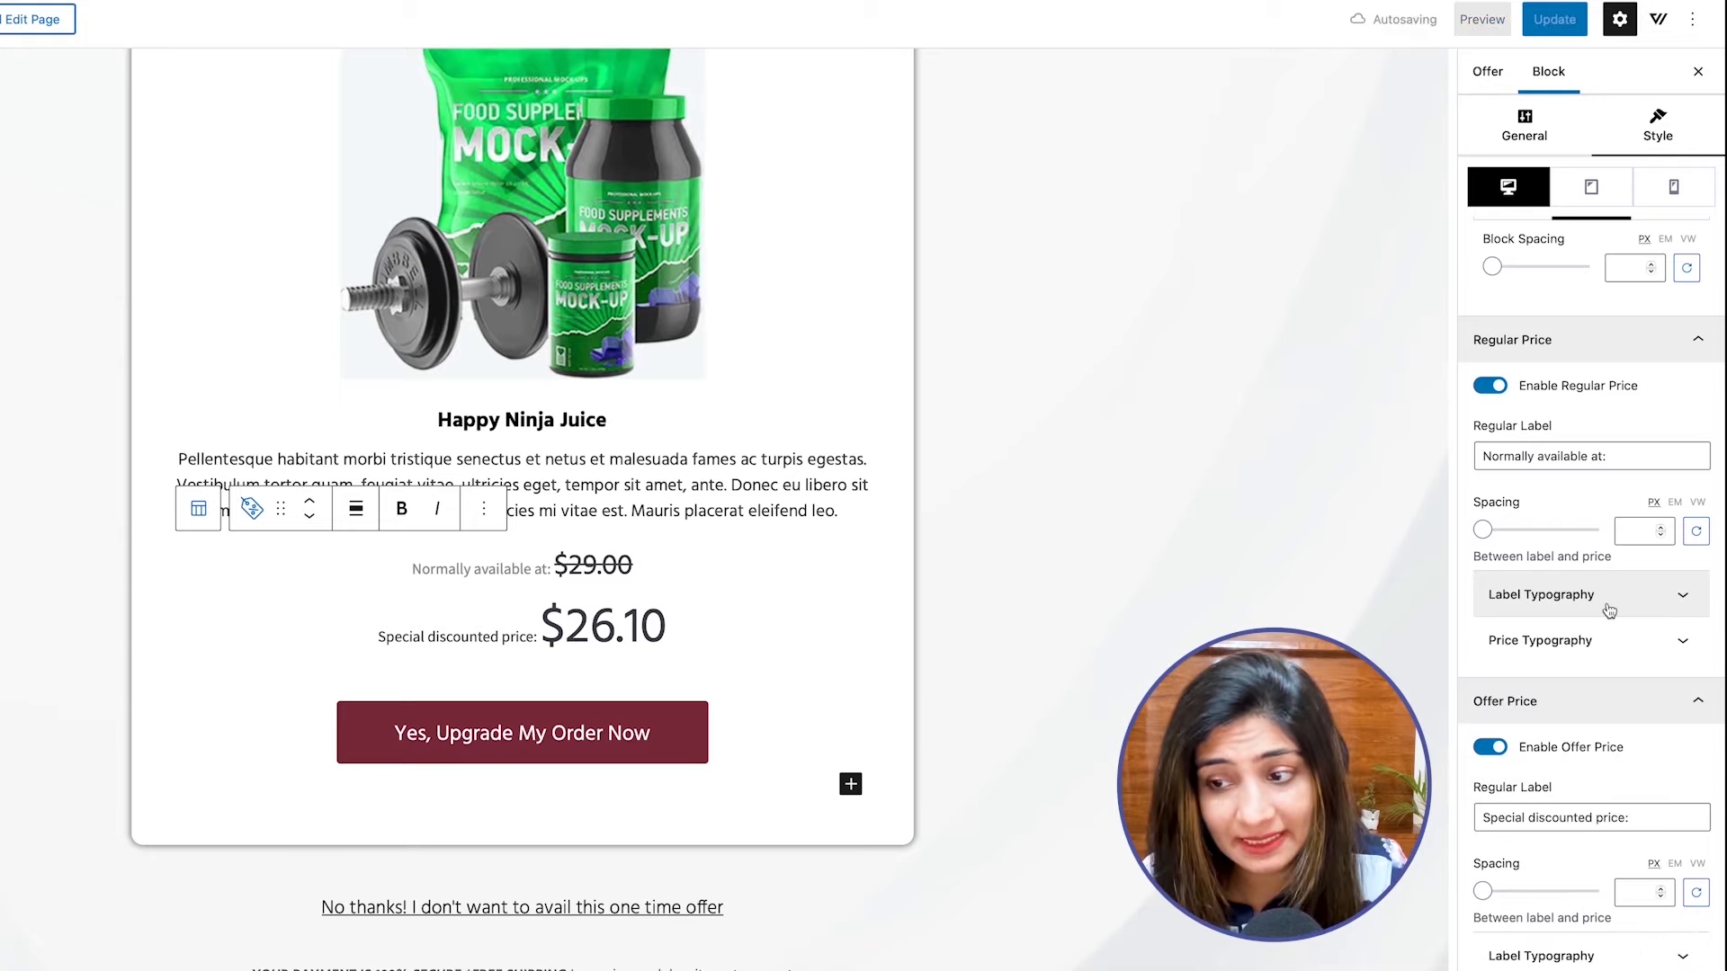
{"action": "left_click", "coordinate": [1577, 604]}
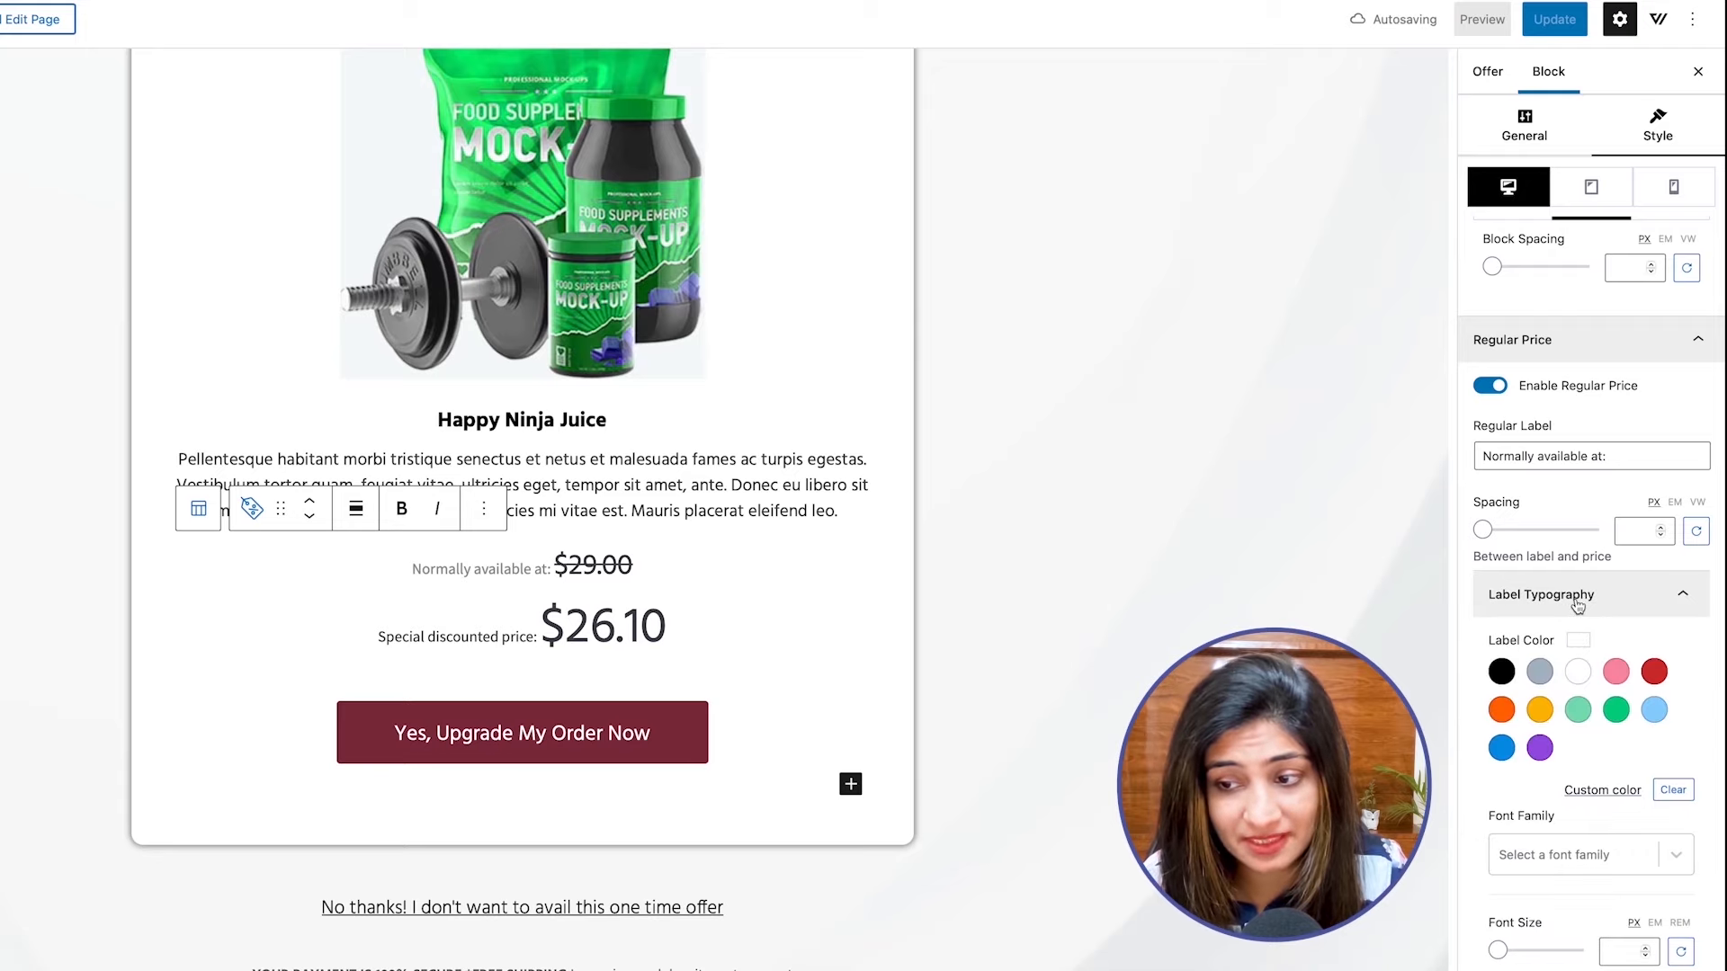
{"action": "scroll", "coordinate": [1585, 709], "scroll_direction": "down", "scroll_amount": 3}
{"action": "left_click", "coordinate": [1521, 814]}
{"action": "scroll", "coordinate": [1543, 807], "scroll_direction": "down", "scroll_amount": 4}
{"action": "scroll", "coordinate": [1543, 807], "scroll_direction": "down", "scroll_amount": 3}
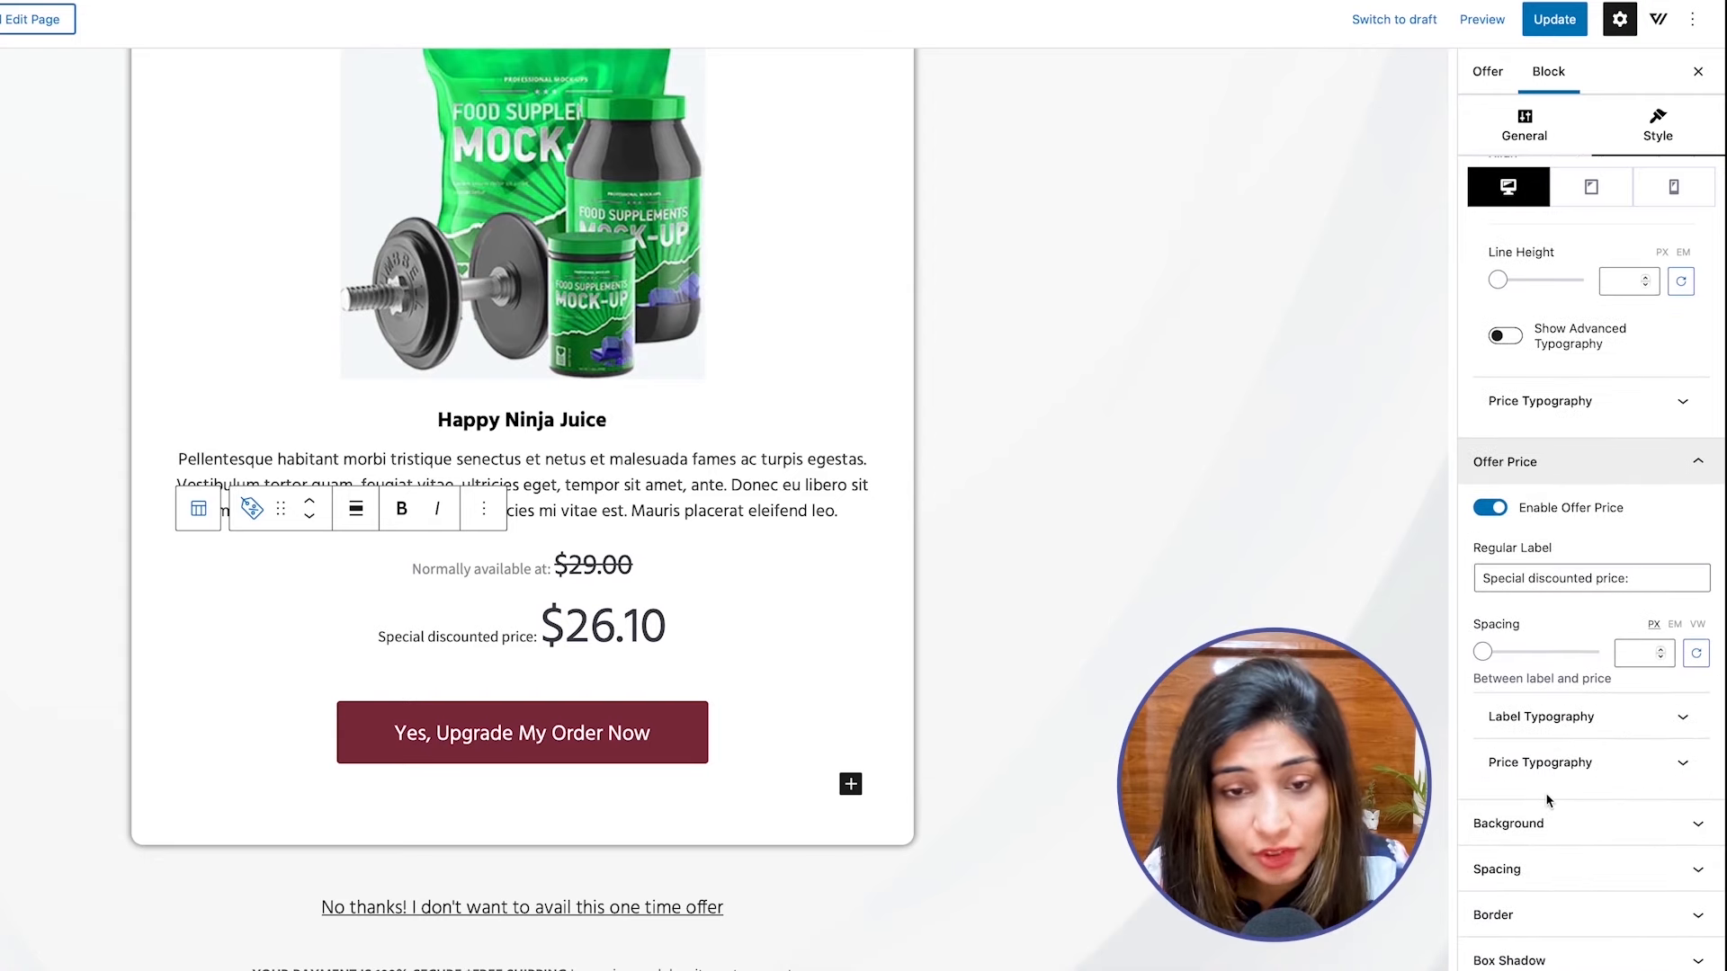
{"action": "left_click", "coordinate": [1544, 820]}
{"action": "scroll", "coordinate": [1549, 805], "scroll_direction": "down", "scroll_amount": 3}
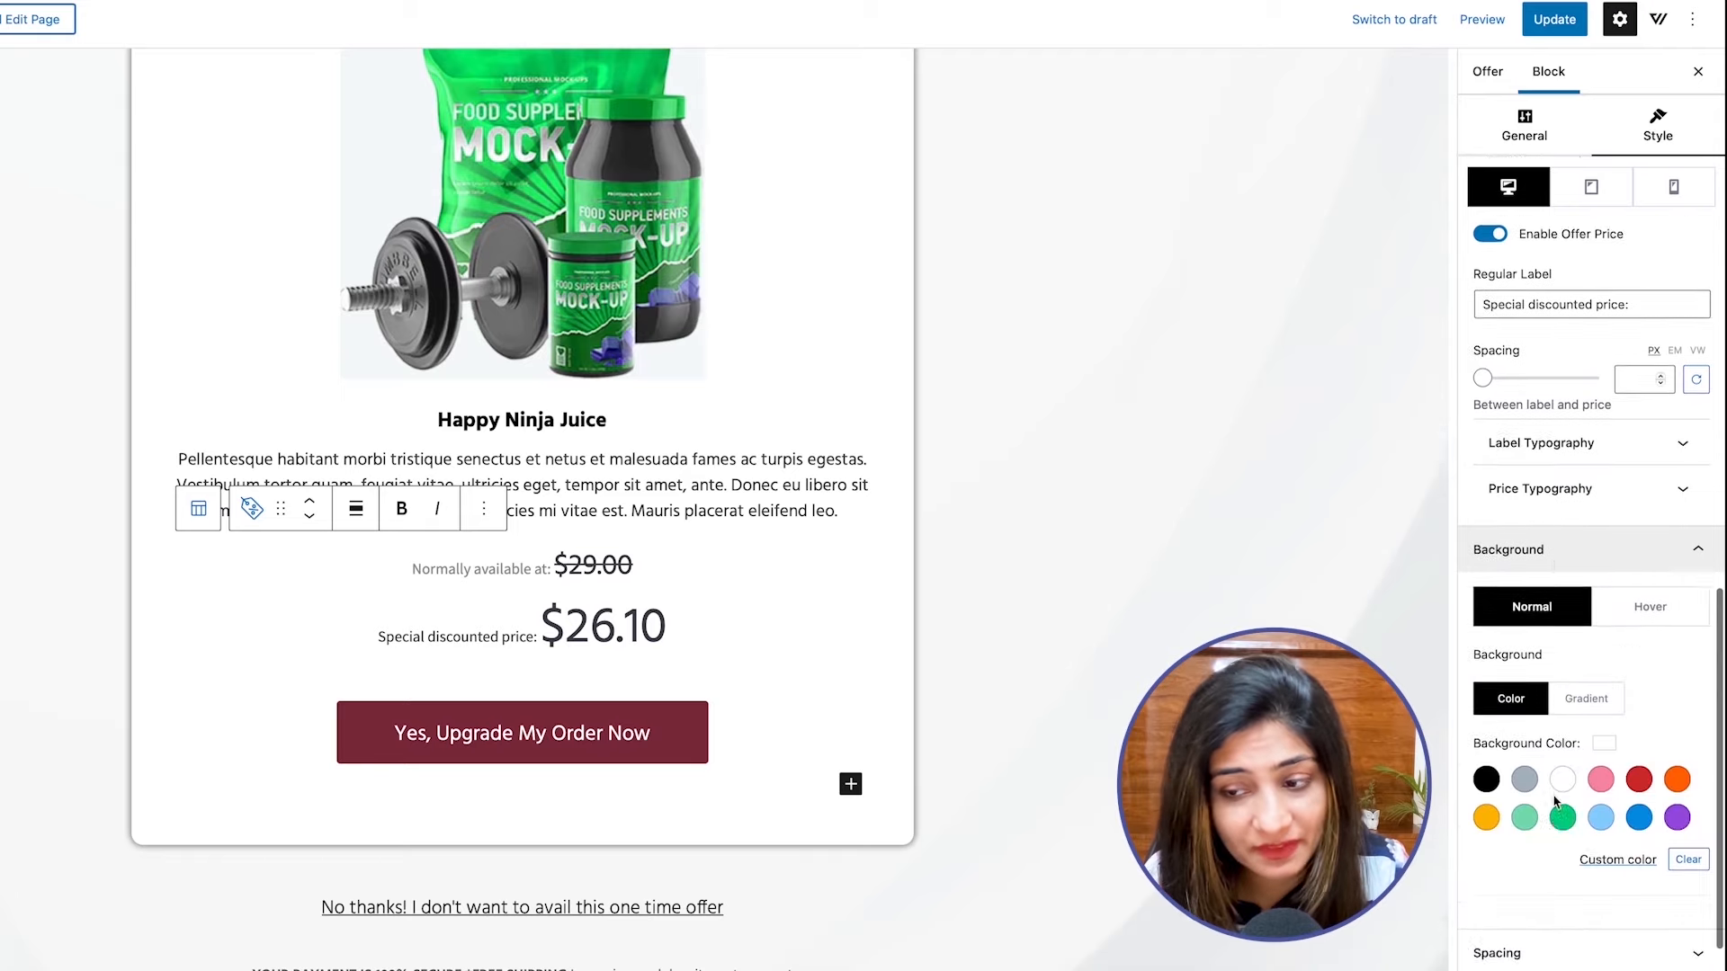
Change the regular price's text color to gray in the Offer Price block.
{"action": "left_click", "coordinate": [1541, 349]}
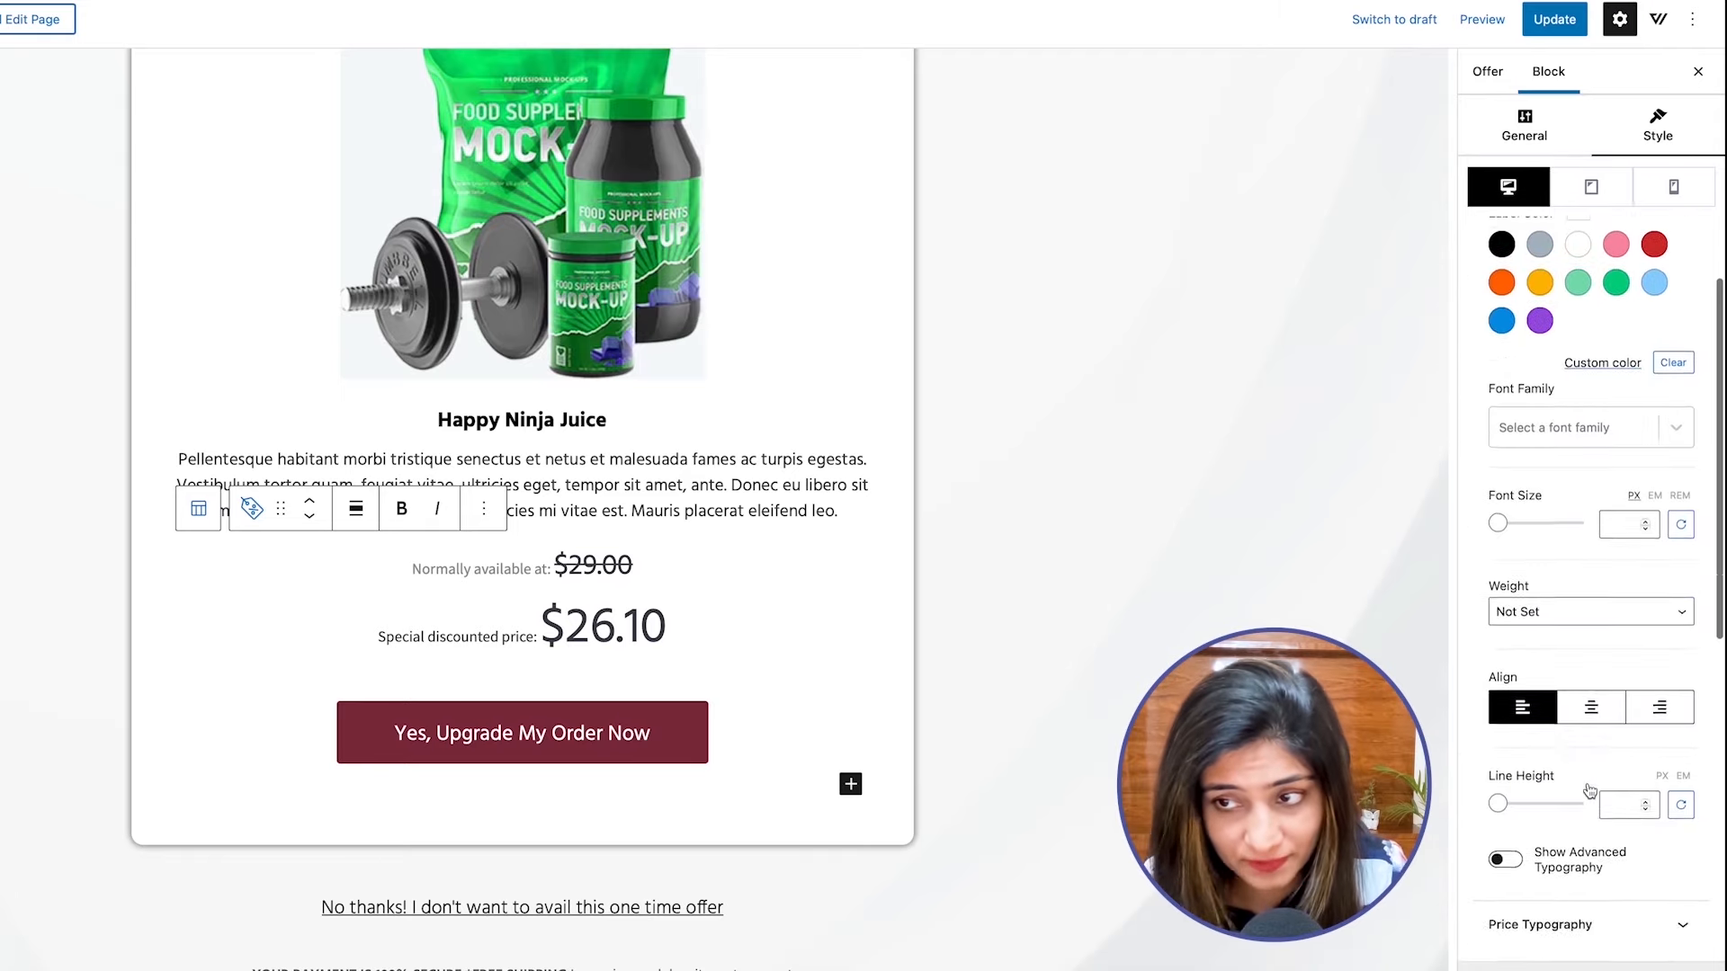
{"action": "scroll", "coordinate": [1590, 789], "scroll_direction": "up", "scroll_amount": 1}
{"action": "left_click", "coordinate": [1590, 780]}
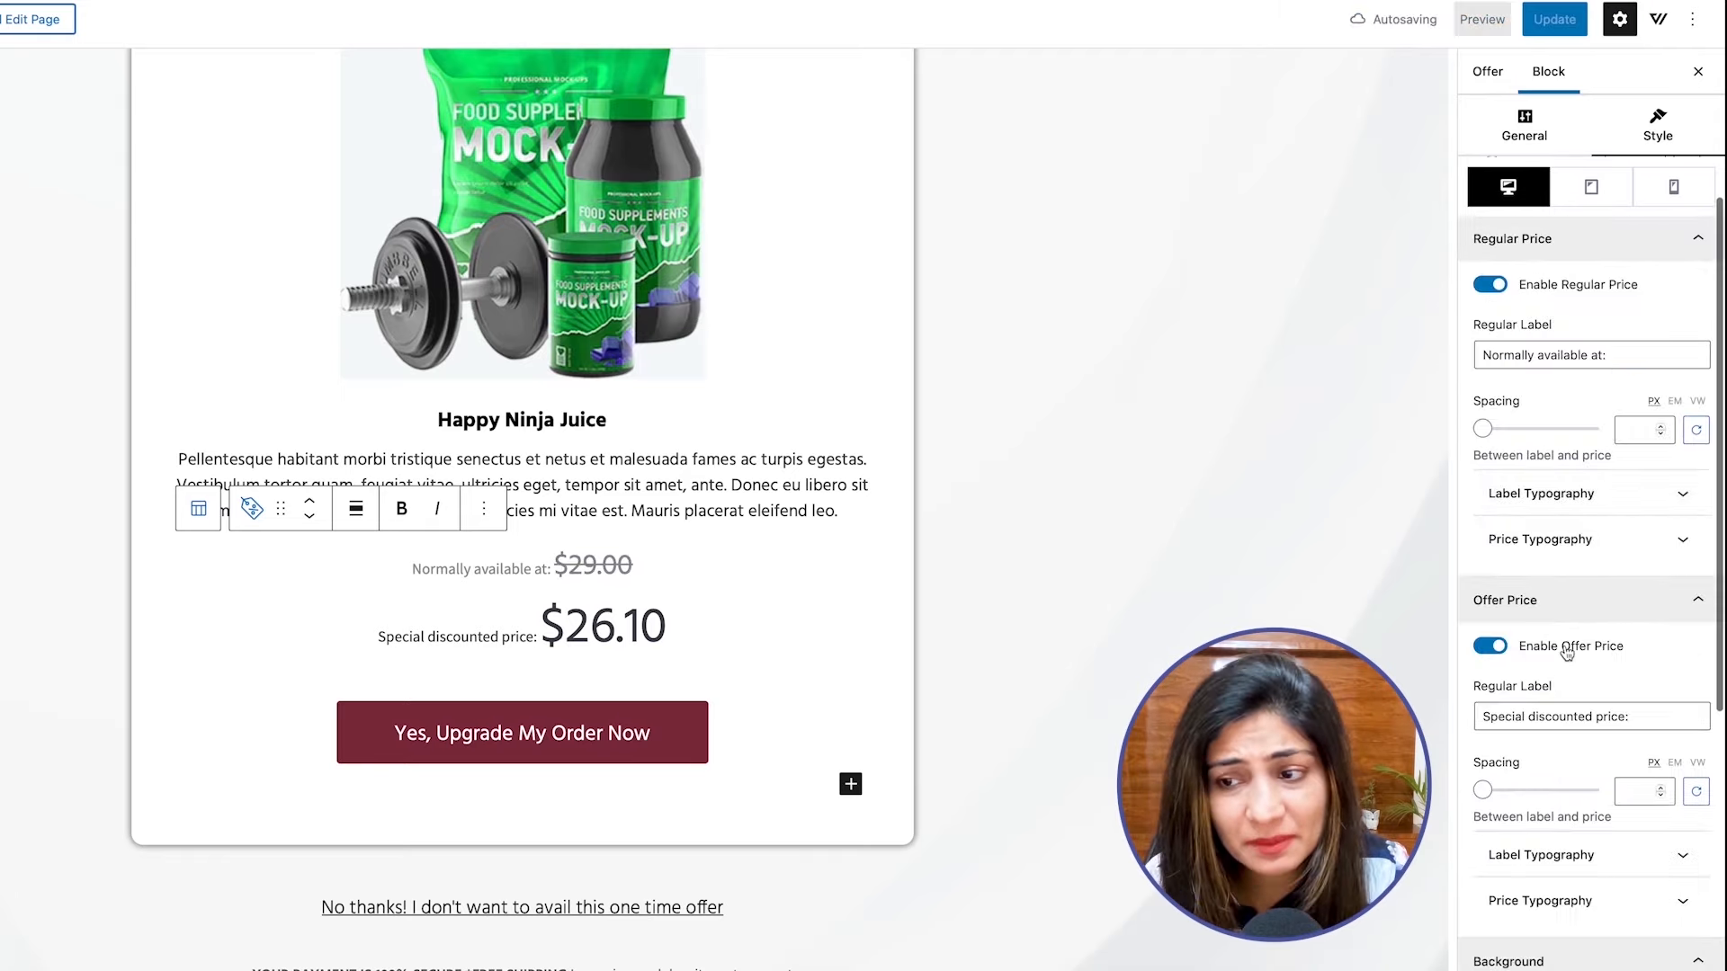
{"action": "scroll", "coordinate": [1563, 644], "scroll_direction": "down", "scroll_amount": 2}
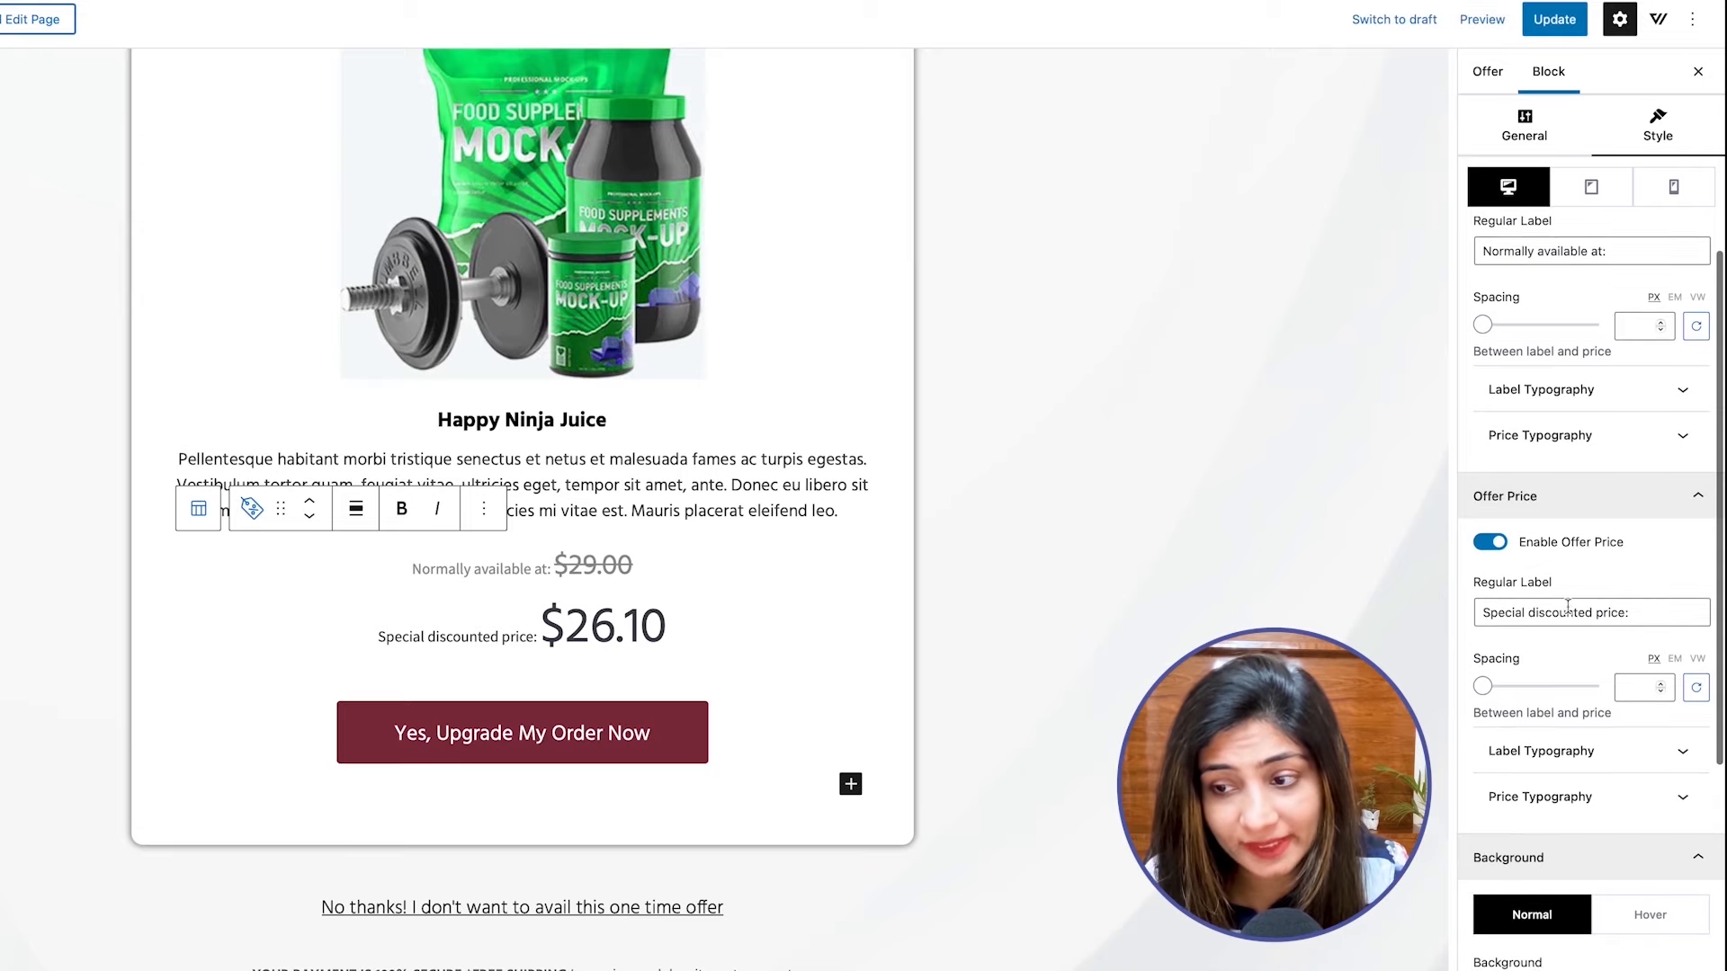
Change the offer price's text color to red in the Offer Price block.
{"action": "left_click", "coordinate": [1536, 752]}
{"action": "scroll", "coordinate": [1534, 758], "scroll_direction": "down", "scroll_amount": 2}
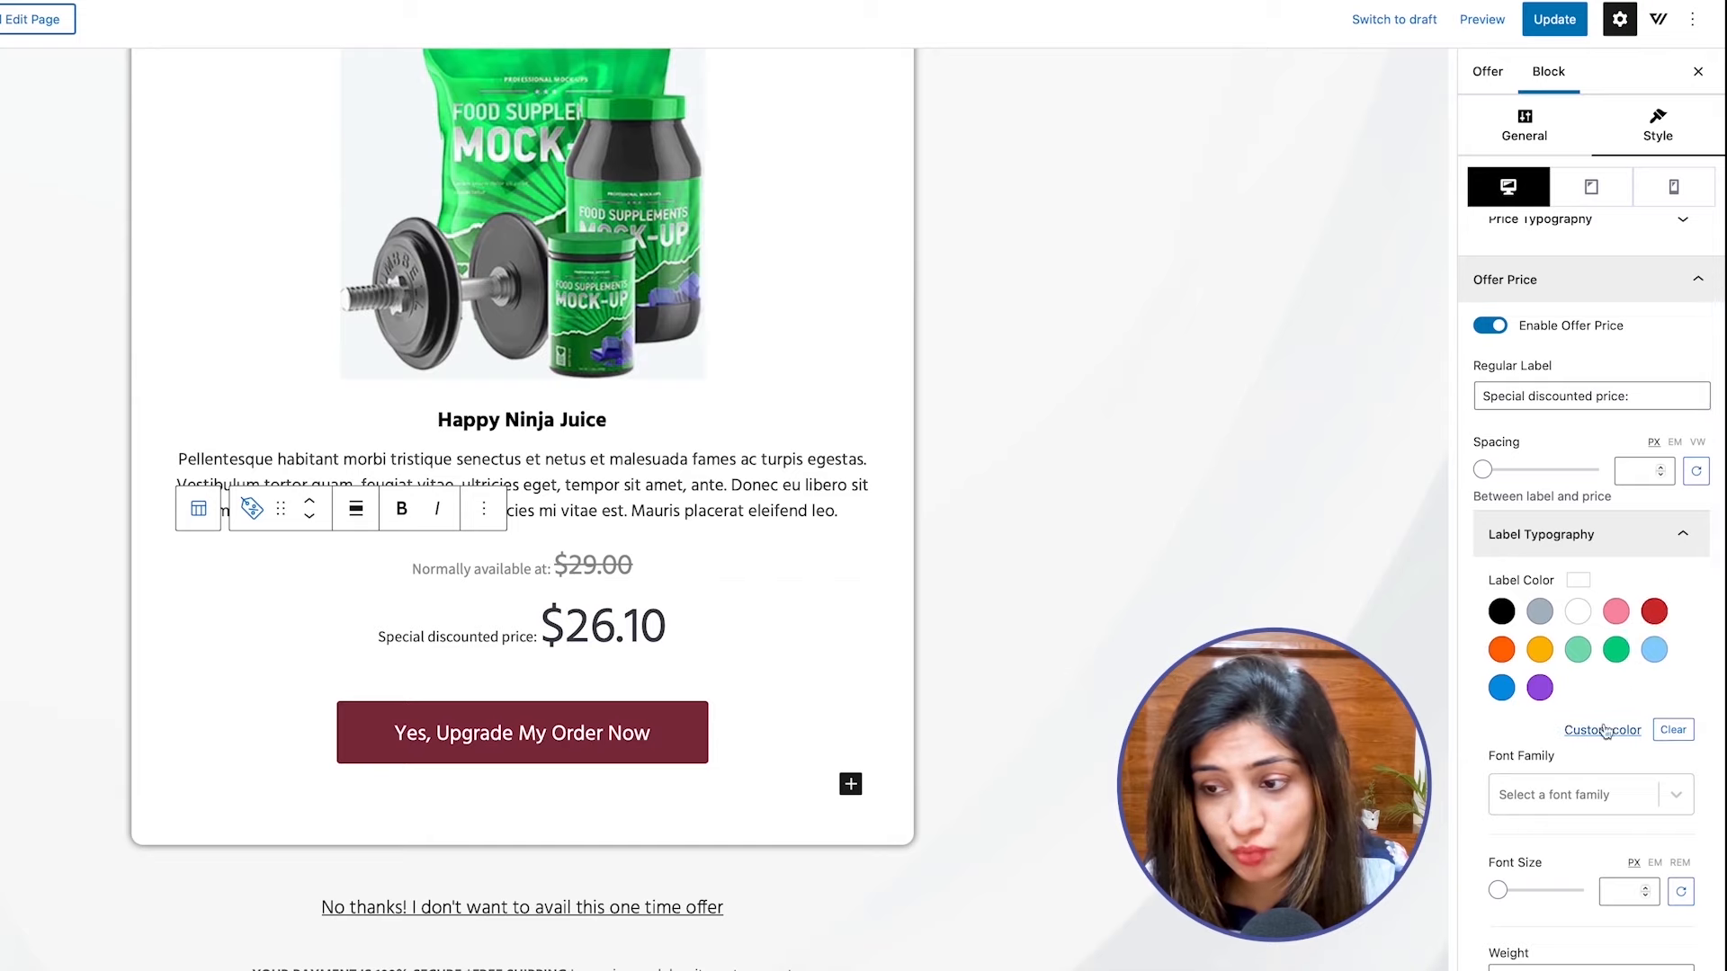
{"action": "scroll", "coordinate": [1606, 731], "scroll_direction": "down", "scroll_amount": 2}
{"action": "scroll", "coordinate": [1606, 731], "scroll_direction": "down", "scroll_amount": 3}
{"action": "left_click", "coordinate": [1582, 725]}
{"action": "scroll", "coordinate": [1583, 733], "scroll_direction": "down", "scroll_amount": 2}
{"action": "left_click", "coordinate": [1656, 604]}
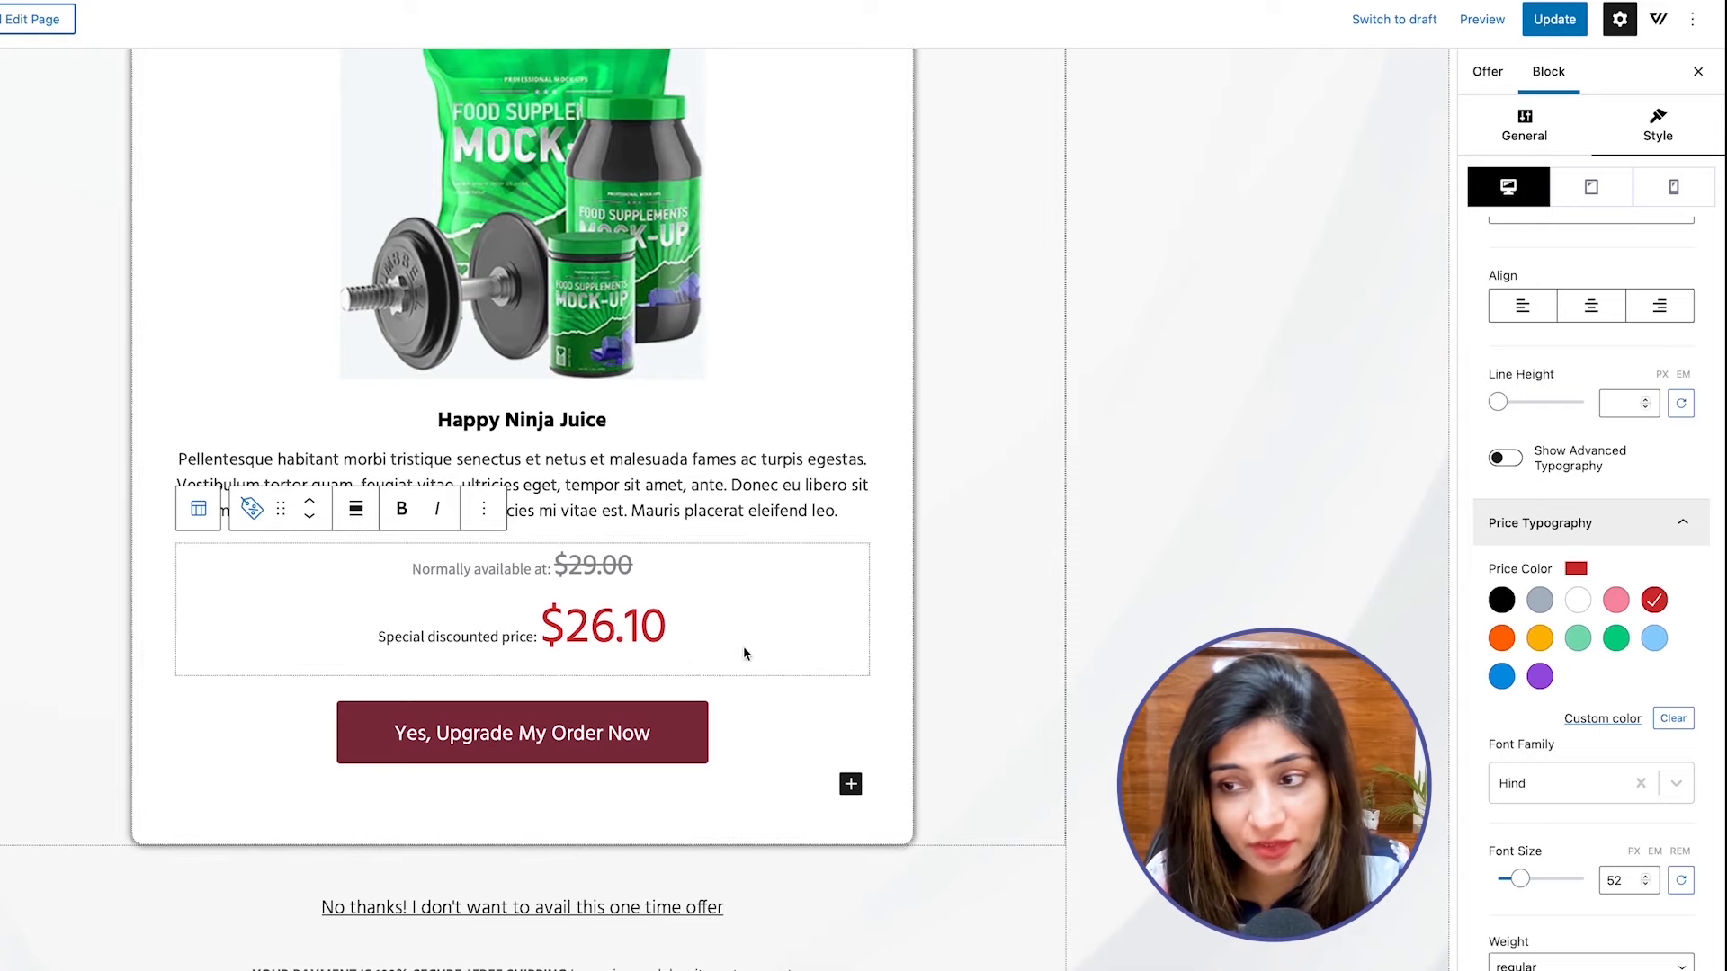
Set the color of the "Special discounted price:" label to red.
{"action": "scroll", "coordinate": [1641, 640], "scroll_direction": "up", "scroll_amount": 8}
{"action": "scroll", "coordinate": [1641, 640], "scroll_direction": "up", "scroll_amount": 2}
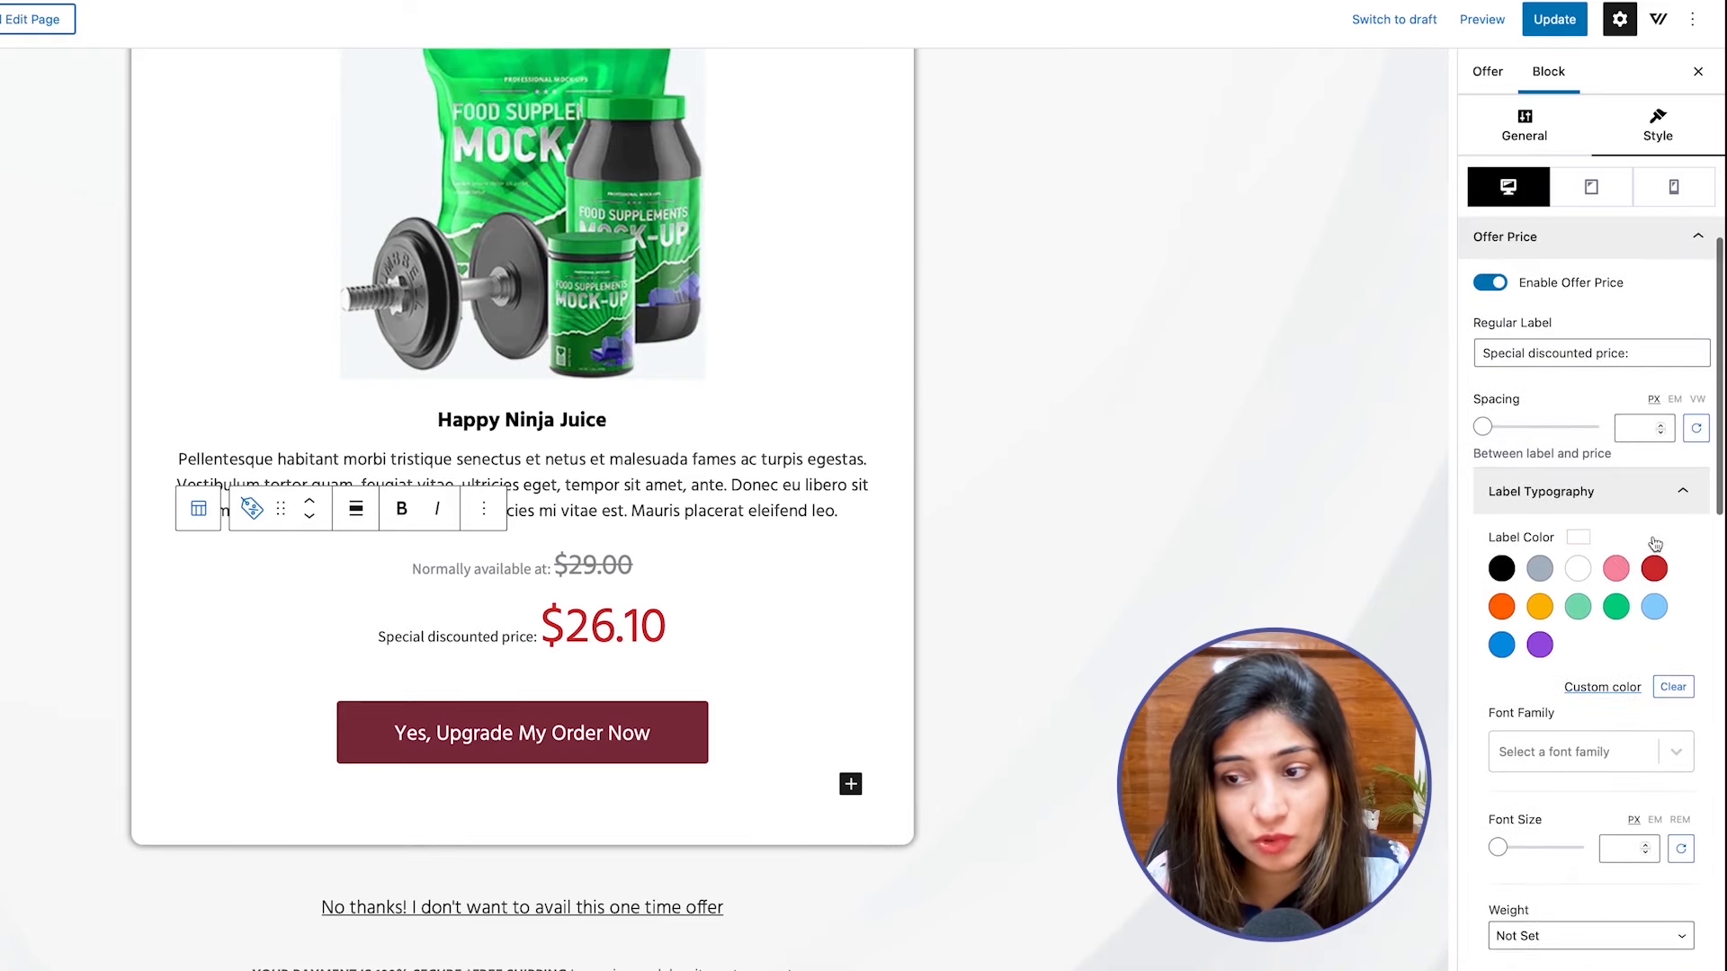
{"action": "left_click", "coordinate": [1656, 570]}
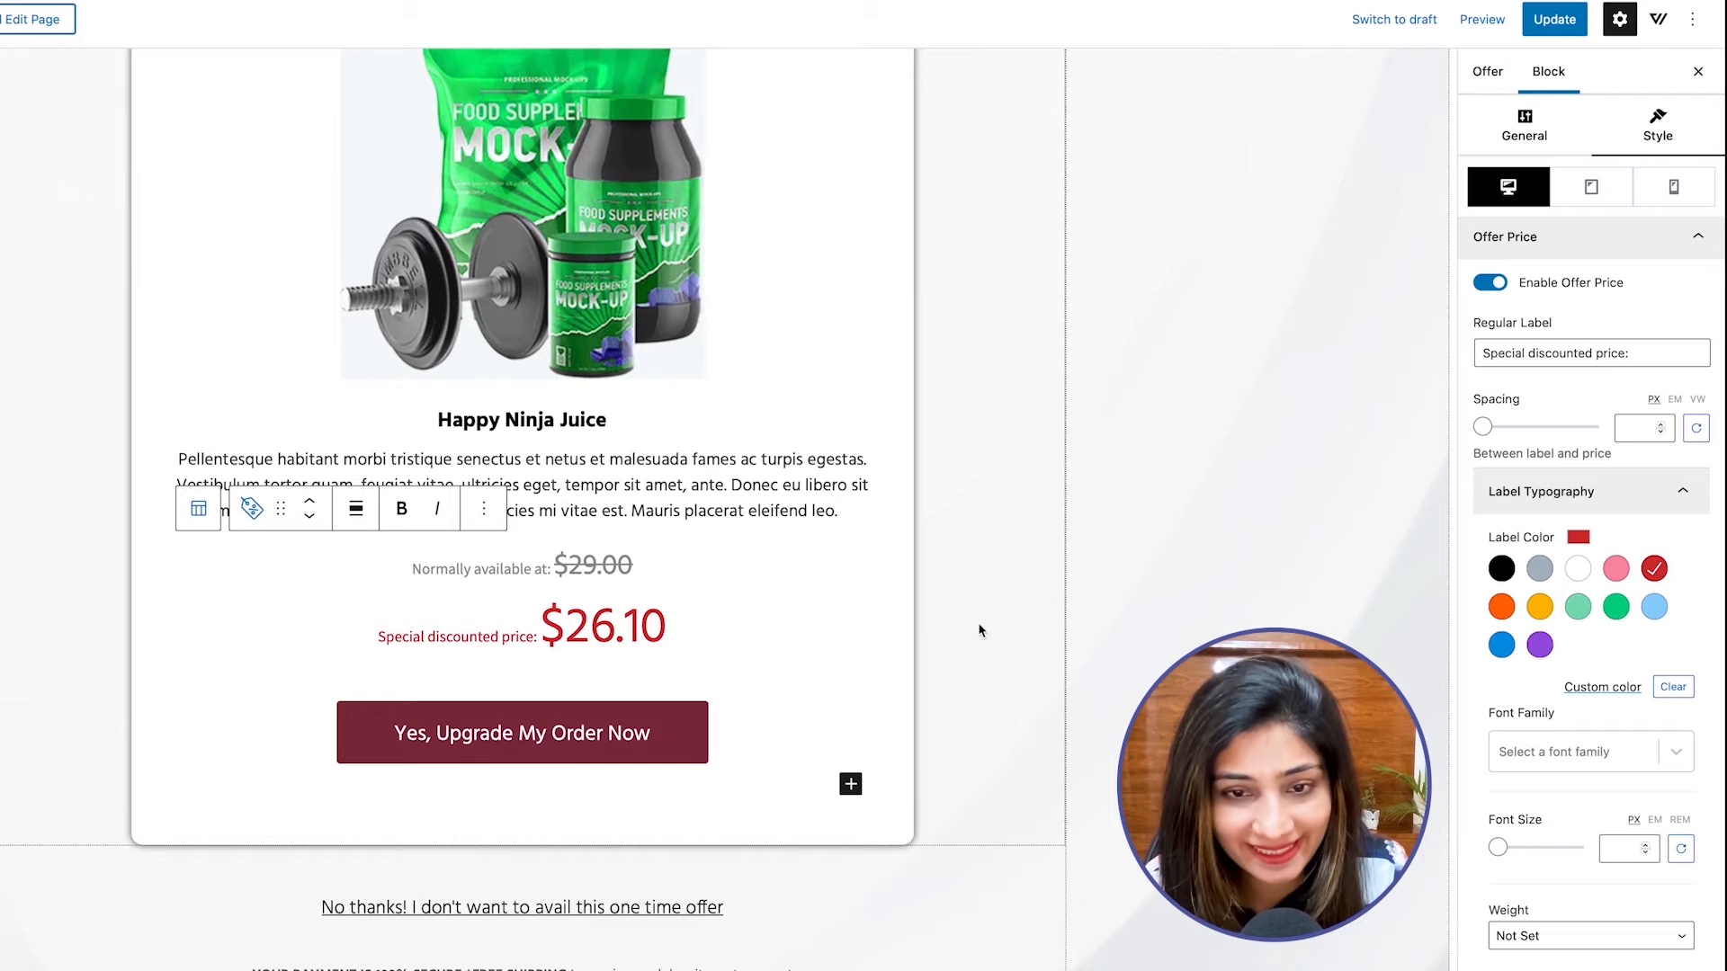
Try the subtitle text on the accept button, and add a right arrow icon before the button text.
{"action": "left_click", "coordinate": [609, 716]}
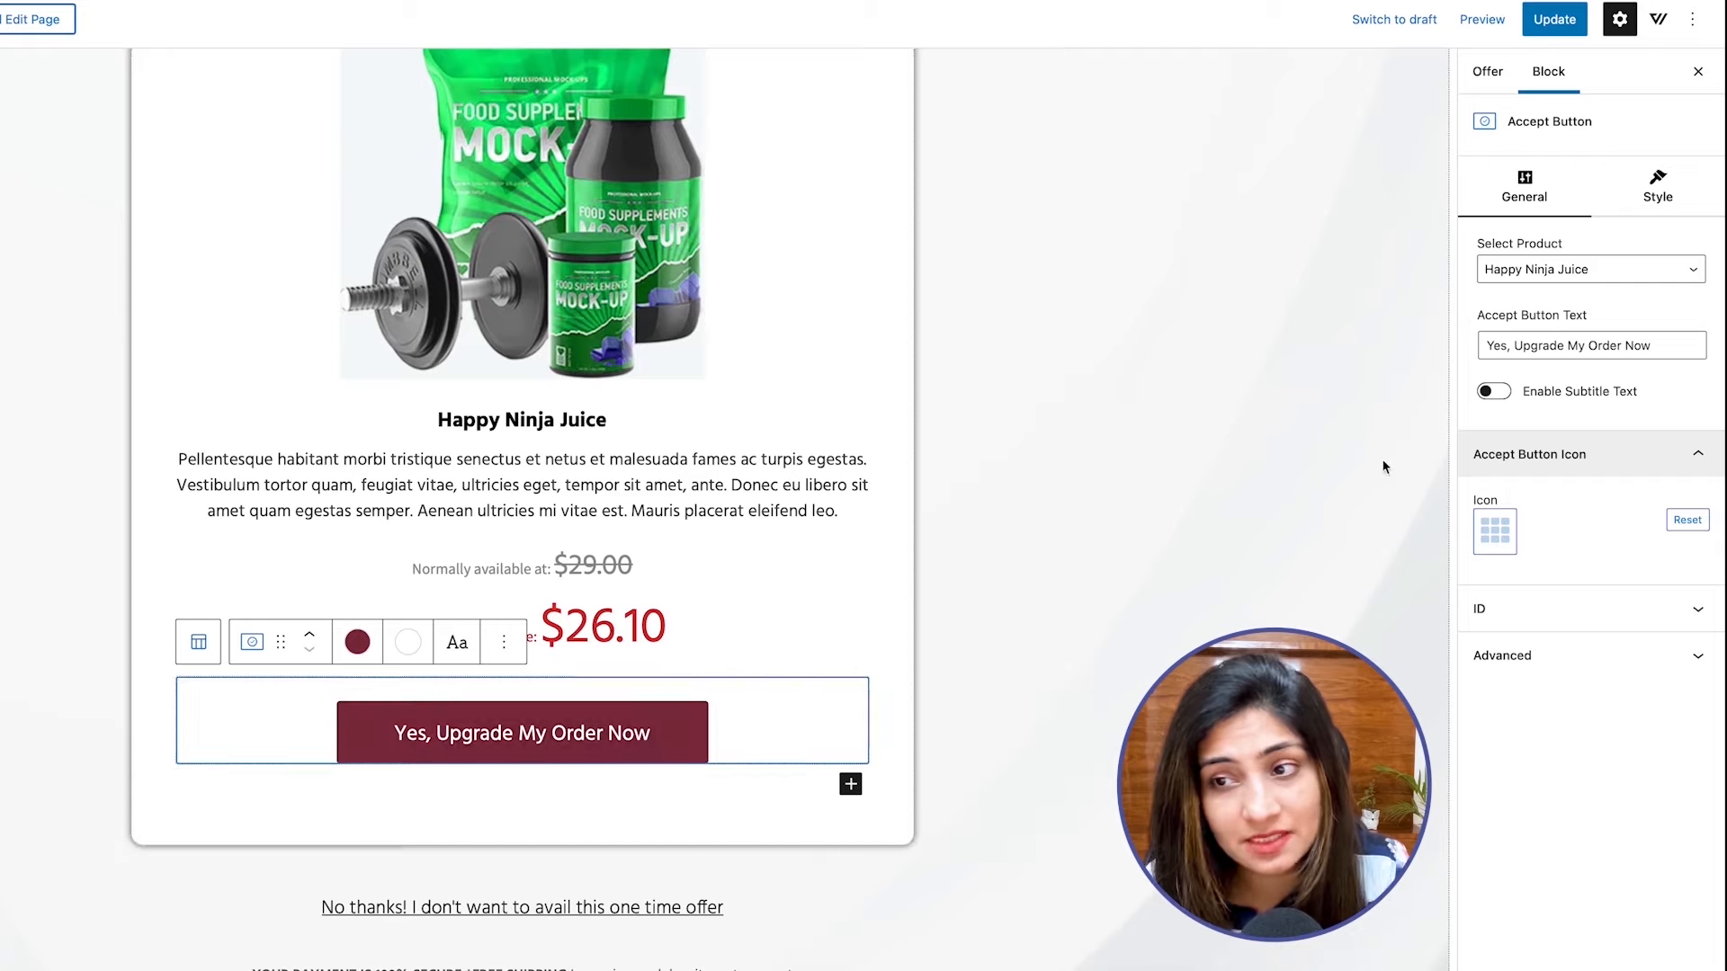
{"action": "double_click", "coordinate": [1538, 346]}
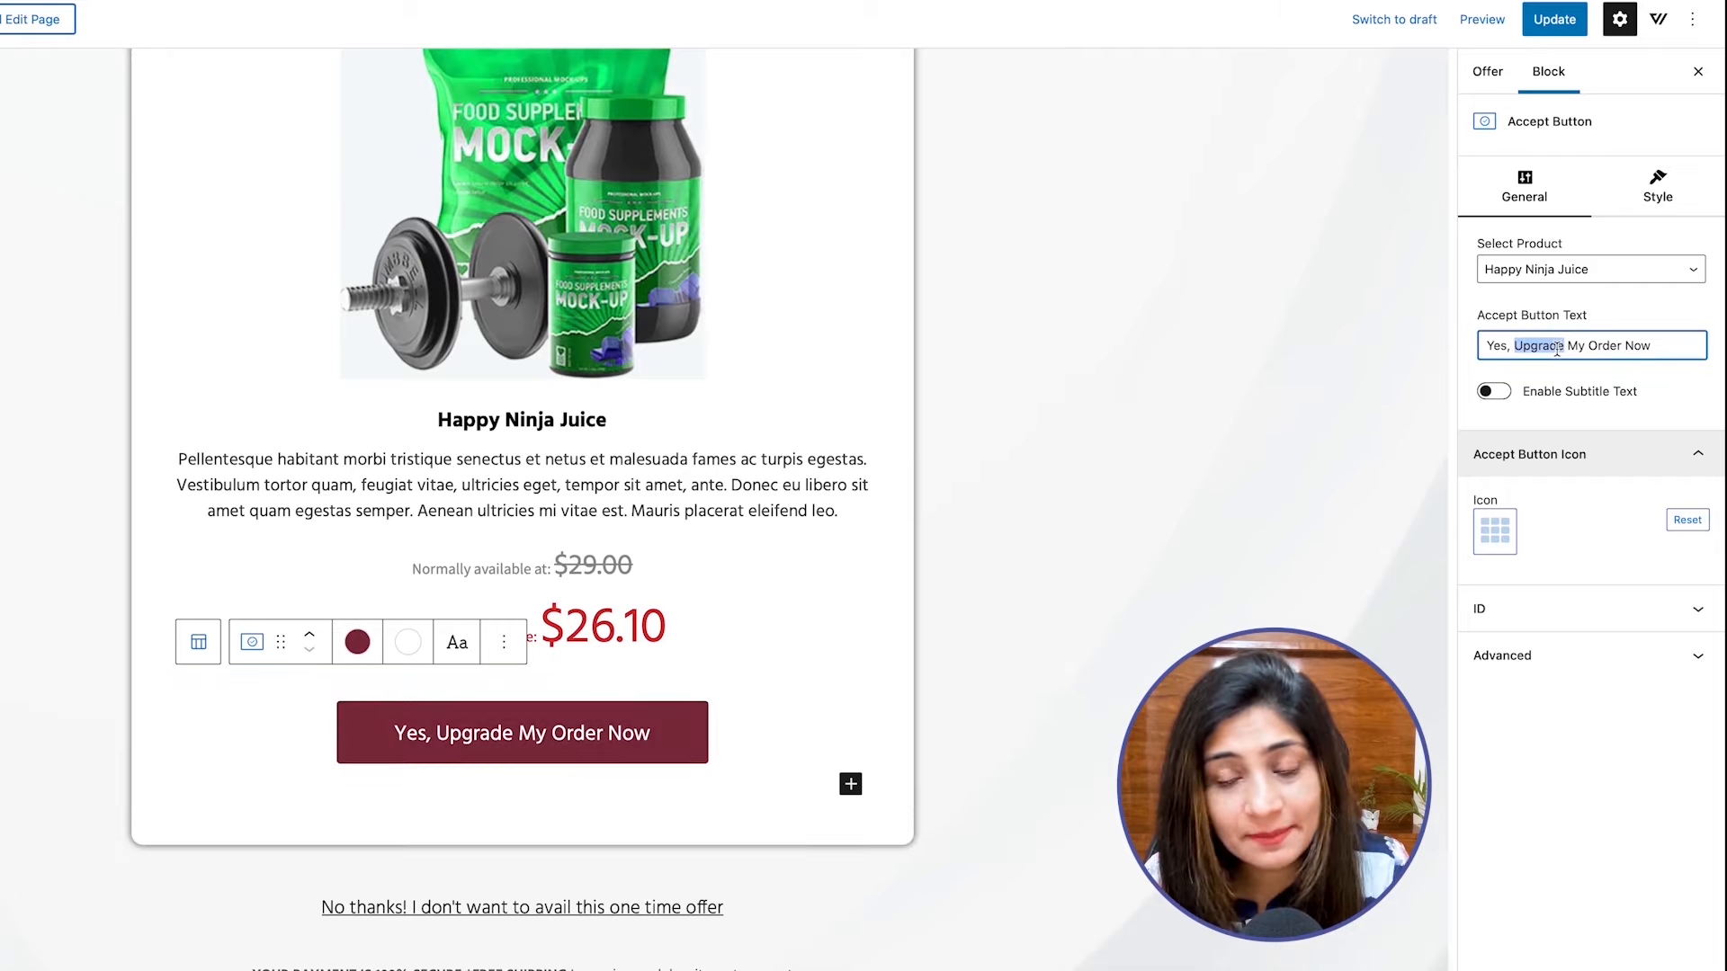
{"action": "left_click", "coordinate": [1500, 393]}
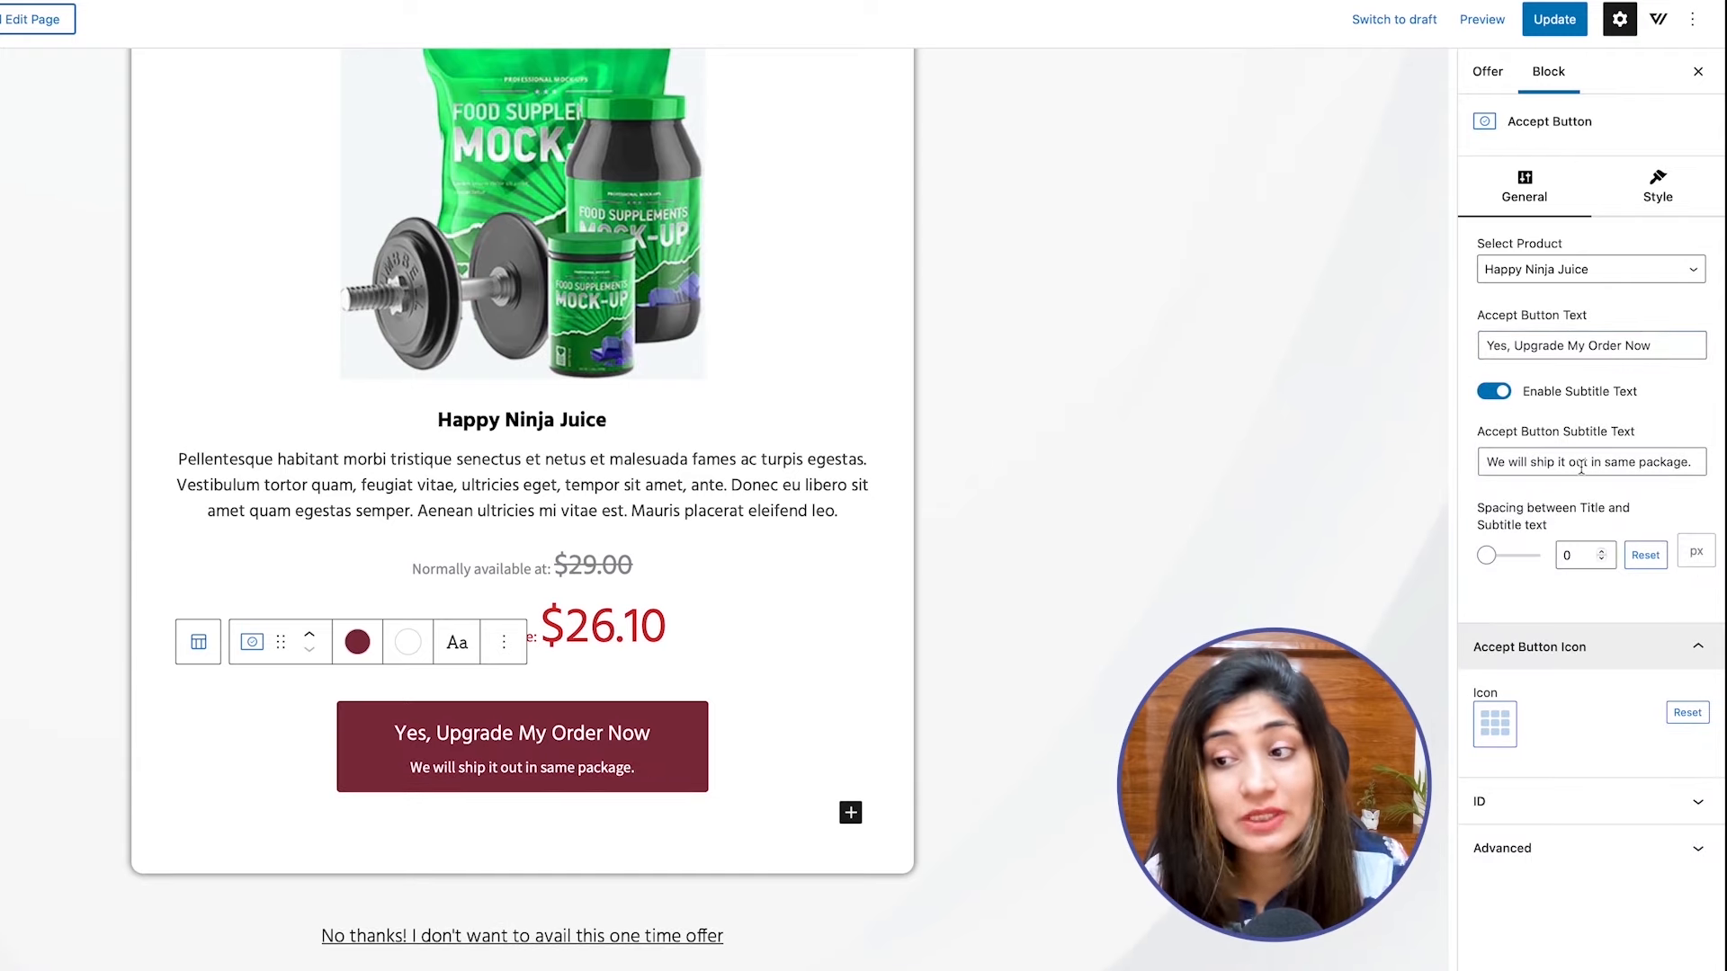
{"action": "left_click", "coordinate": [1497, 393]}
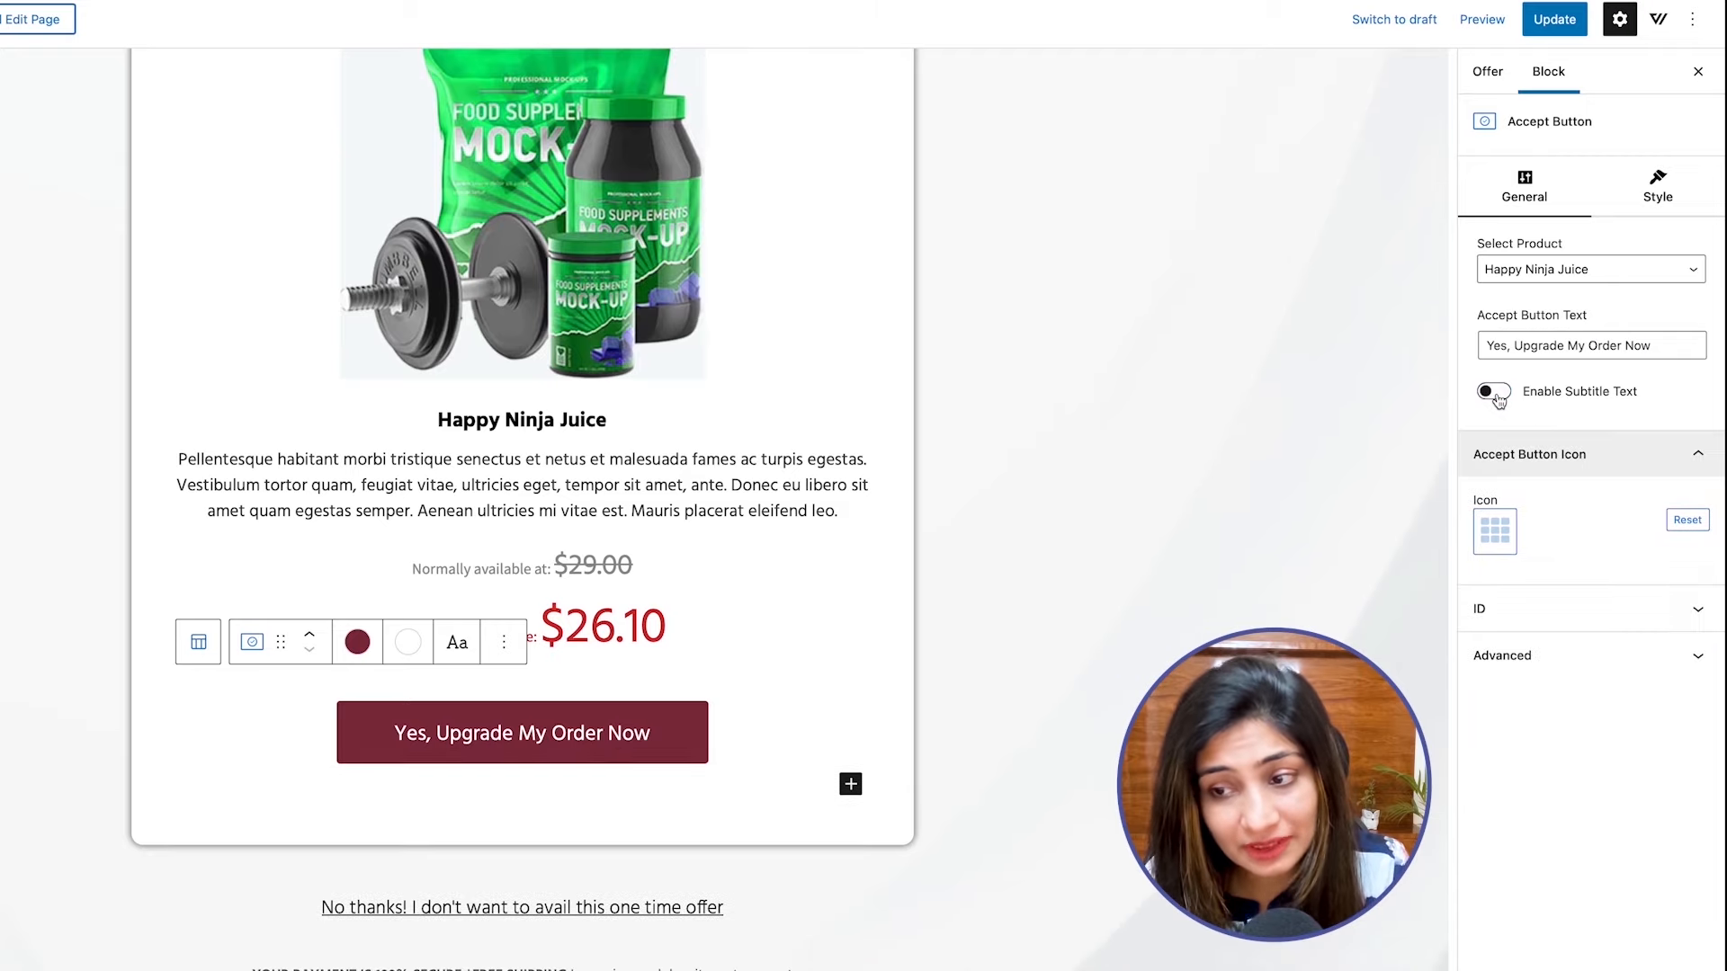
{"action": "left_click", "coordinate": [1497, 549]}
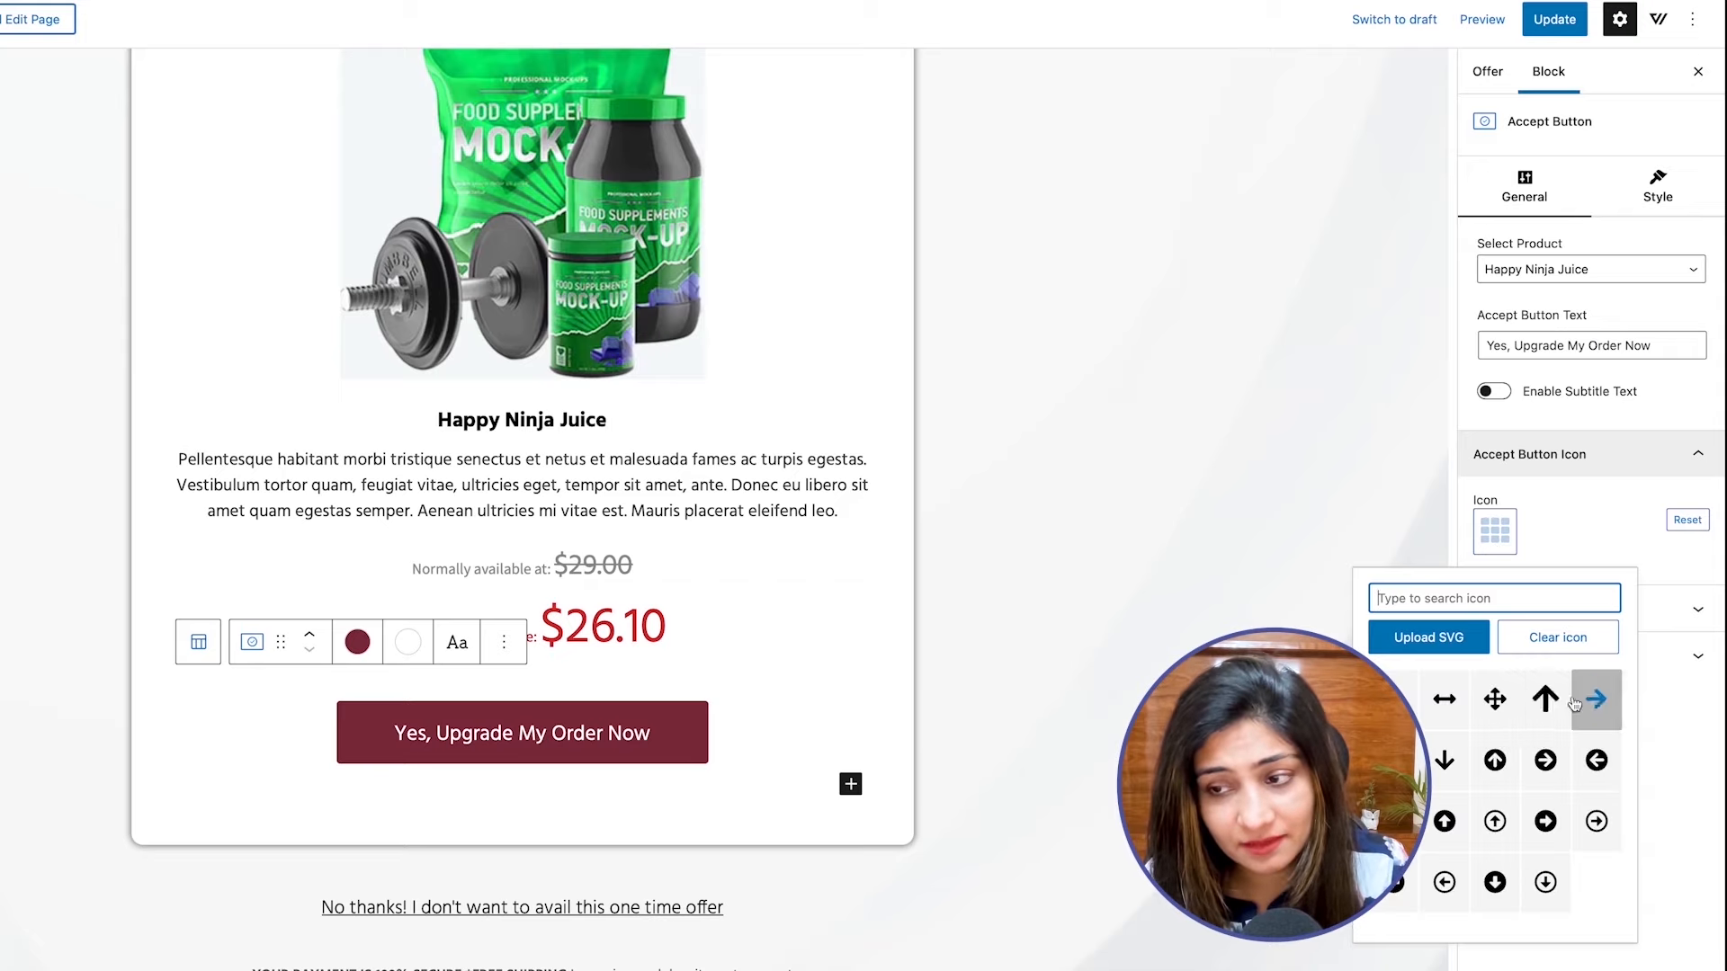
{"action": "left_click", "coordinate": [1544, 698]}
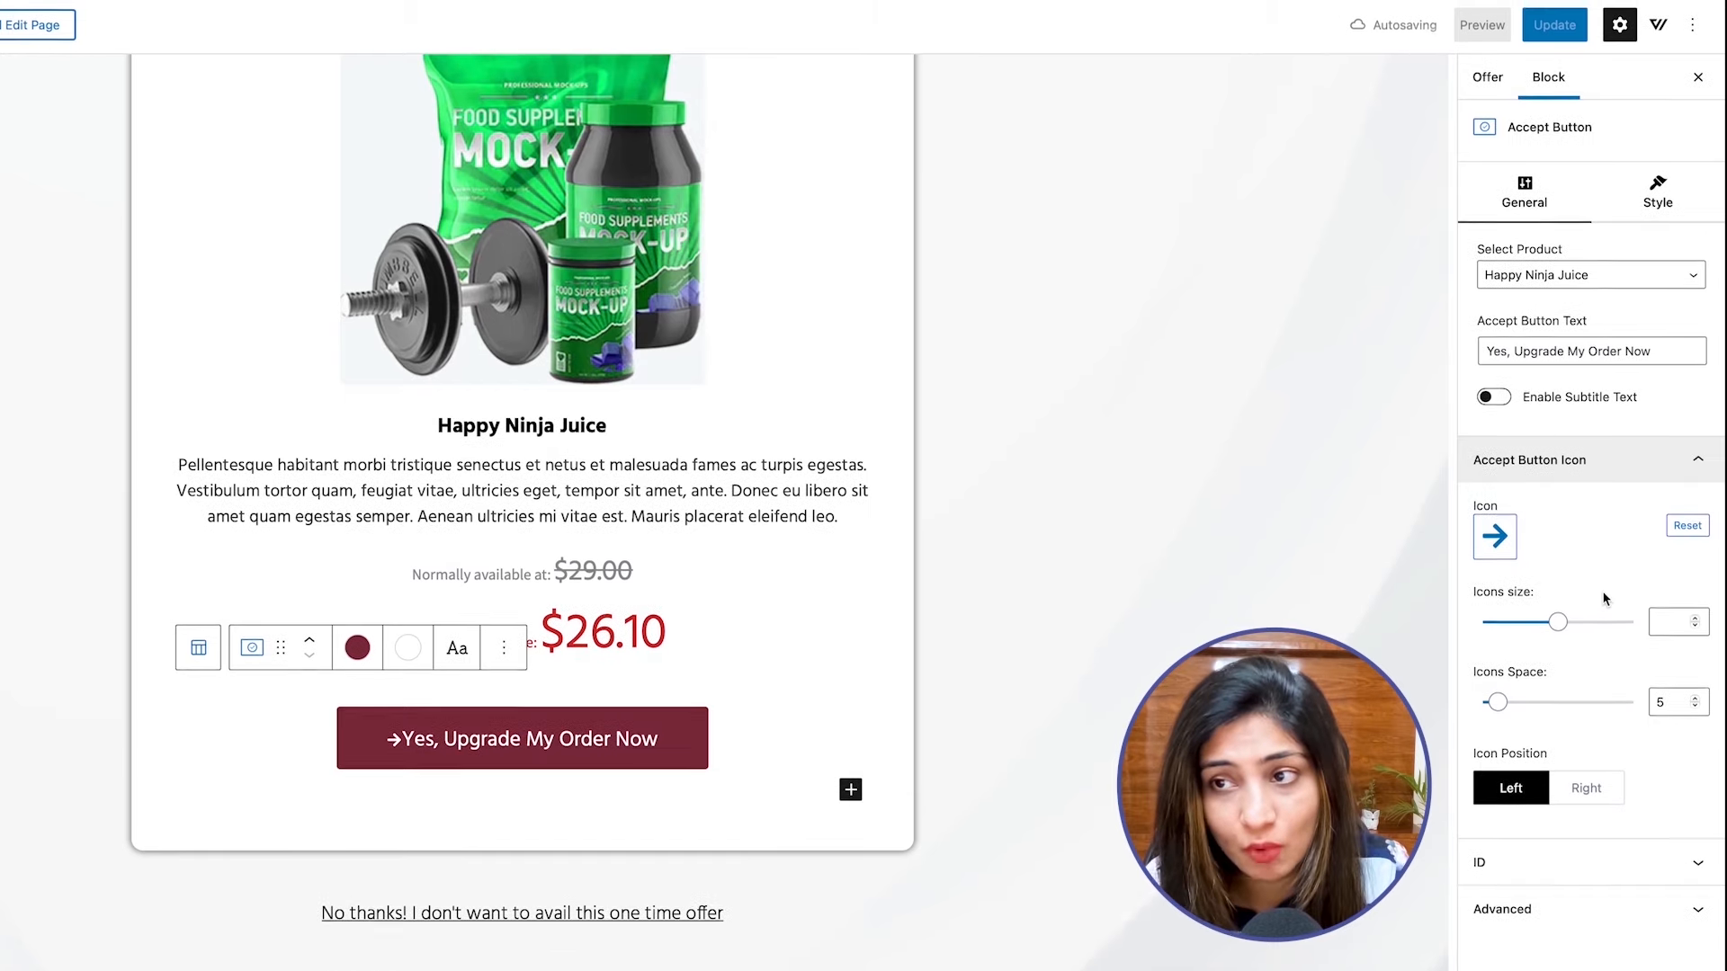
Examine the style options of the accept button and of the product short description.
{"action": "left_click", "coordinate": [1666, 199]}
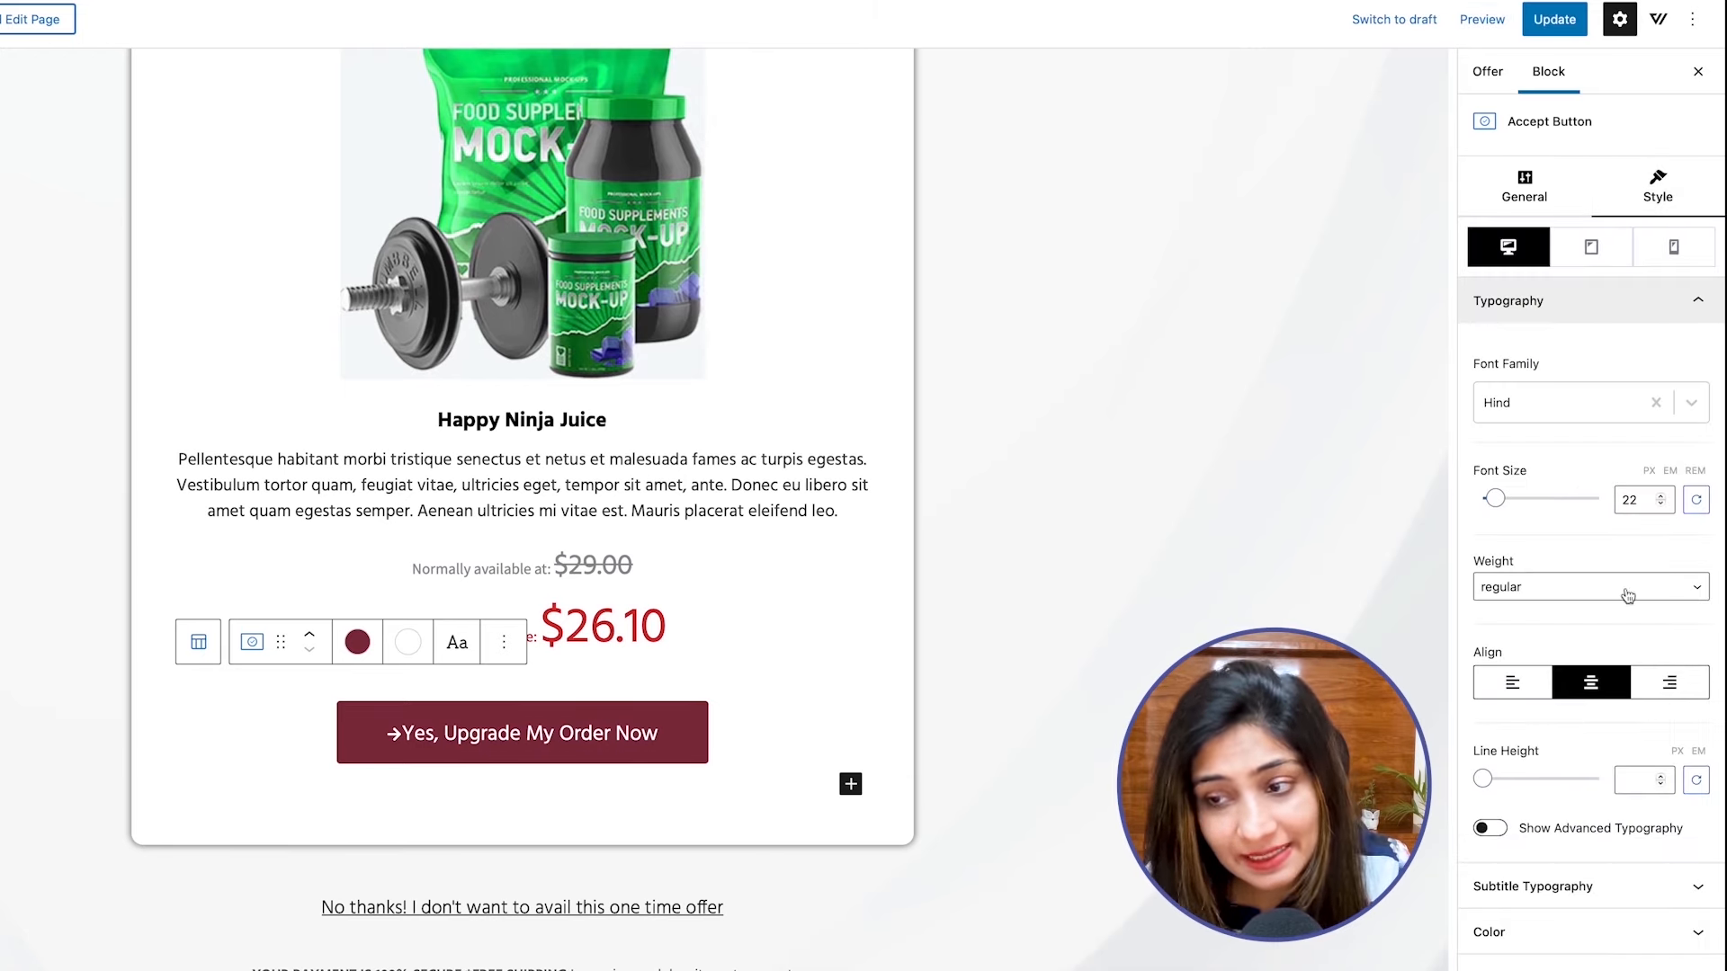
{"action": "scroll", "coordinate": [1600, 604], "scroll_direction": "down", "scroll_amount": 5}
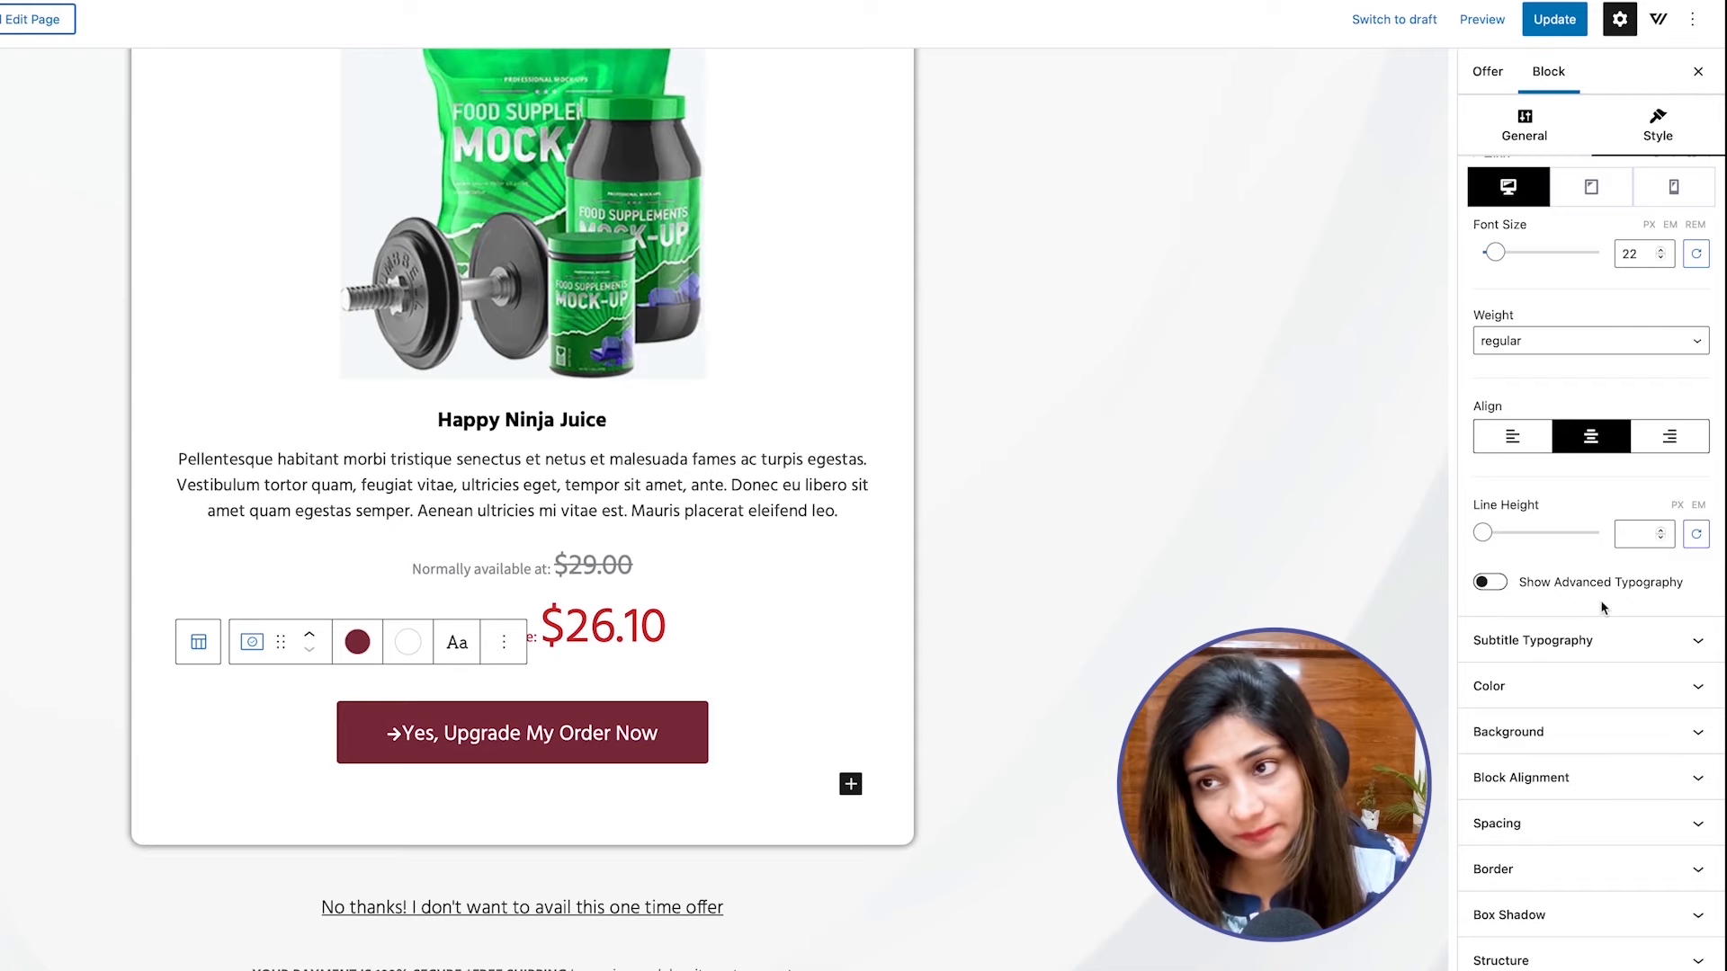
{"action": "scroll", "coordinate": [790, 666], "scroll_direction": "up", "scroll_amount": 2}
{"action": "left_click", "coordinate": [730, 580]}
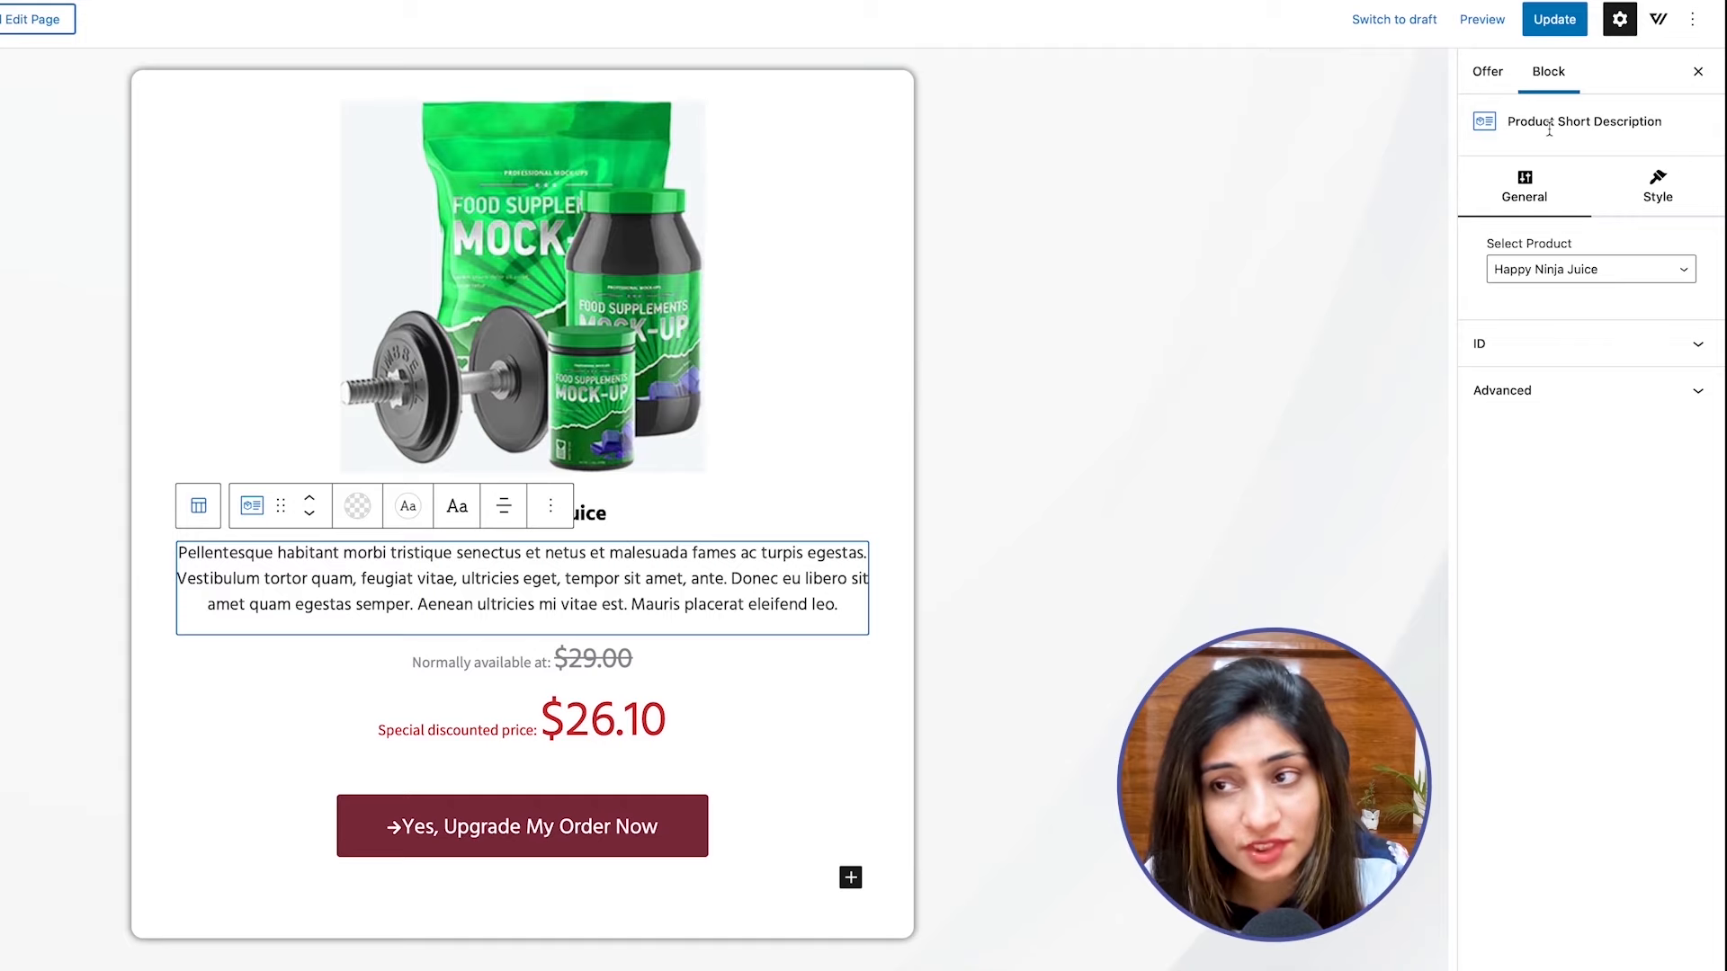
{"action": "left_click", "coordinate": [1687, 196]}
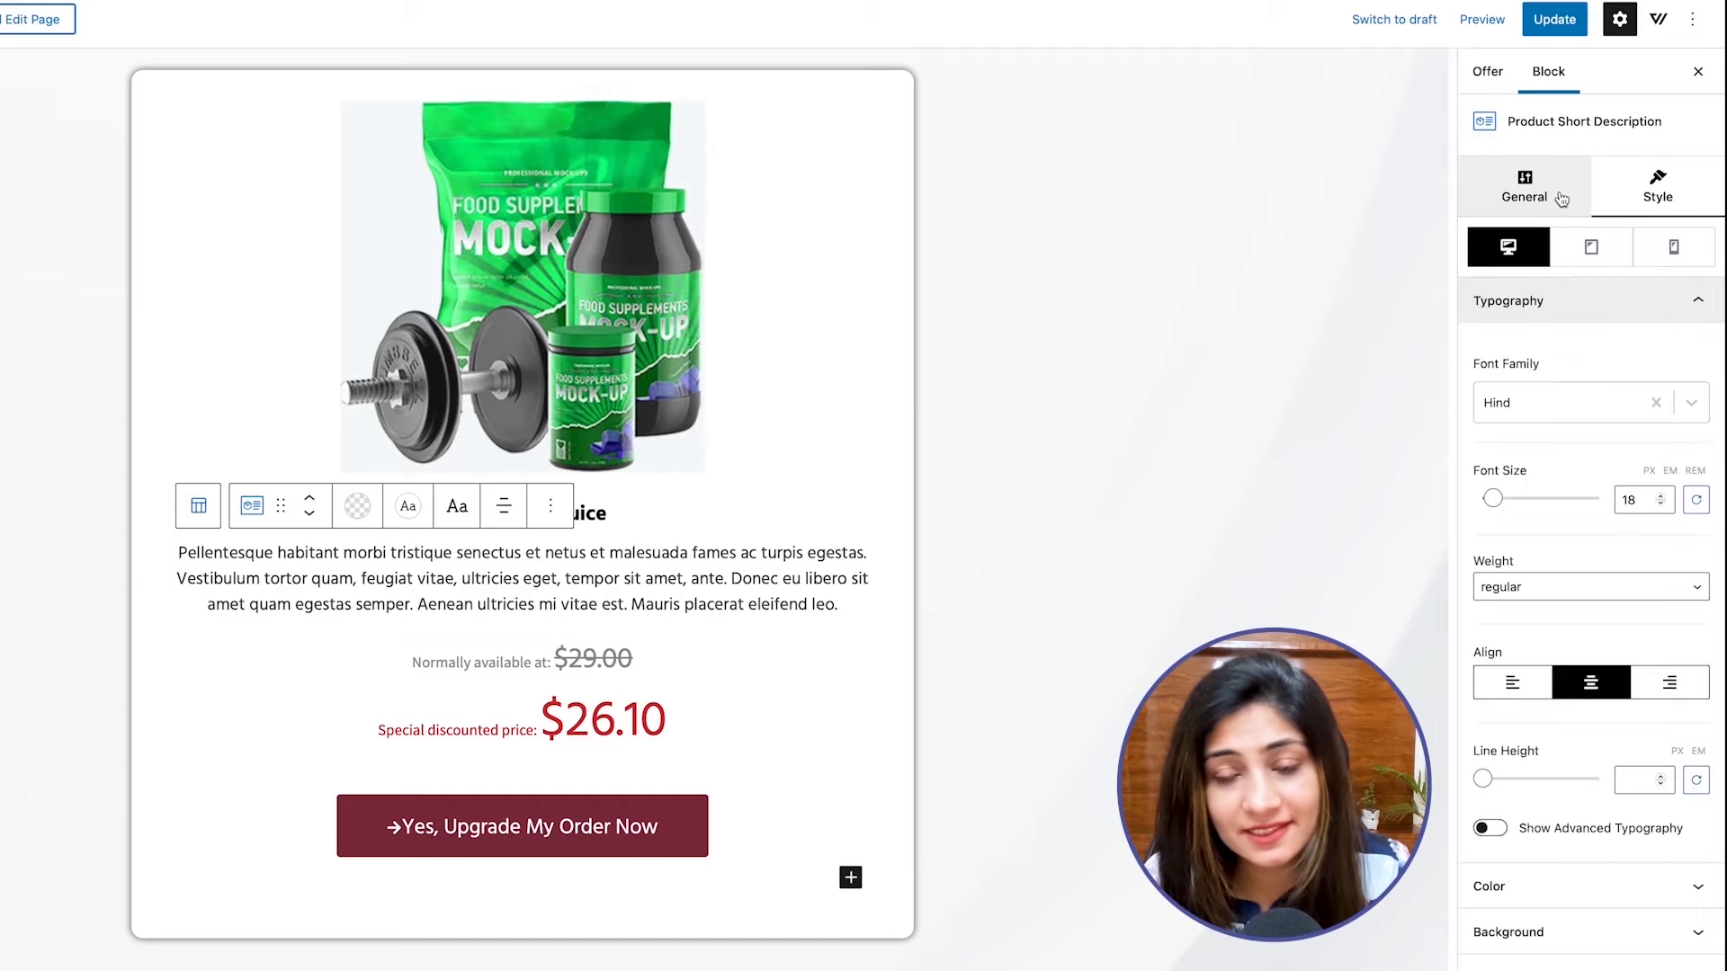
Try the image slider on the Product Images block and turn it off again.
{"action": "left_click", "coordinate": [703, 269]}
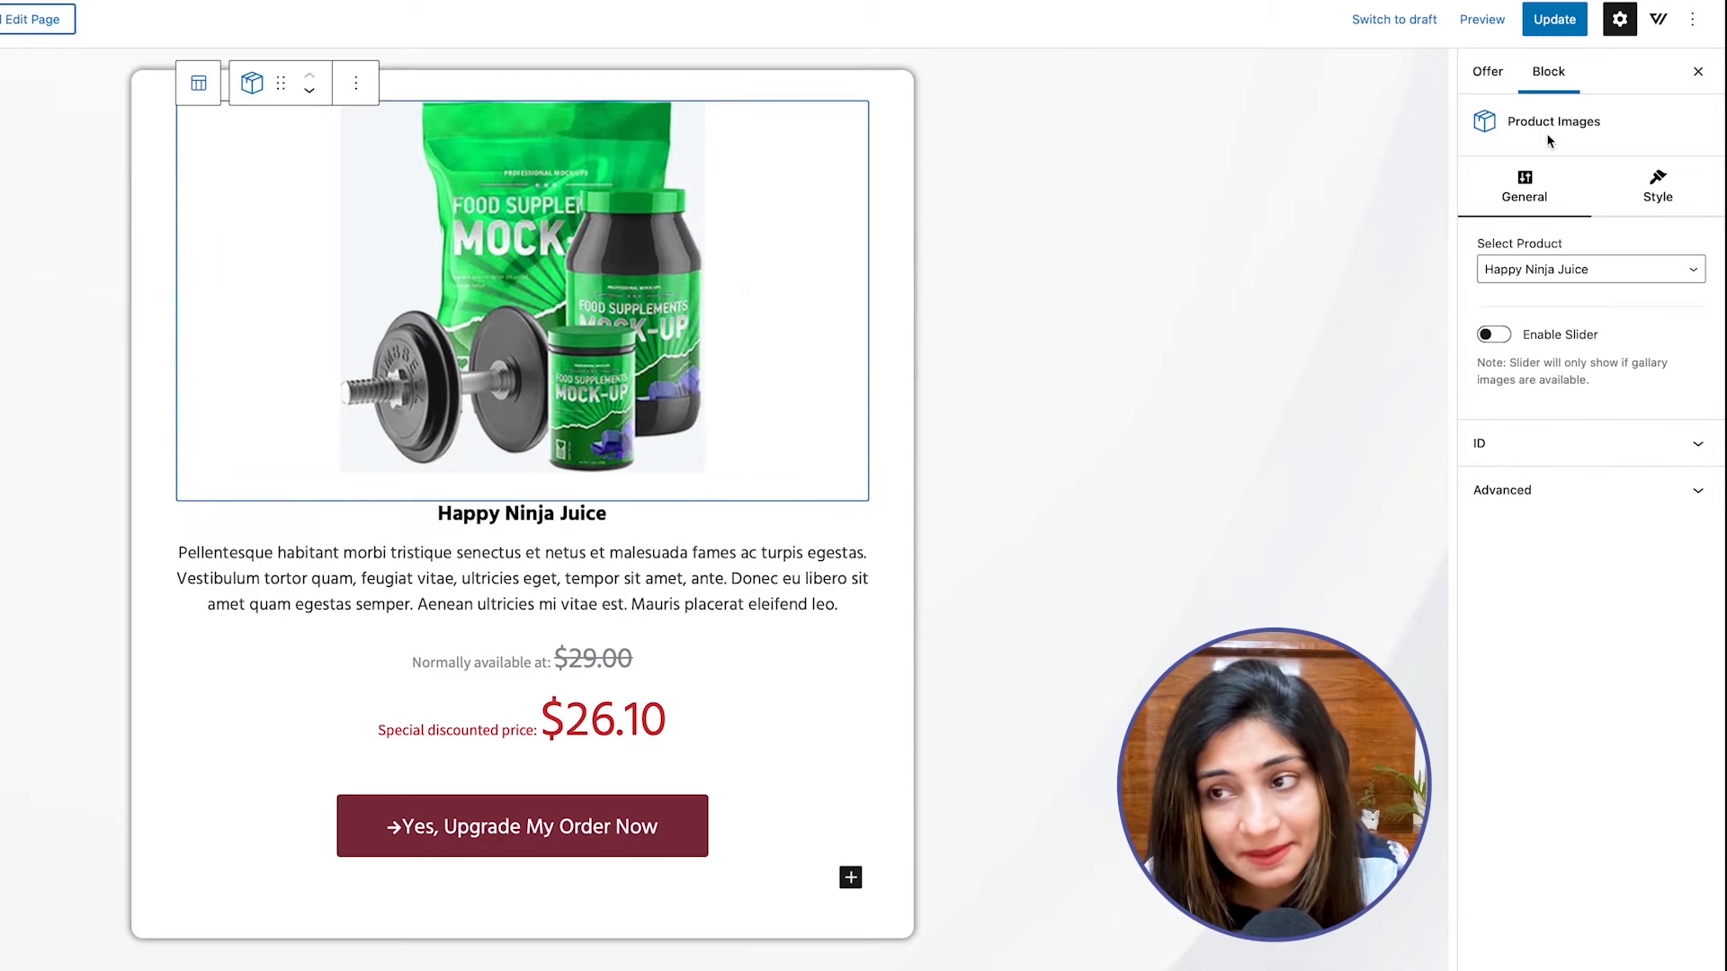
{"action": "left_click", "coordinate": [1494, 337]}
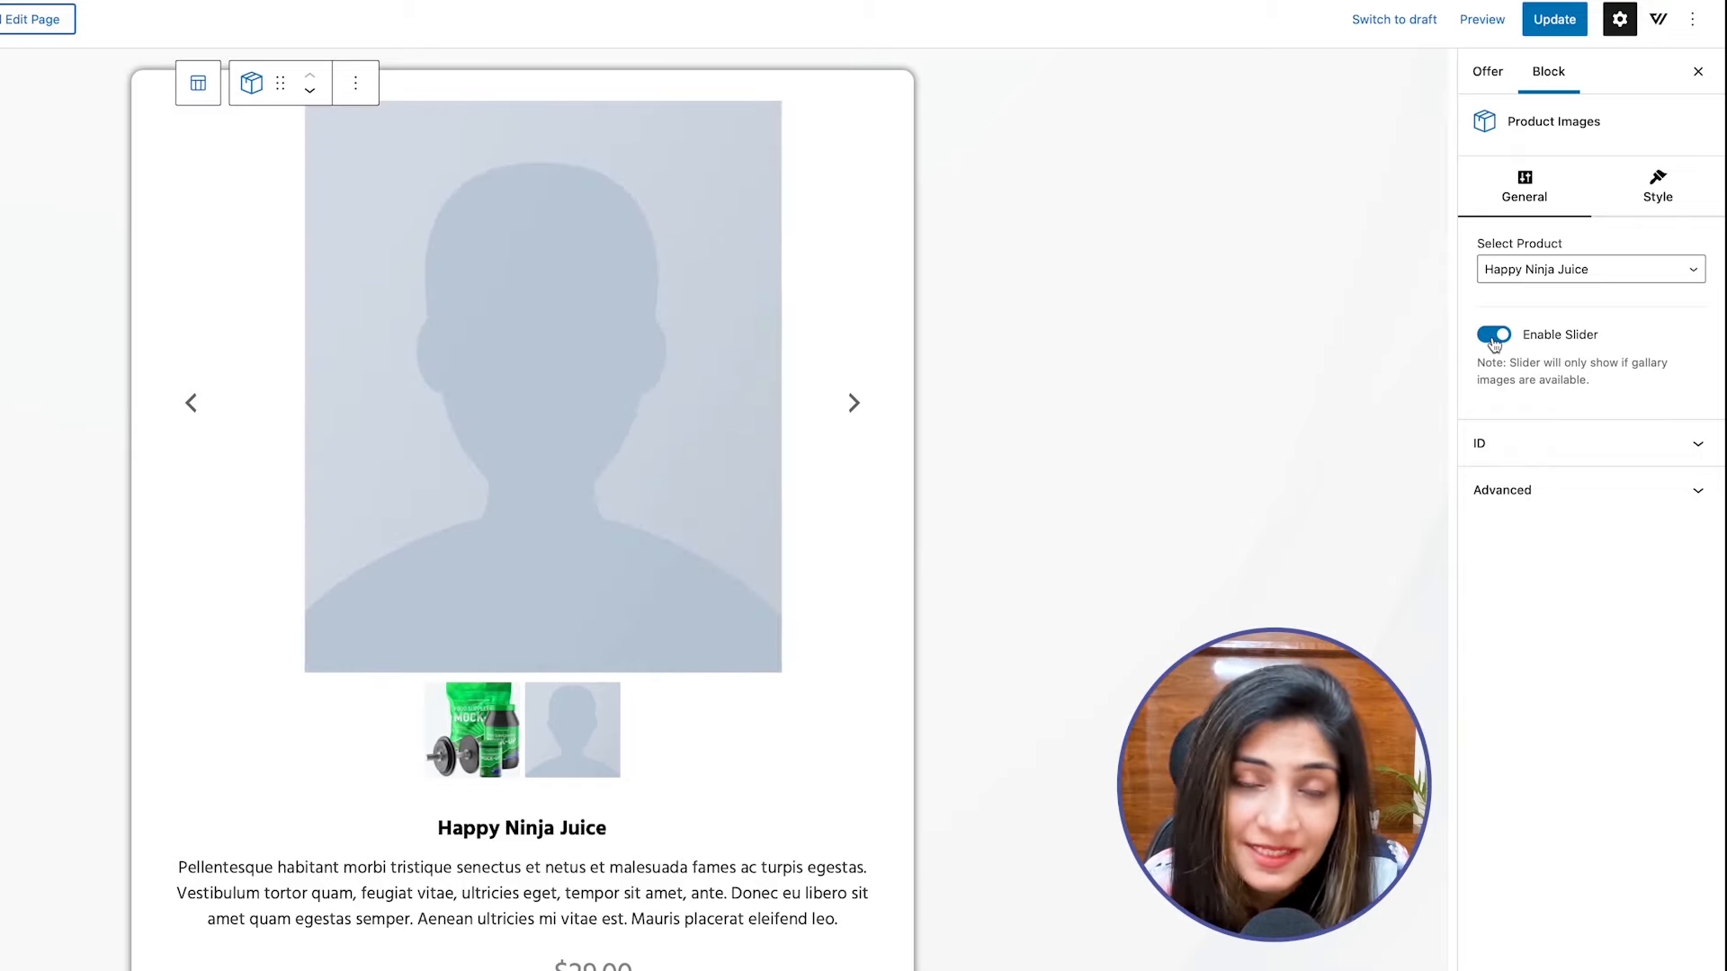
{"action": "left_click", "coordinate": [1494, 337]}
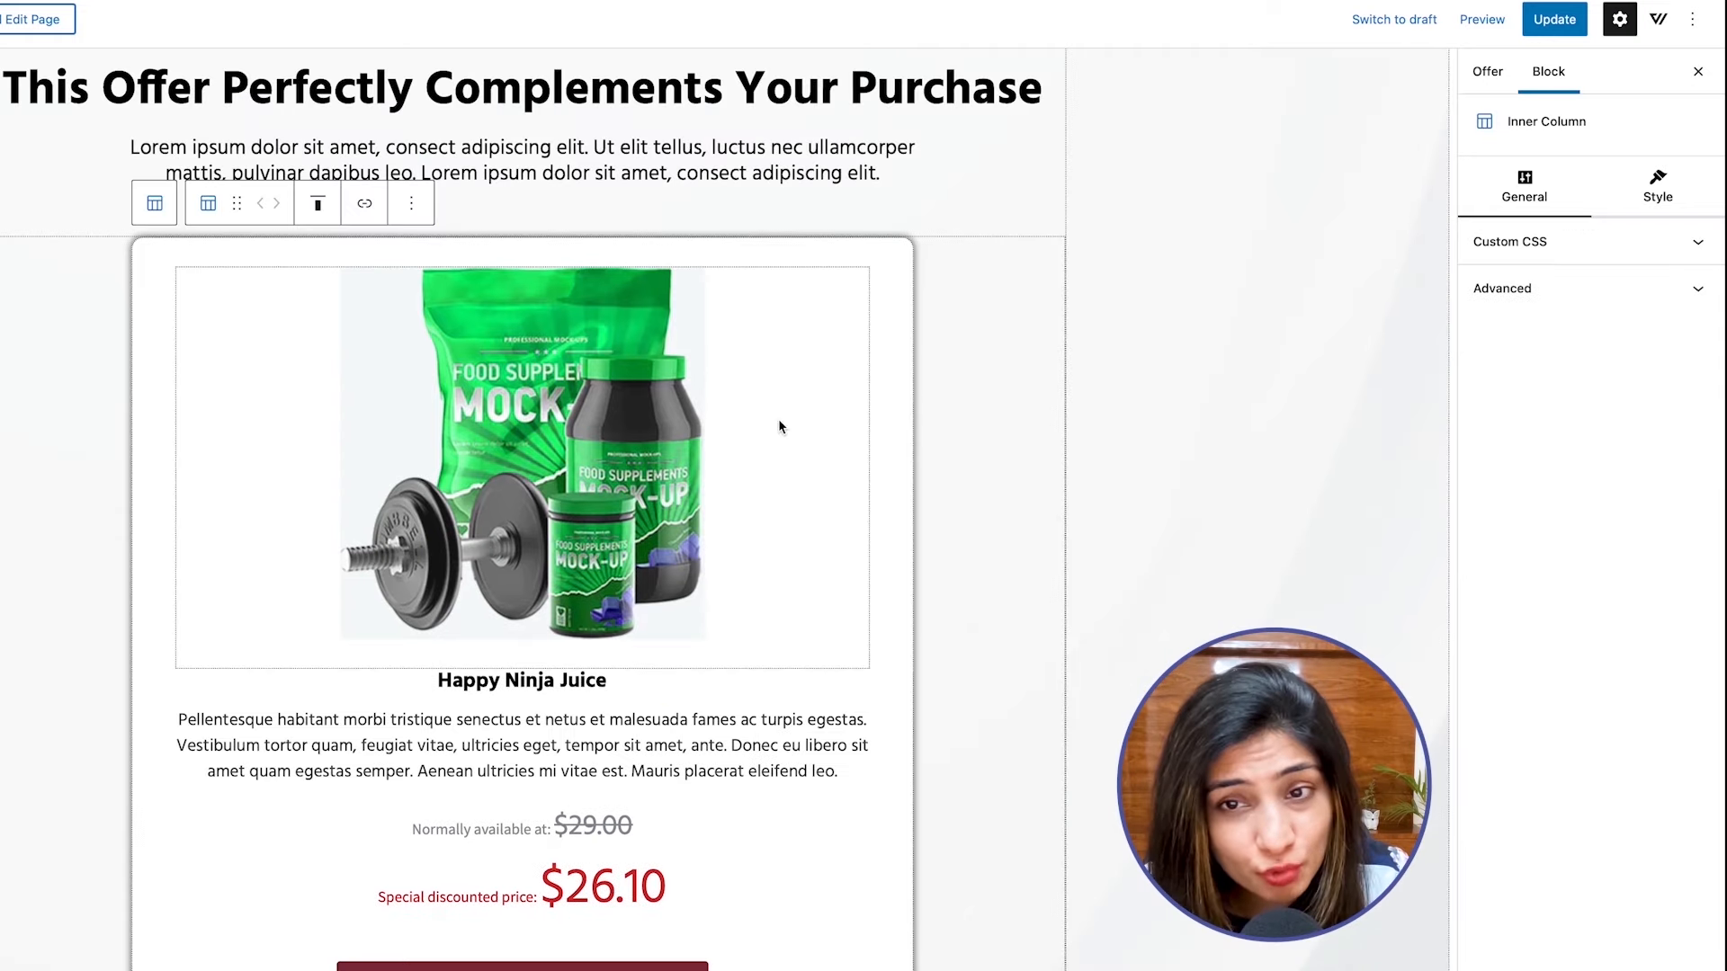
Give the inner column around the product offer a light gray custom background color.
{"action": "left_click", "coordinate": [780, 419]}
{"action": "left_click", "coordinate": [876, 349]}
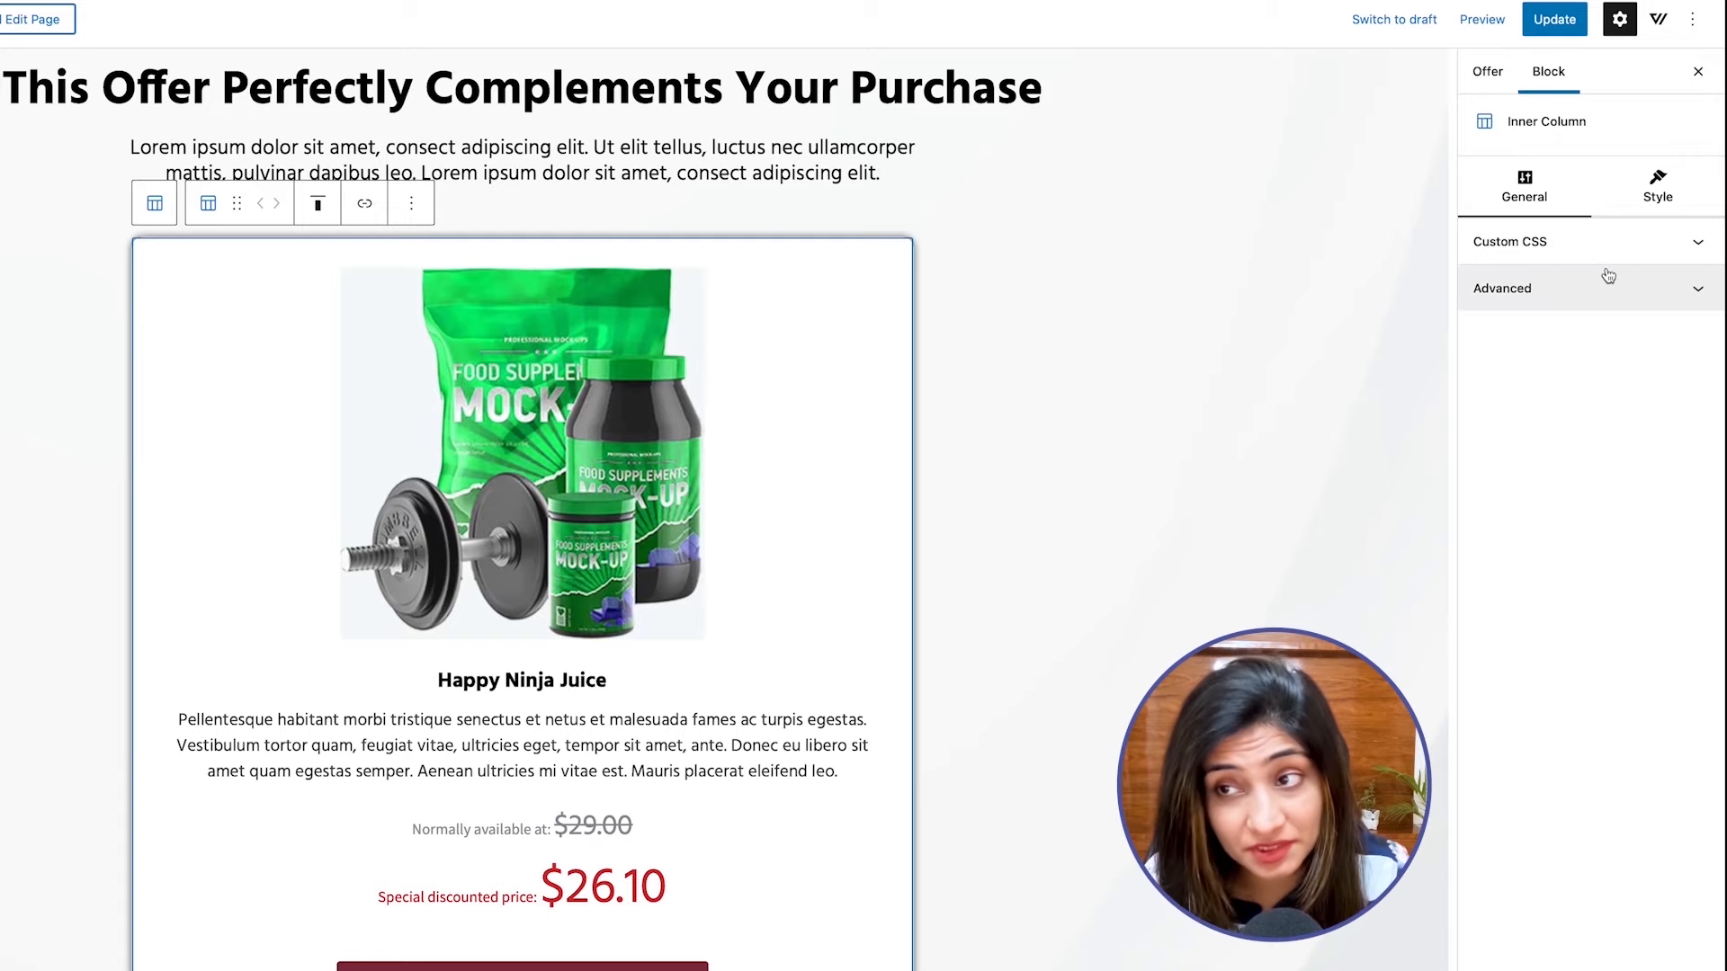
{"action": "left_click", "coordinate": [1666, 194]}
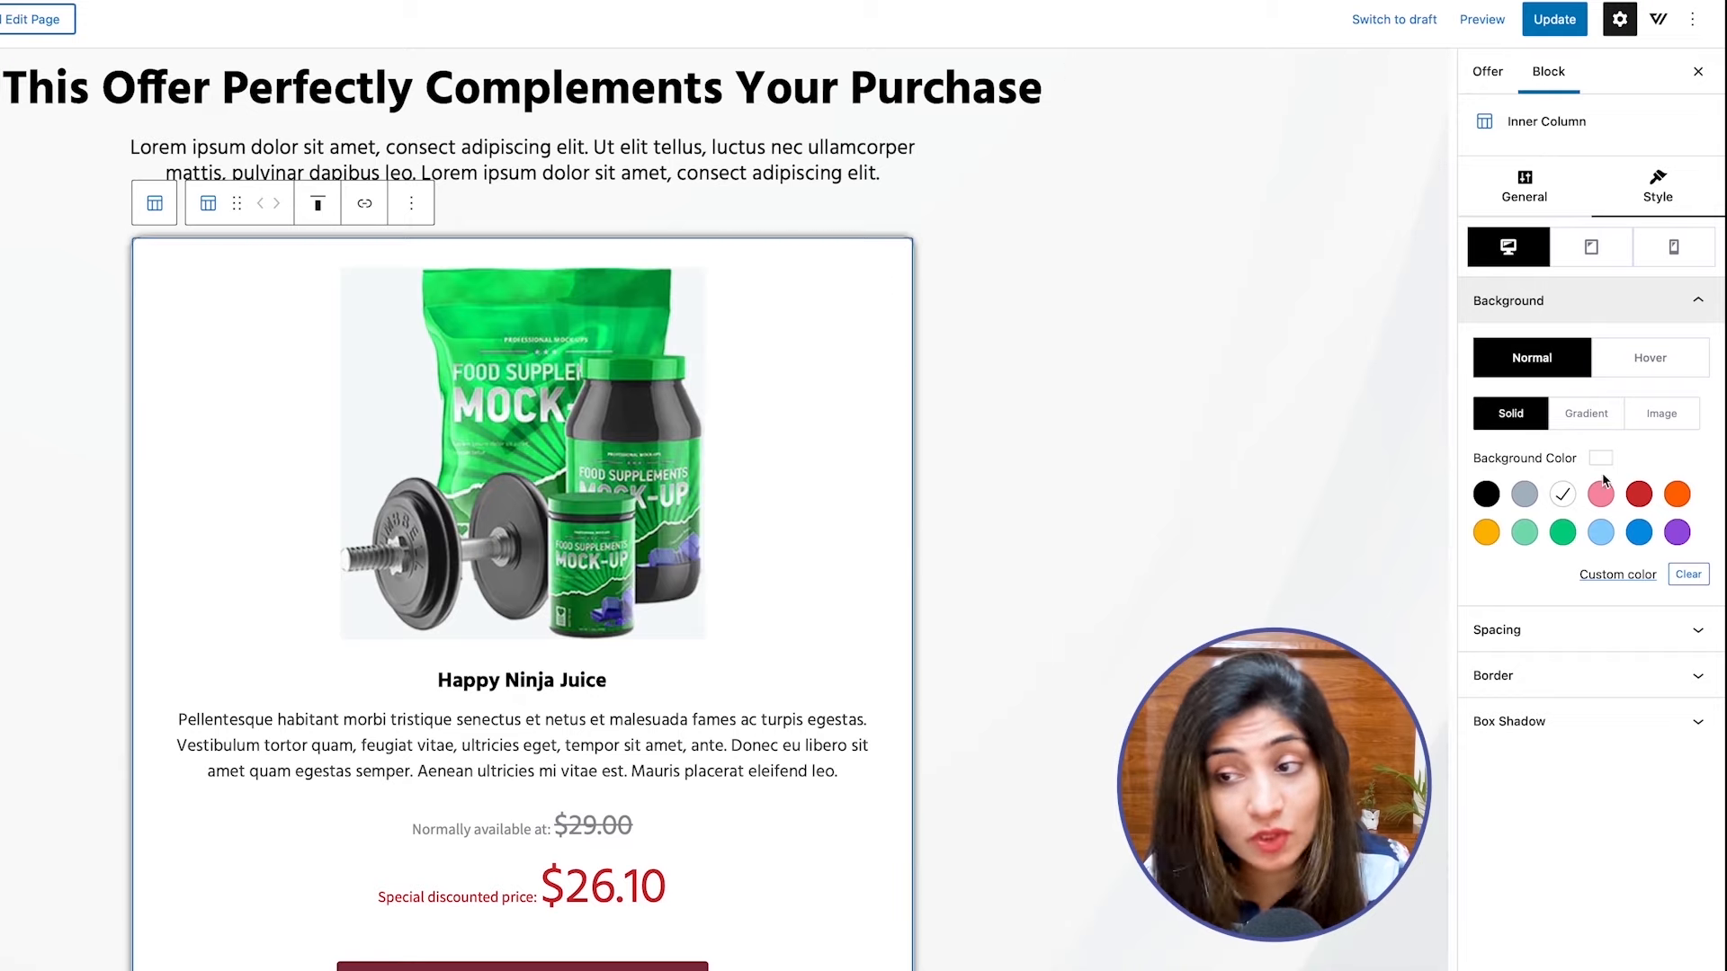
{"action": "left_click", "coordinate": [1616, 575]}
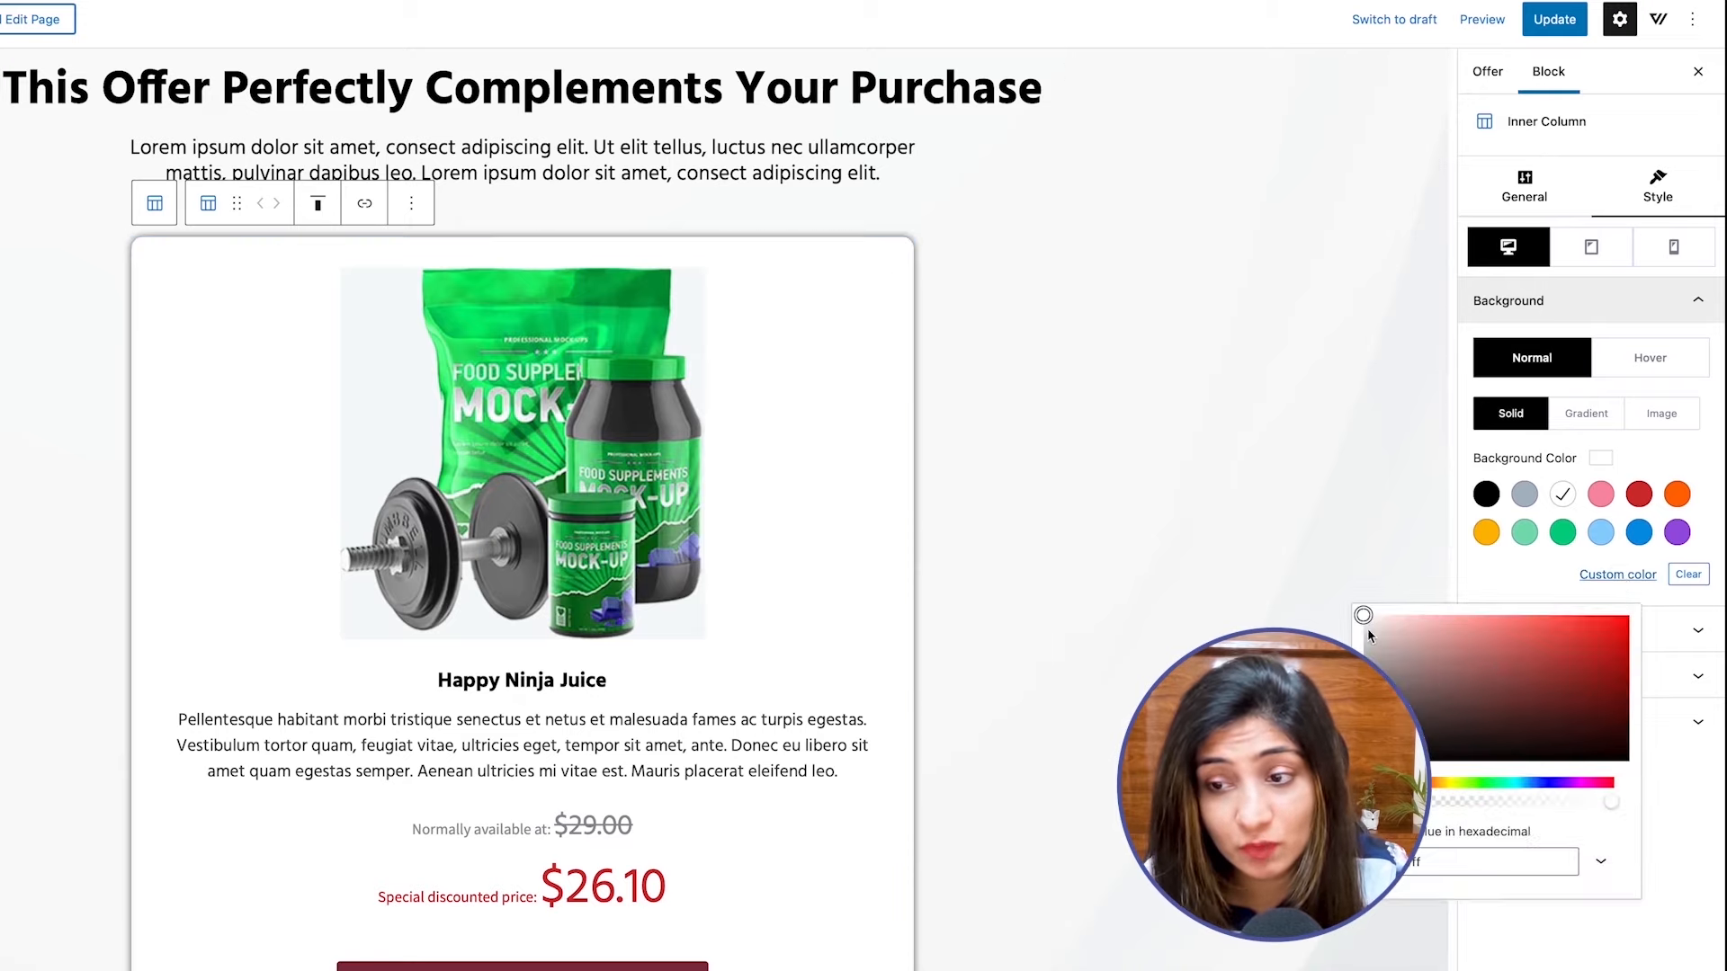
{"action": "left_click_drag", "start_coordinate": [1368, 629], "coordinate": [1368, 627]}
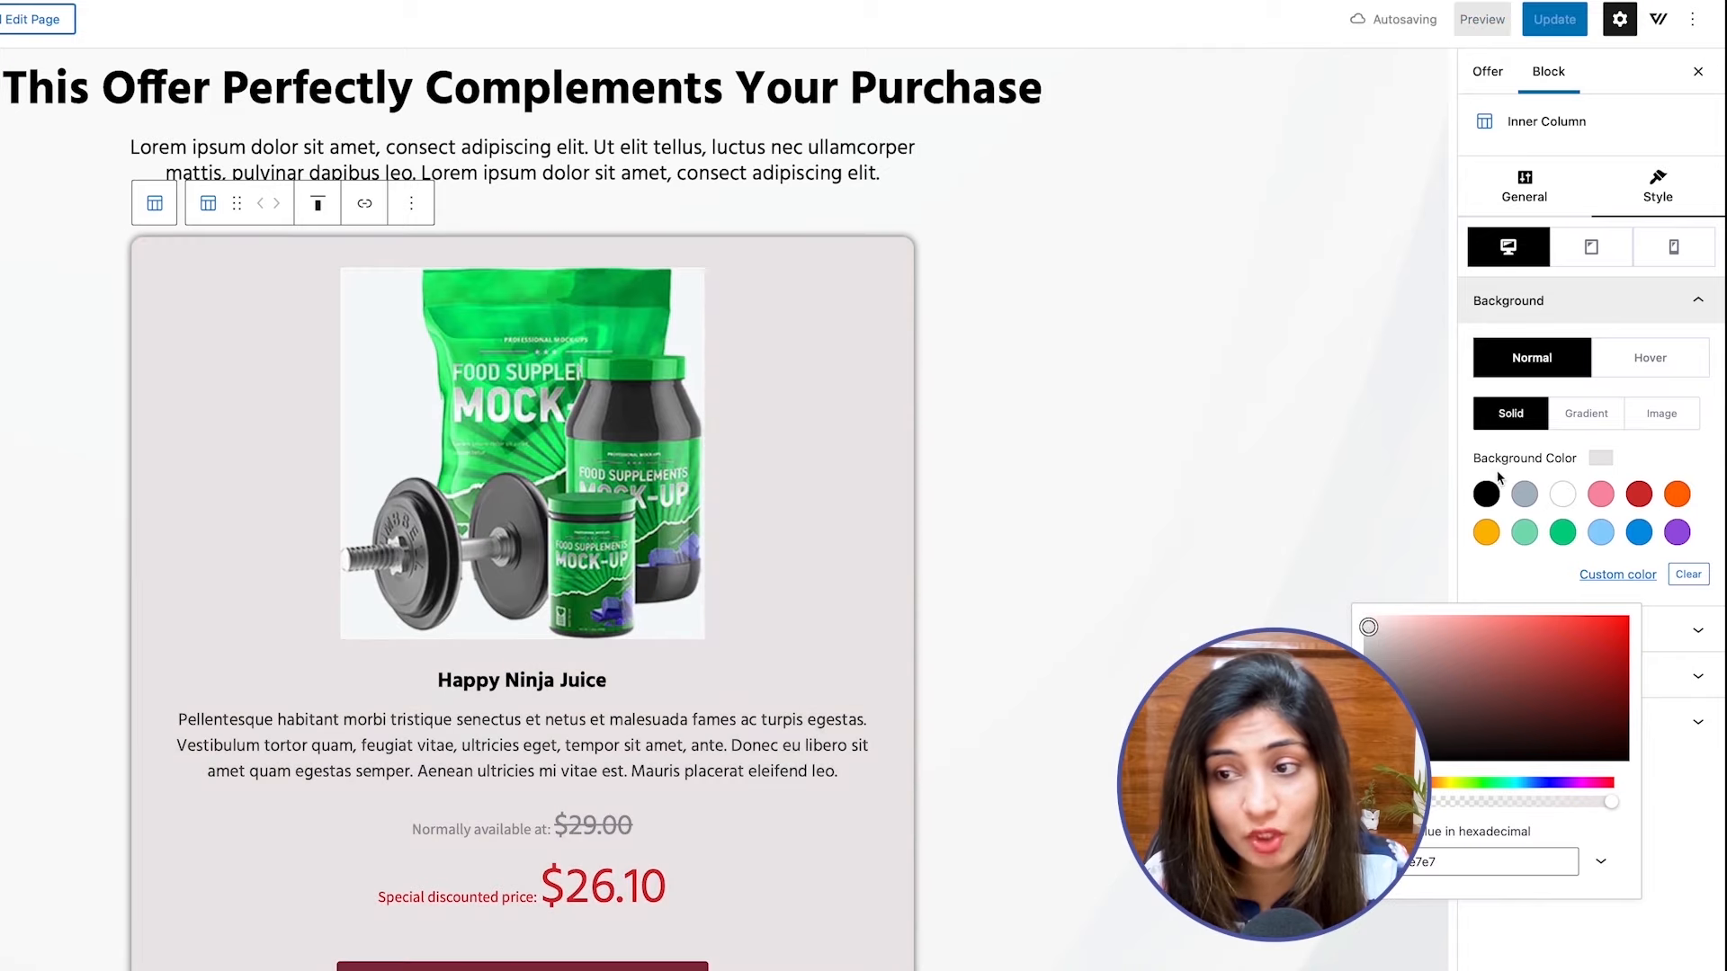
{"action": "left_click", "coordinate": [1467, 472]}
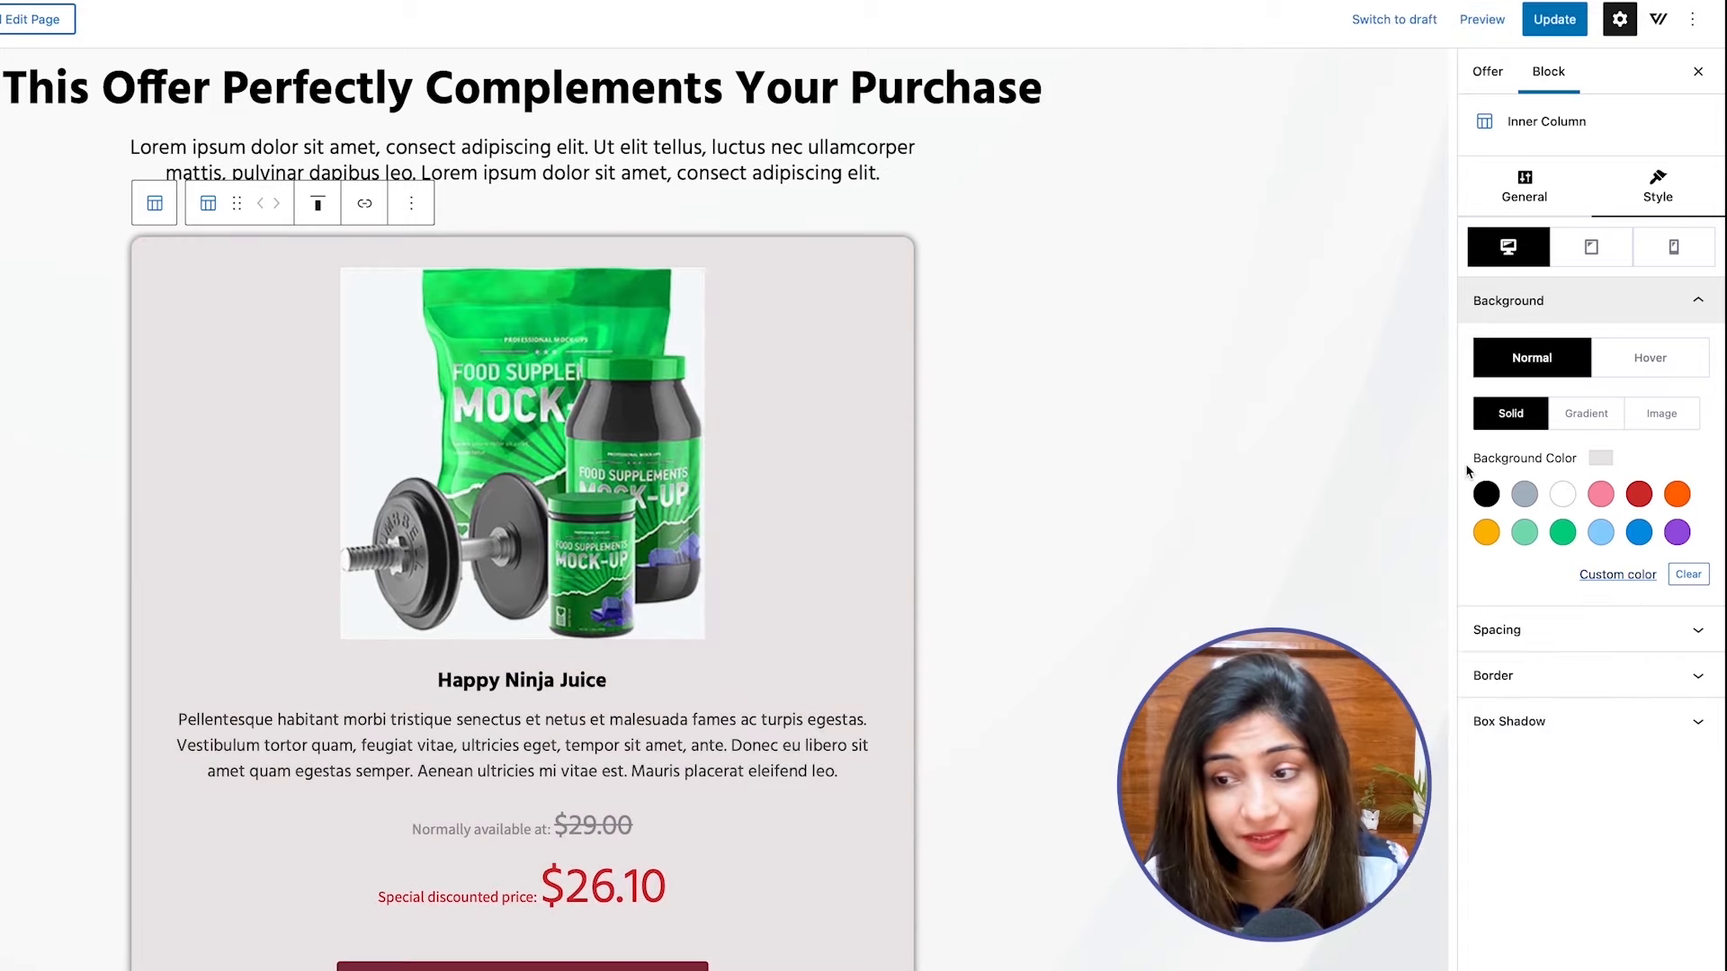
Try a top padding of 37 px on the inner column and restore it to 30 px.
{"action": "left_click", "coordinate": [1524, 639]}
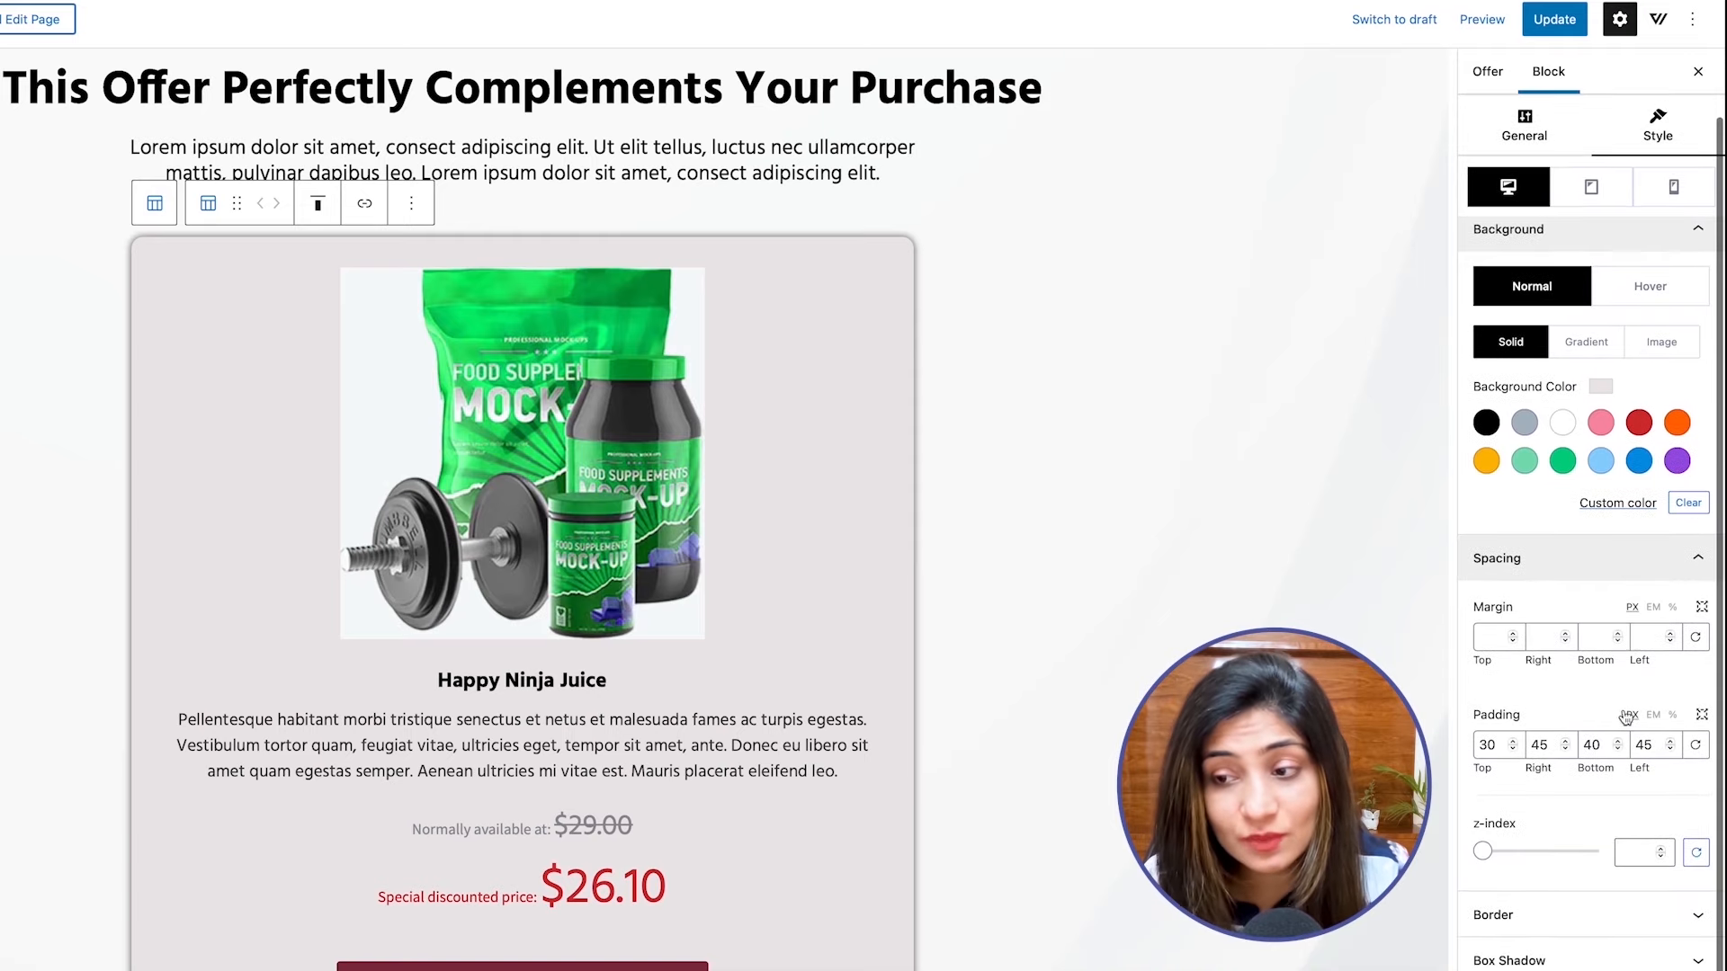
{"action": "left_click", "coordinate": [1512, 742]}
{"action": "left_click", "coordinate": [1512, 742]}
{"action": "left_click", "coordinate": [1512, 742]}
{"action": "left_click", "coordinate": [1512, 742]}
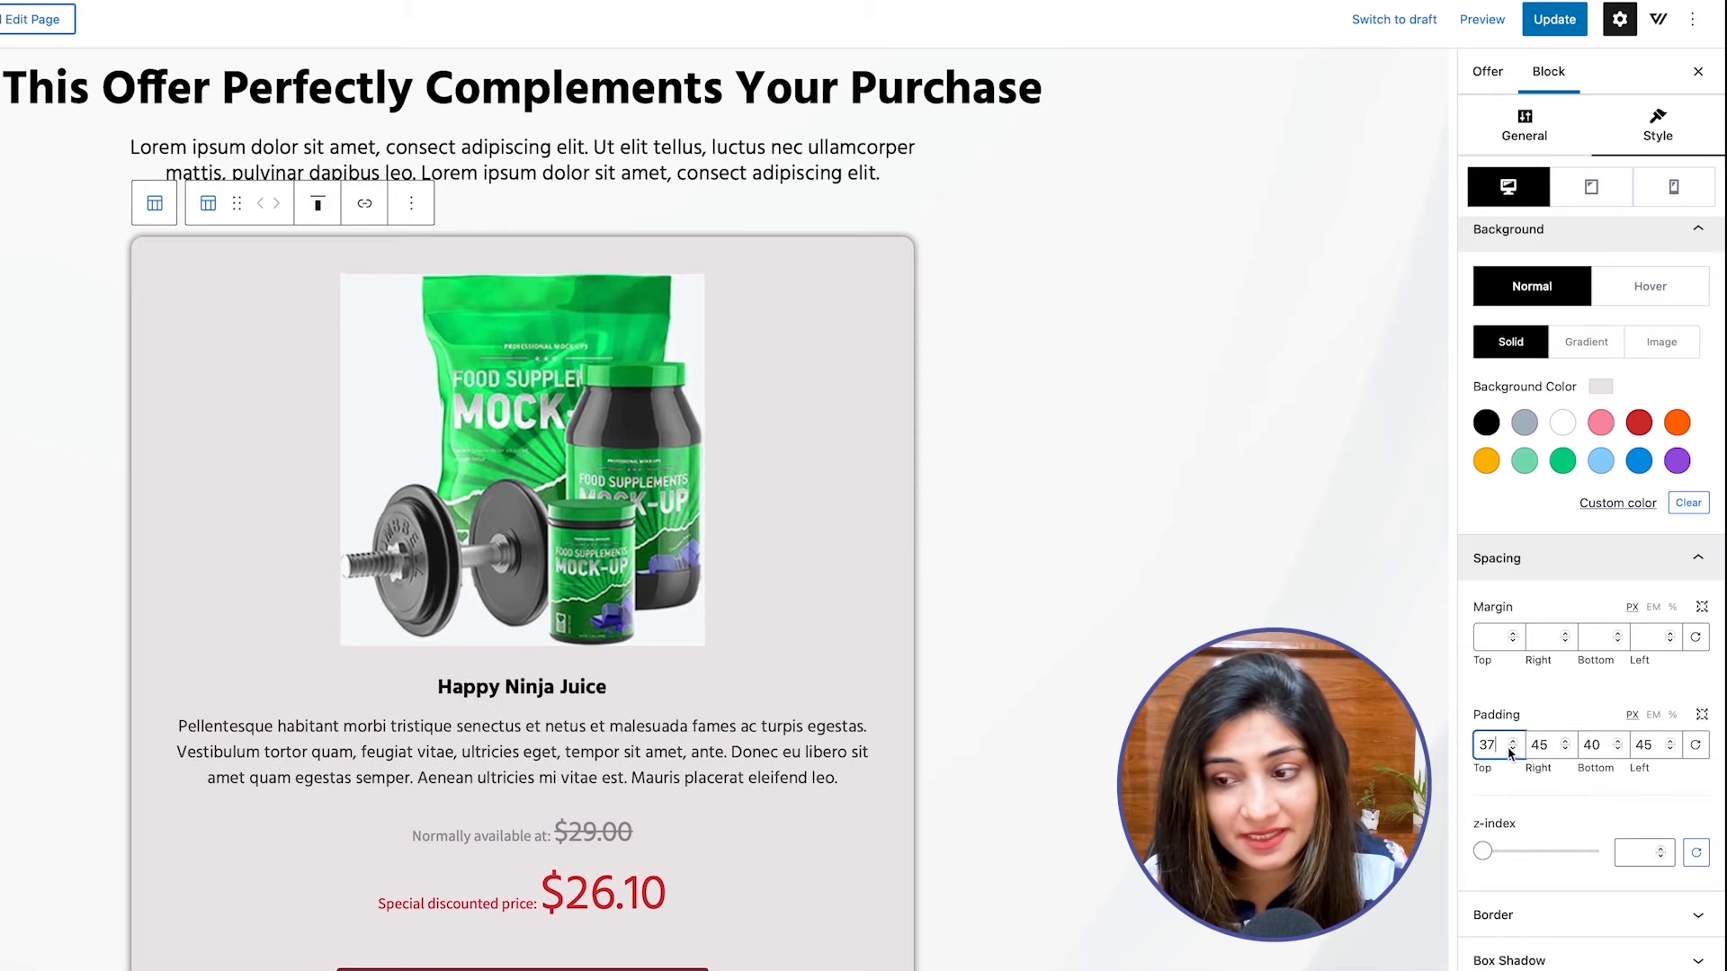
{"action": "left_click", "coordinate": [1515, 752]}
{"action": "left_click", "coordinate": [1514, 751]}
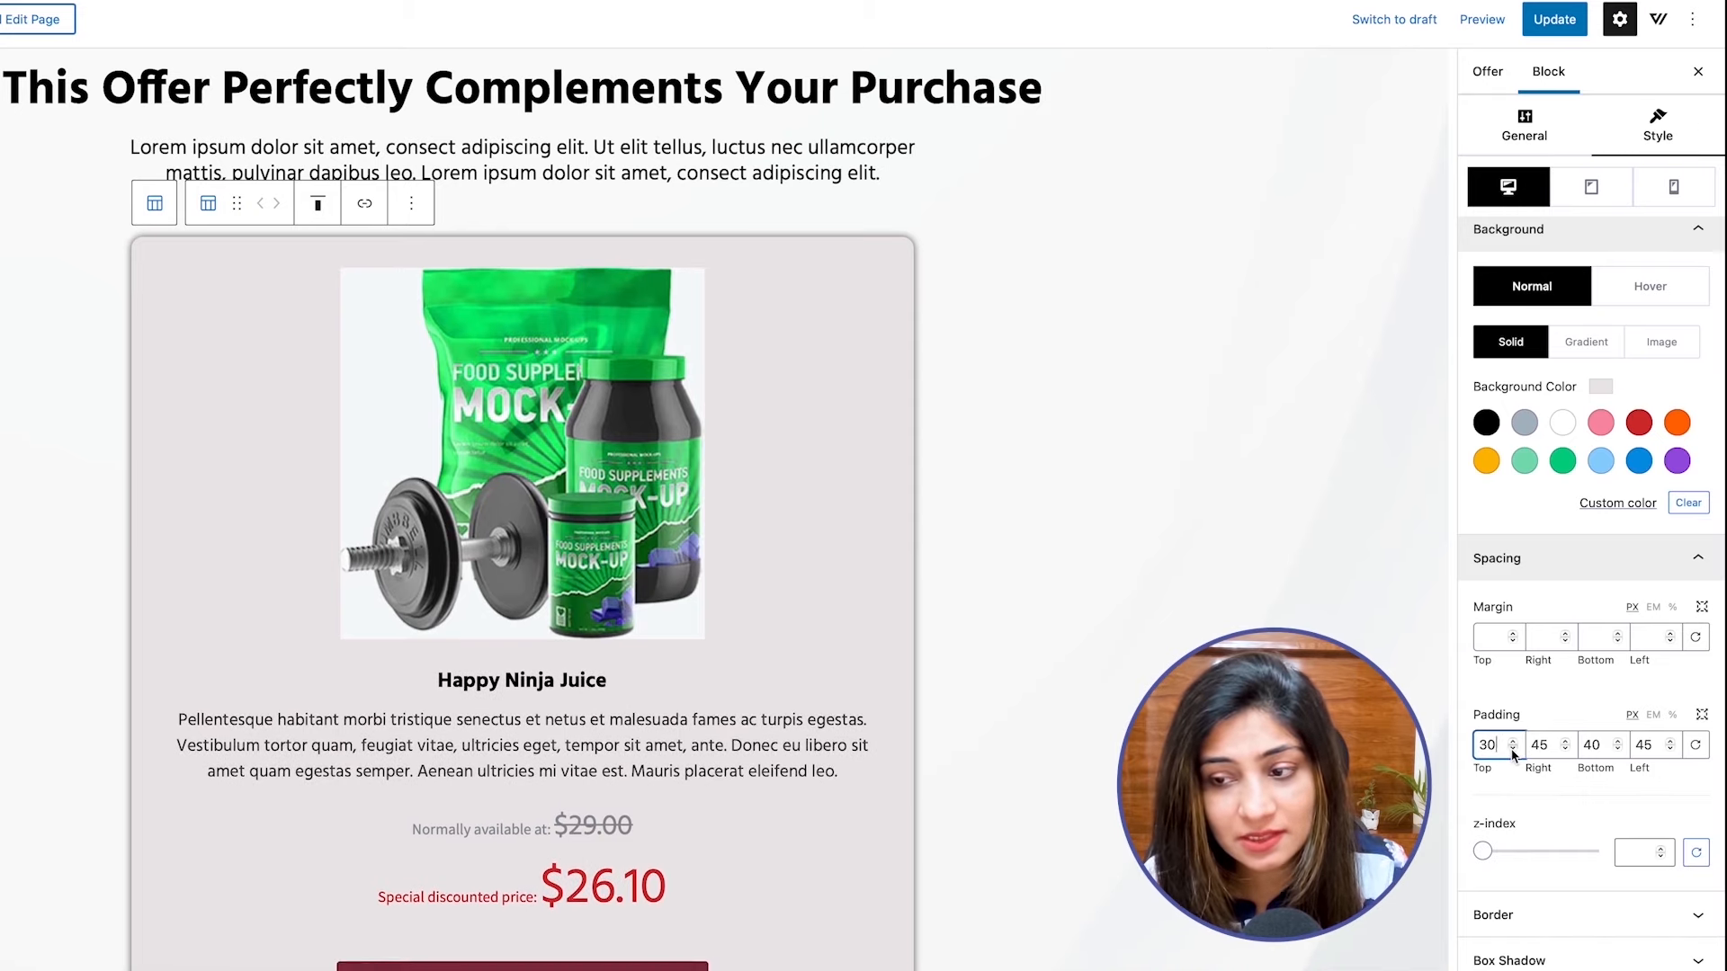
{"action": "left_click", "coordinate": [1513, 751]}
{"action": "left_click", "coordinate": [1513, 751]}
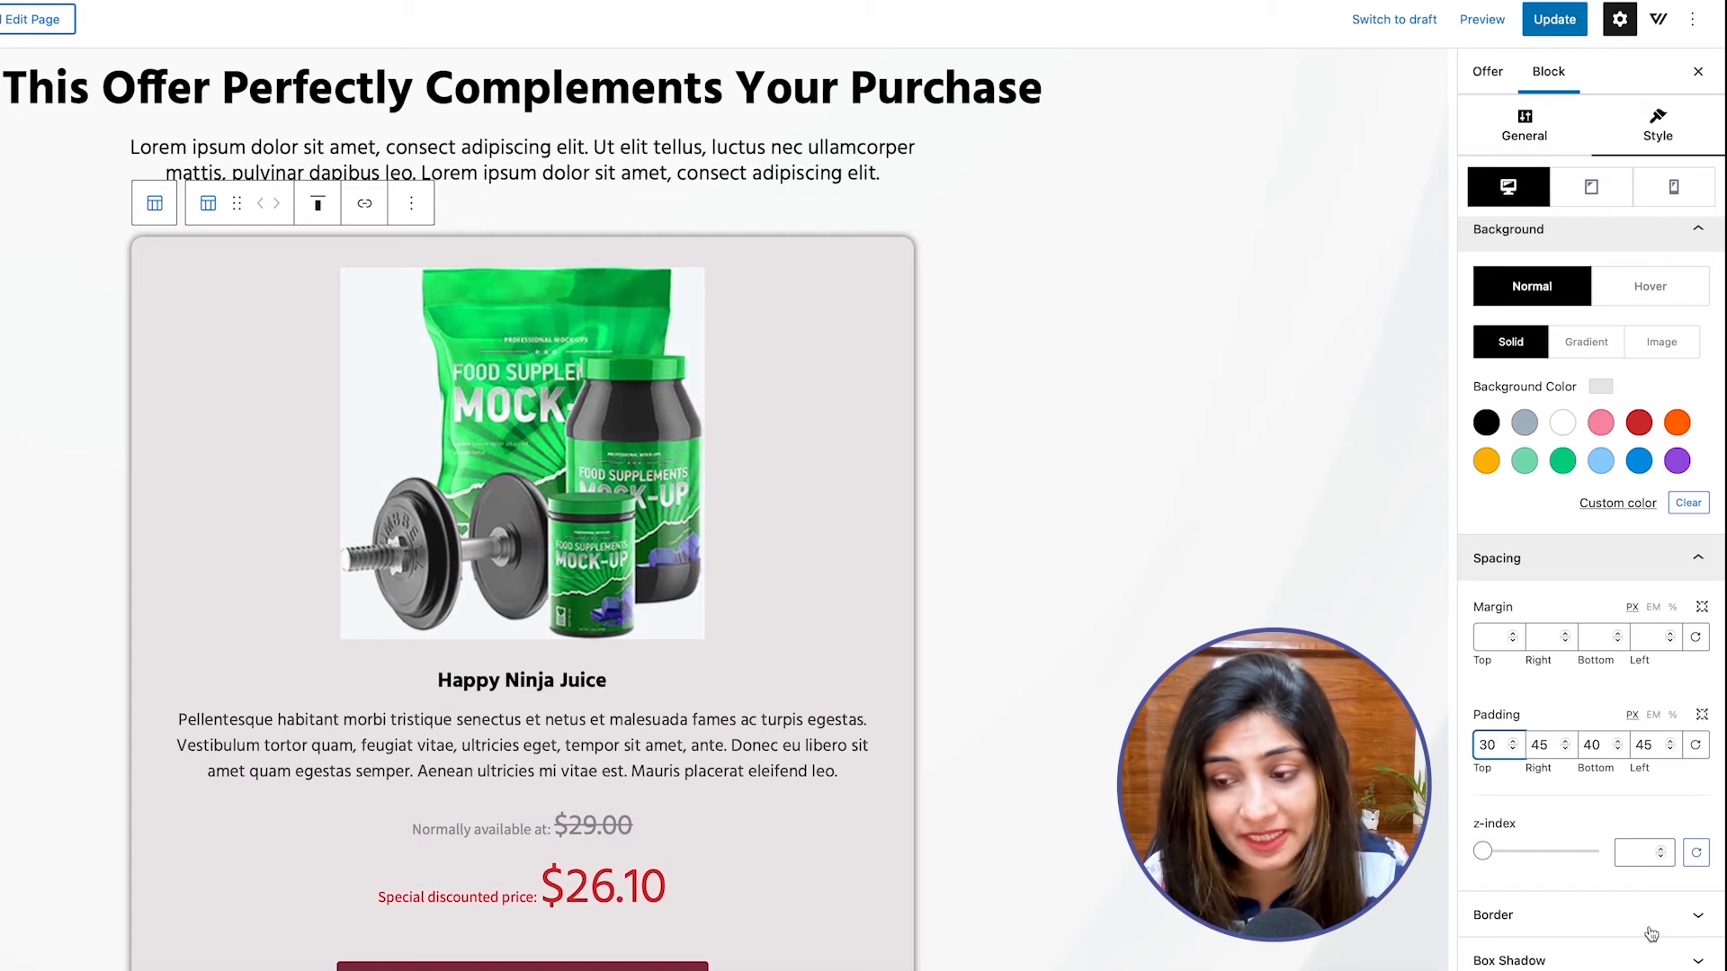
Try box shadow spreads of 2 and 5 on the inner column and restore the spread to 1.
{"action": "left_click", "coordinate": [1516, 922]}
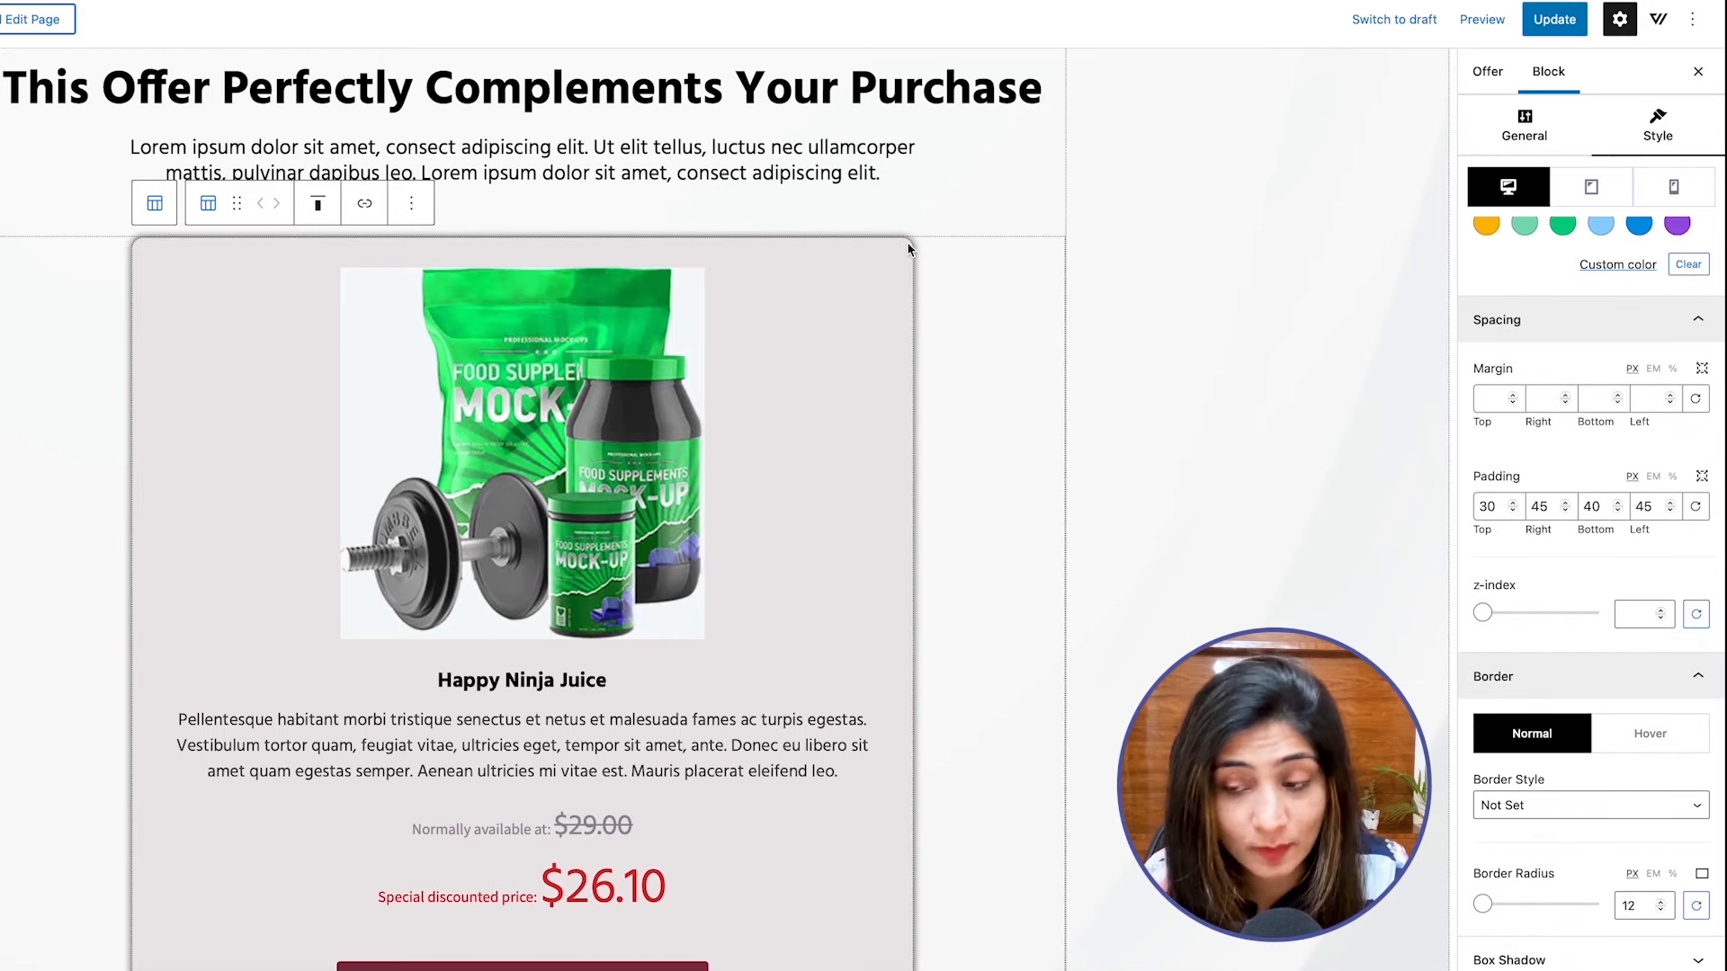
{"action": "left_click", "coordinate": [1560, 954]}
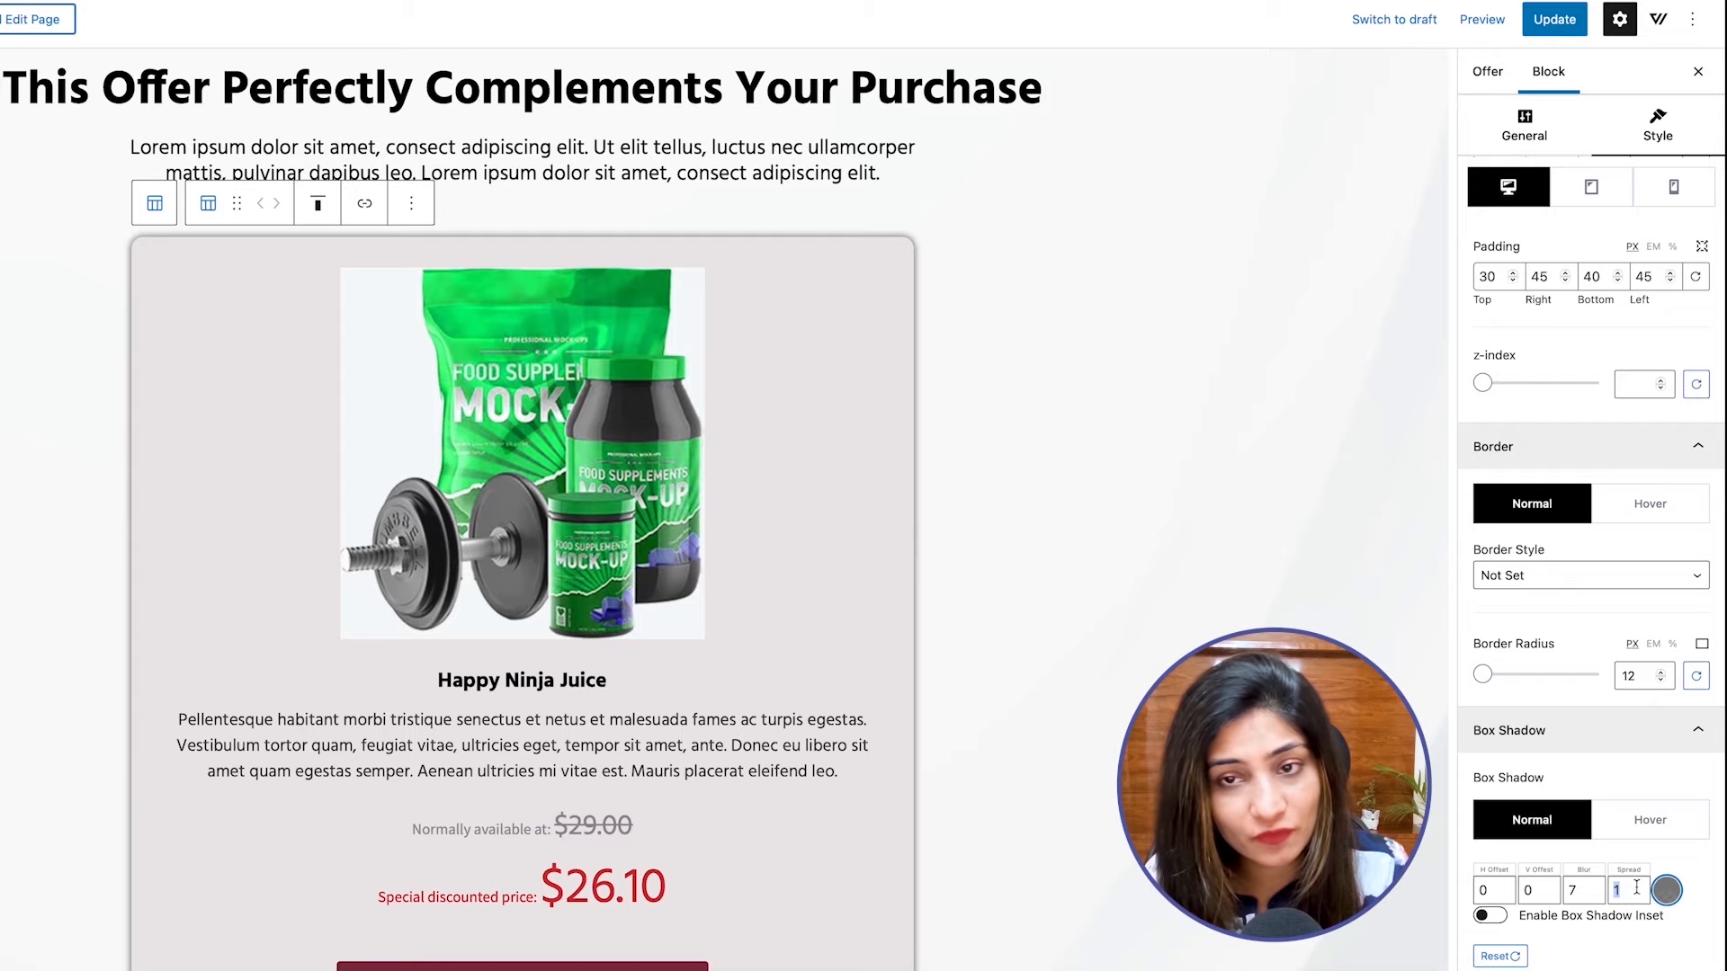
{"action": "type", "text": "2"}
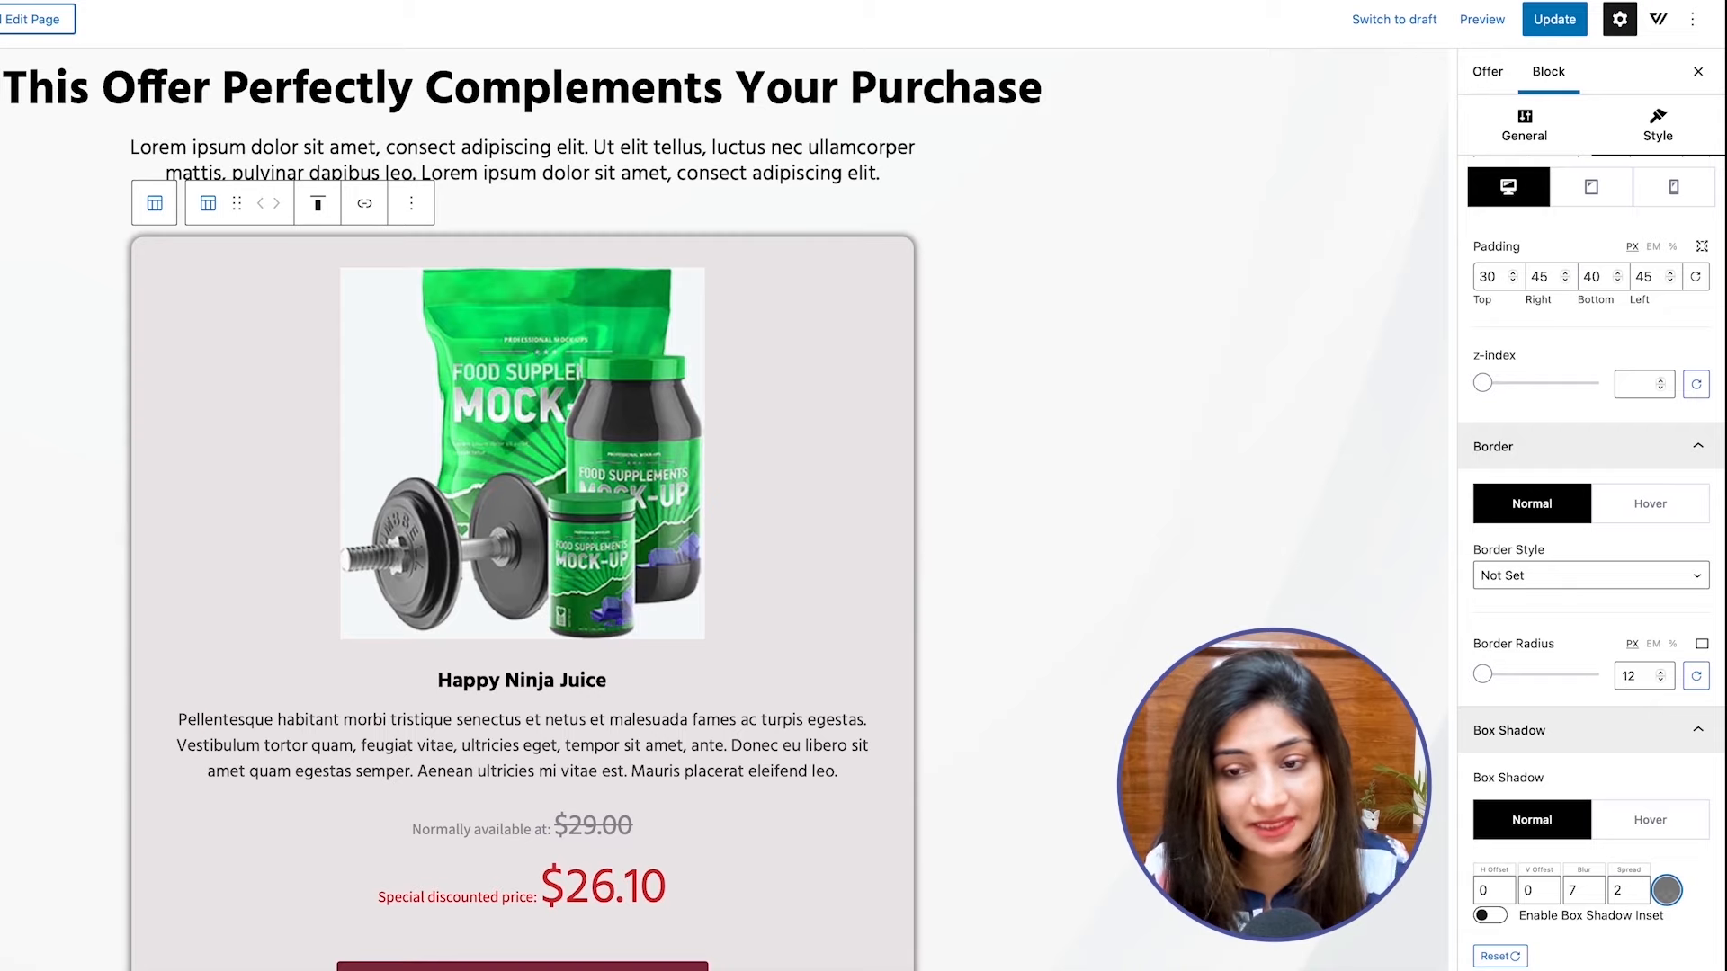
{"action": "key", "text": "BackSpace"}
{"action": "type", "text": "5"}
{"action": "key", "text": "BackSpace"}
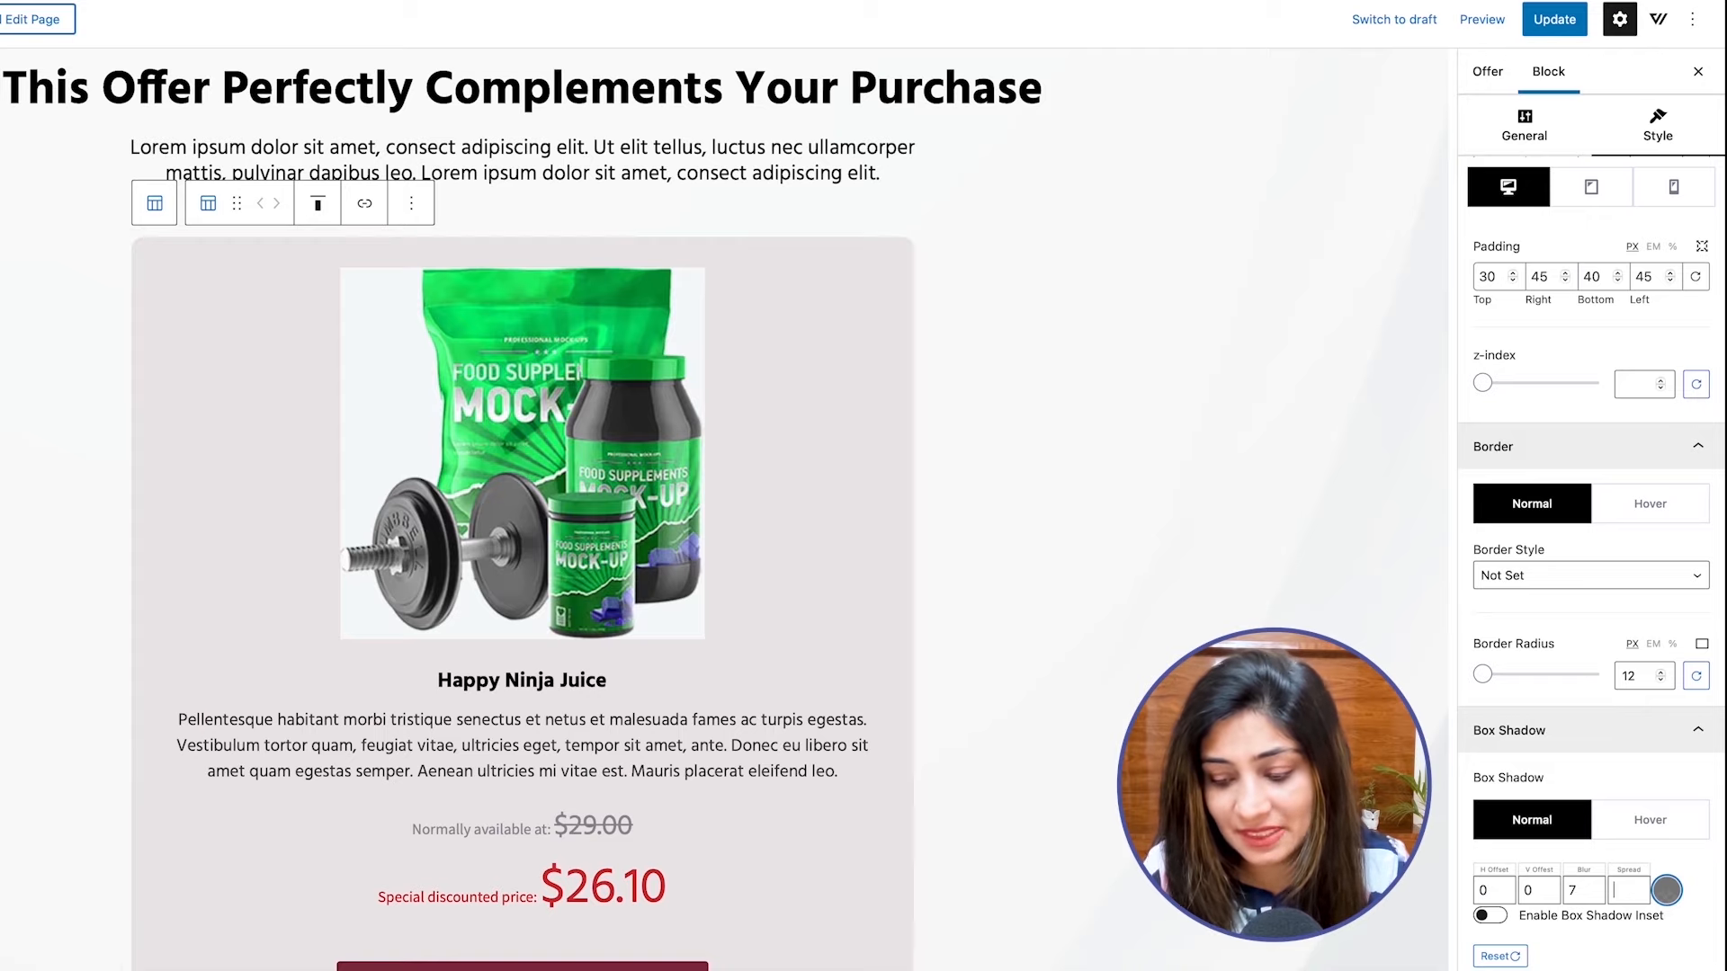
{"action": "type", "text": "1"}
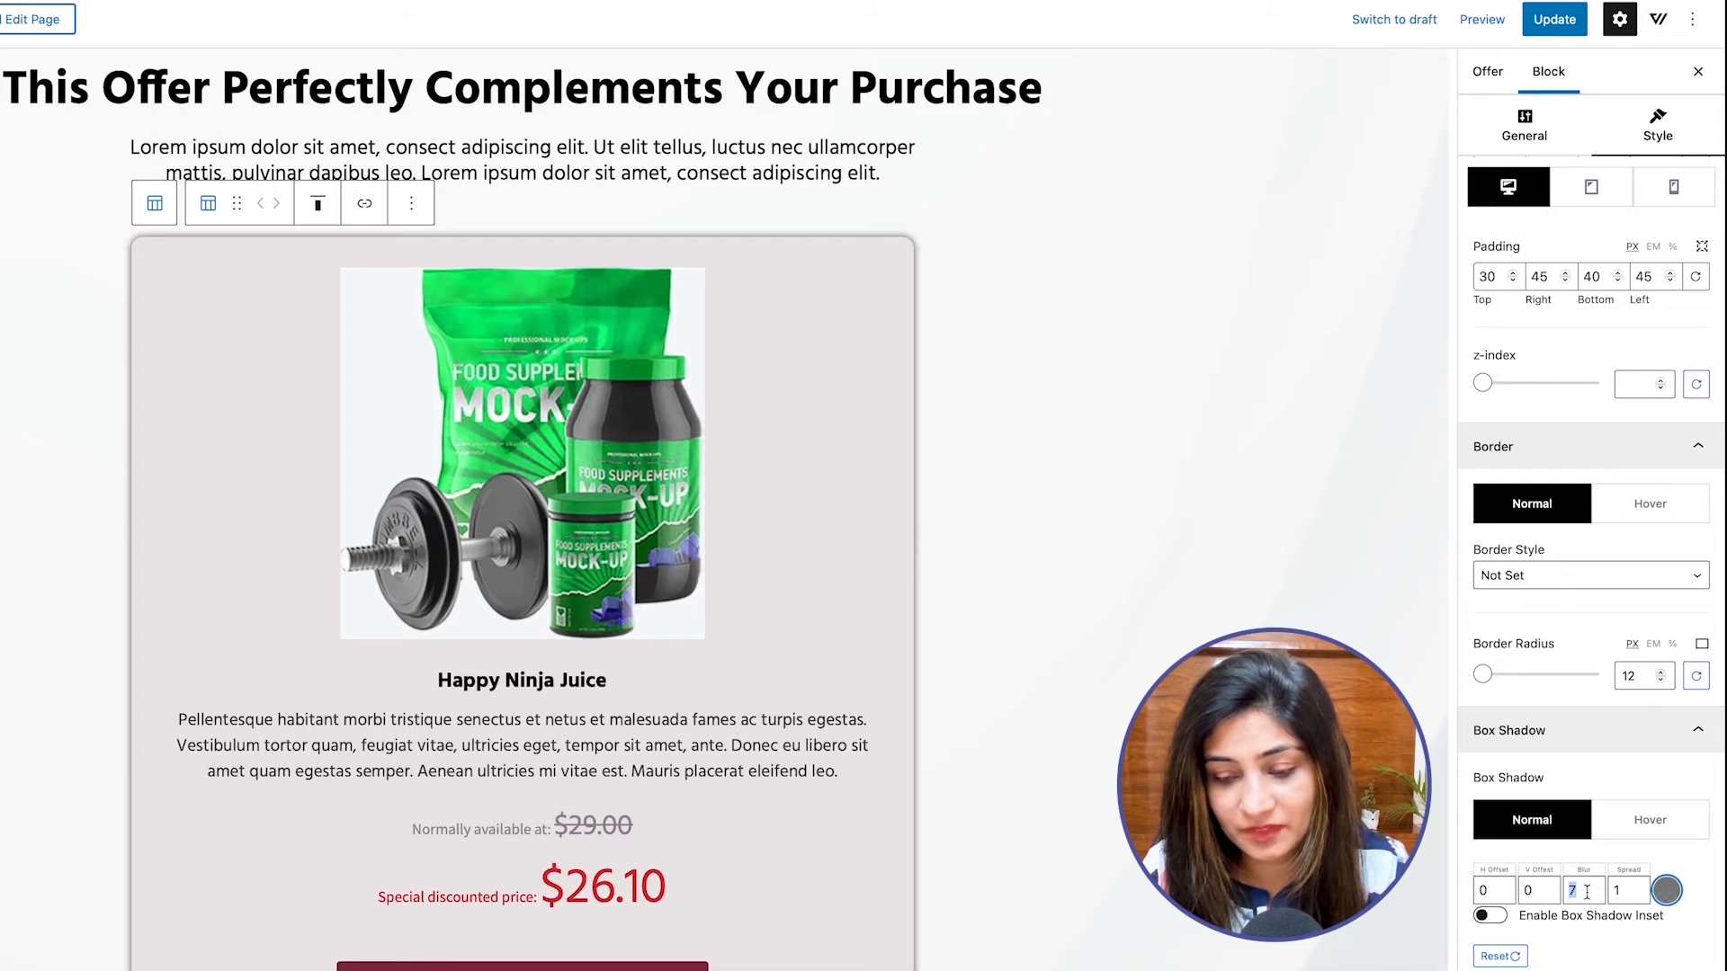
{"action": "type", "text": "100"}
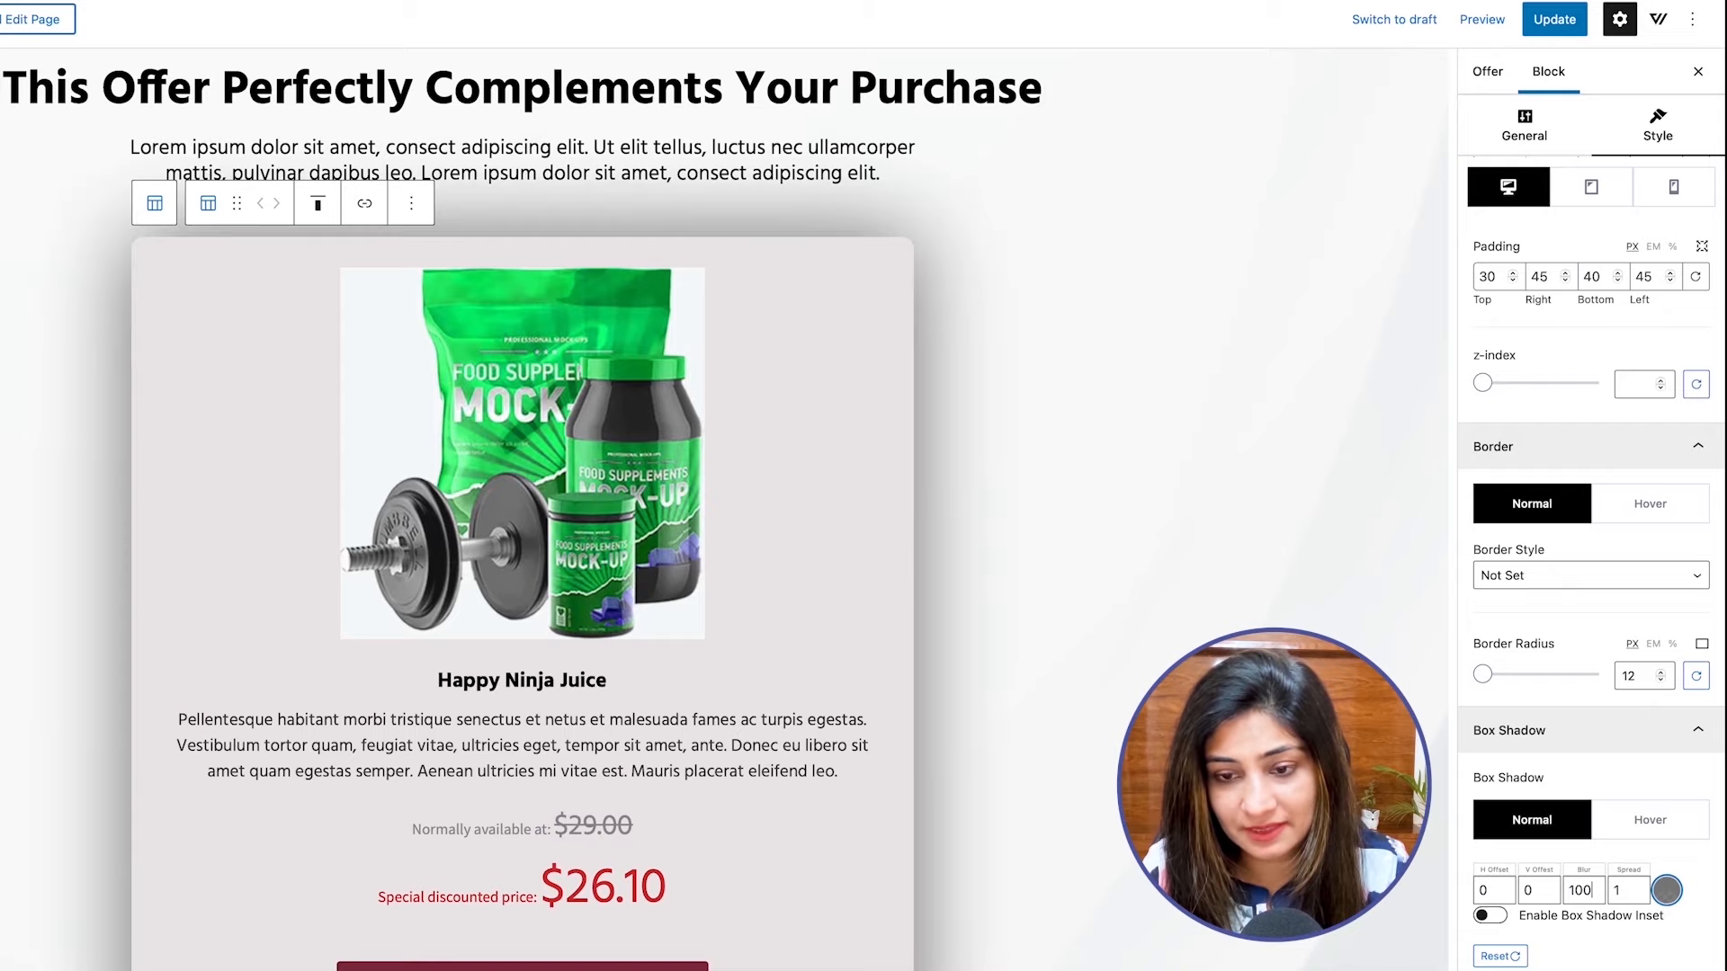
Try a box shadow blur of 100 on the inner column and restore it to 7.
{"action": "key", "text": "BackSpace"}
{"action": "key", "text": "BackSpace"}
{"action": "key", "text": "BackSpace"}
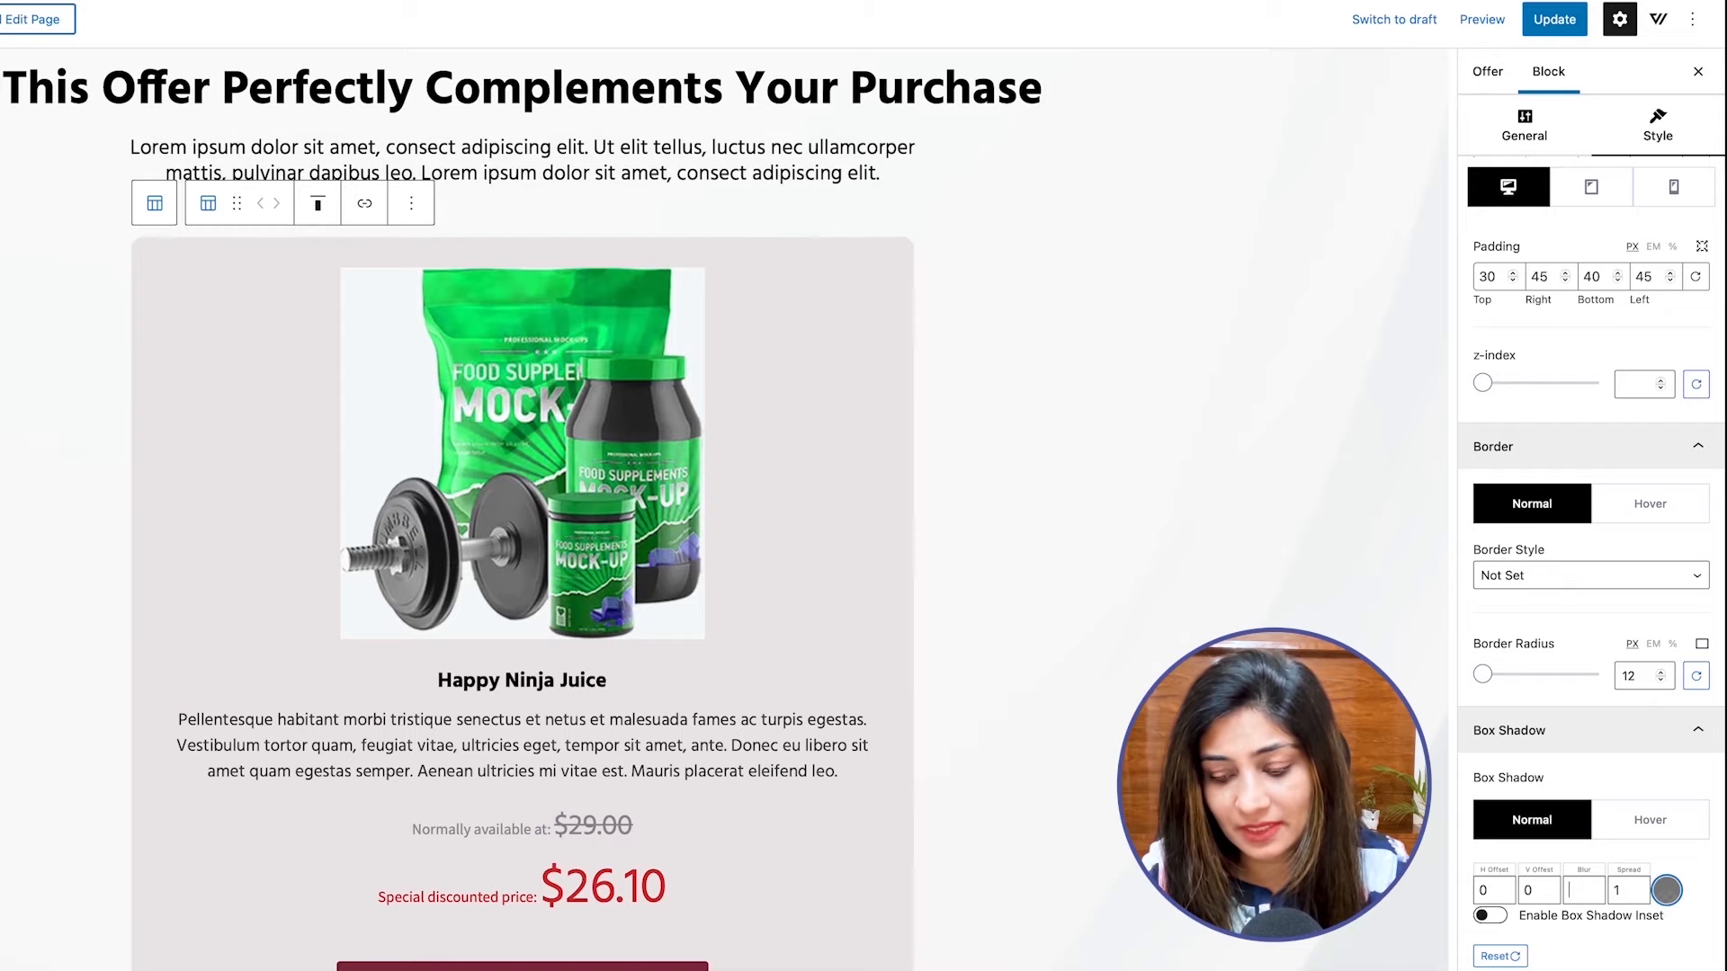
{"action": "type", "text": "7"}
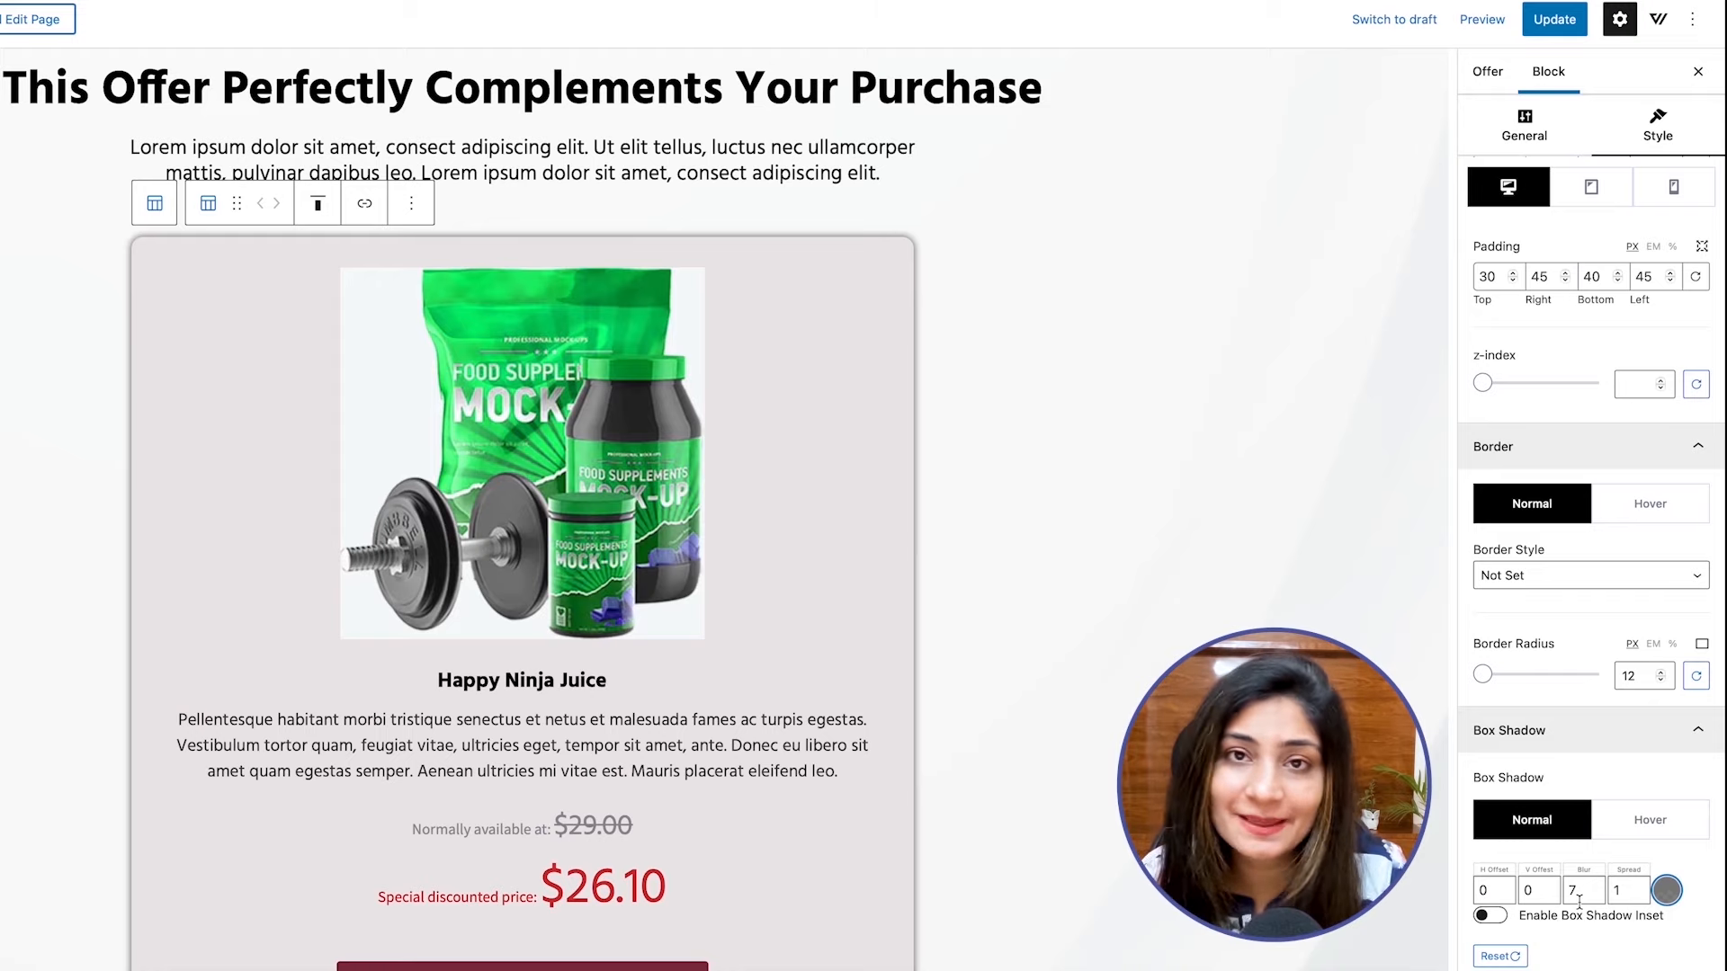
{"action": "scroll", "coordinate": [1586, 884], "scroll_direction": "up", "scroll_amount": 6}
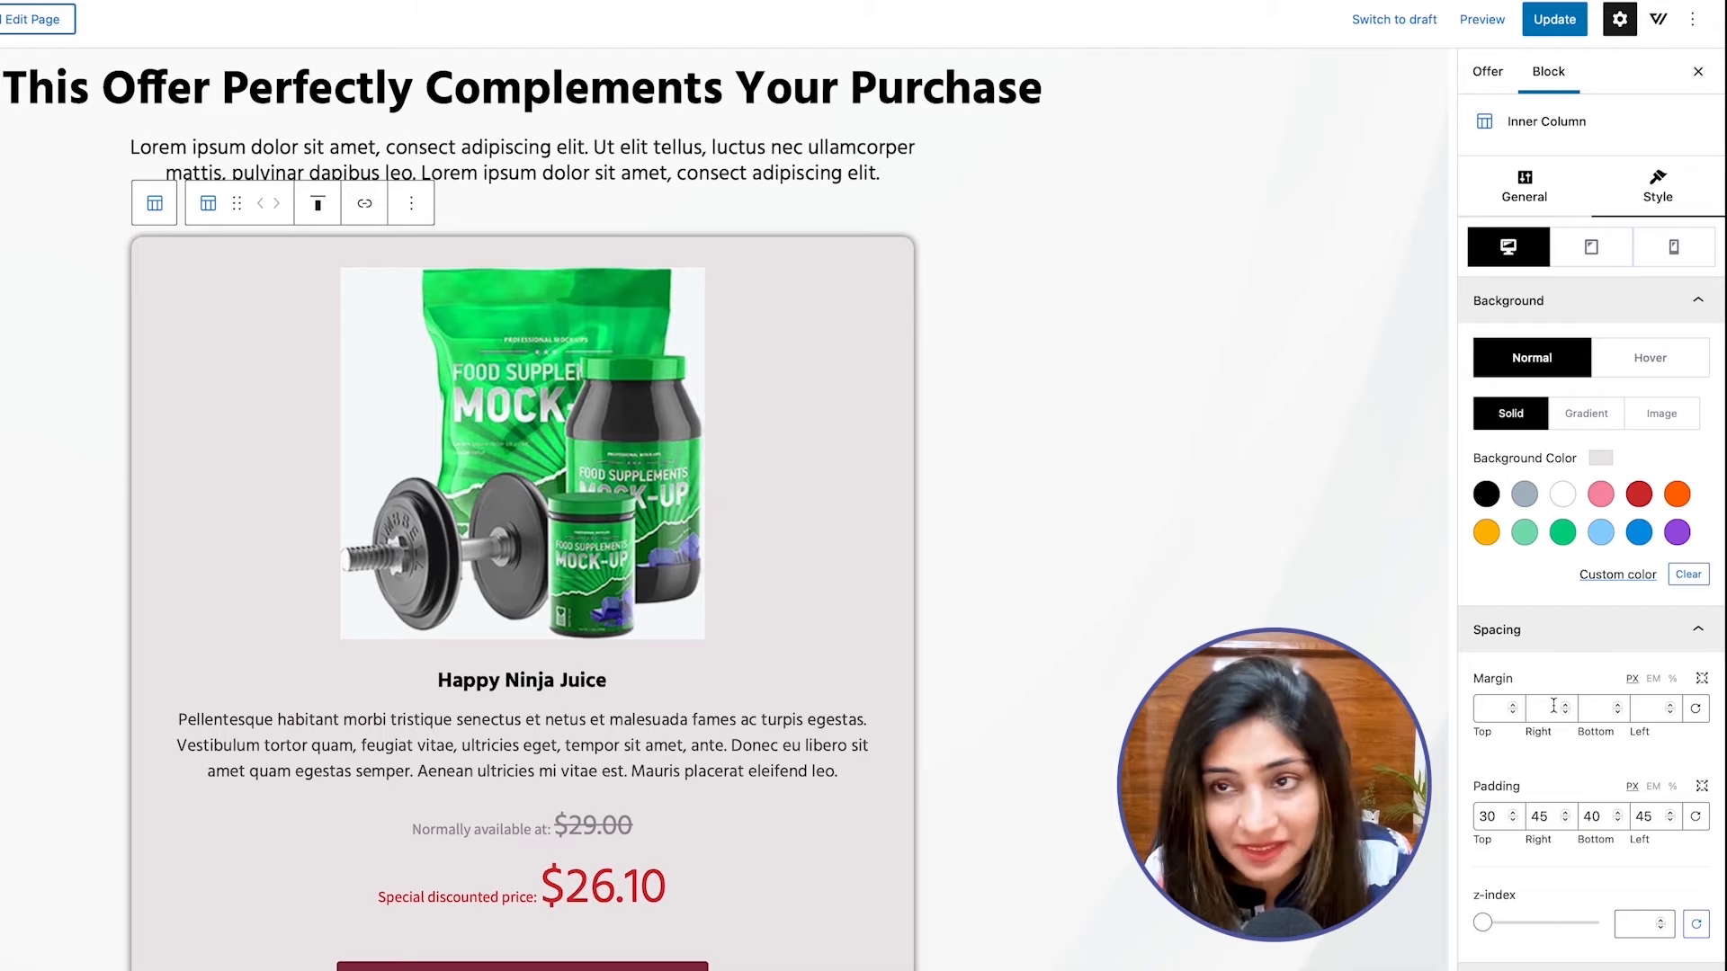
Examine the product images block's settings and the surrounding Columns block's layout, spacing and background style options.
{"action": "left_click", "coordinate": [843, 326]}
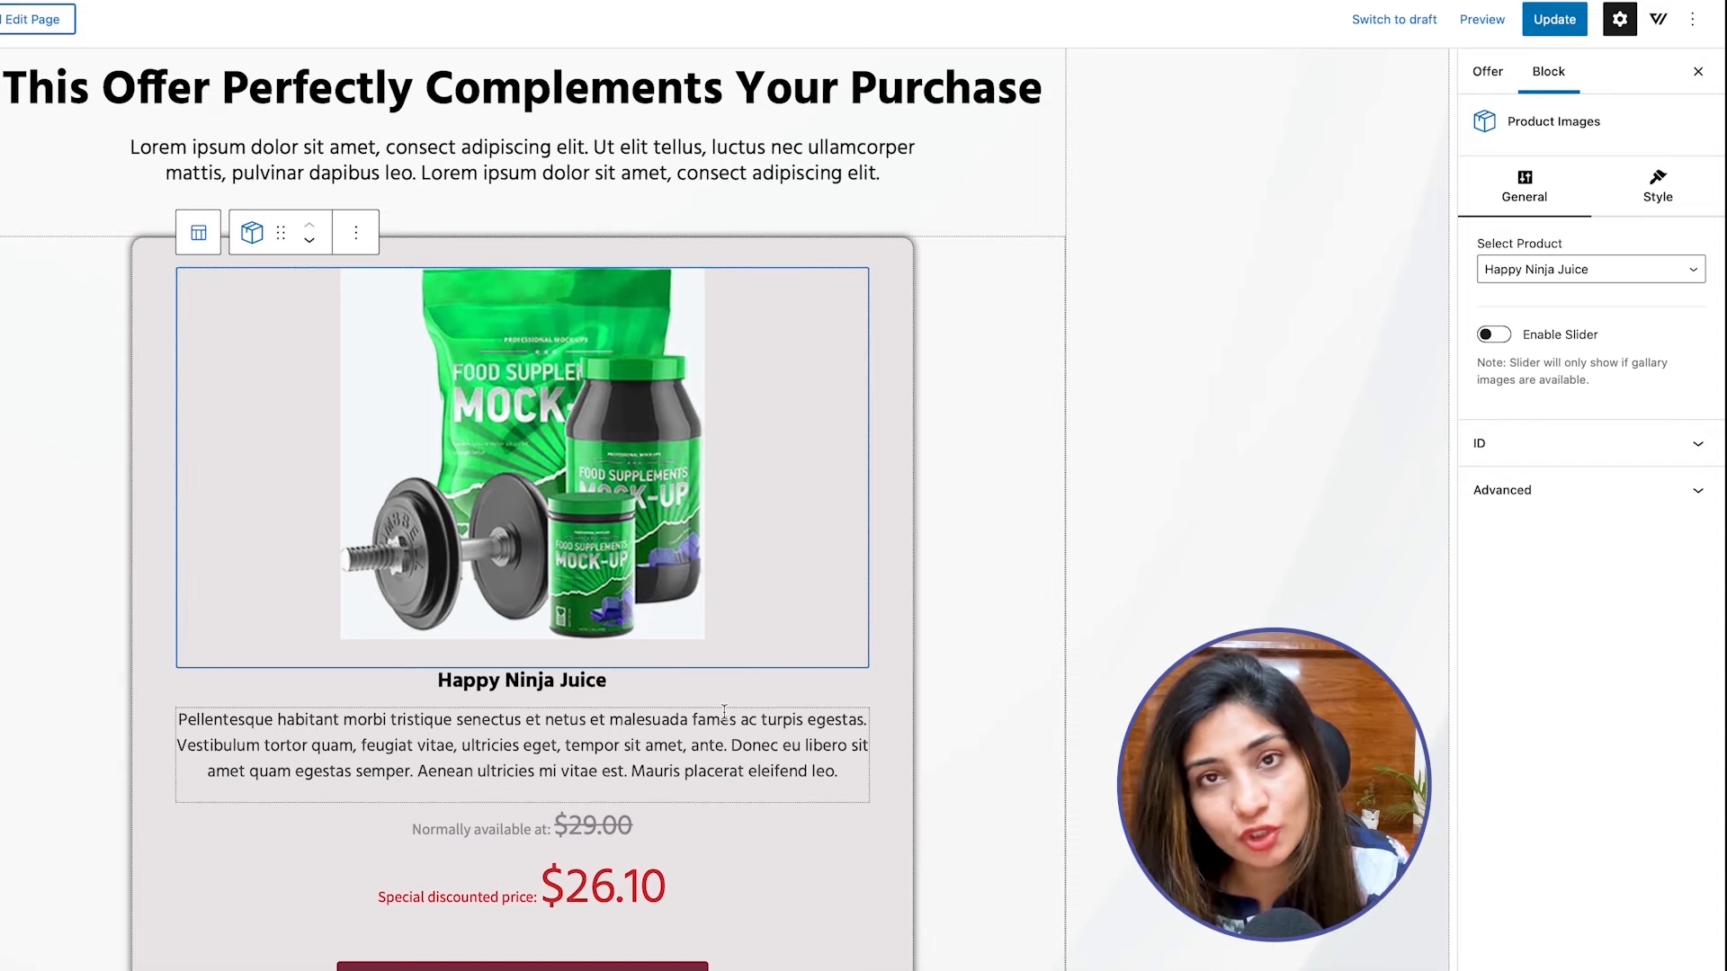
{"action": "scroll", "coordinate": [724, 713], "scroll_direction": "down", "scroll_amount": 1}
{"action": "scroll", "coordinate": [724, 712], "scroll_direction": "down", "scroll_amount": 3}
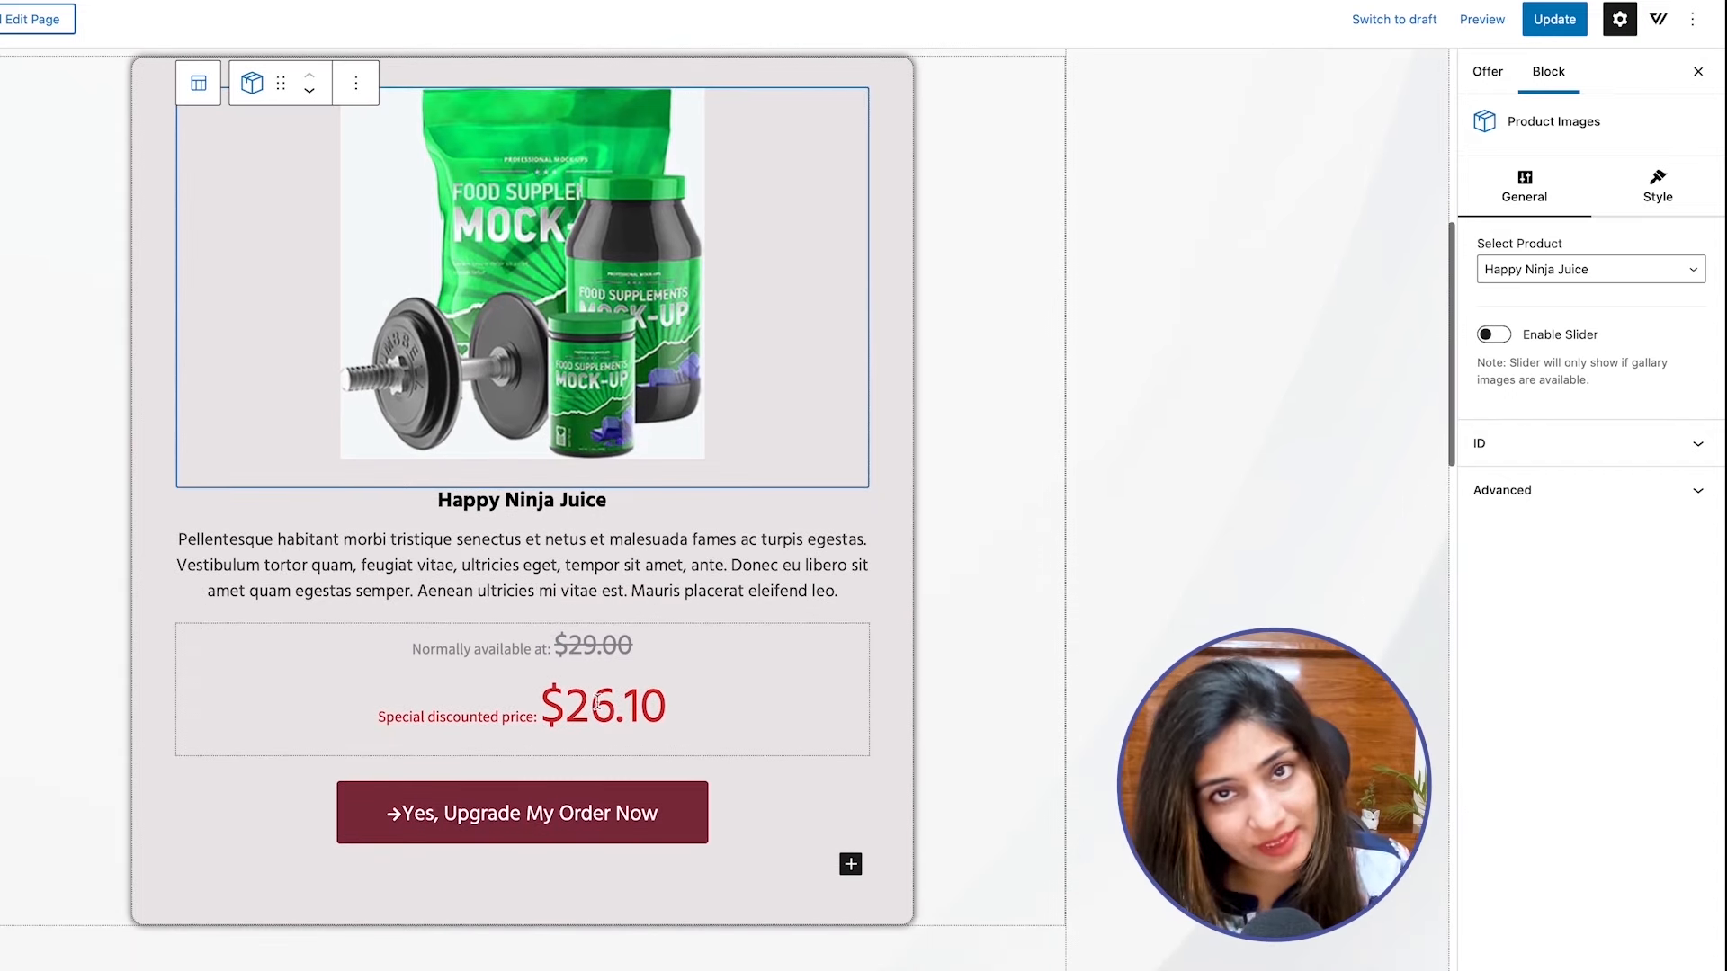
{"action": "left_click", "coordinate": [985, 525]}
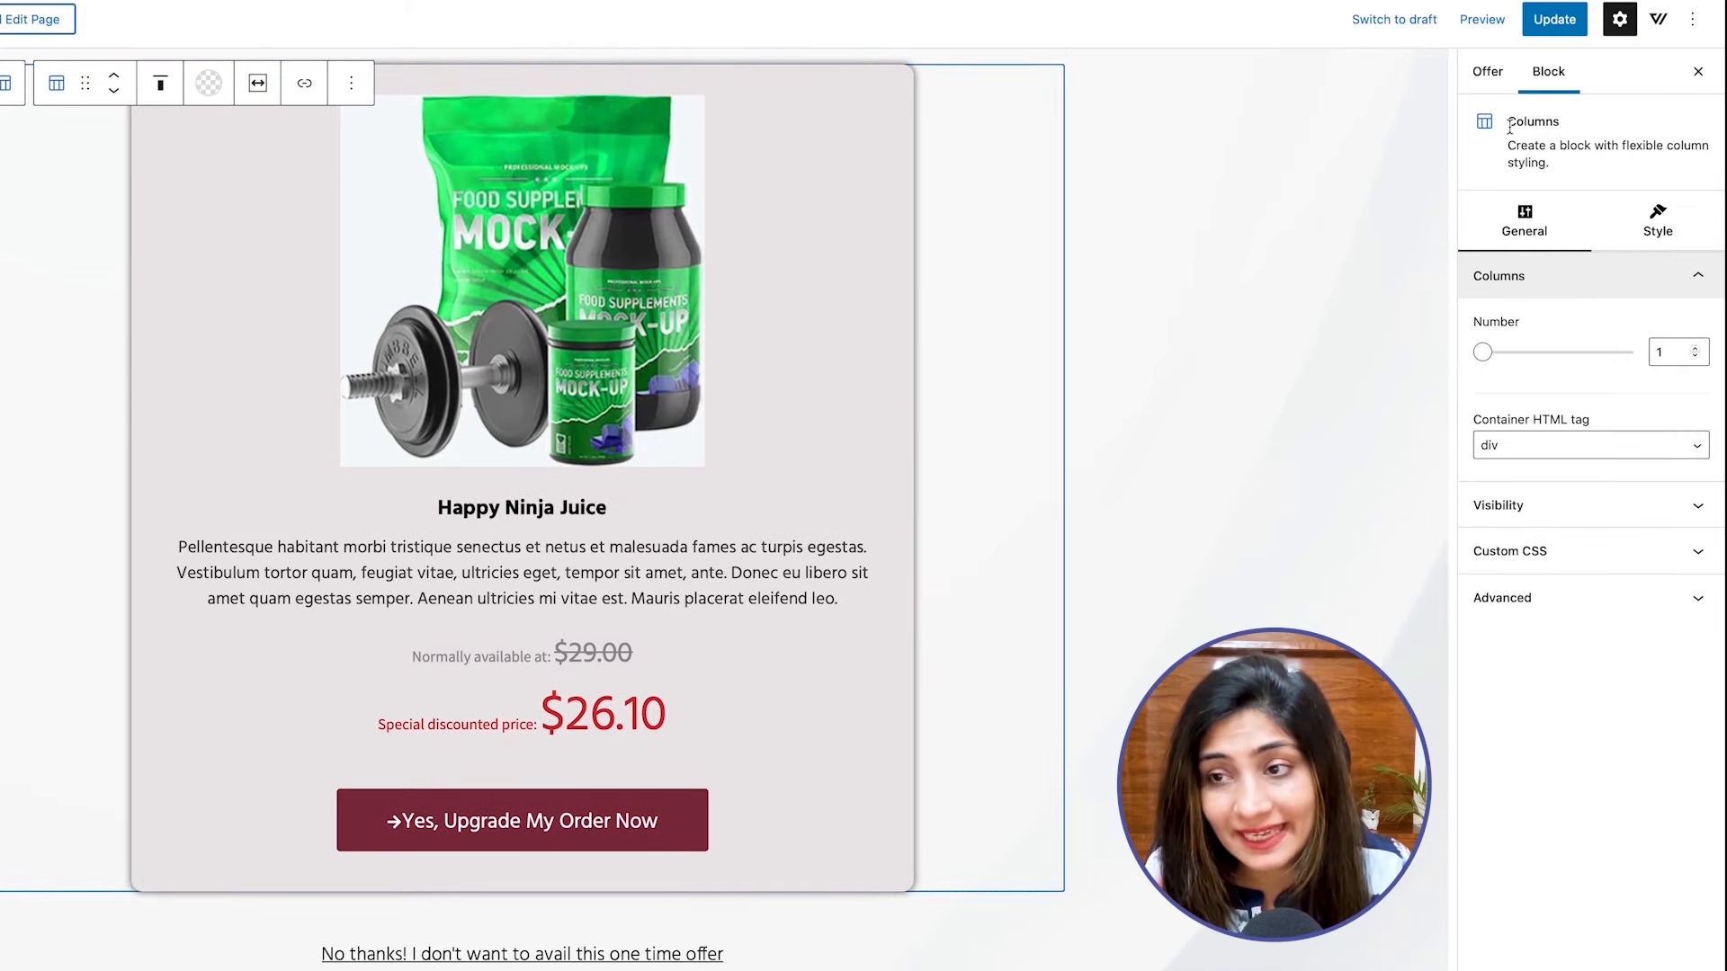
{"action": "left_click", "coordinate": [1640, 243]}
{"action": "left_click", "coordinate": [1529, 225]}
{"action": "left_click", "coordinate": [1658, 223]}
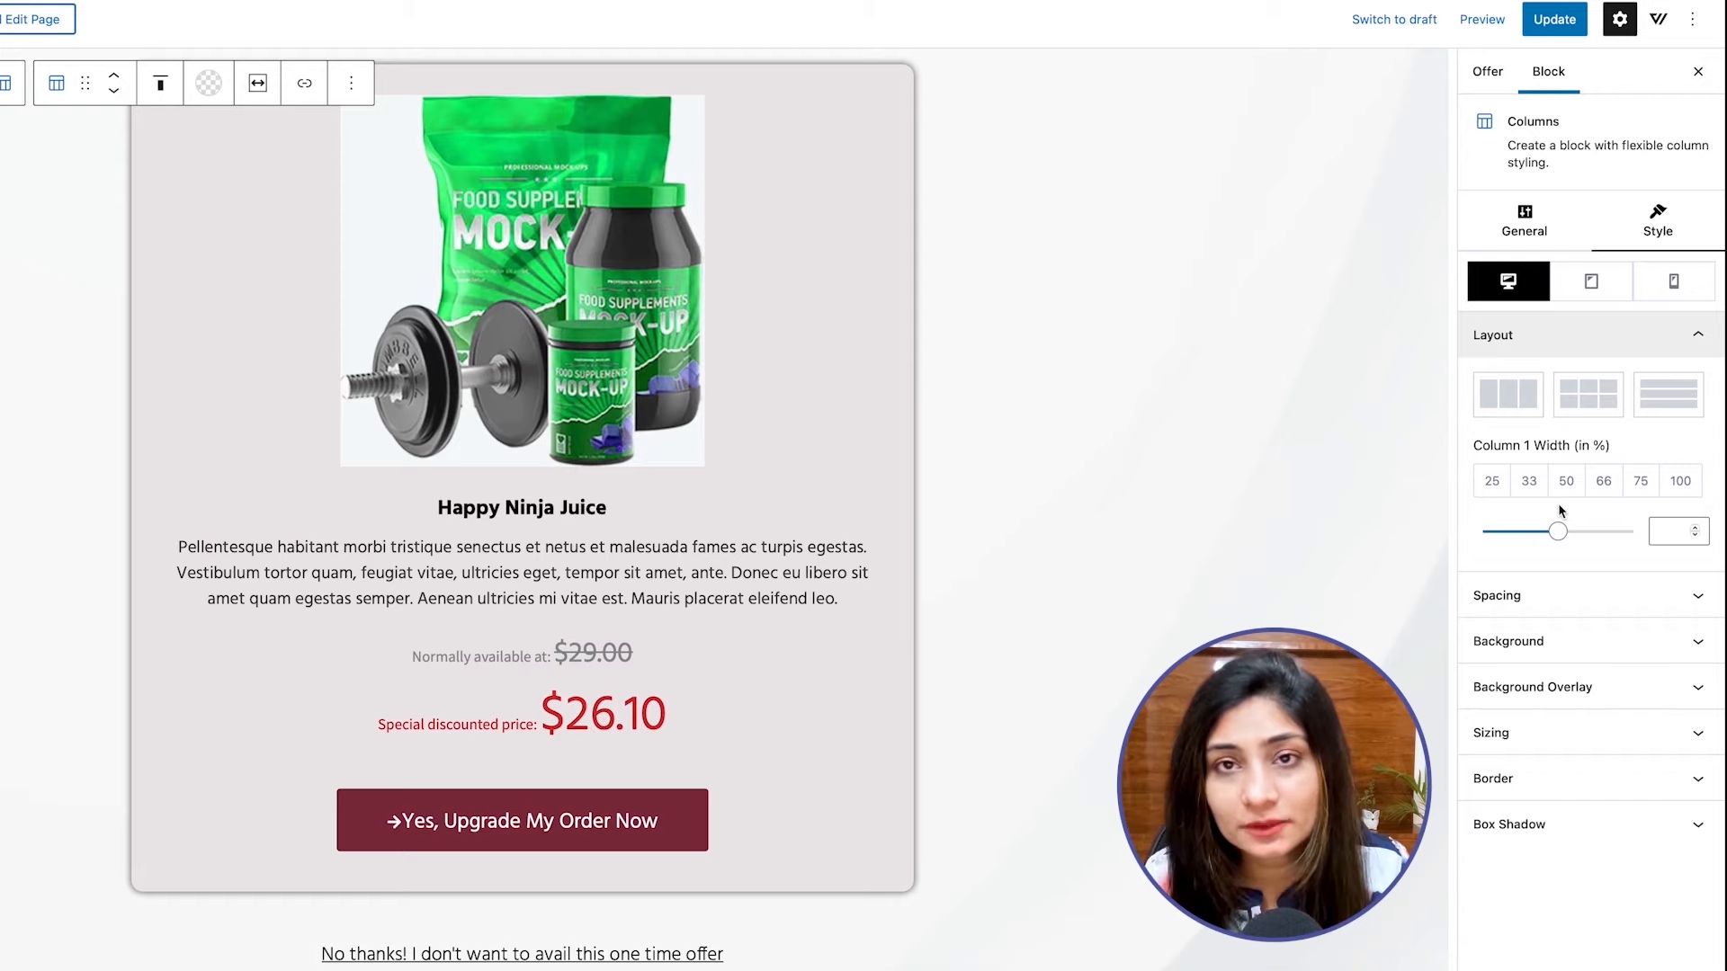
{"action": "left_click", "coordinate": [1531, 613]}
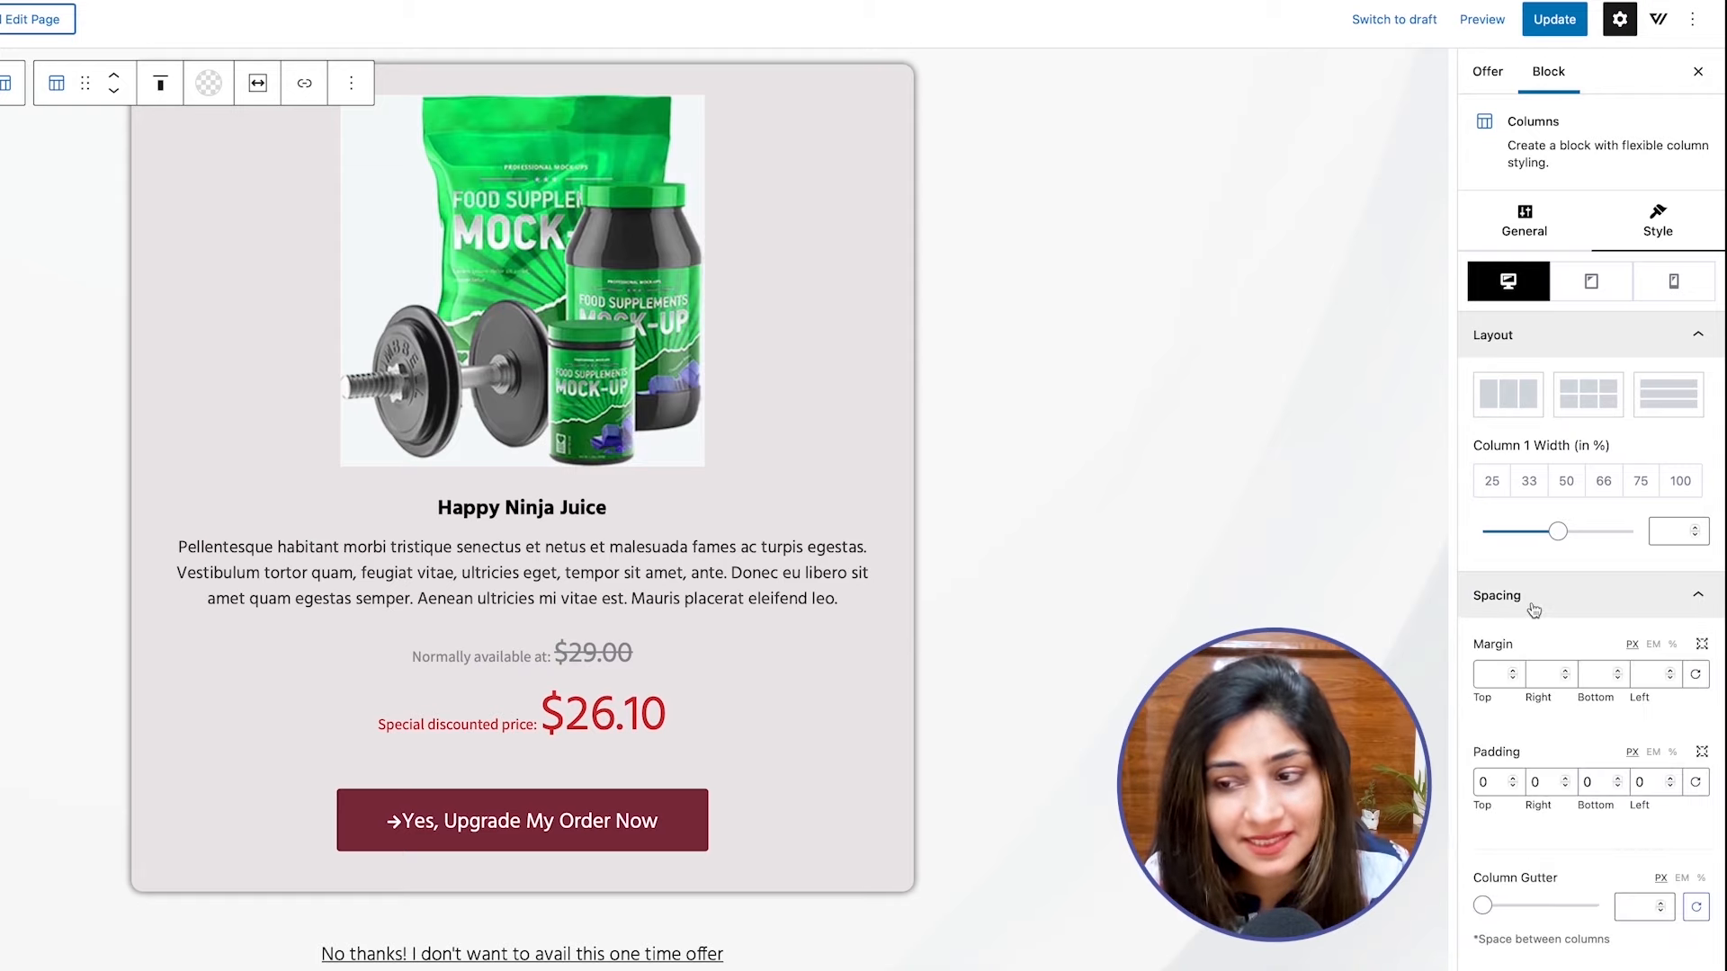
{"action": "left_click", "coordinate": [1533, 612]}
{"action": "left_click", "coordinate": [1537, 643]}
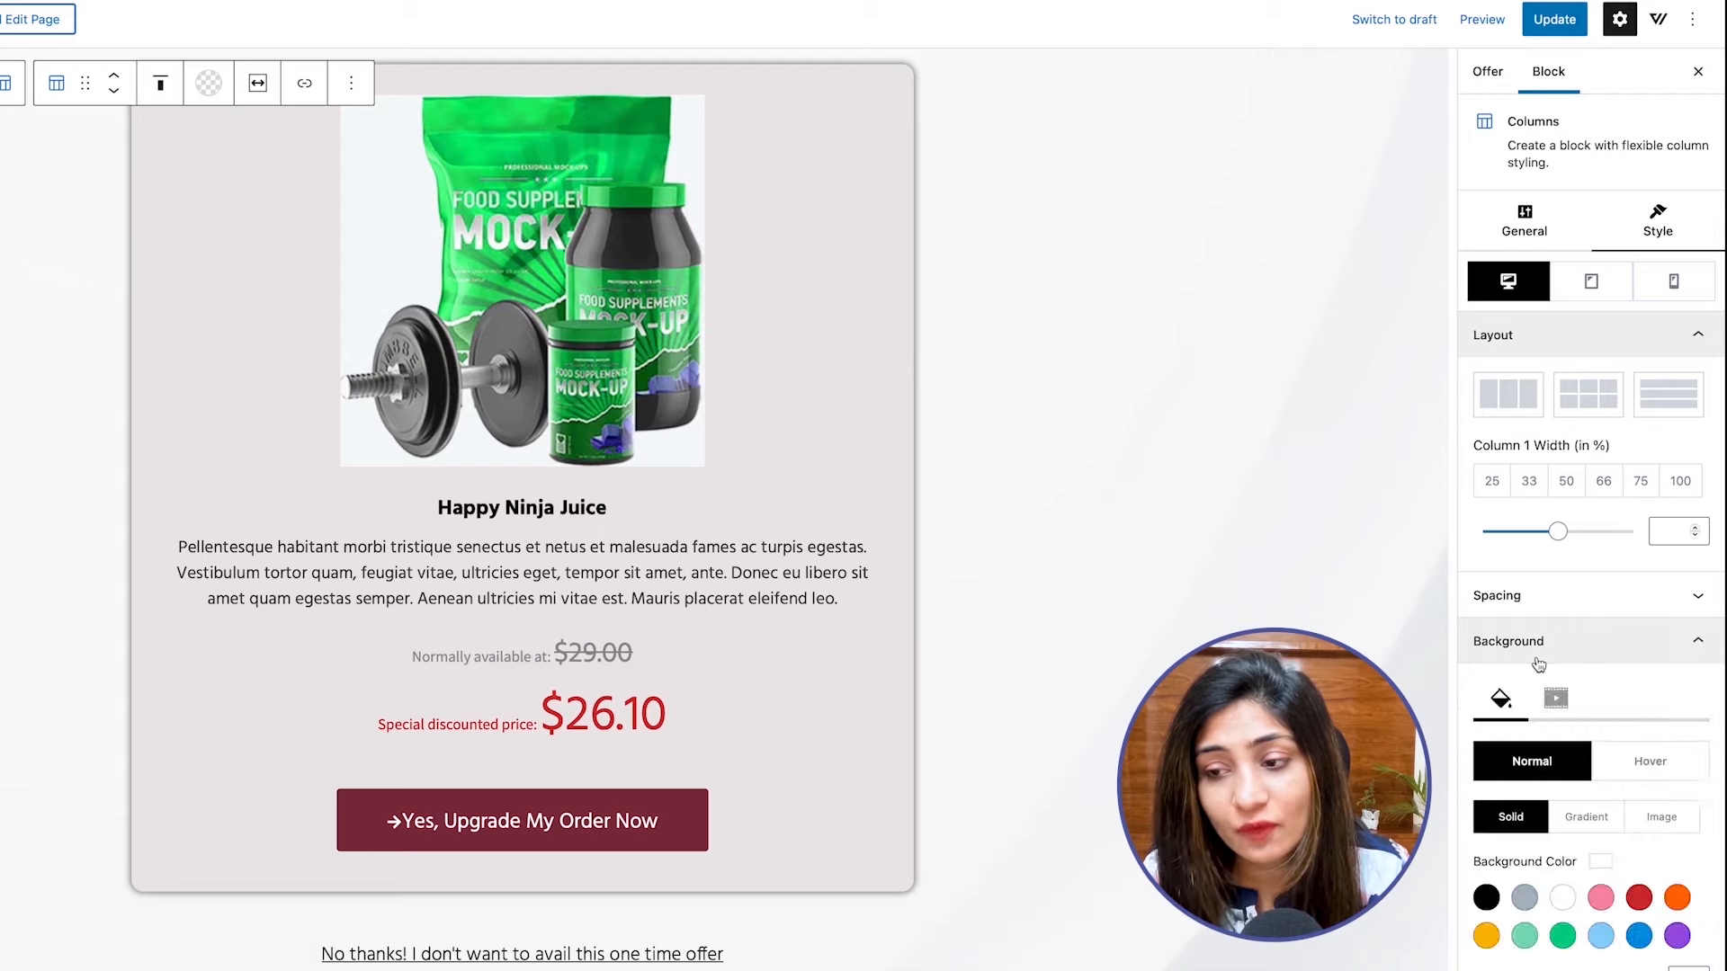
{"action": "scroll", "coordinate": [1563, 722], "scroll_direction": "down", "scroll_amount": 3}
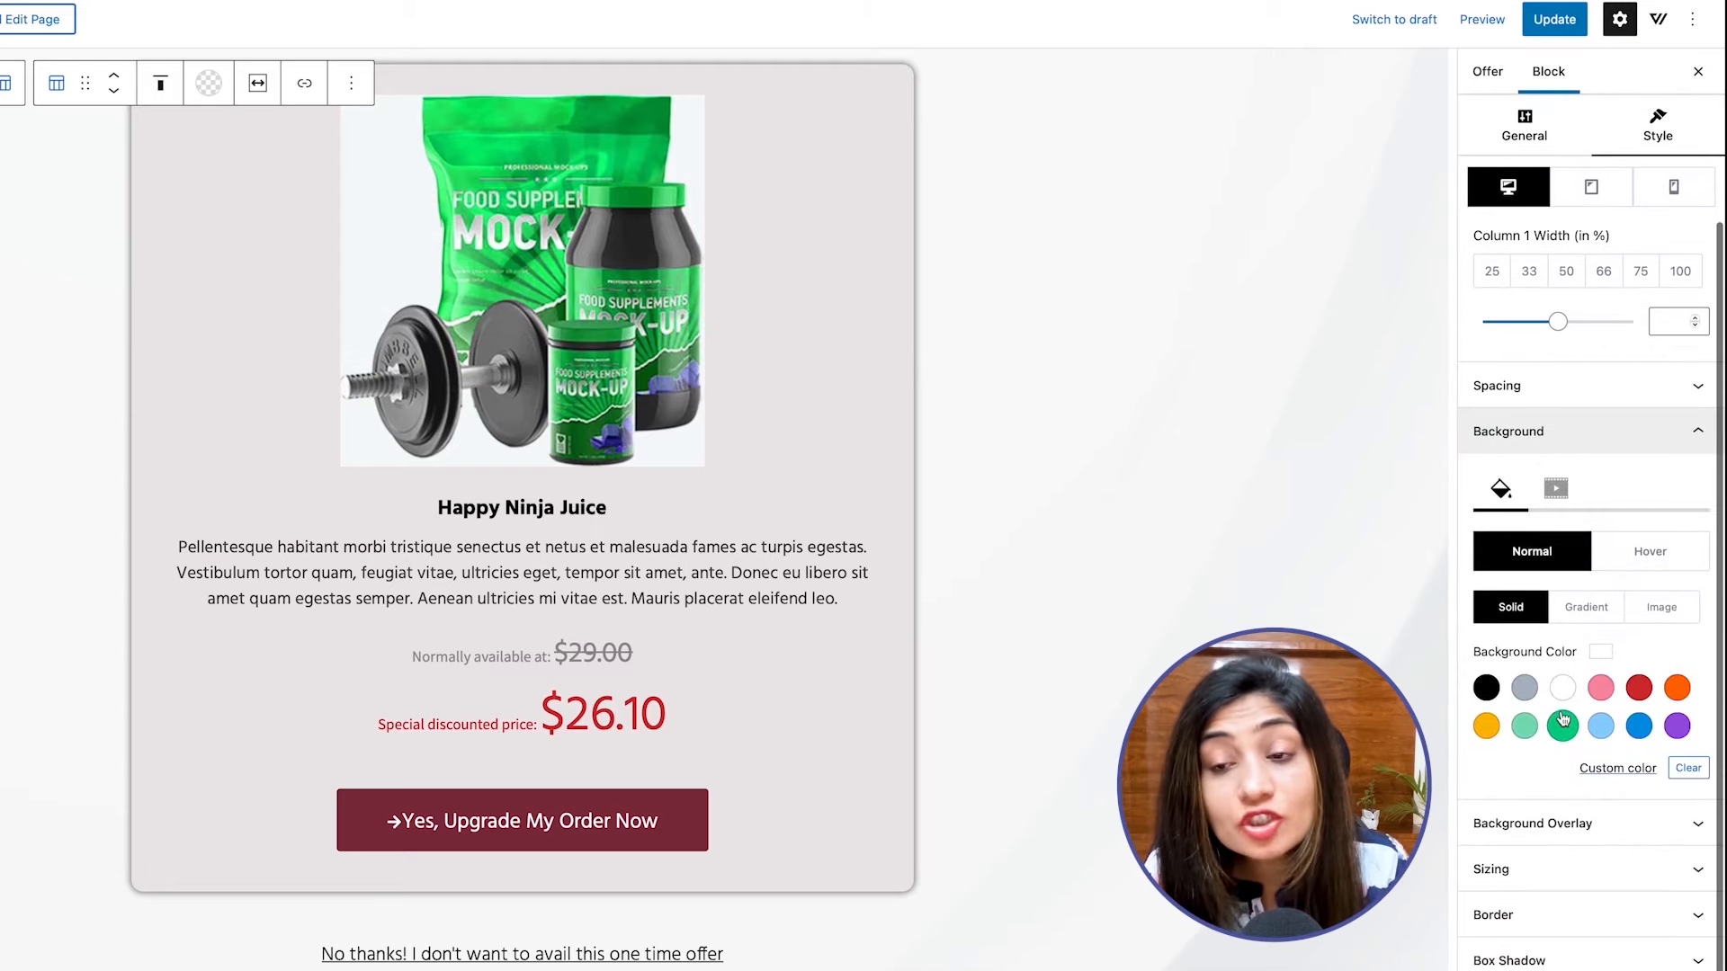
{"action": "scroll", "coordinate": [1565, 720], "scroll_direction": "up", "scroll_amount": 3}
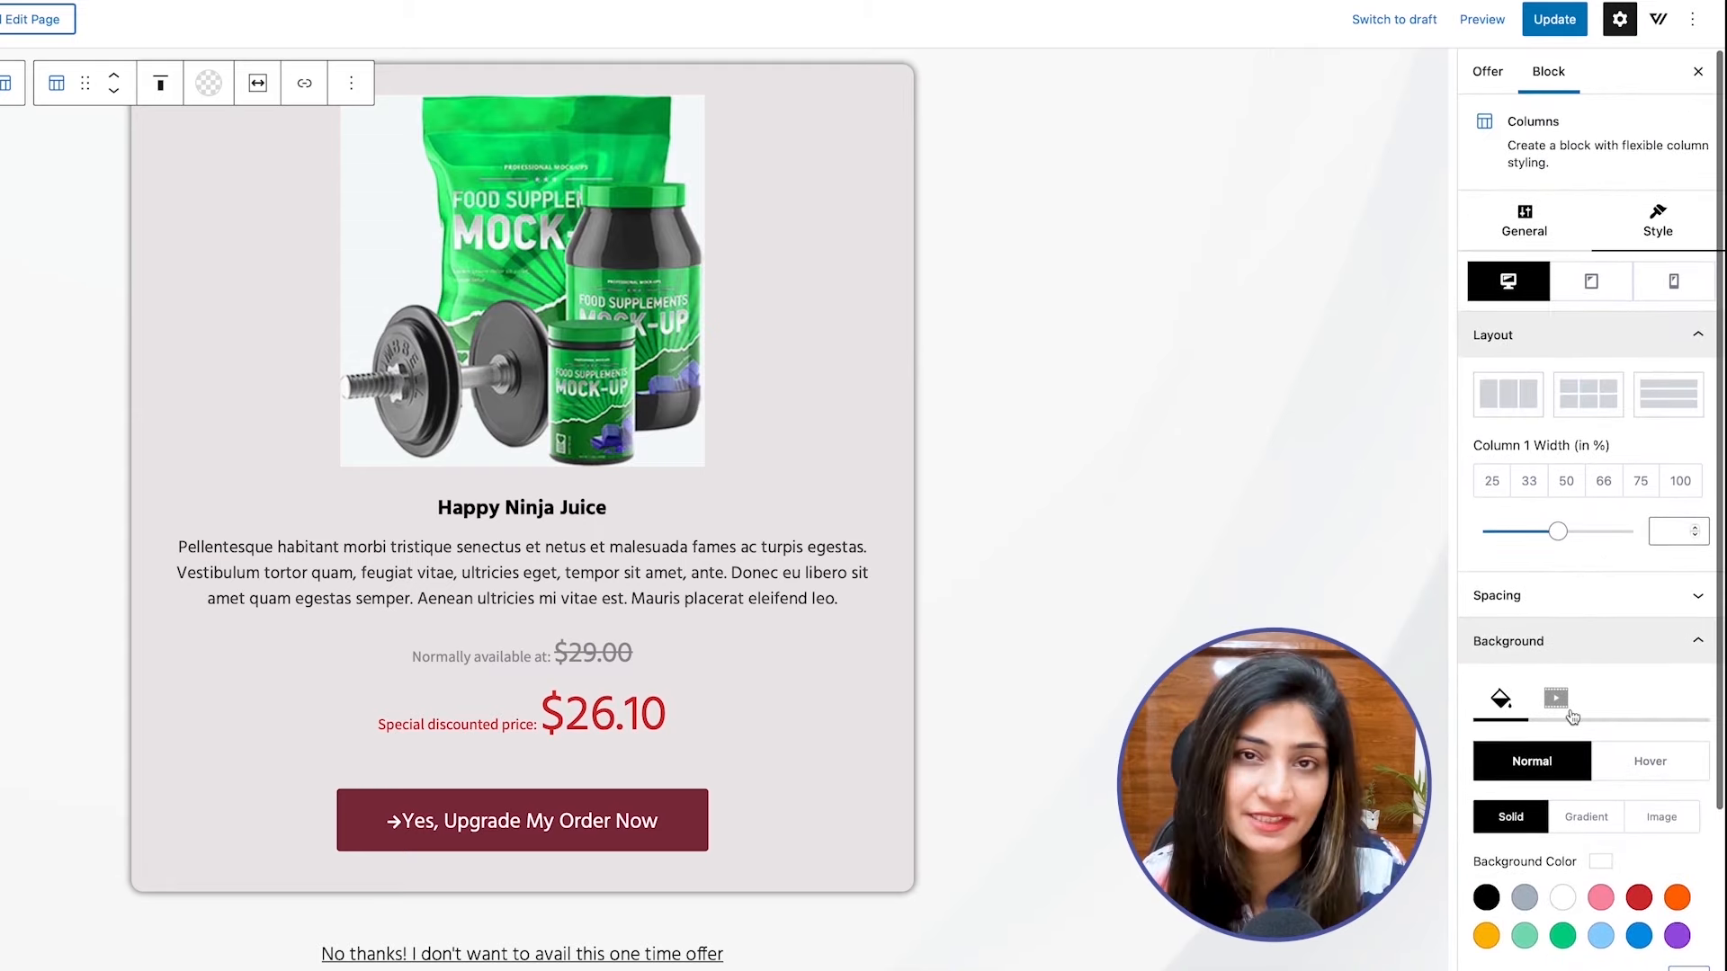
{"action": "scroll", "coordinate": [1191, 619], "scroll_direction": "up", "scroll_amount": 2}
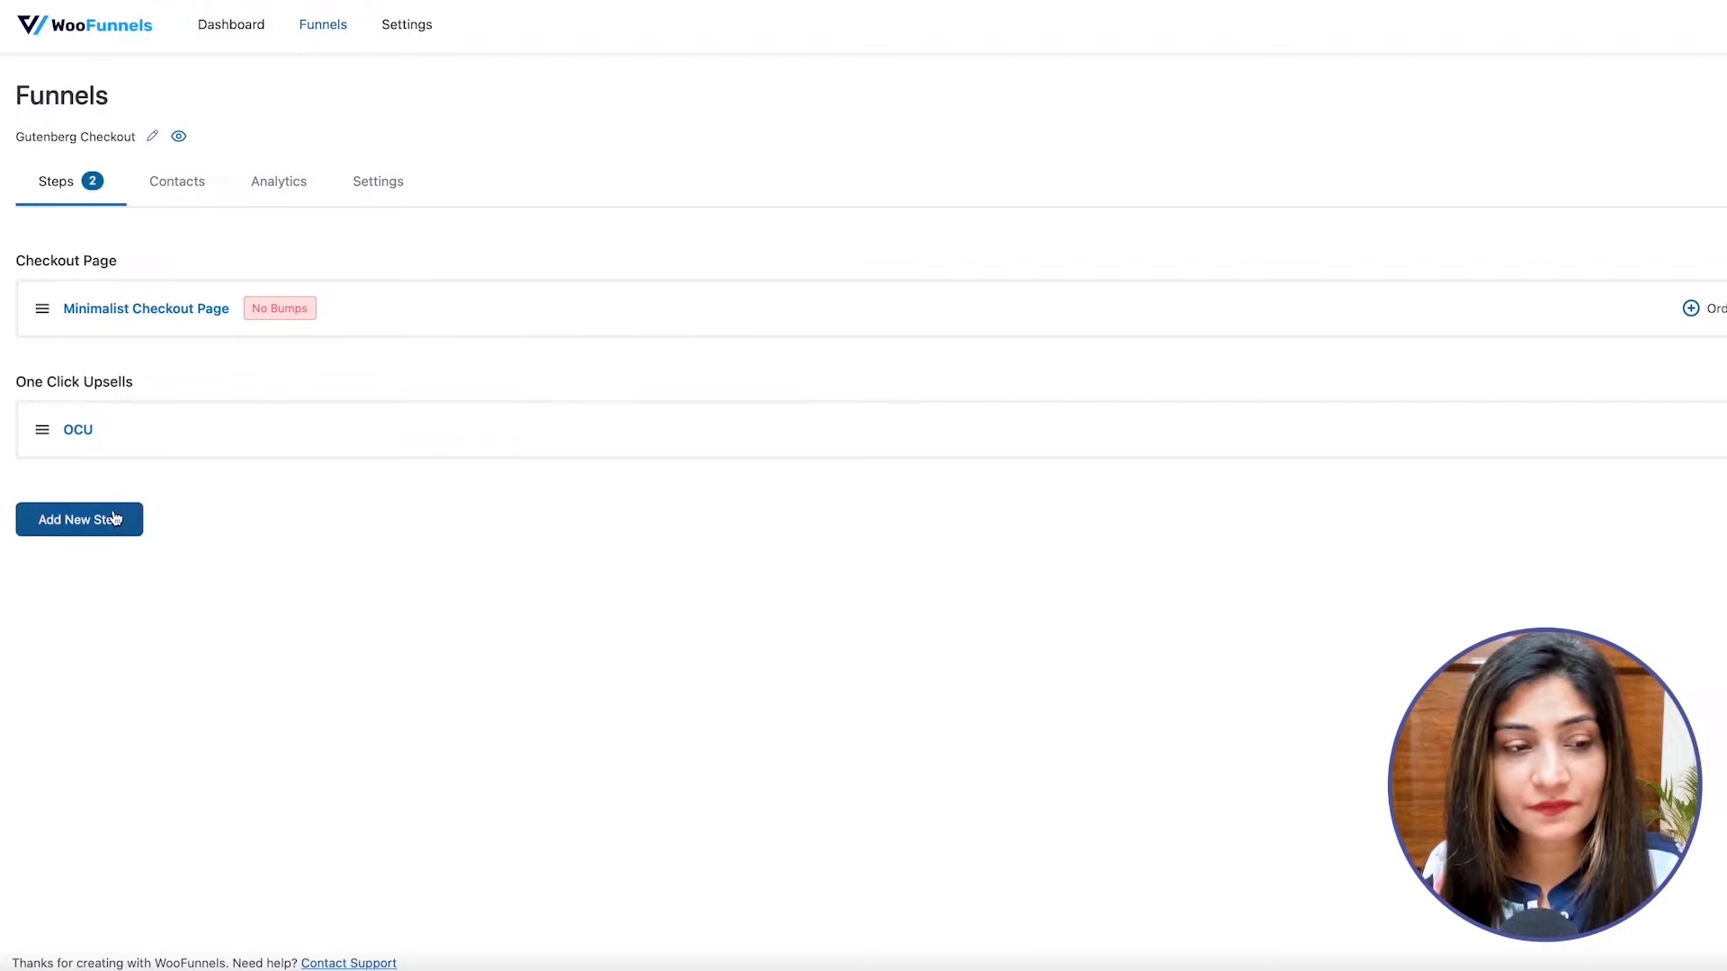
Add a Thank You Page step titled "Thank you" to the funnel and import the Persuader template for it.
{"action": "left_click", "coordinate": [112, 518]}
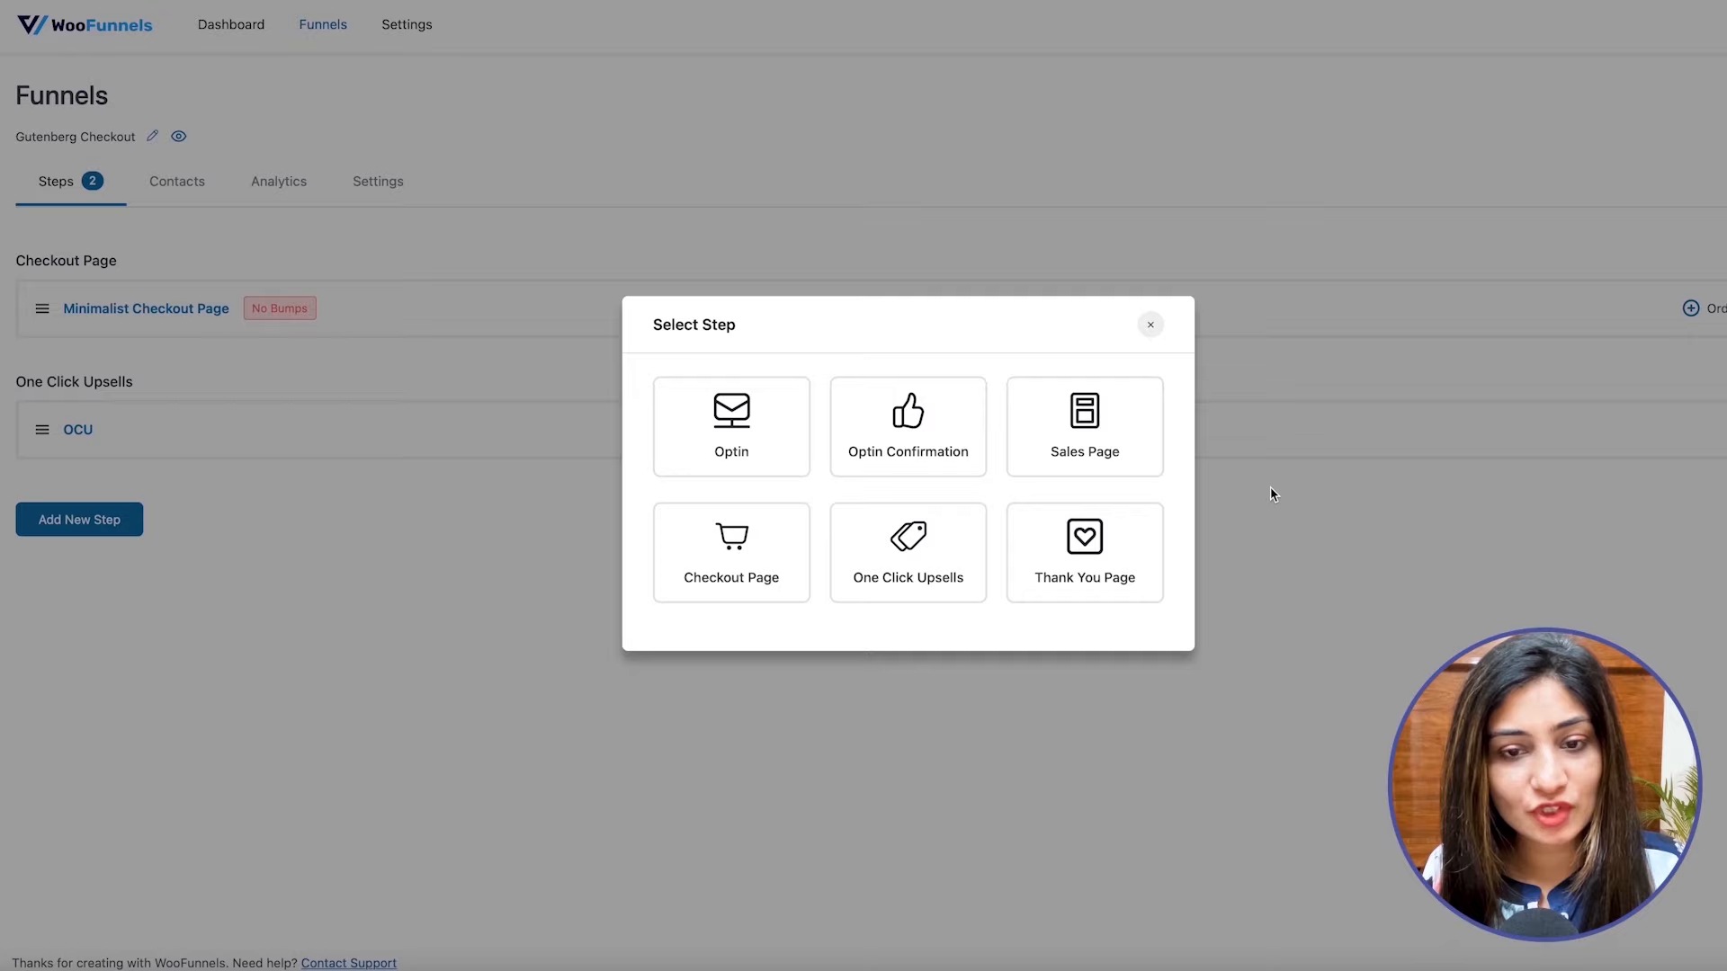
{"action": "left_click", "coordinate": [1048, 583]}
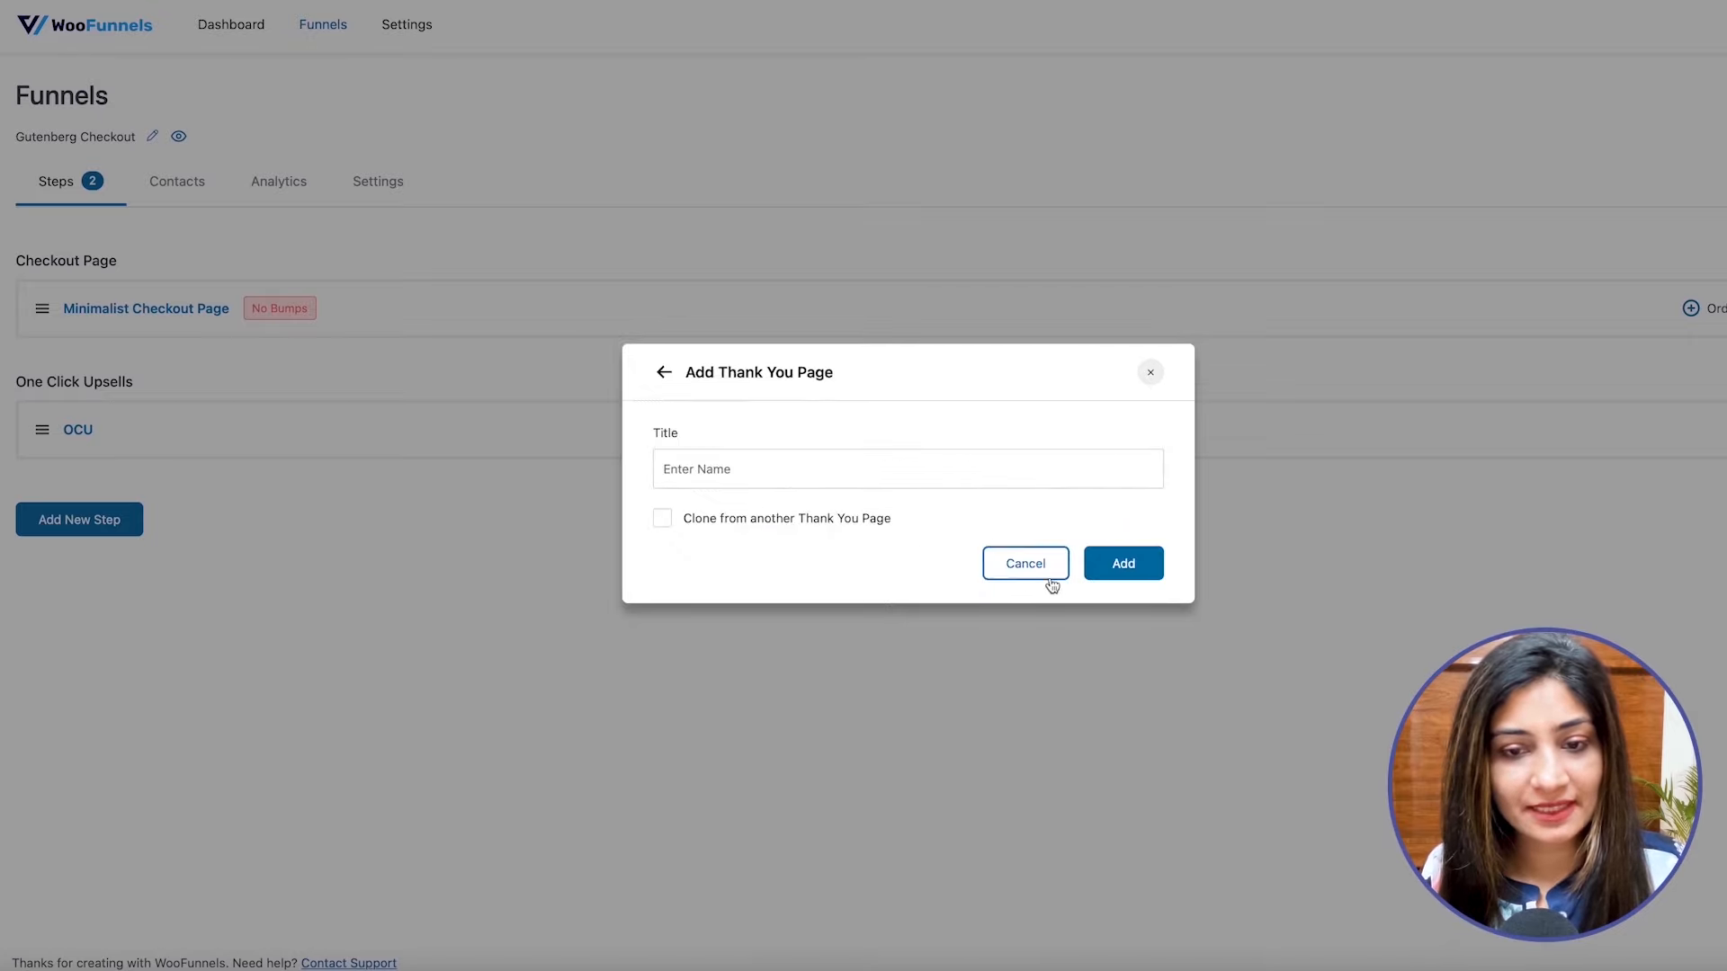
{"action": "type", "text": "Thank you"}
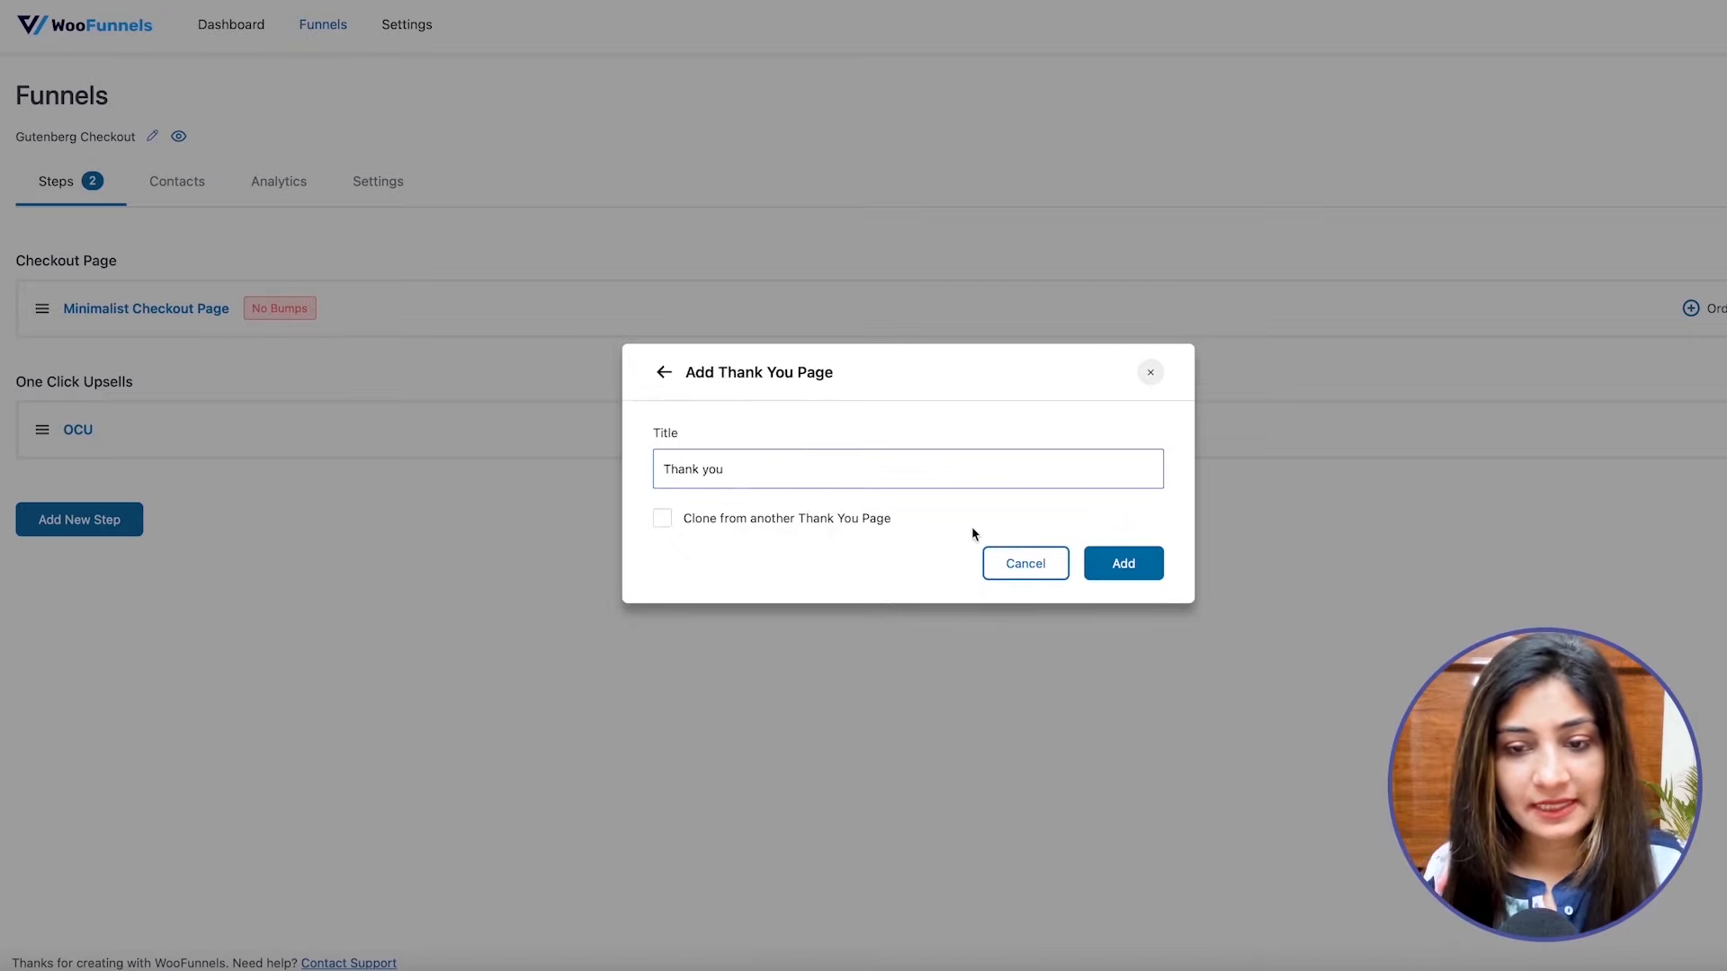
{"action": "left_click", "coordinate": [1096, 565]}
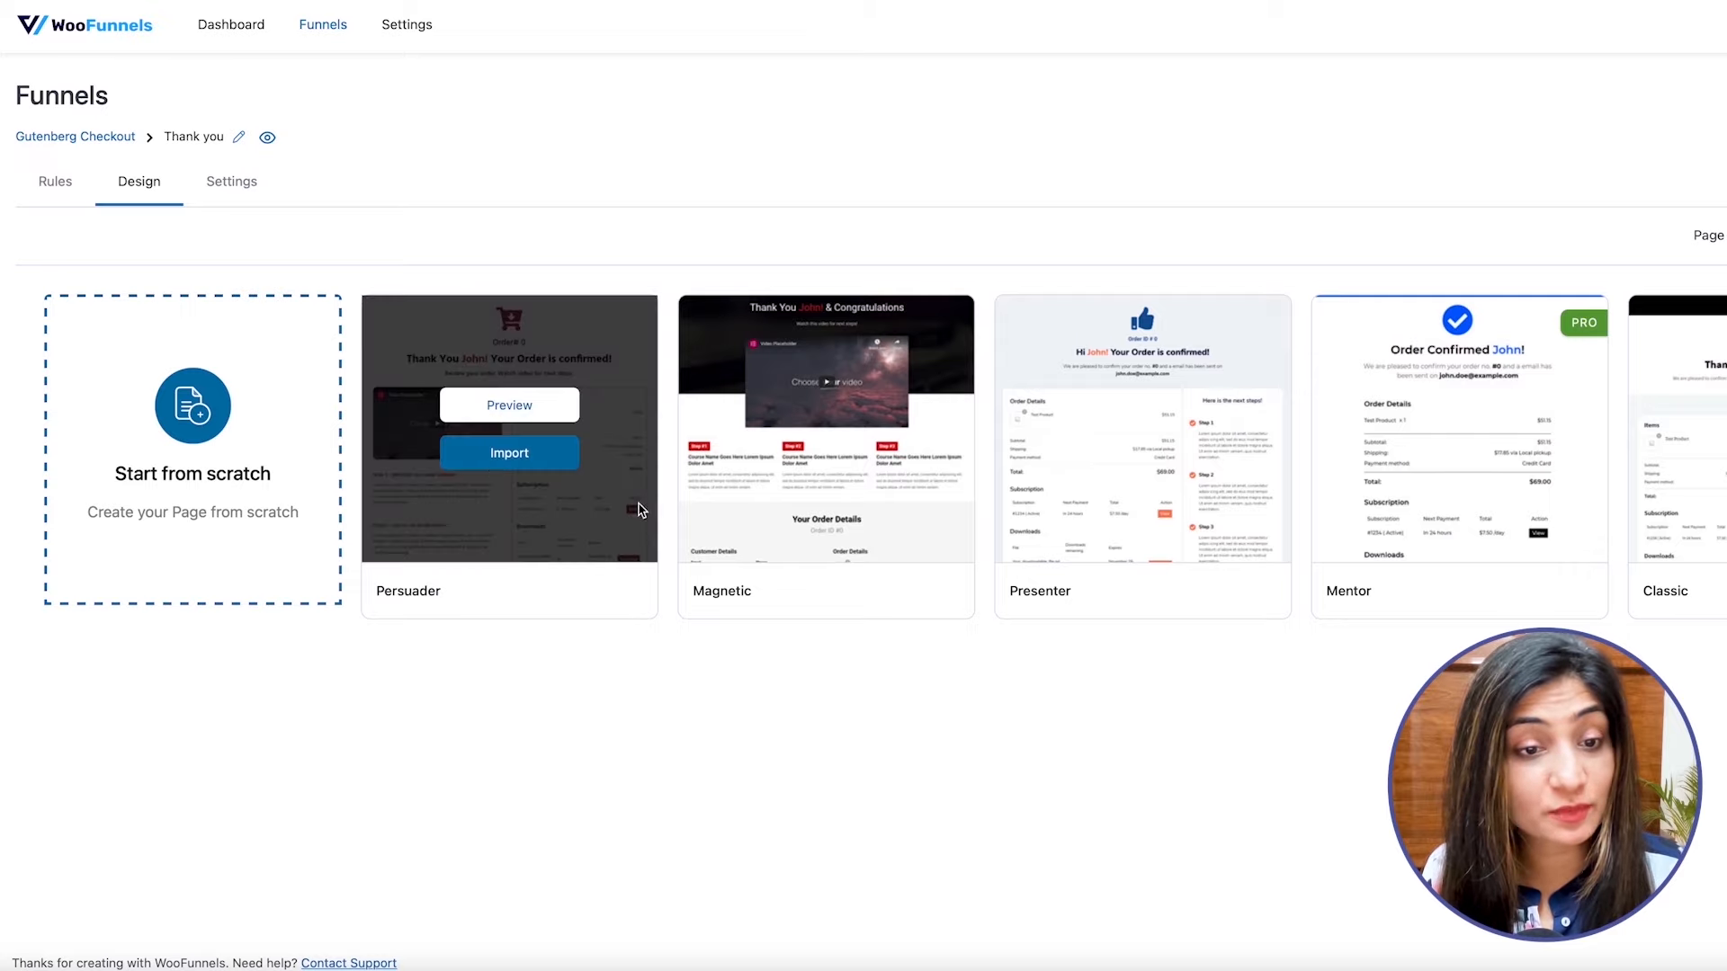
{"action": "left_click", "coordinate": [487, 468]}
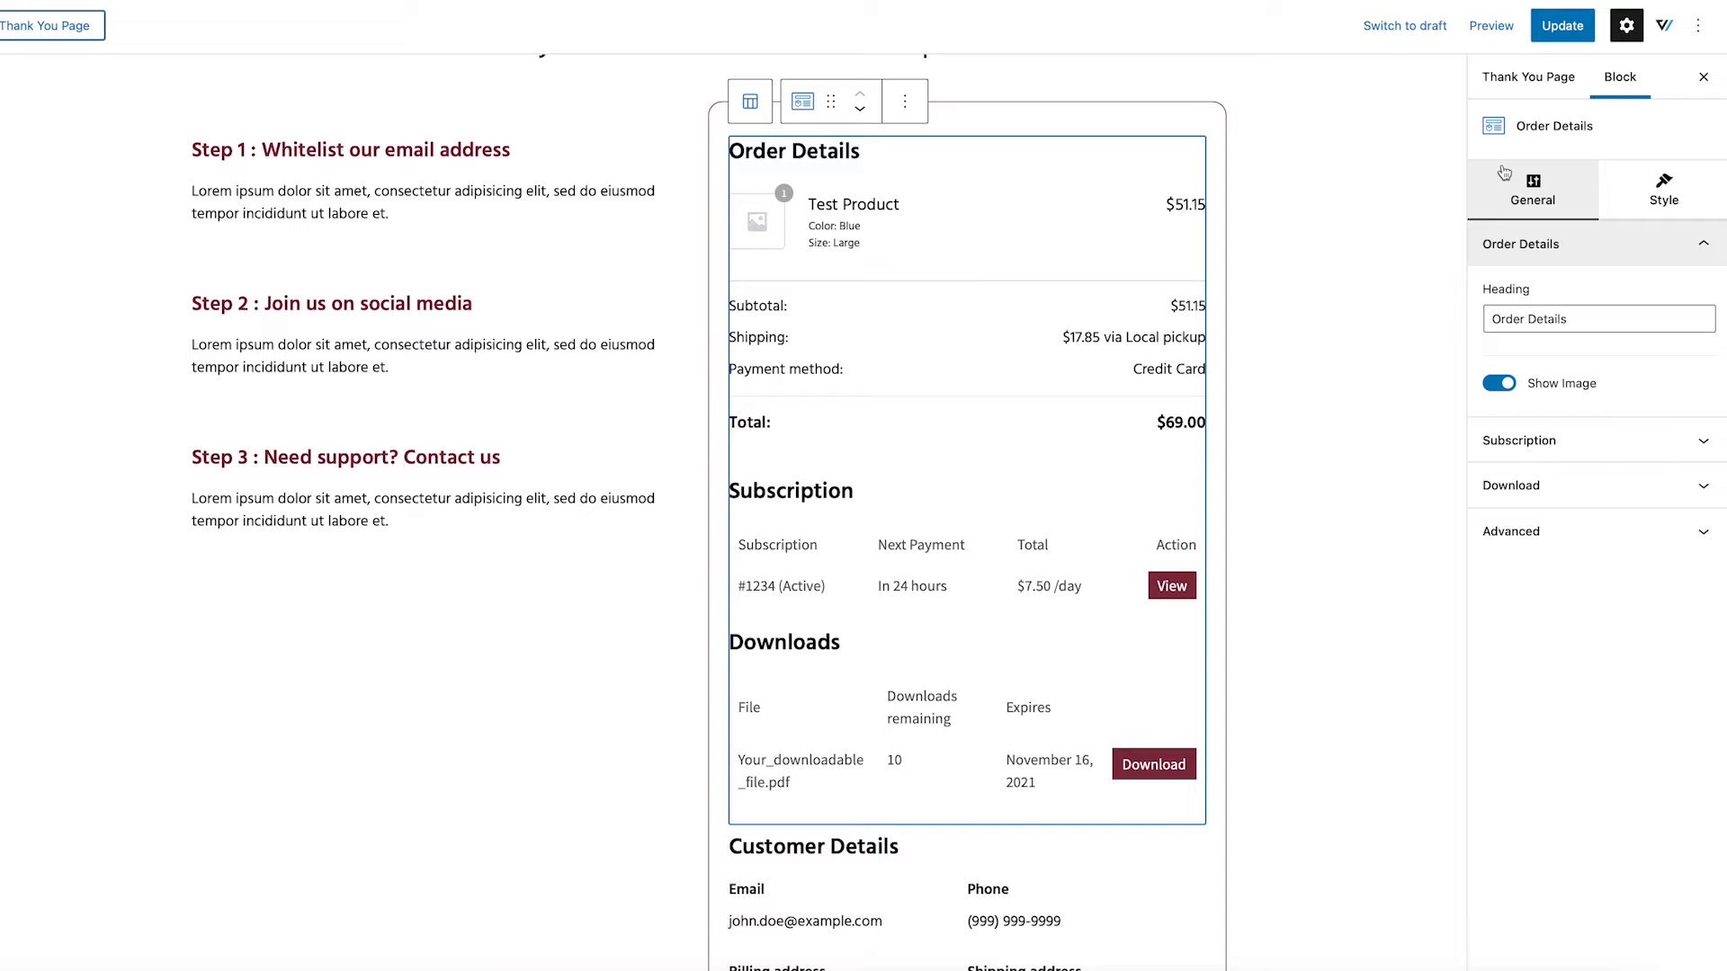
Try hiding the product image in the thank you page's Order Details block and turn Show Image back on.
{"action": "triple_click", "coordinate": [1533, 316]}
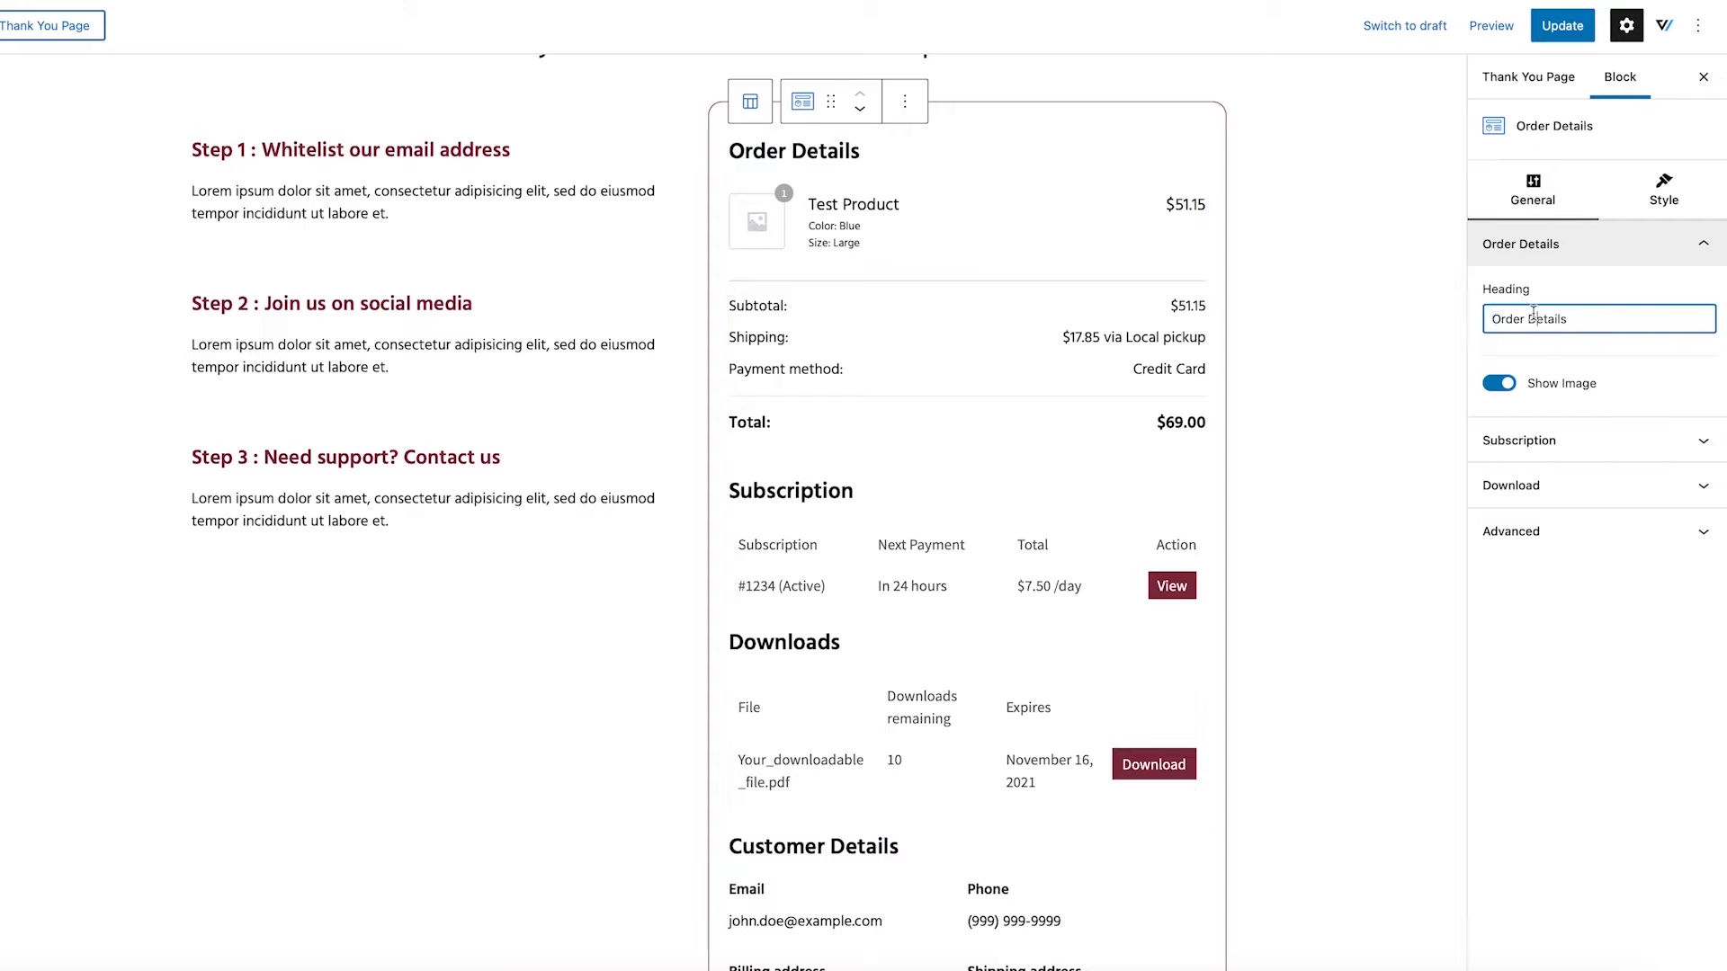
{"action": "left_click", "coordinate": [1502, 384]}
{"action": "left_click", "coordinate": [1502, 385]}
{"action": "scroll", "coordinate": [899, 478], "scroll_direction": "down", "scroll_amount": 5}
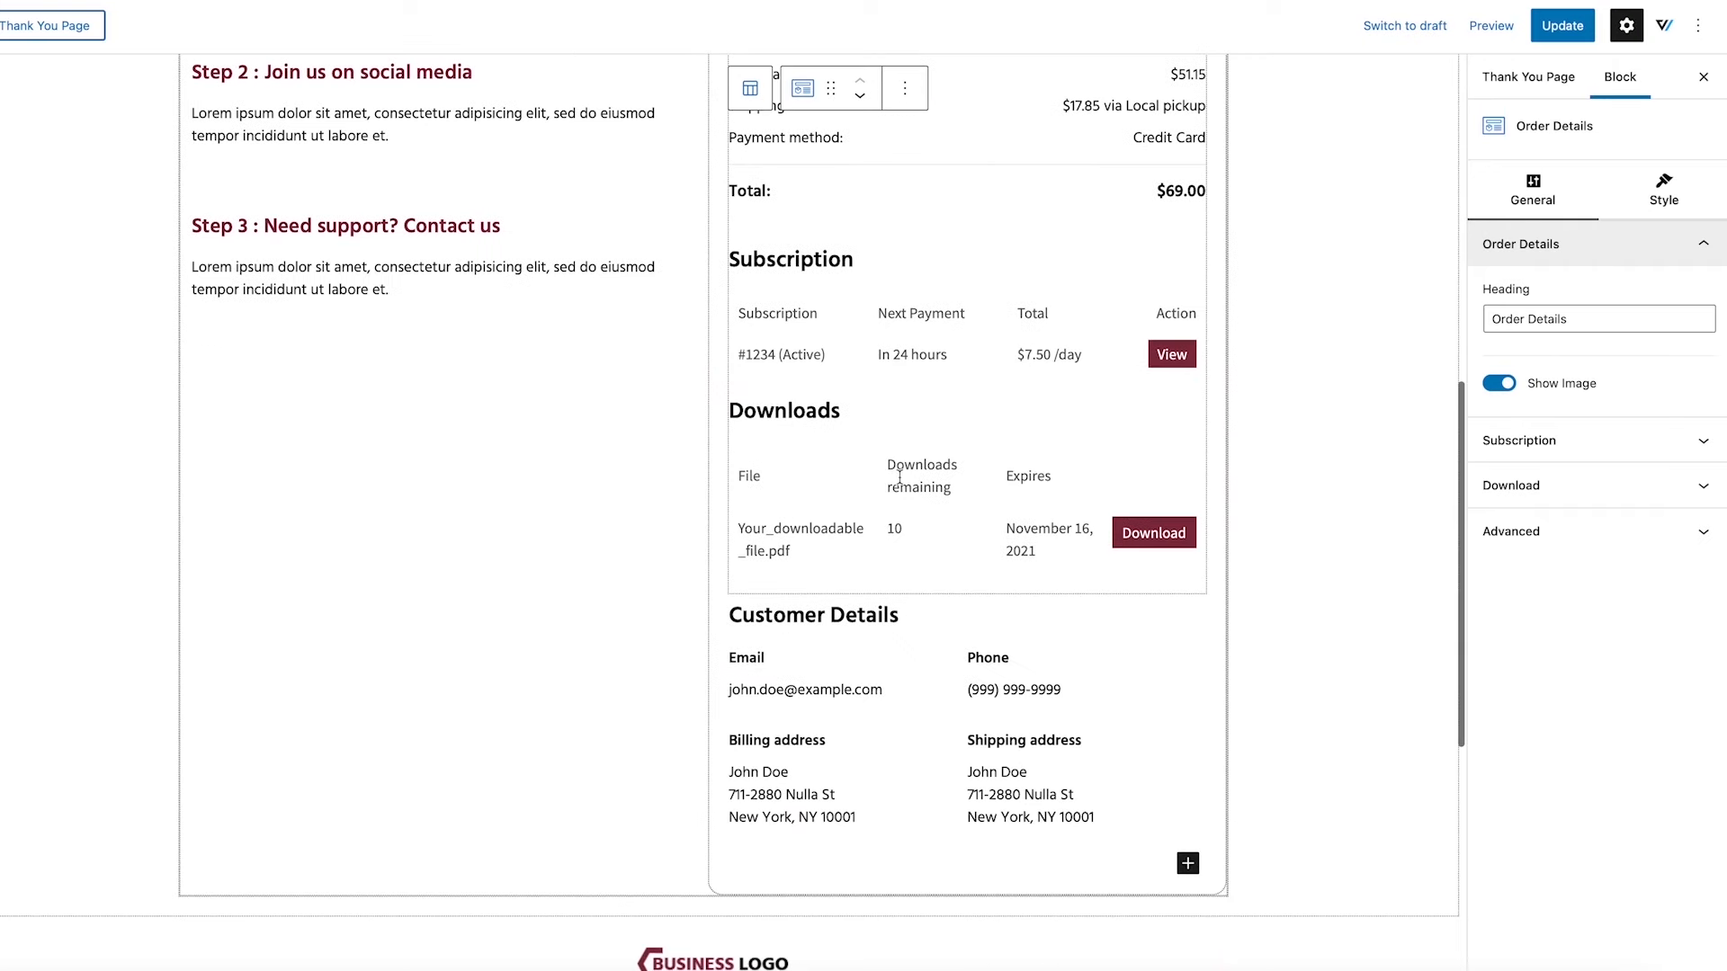